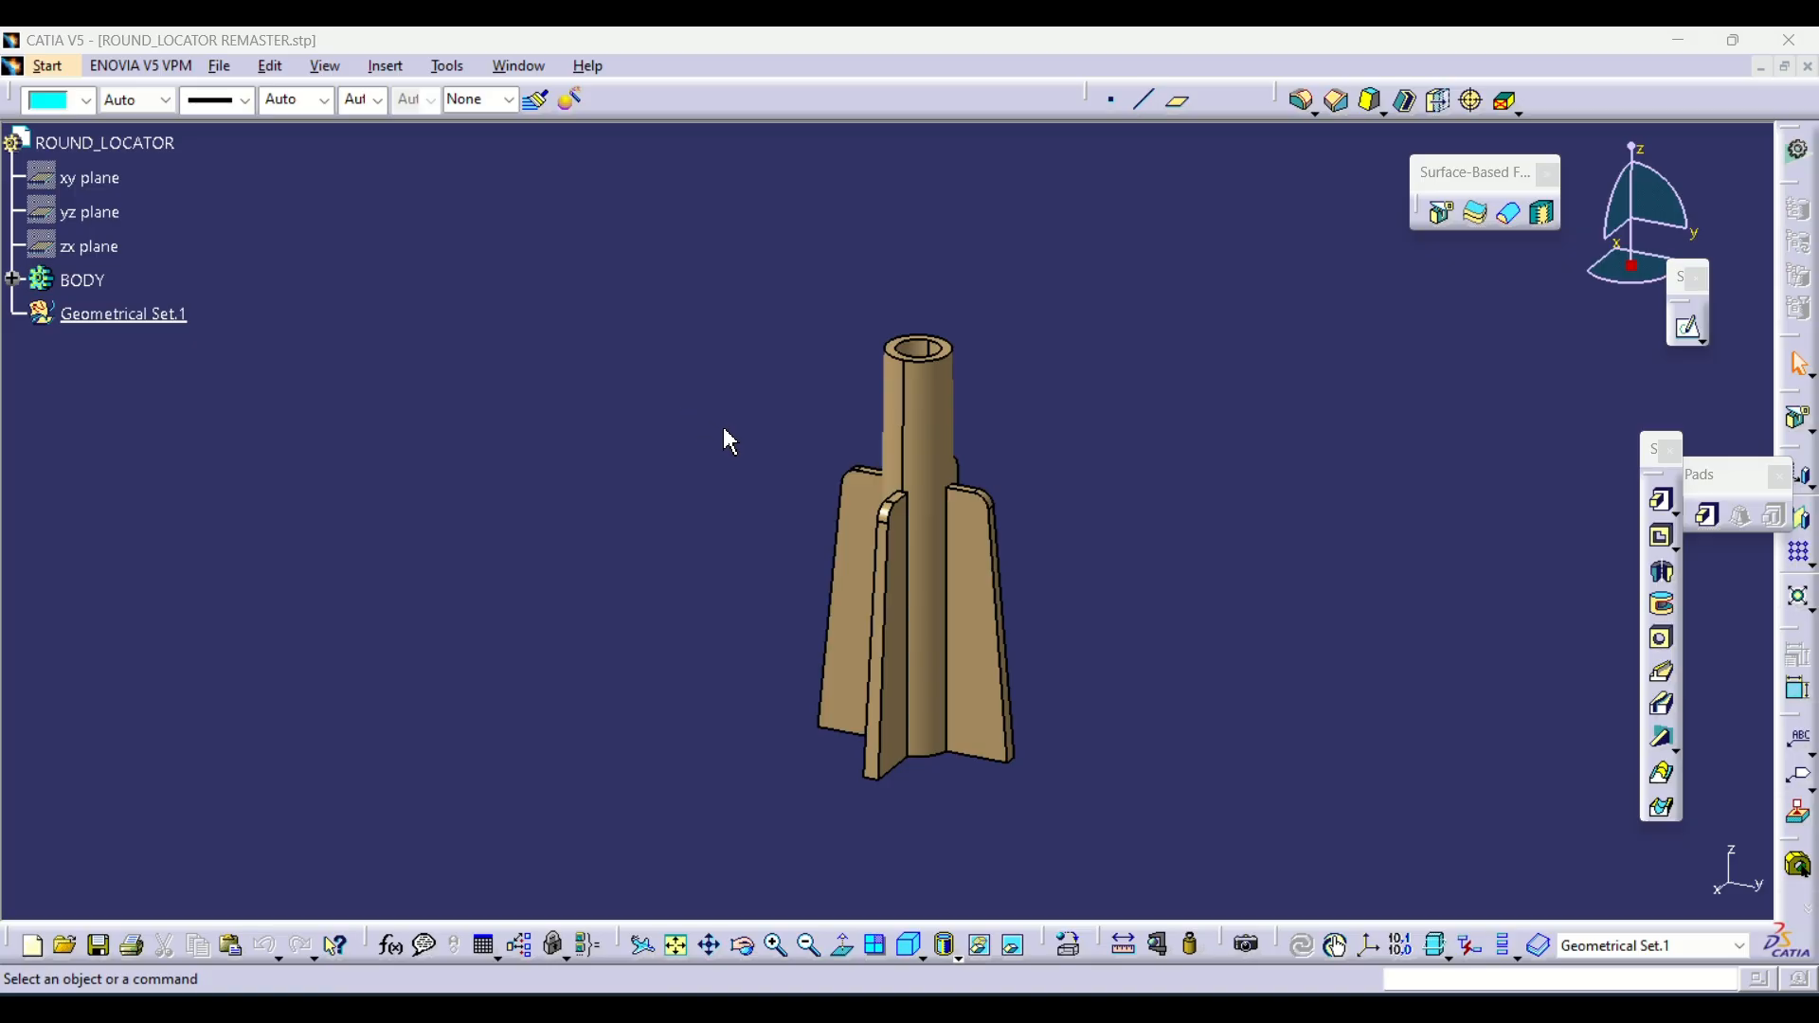
Insert a geometrical set named REF_ELEMENT under ROUND_LOCATOR
left_click(54, 141)
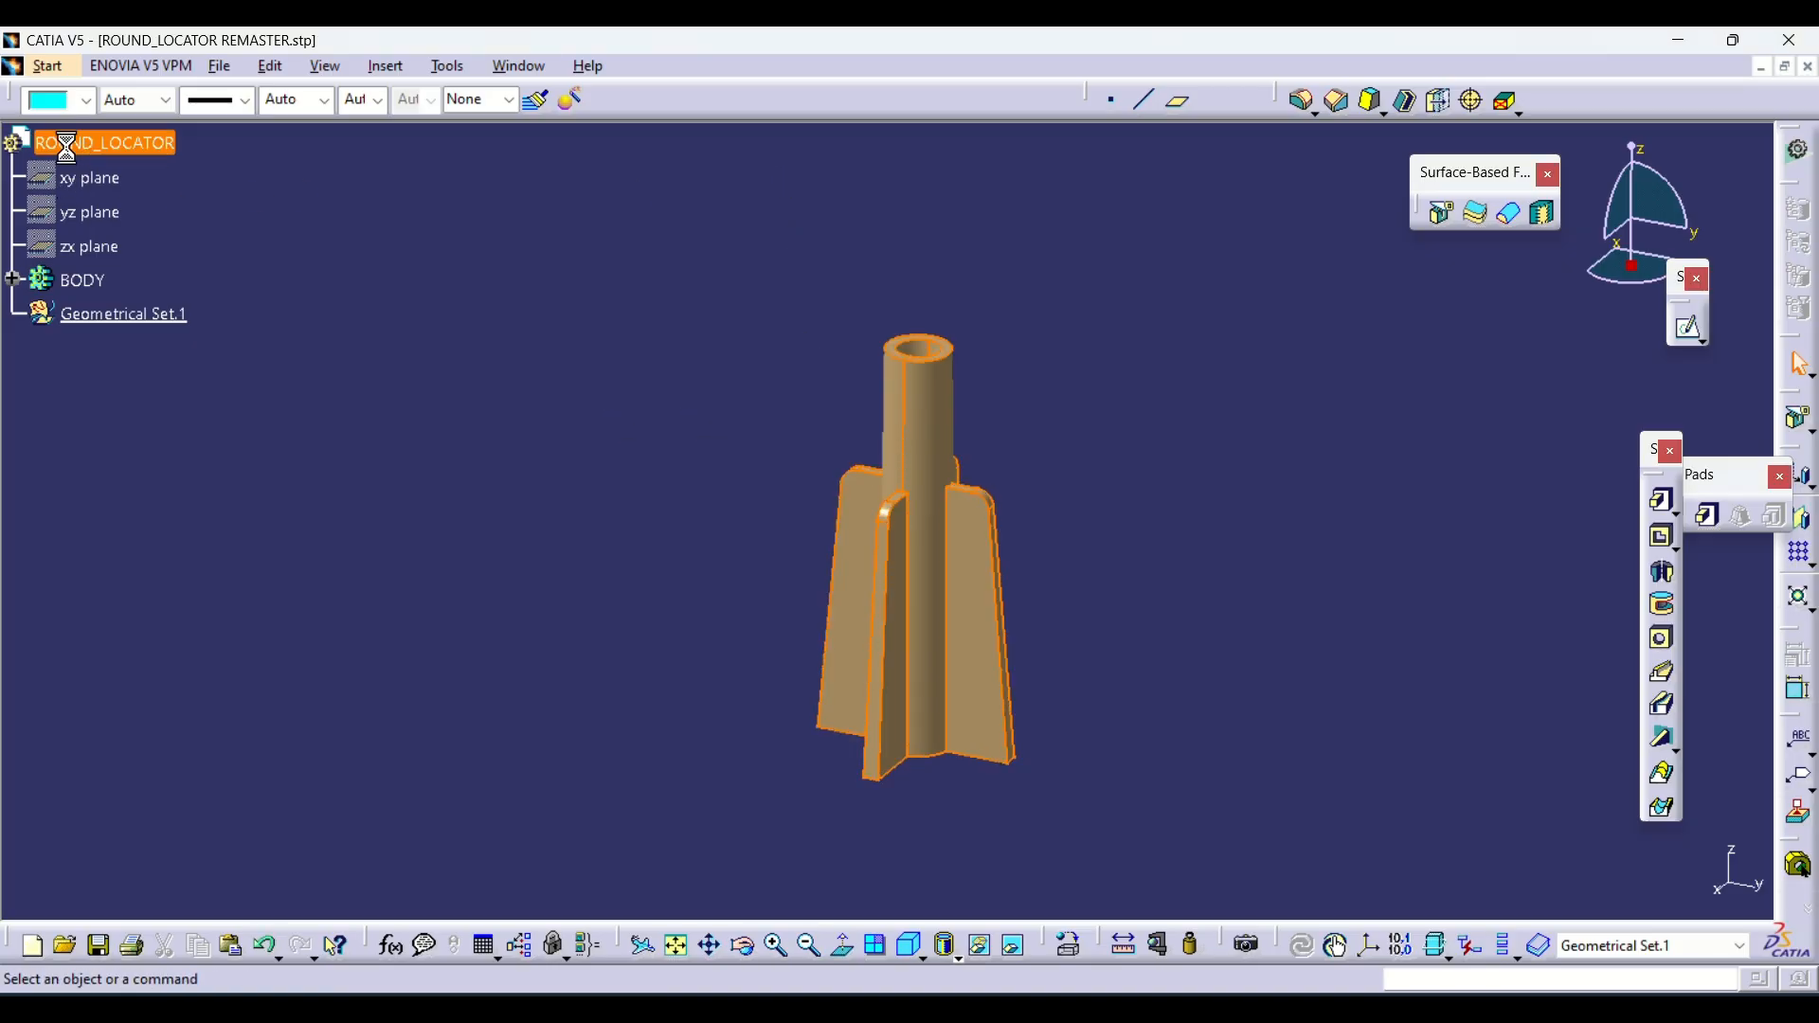
left_click(584, 282)
key("alt+i")
key("g")
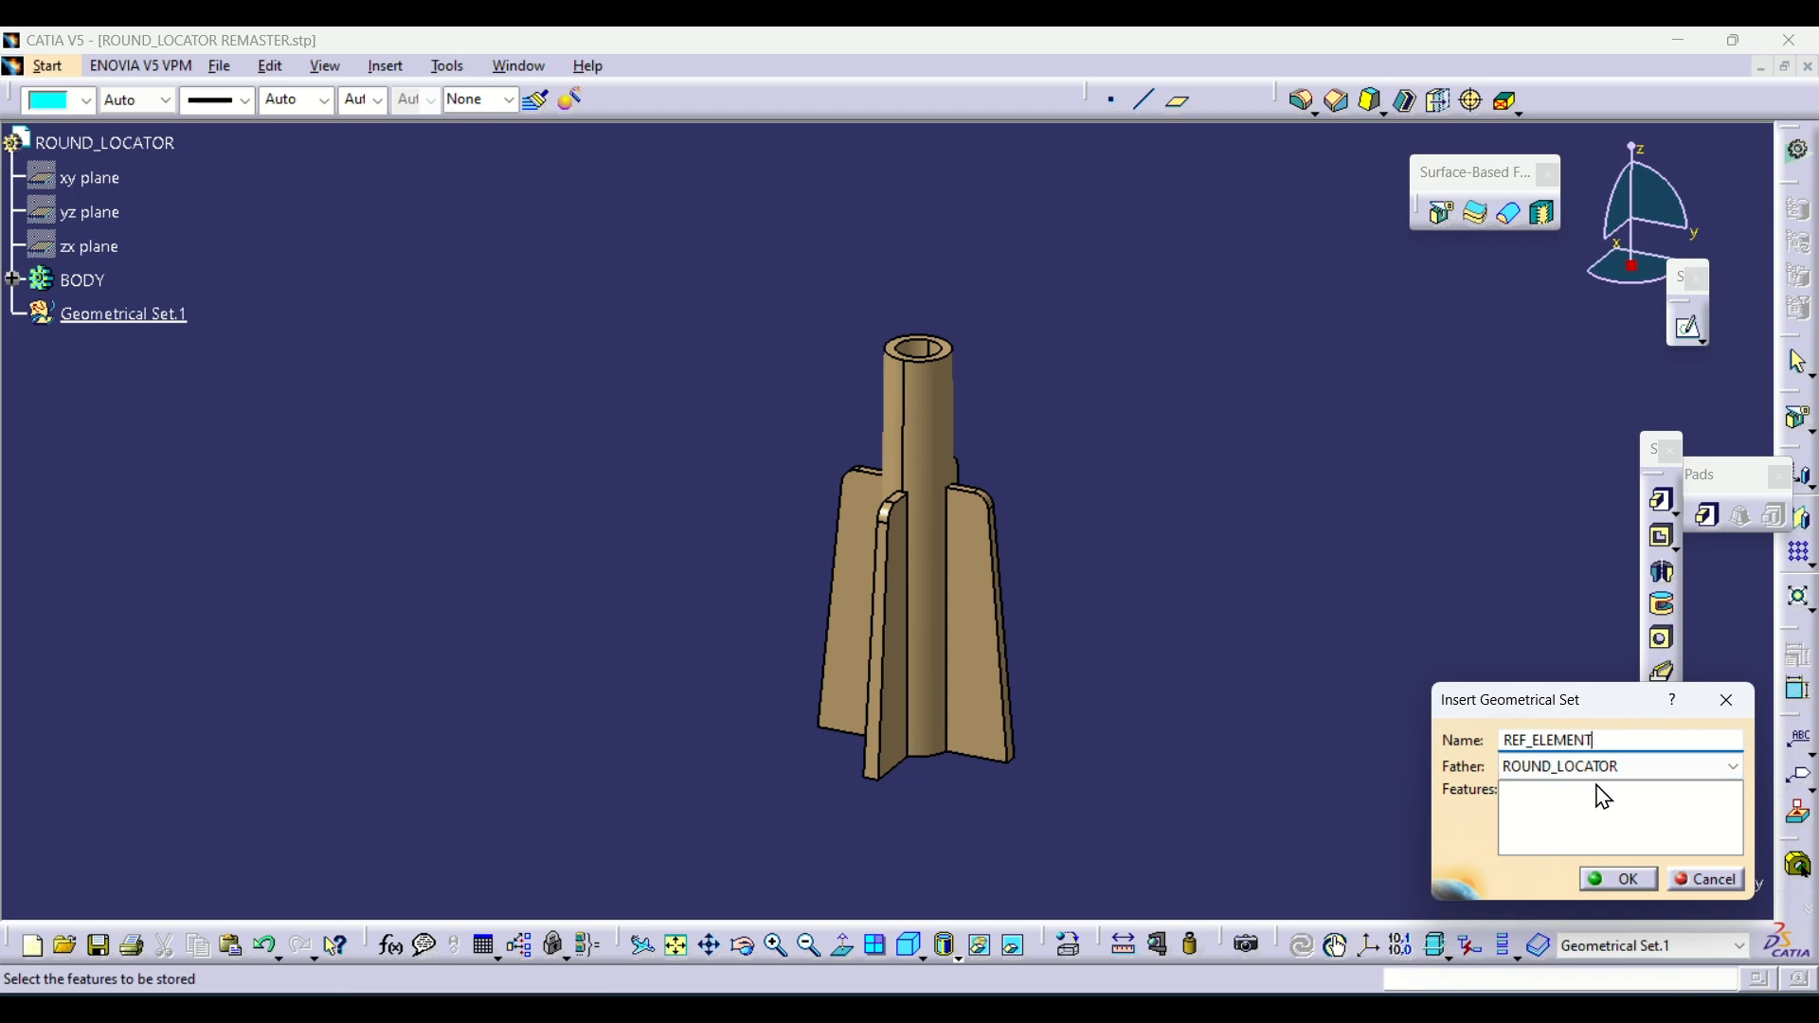
left_click(1618, 880)
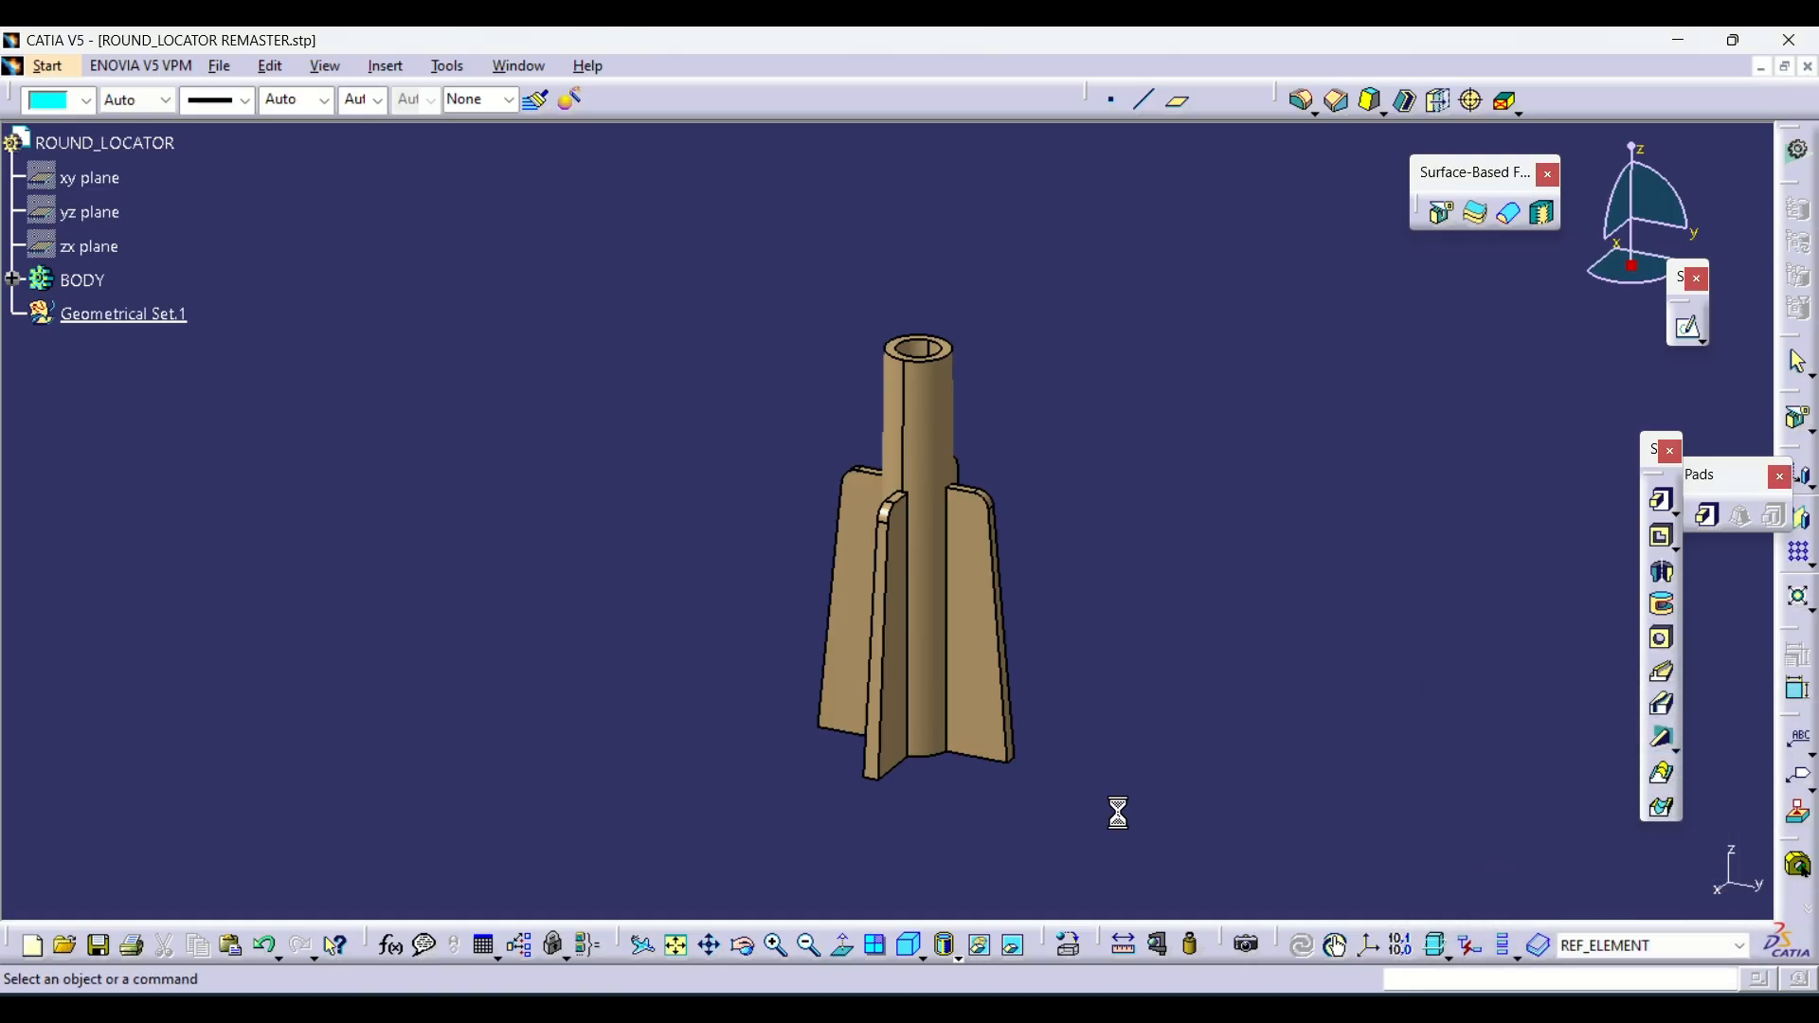
key("alt+i")
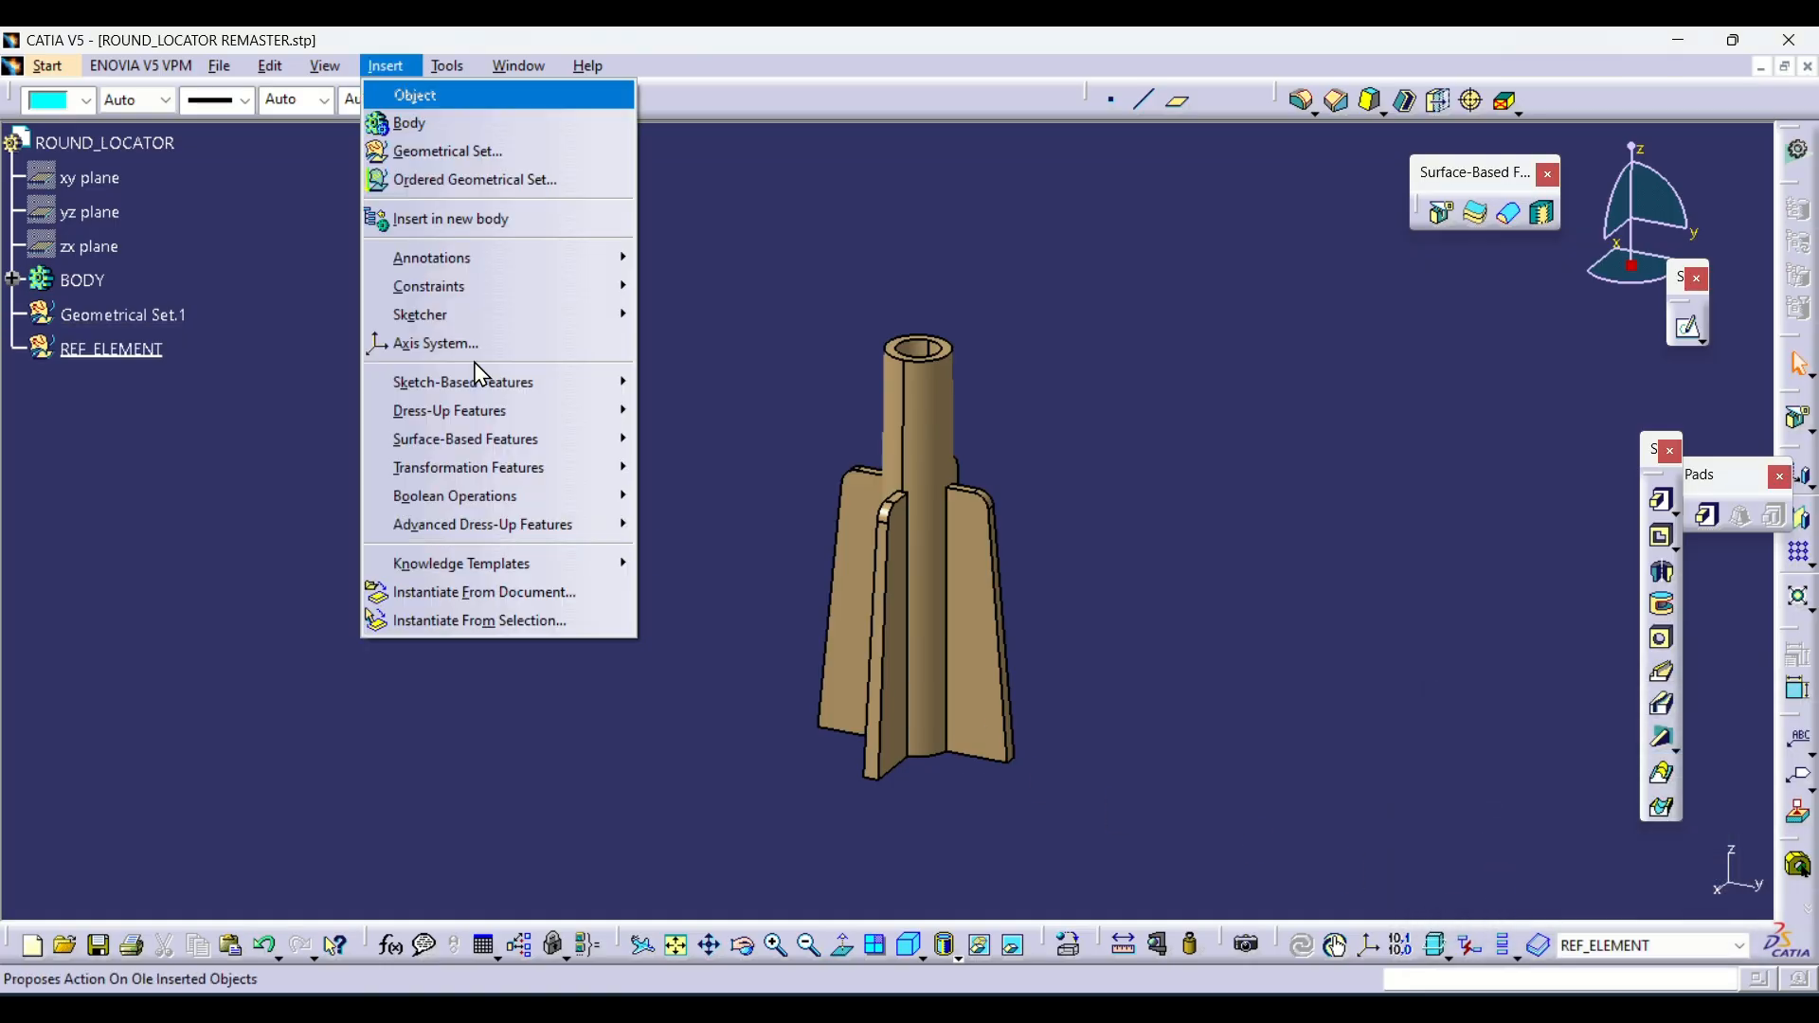
left_click(751, 244)
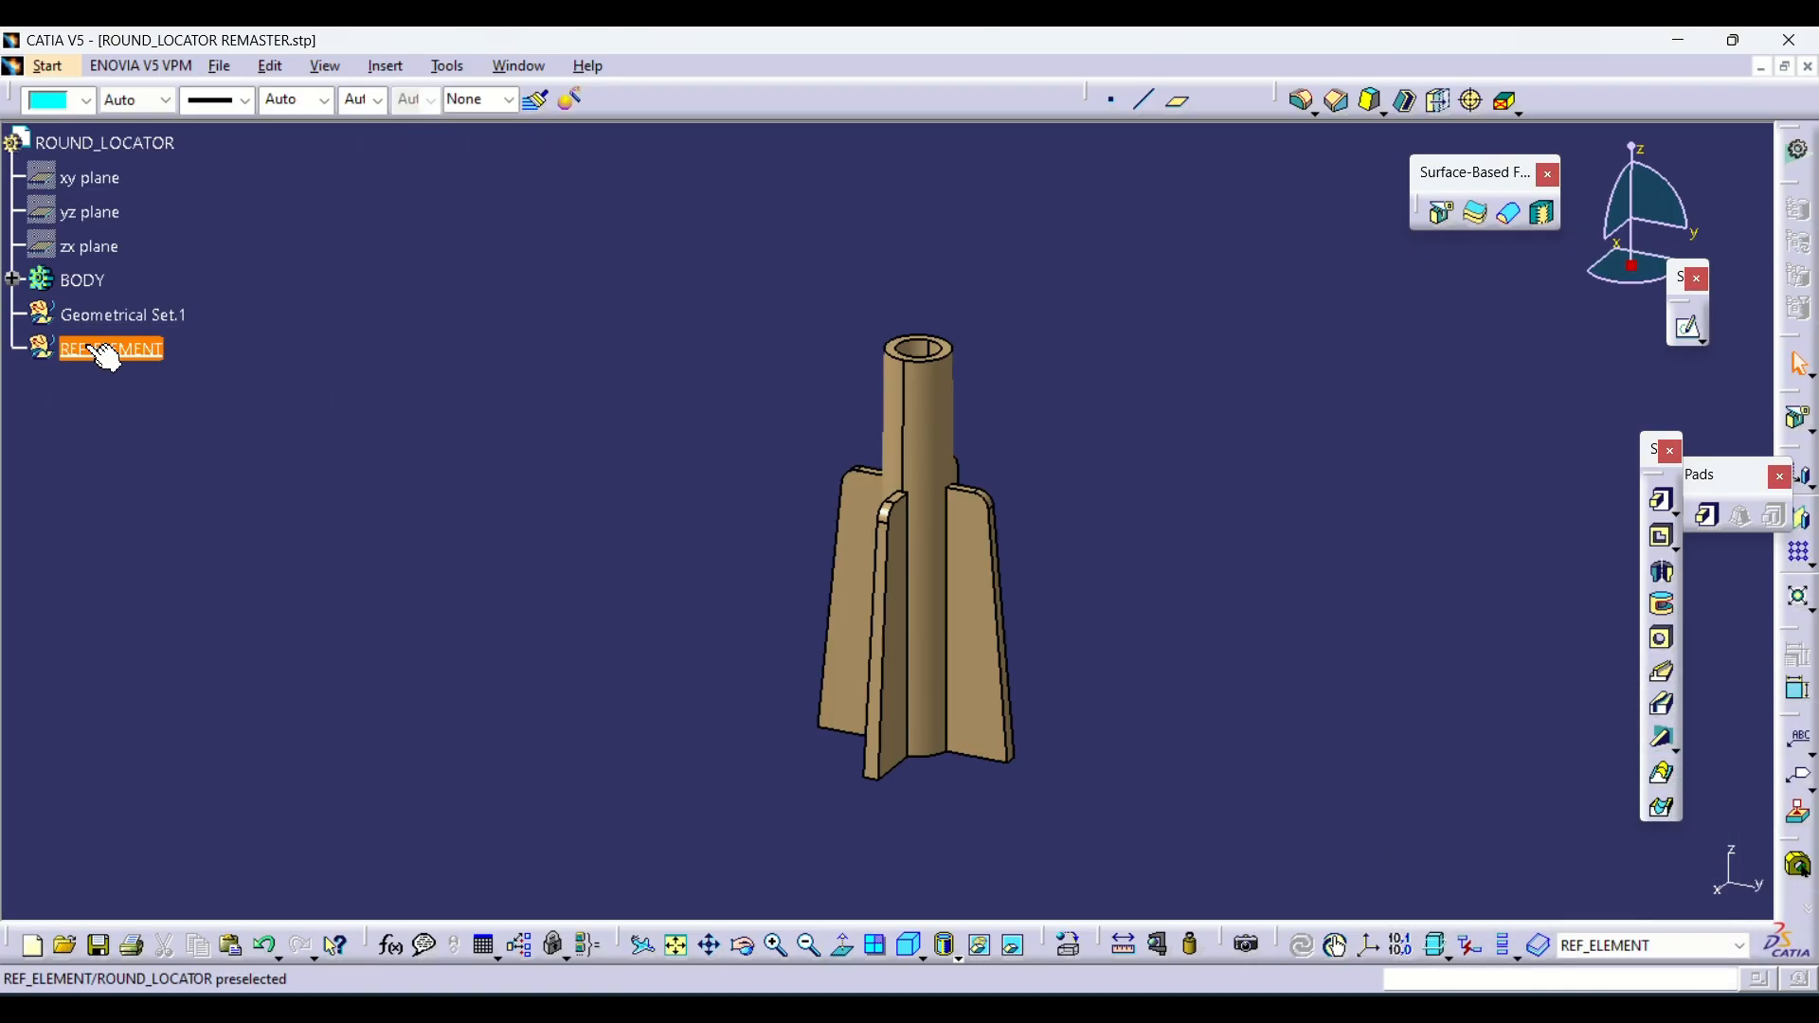
Start a reference point from a vertex where a rib's upper edge meets the tube, using the Between point type
middle_click_drag(982, 360, 1110, 253)
left_click(1110, 98)
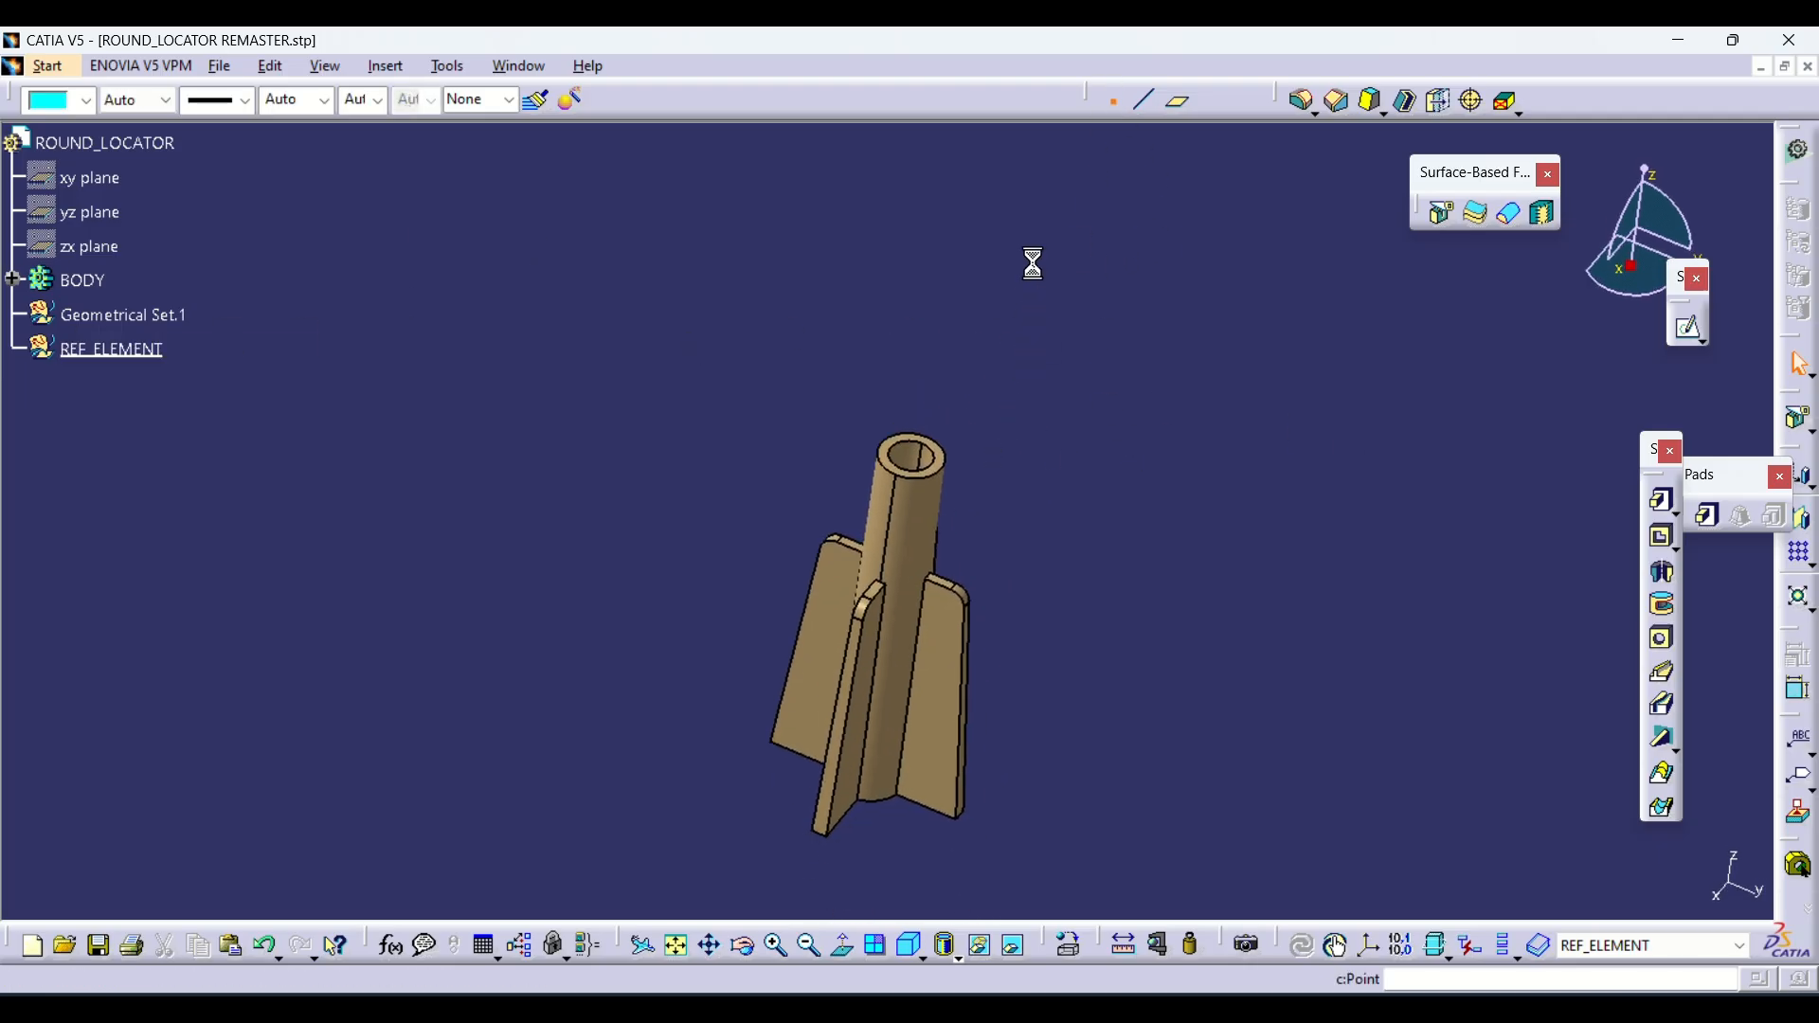
mouse_move(952, 650)
middle_mouse_down()
mouse_move(984, 375)
mouse_move(962, 333)
mouse_move(941, 521)
mouse_move(787, 308)
middle_mouse_up()
left_click(953, 332)
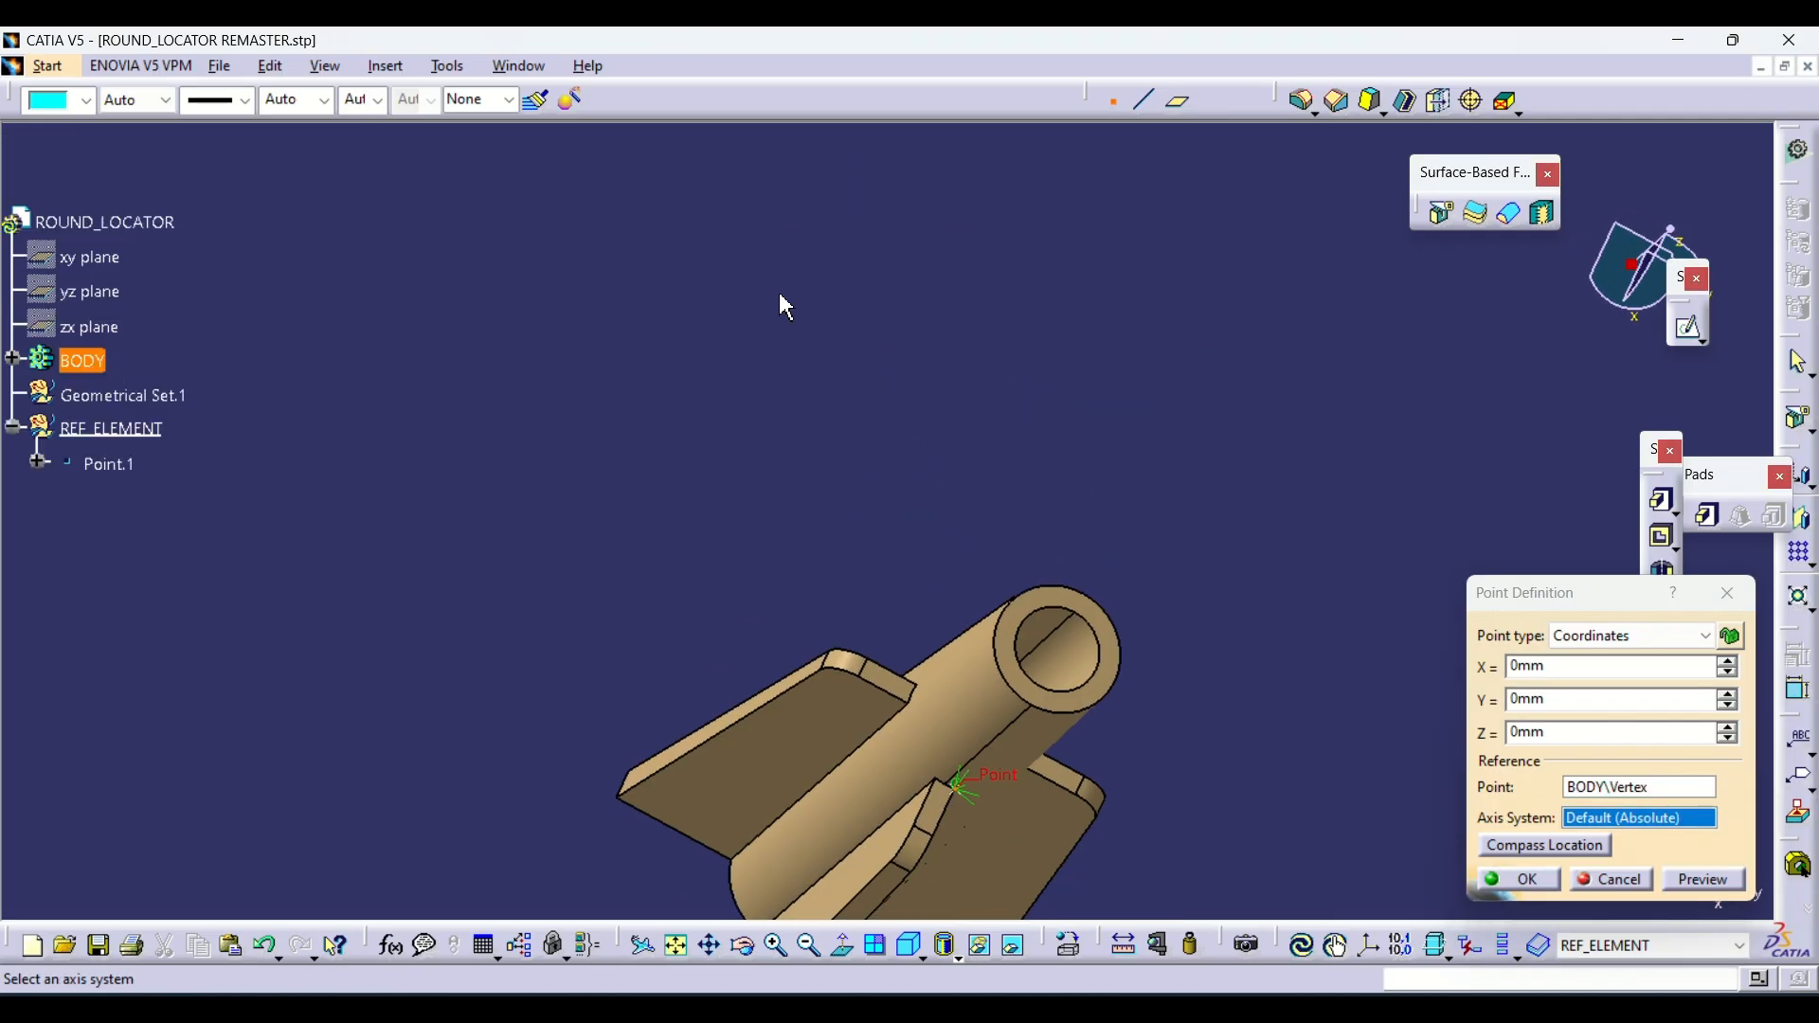
right_click(986, 729)
middle_click_drag(990, 739, 963, 650)
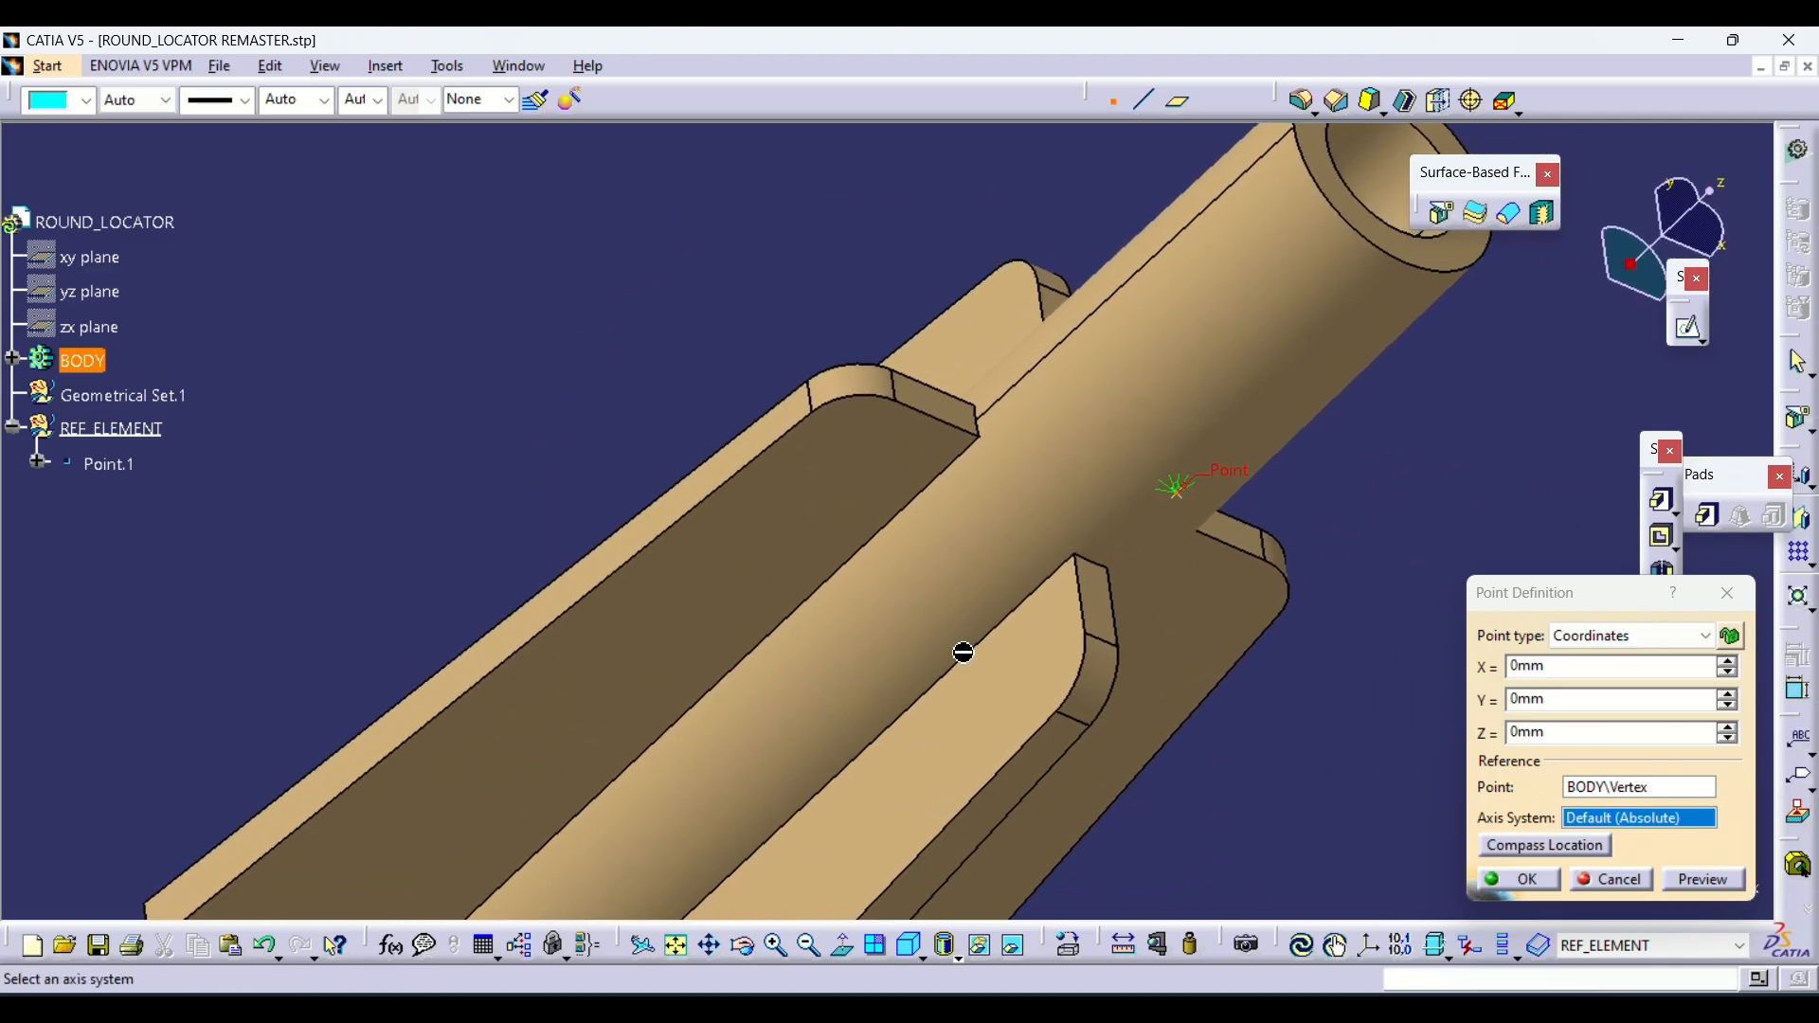
left_click(1568, 654)
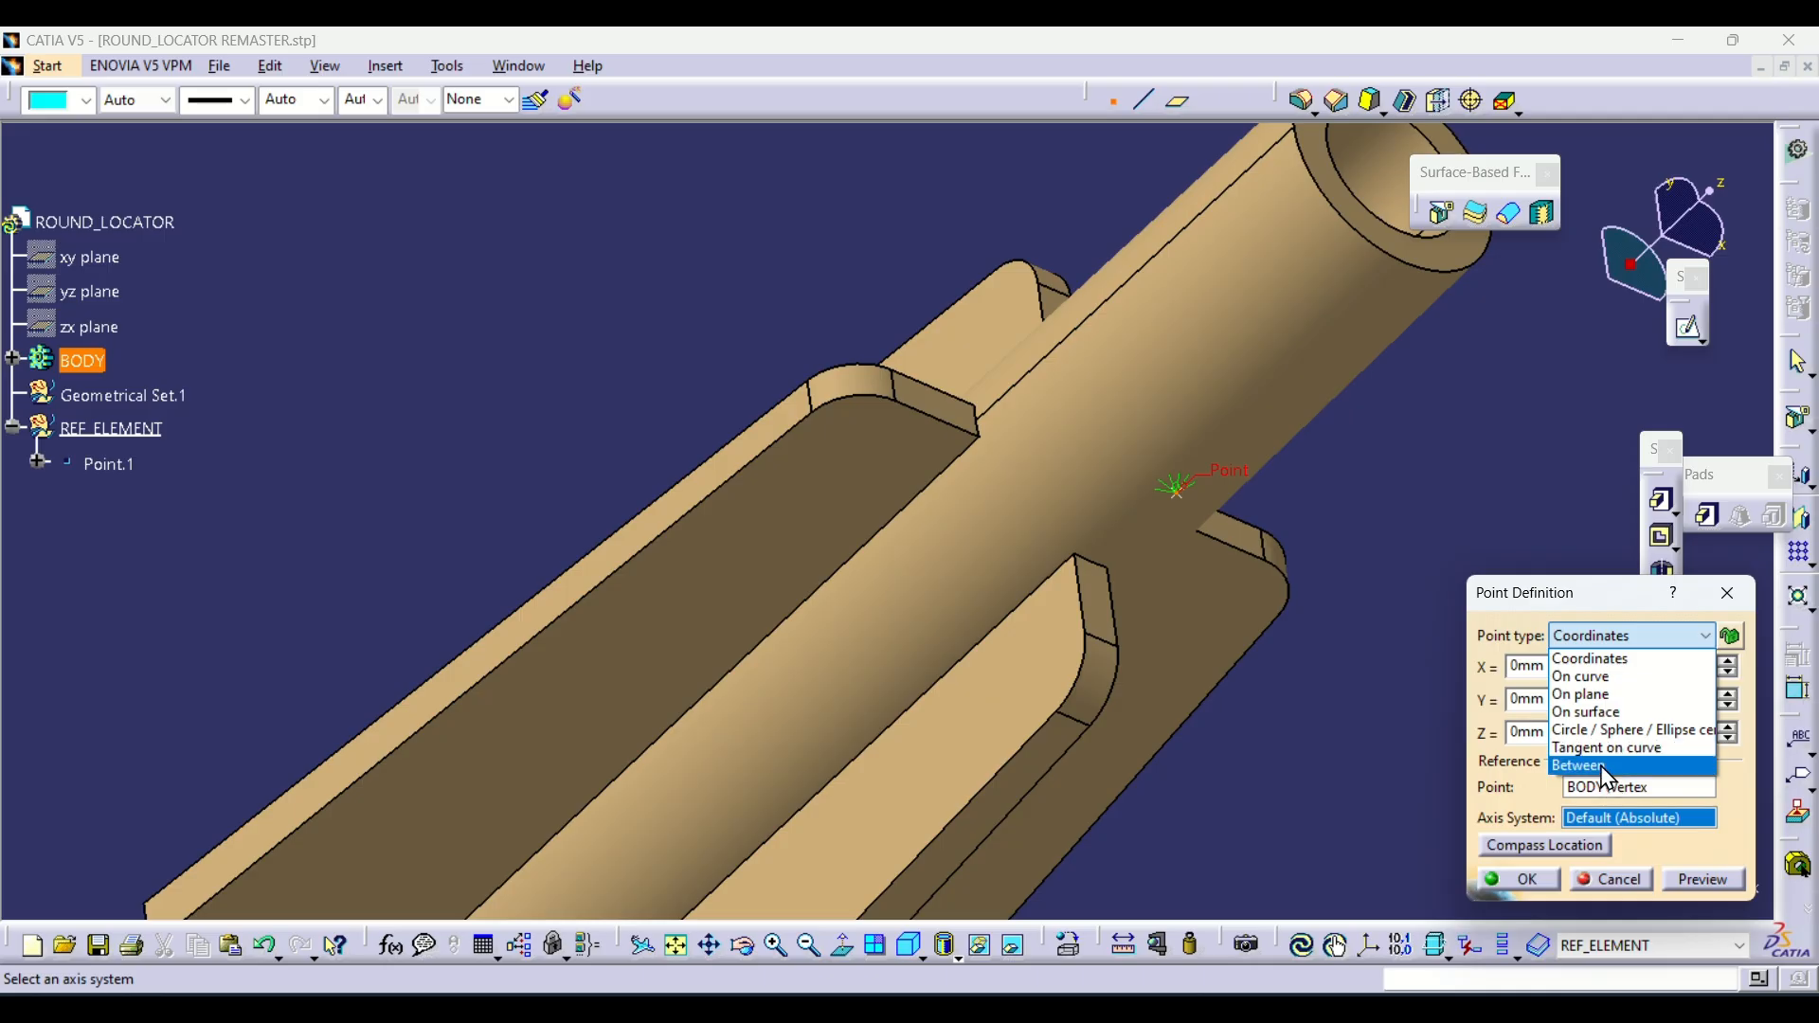
left_click(1608, 772)
Pick the opposite rib's vertex on the tube as the second point and create the reference point midway between both
middle_click_drag(1279, 640, 1035, 597)
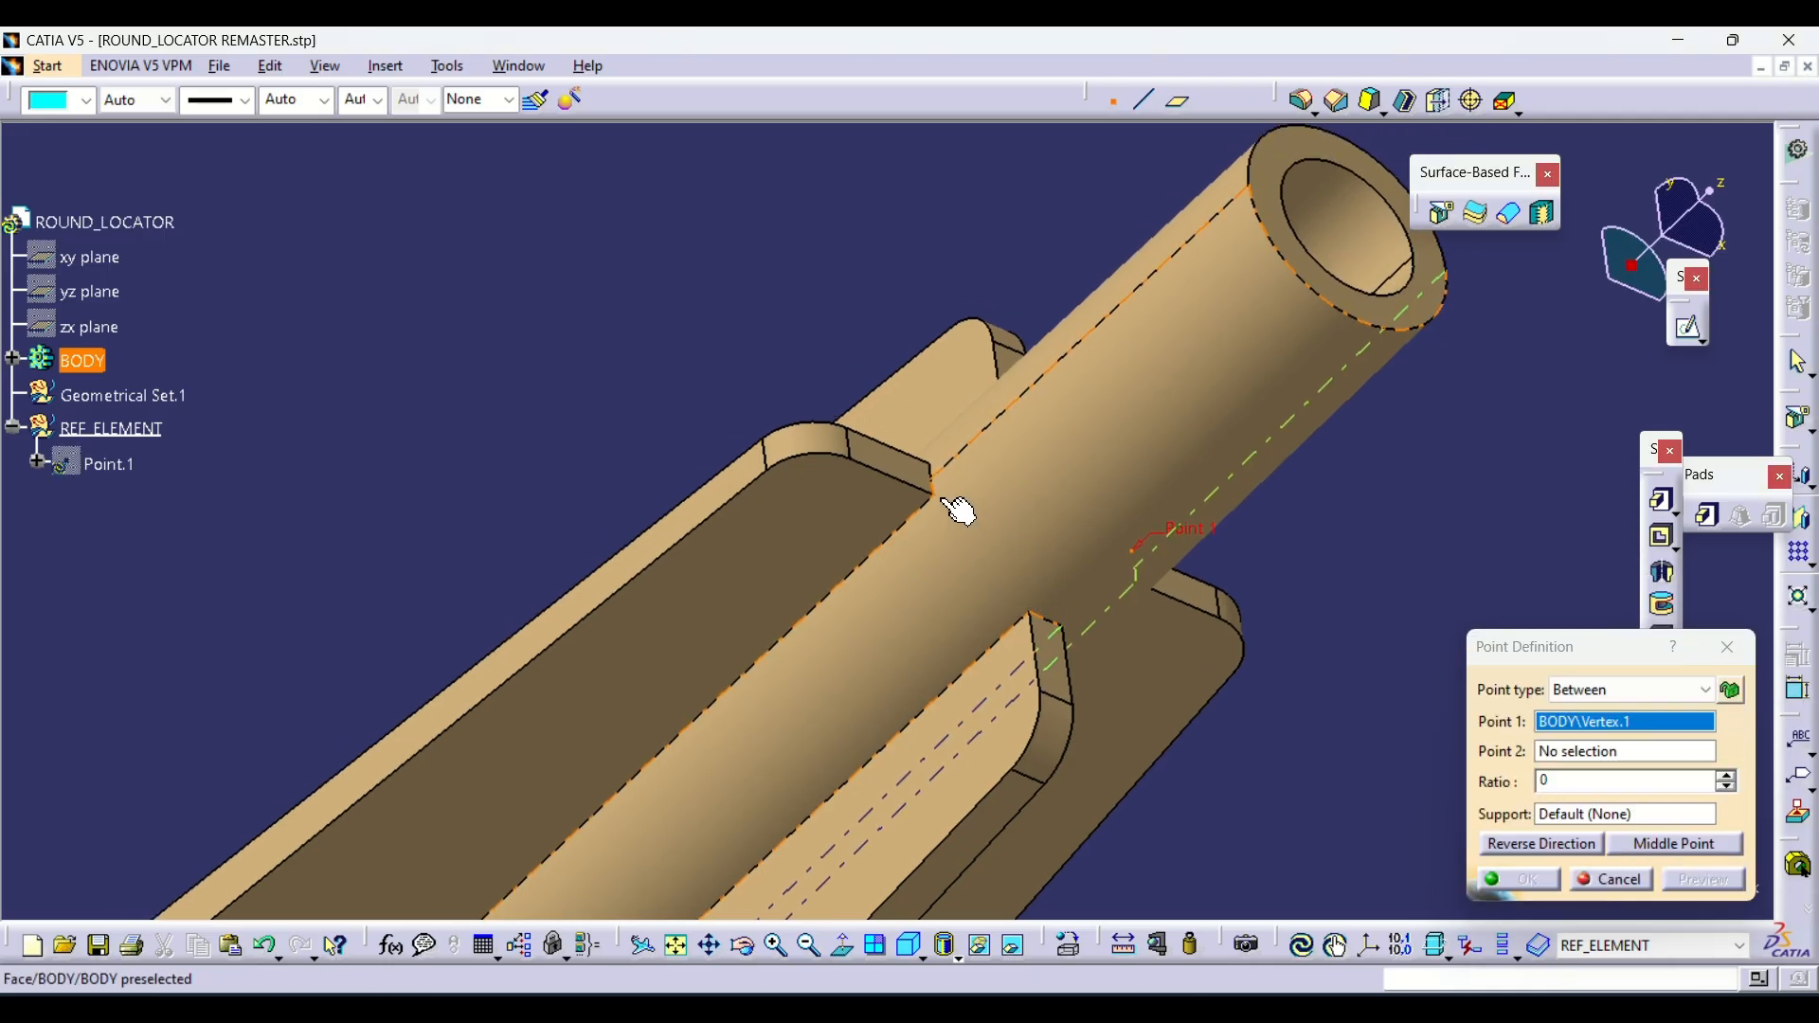
middle_click_drag(947, 505, 1180, 580)
left_click(983, 488)
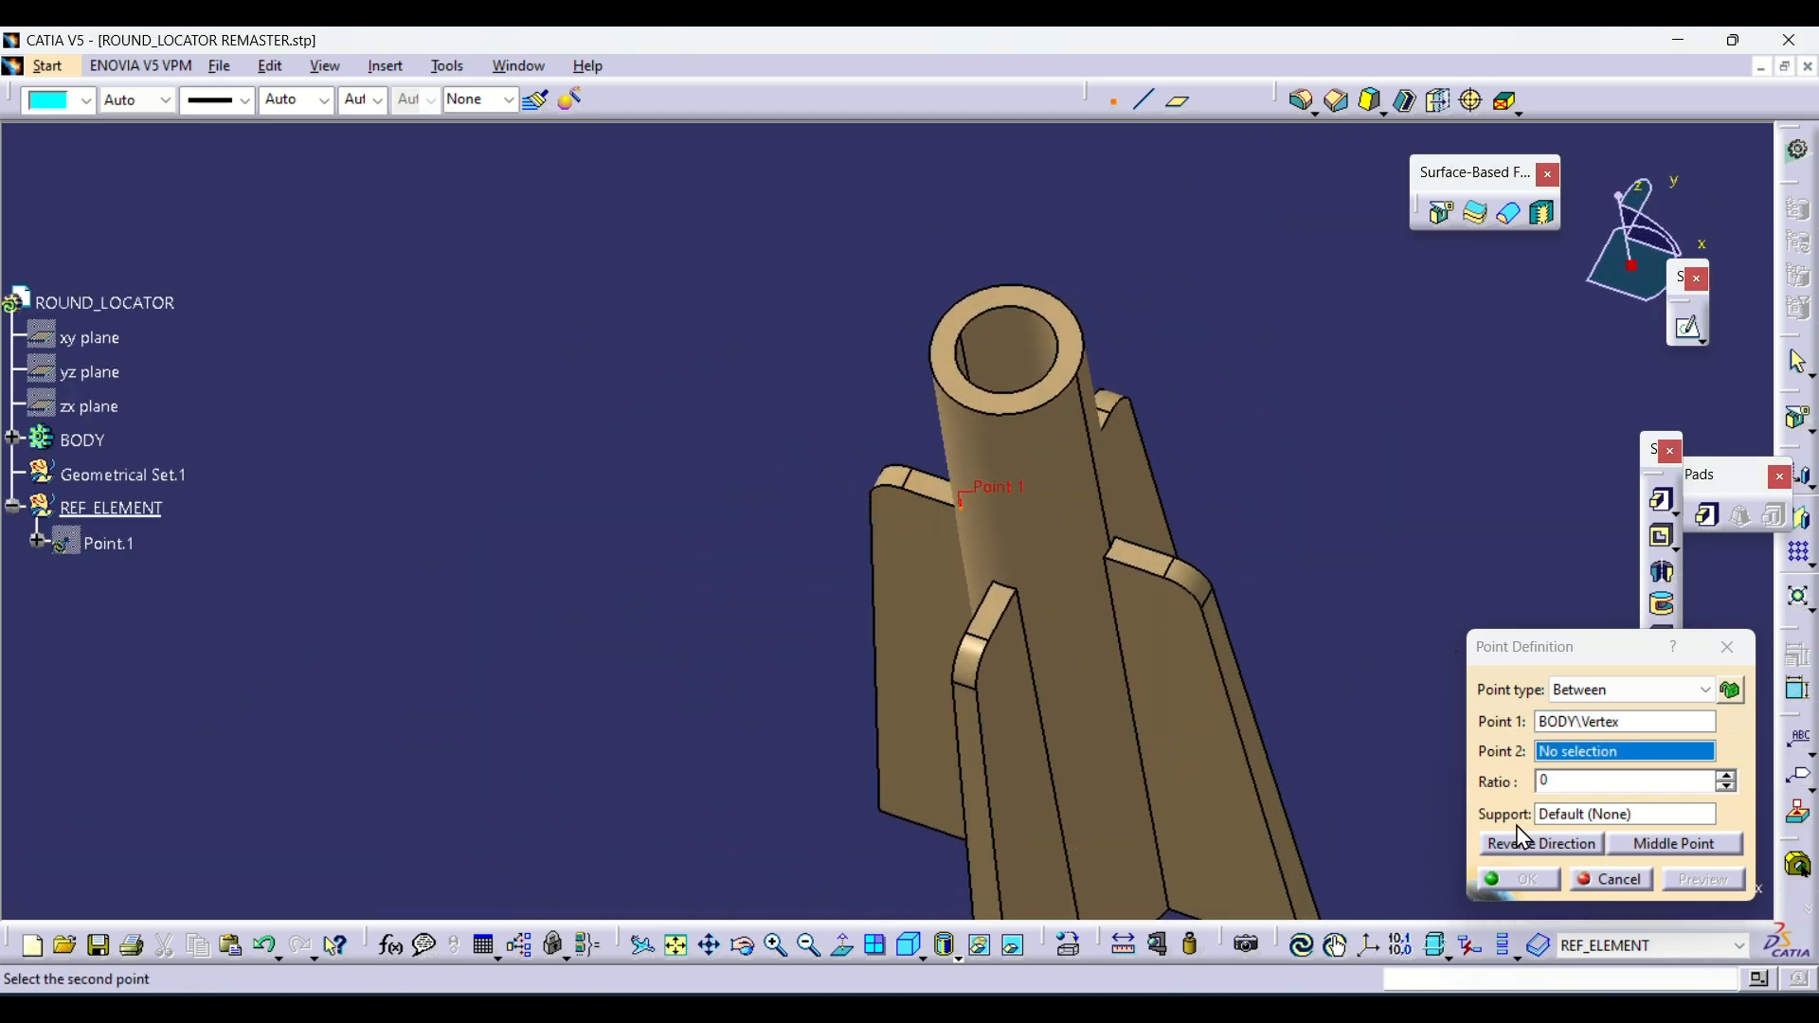
middle_click_drag(1522, 838, 820, 417)
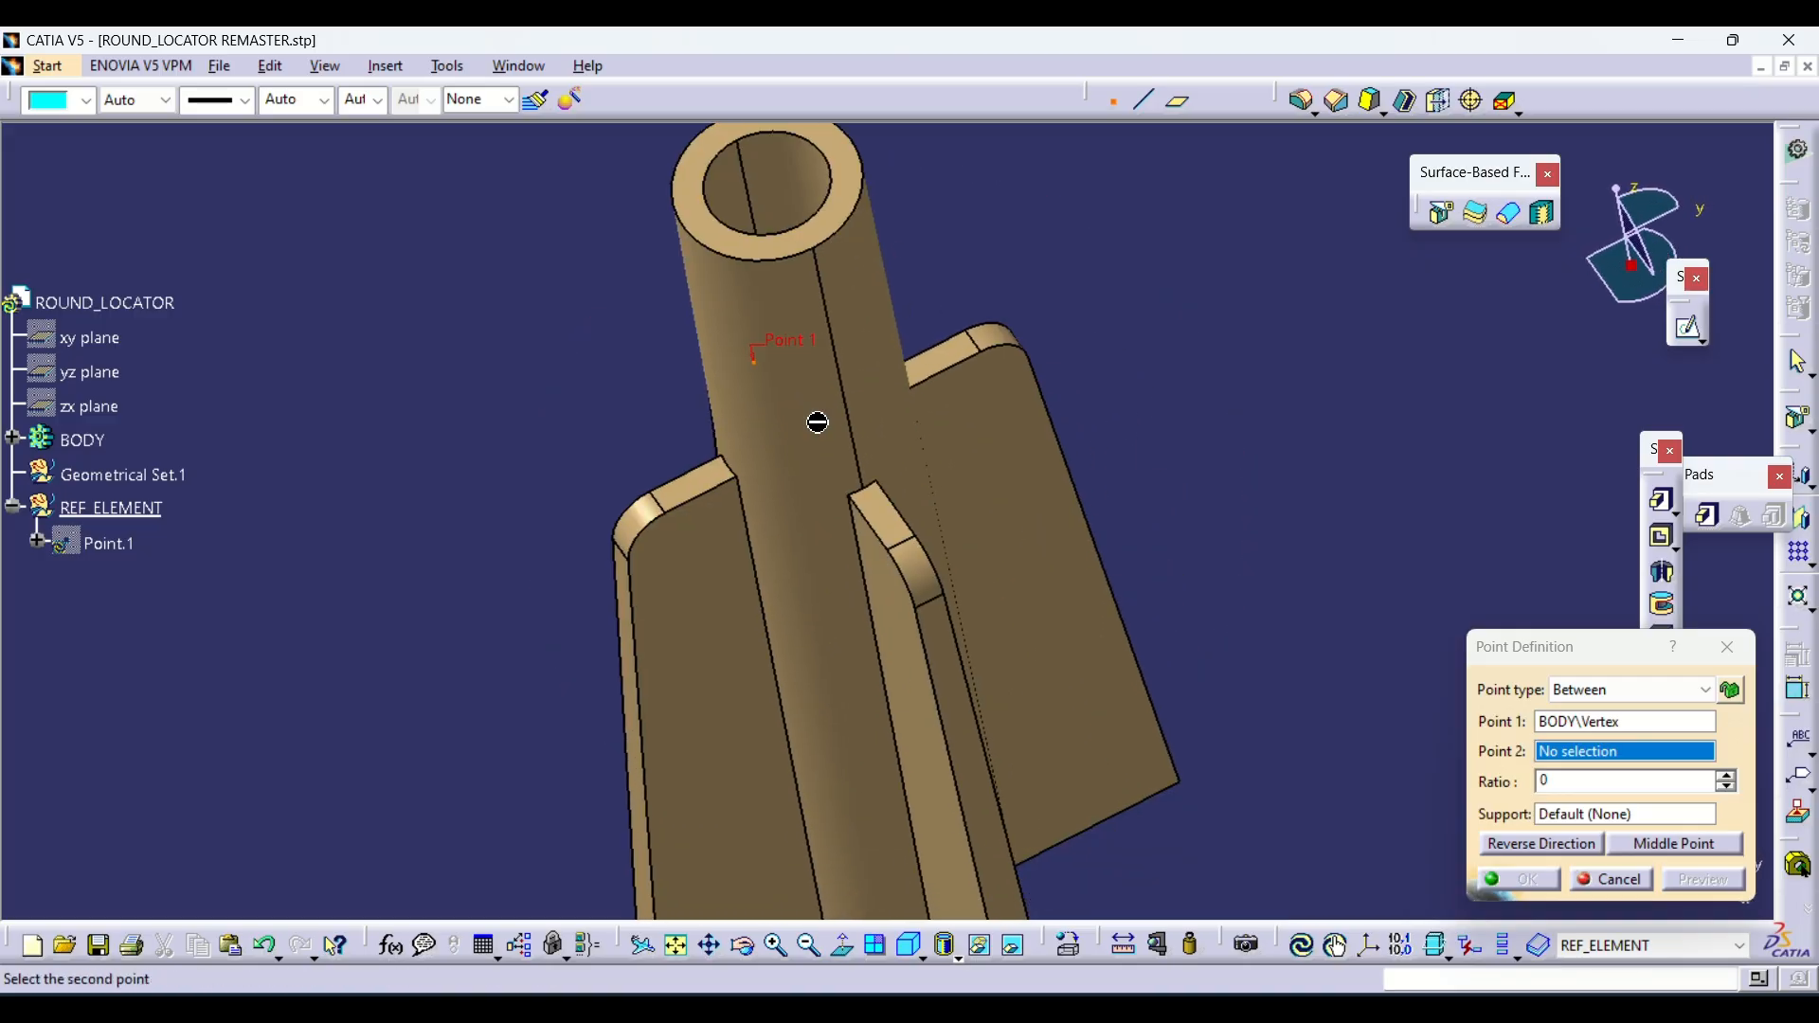
left_click(879, 481)
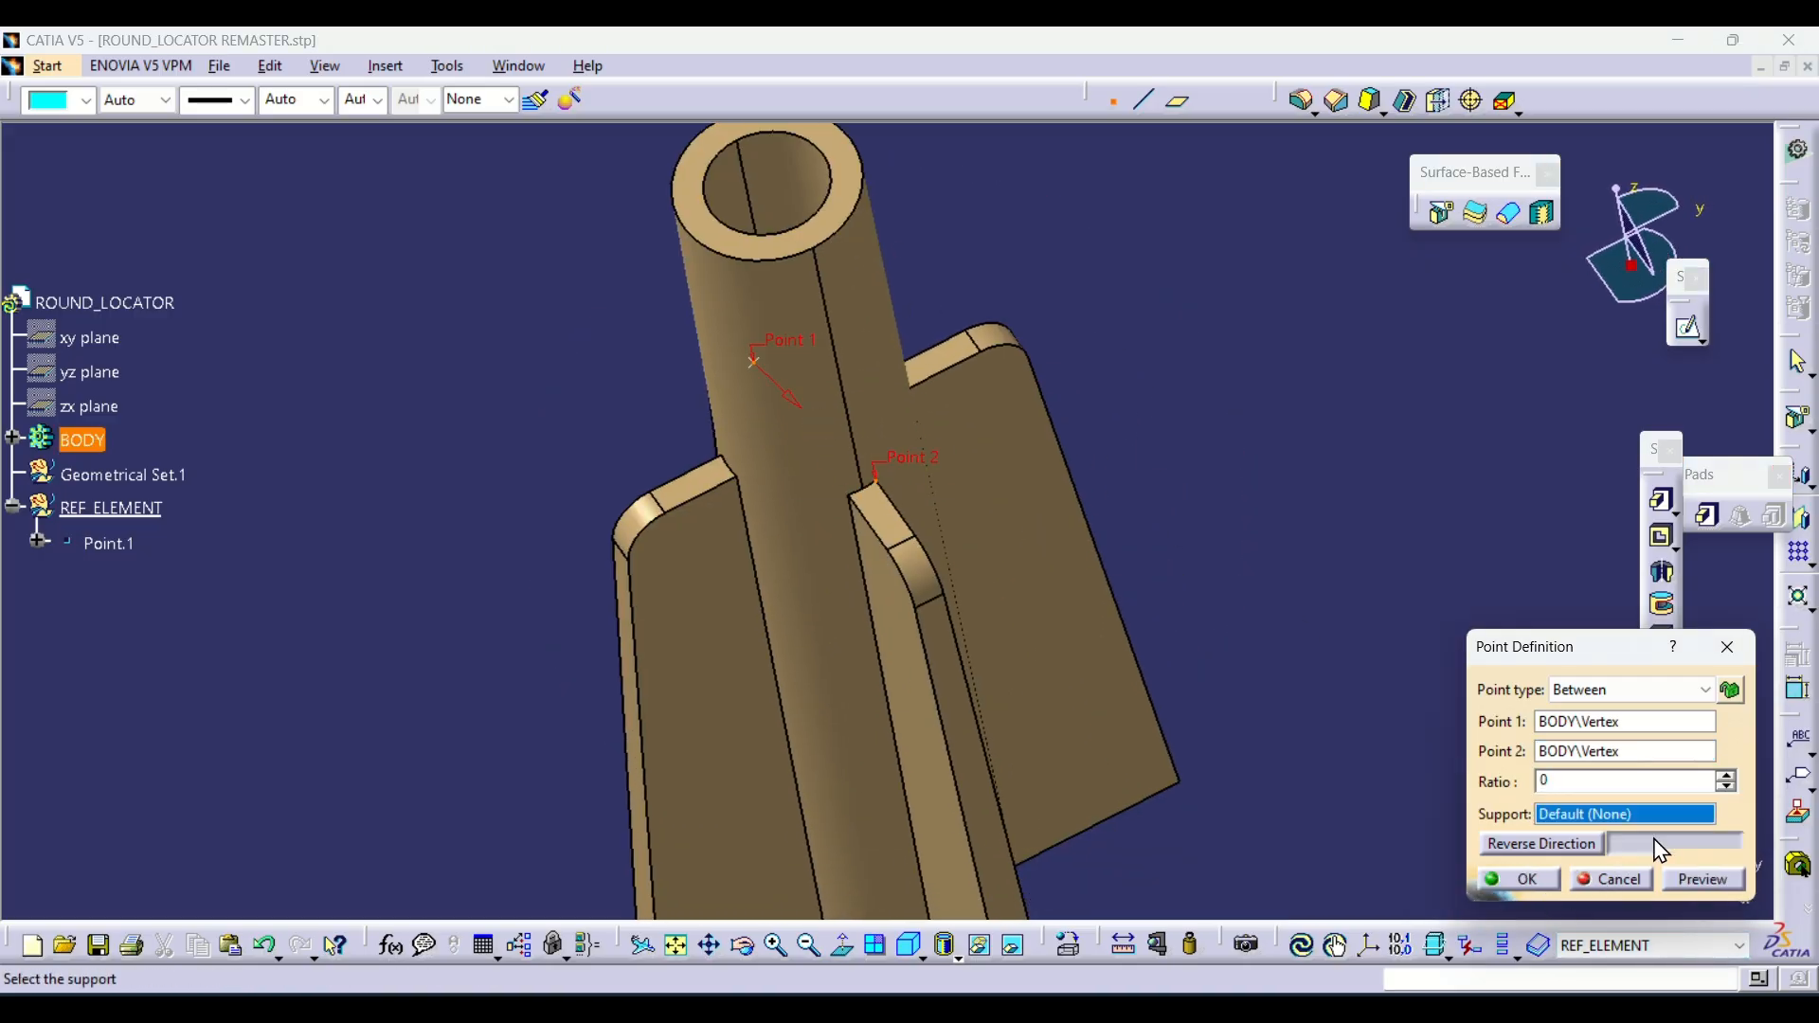
left_click(1546, 880)
Create a second point at the centre of the circular hole edge on the tube's bottom face
middle_click_drag(1027, 468, 1141, 508)
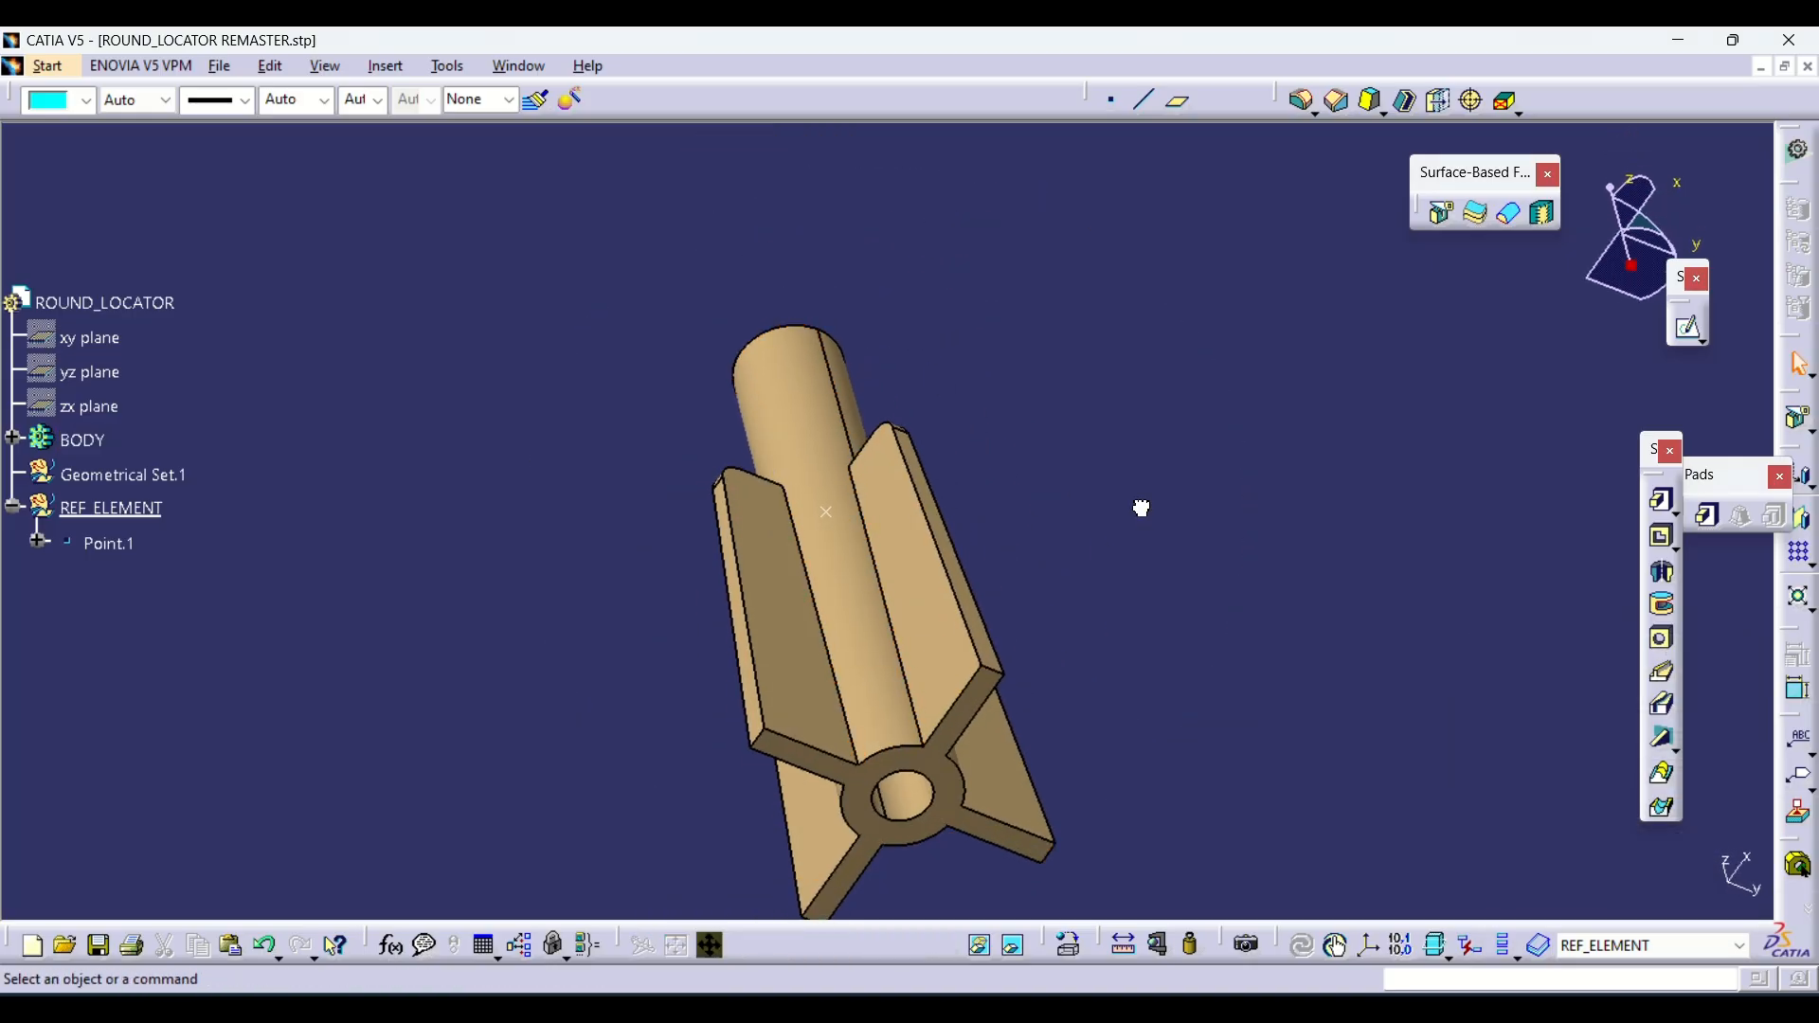
left_click(1111, 99)
middle_click_drag(1027, 507, 857, 416)
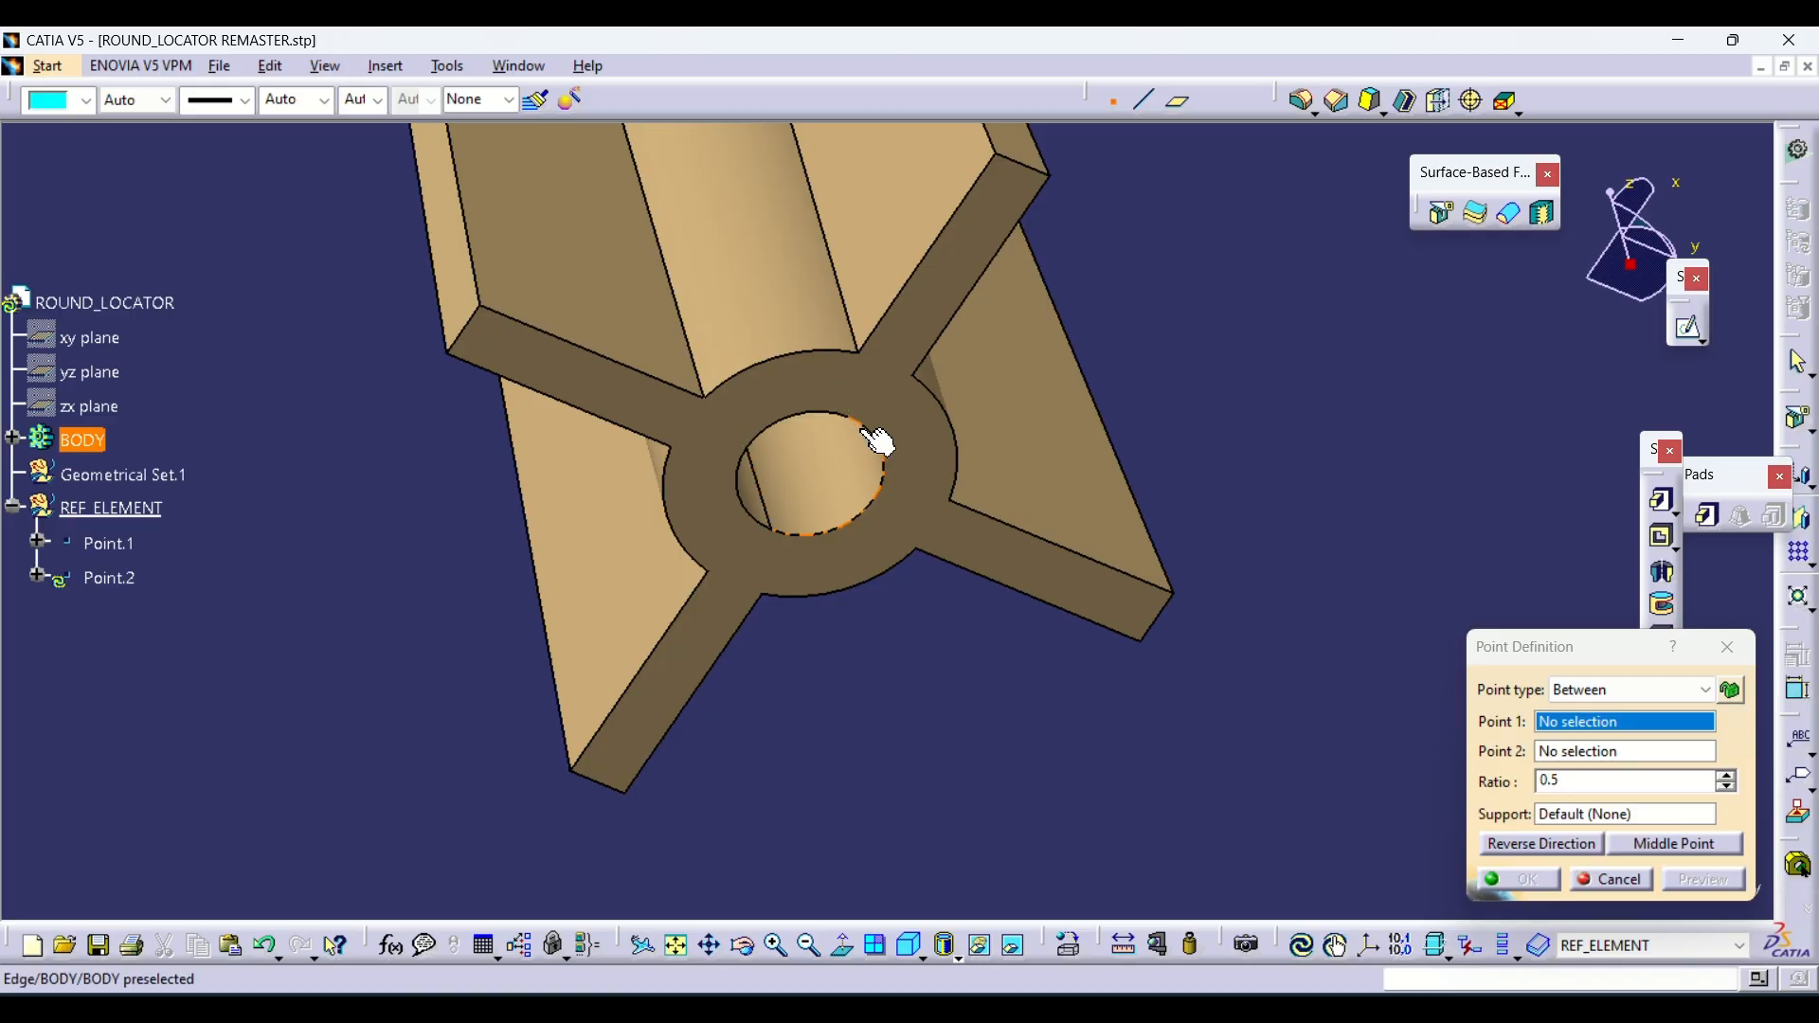
left_click(862, 424)
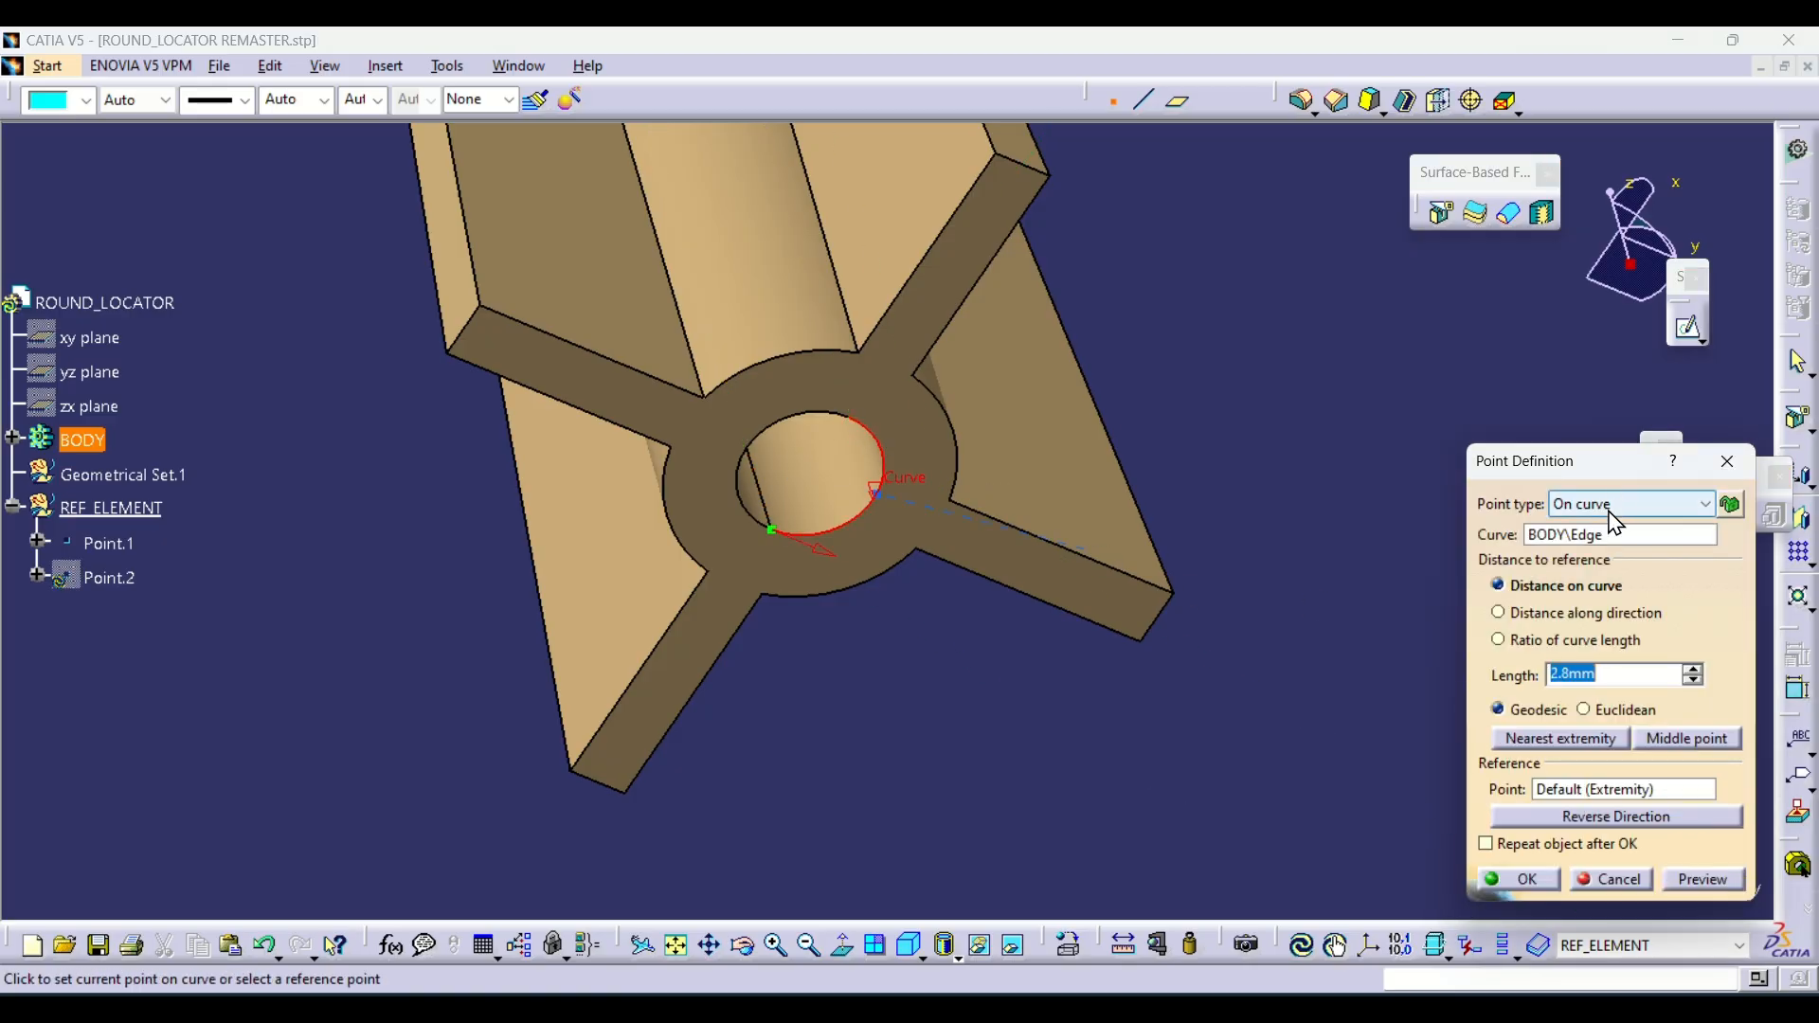
left_click(1629, 504)
left_click(1603, 607)
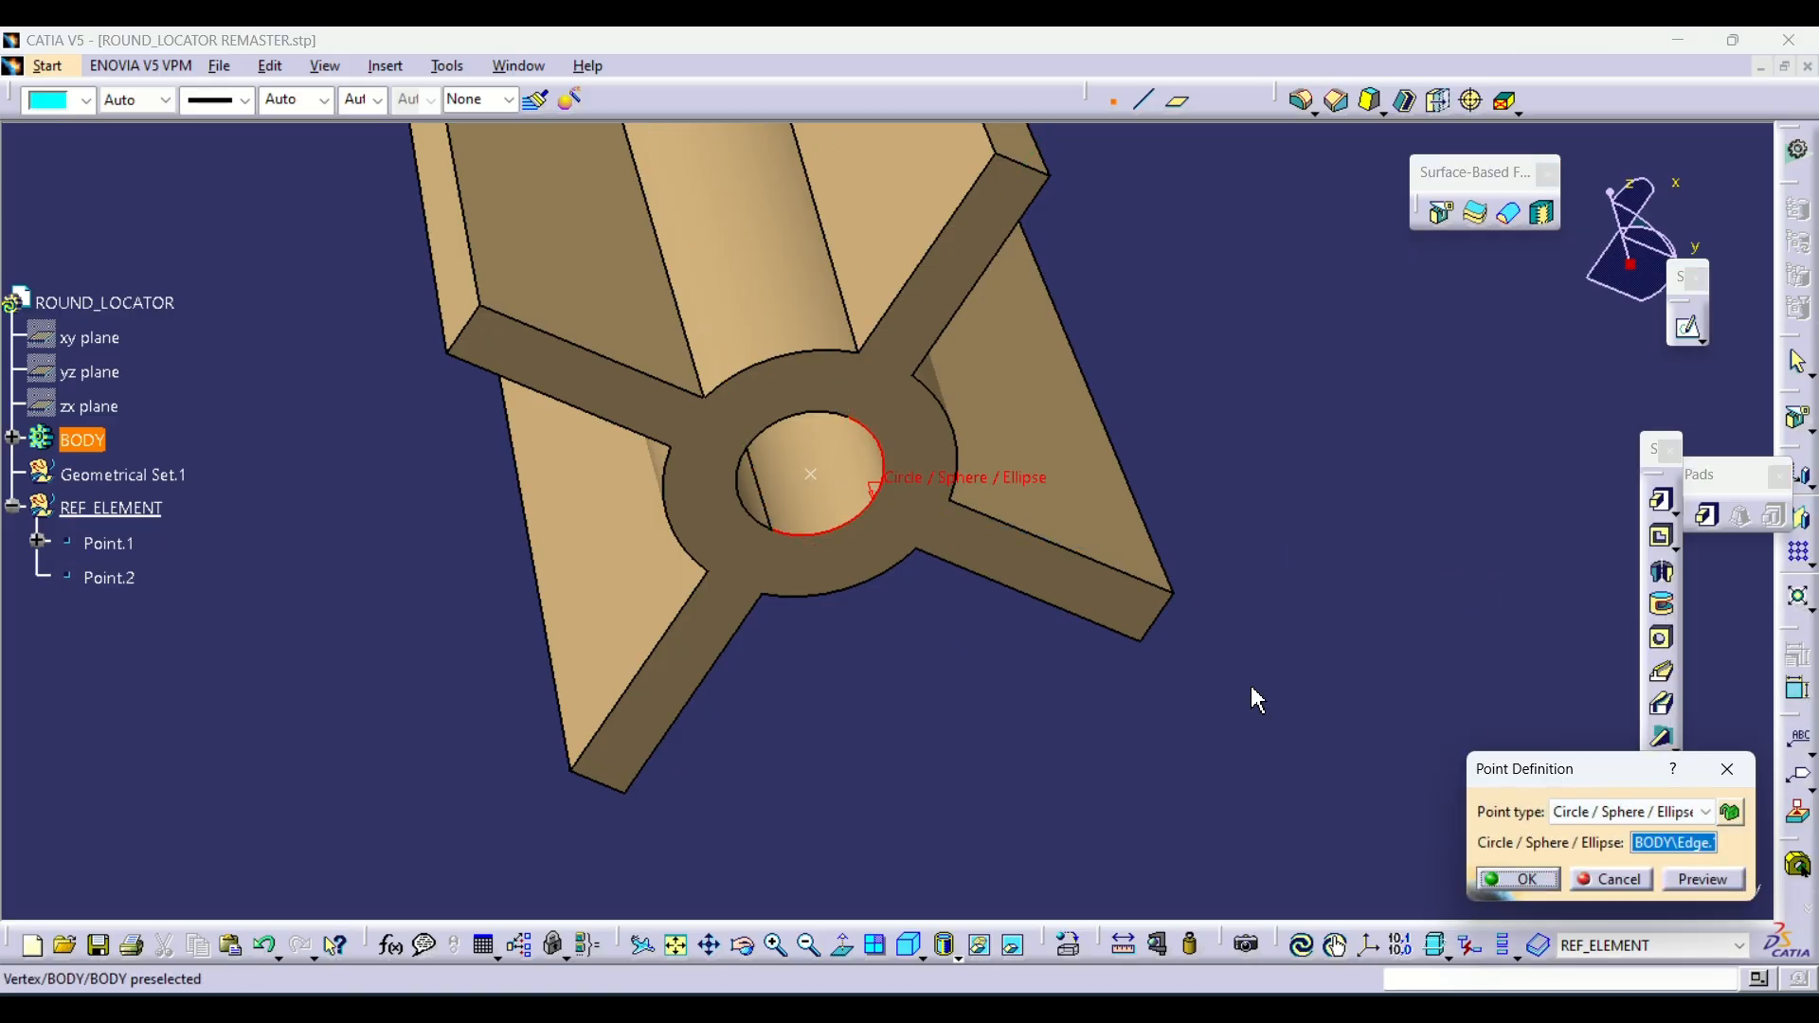
left_click(1516, 872)
Create a point-point line through the two reference points, extending its start 24 mm beyond the tube's open upper end
middle_click_drag(1116, 300, 755, 483)
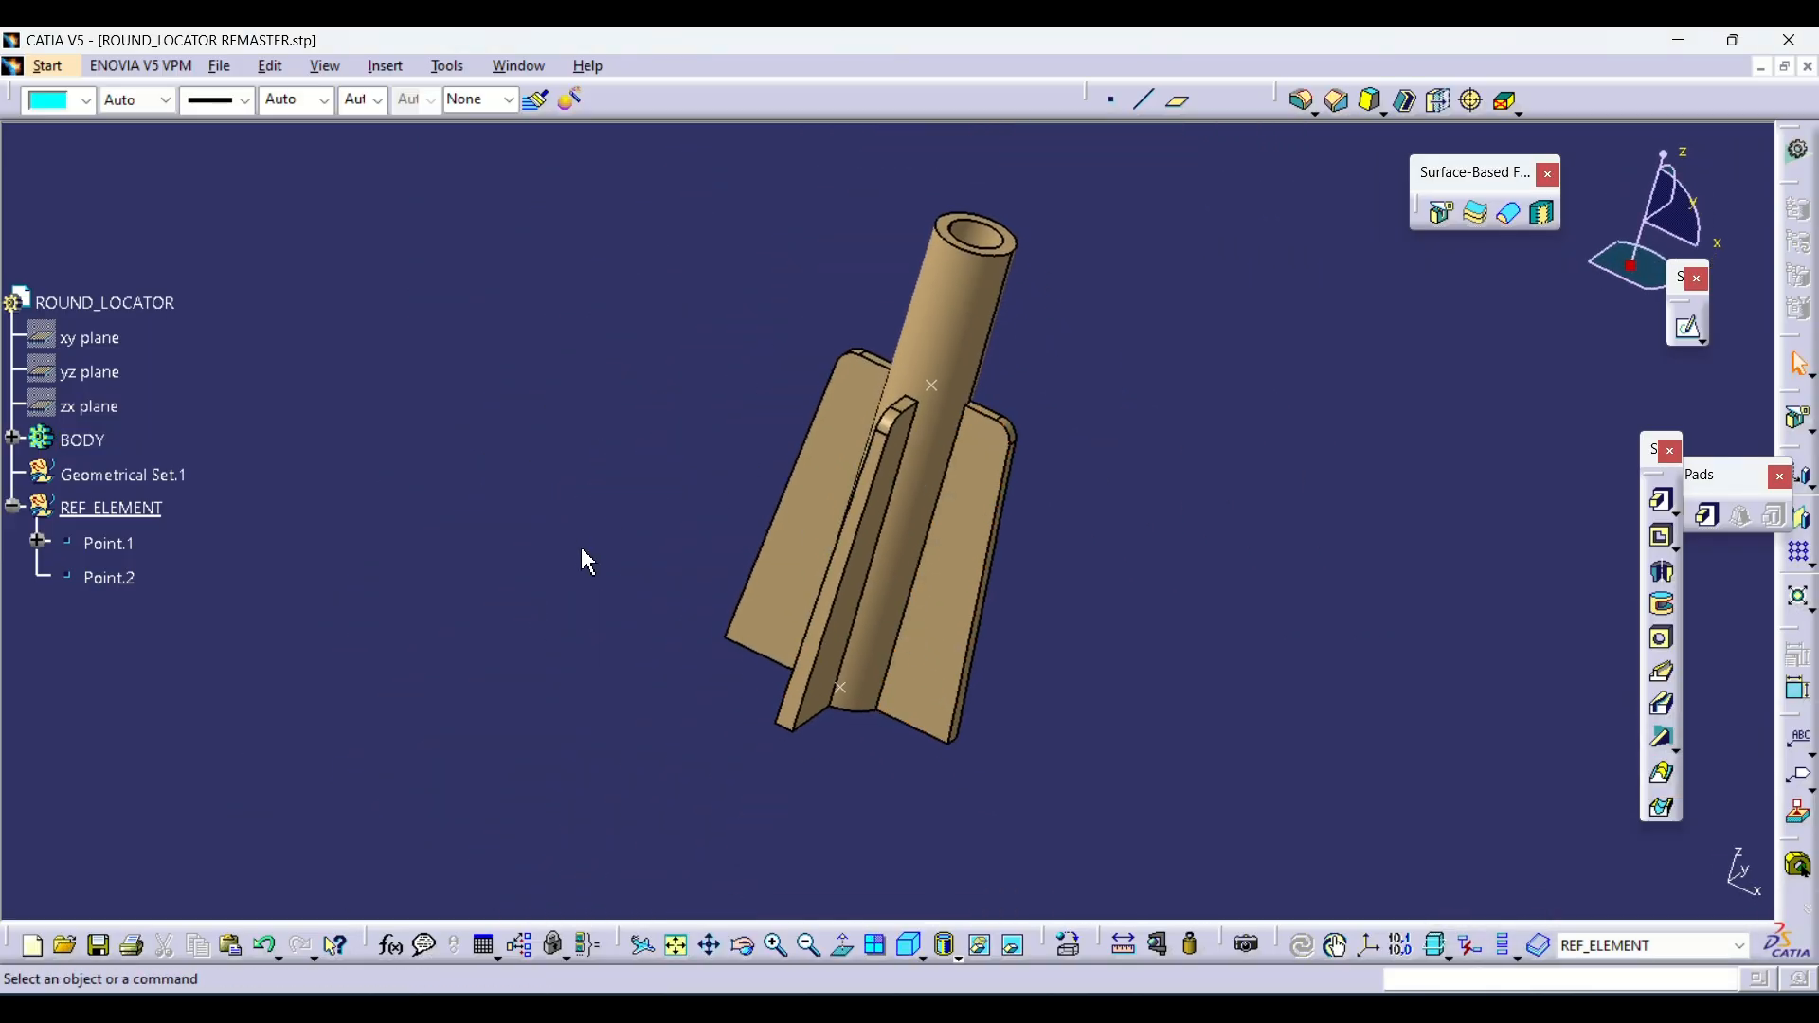
left_click(1143, 101)
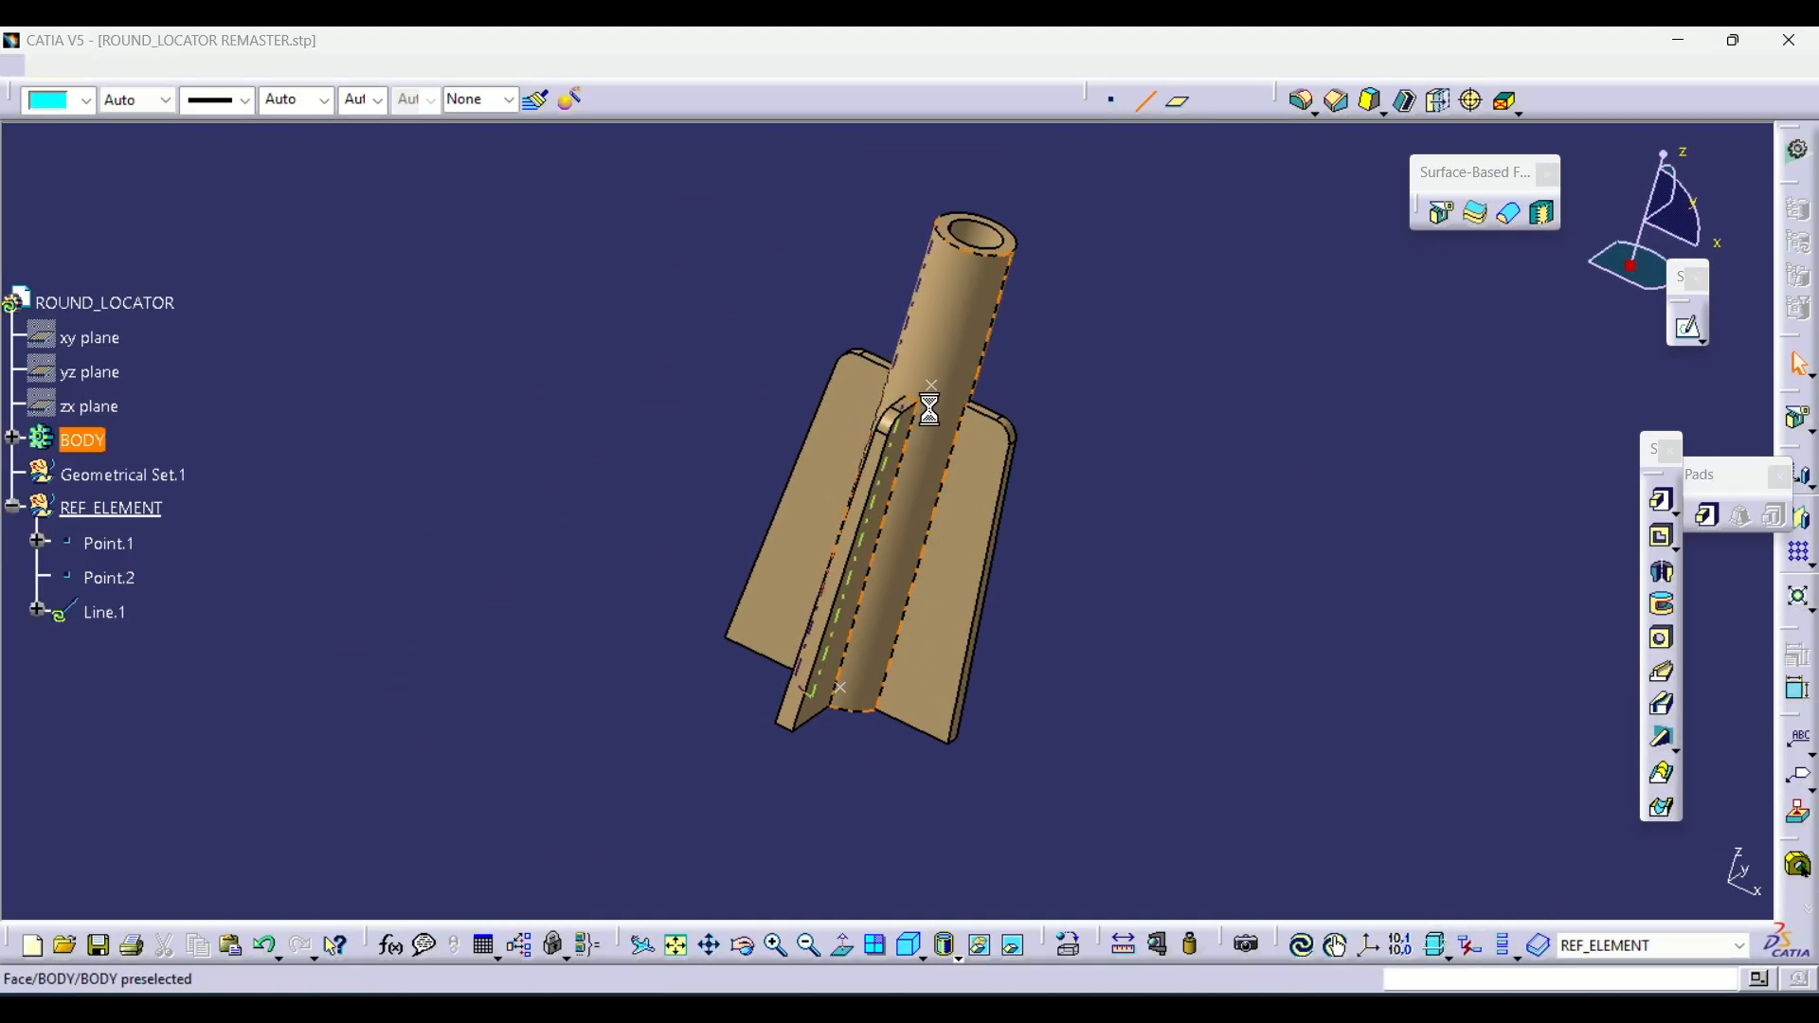
middle_click_drag(929, 409, 919, 497, "ctrl")
left_click(867, 328)
left_click(905, 462)
left_click_drag(919, 455, 967, 135)
middle_click_drag(929, 339, 933, 455, "ctrl")
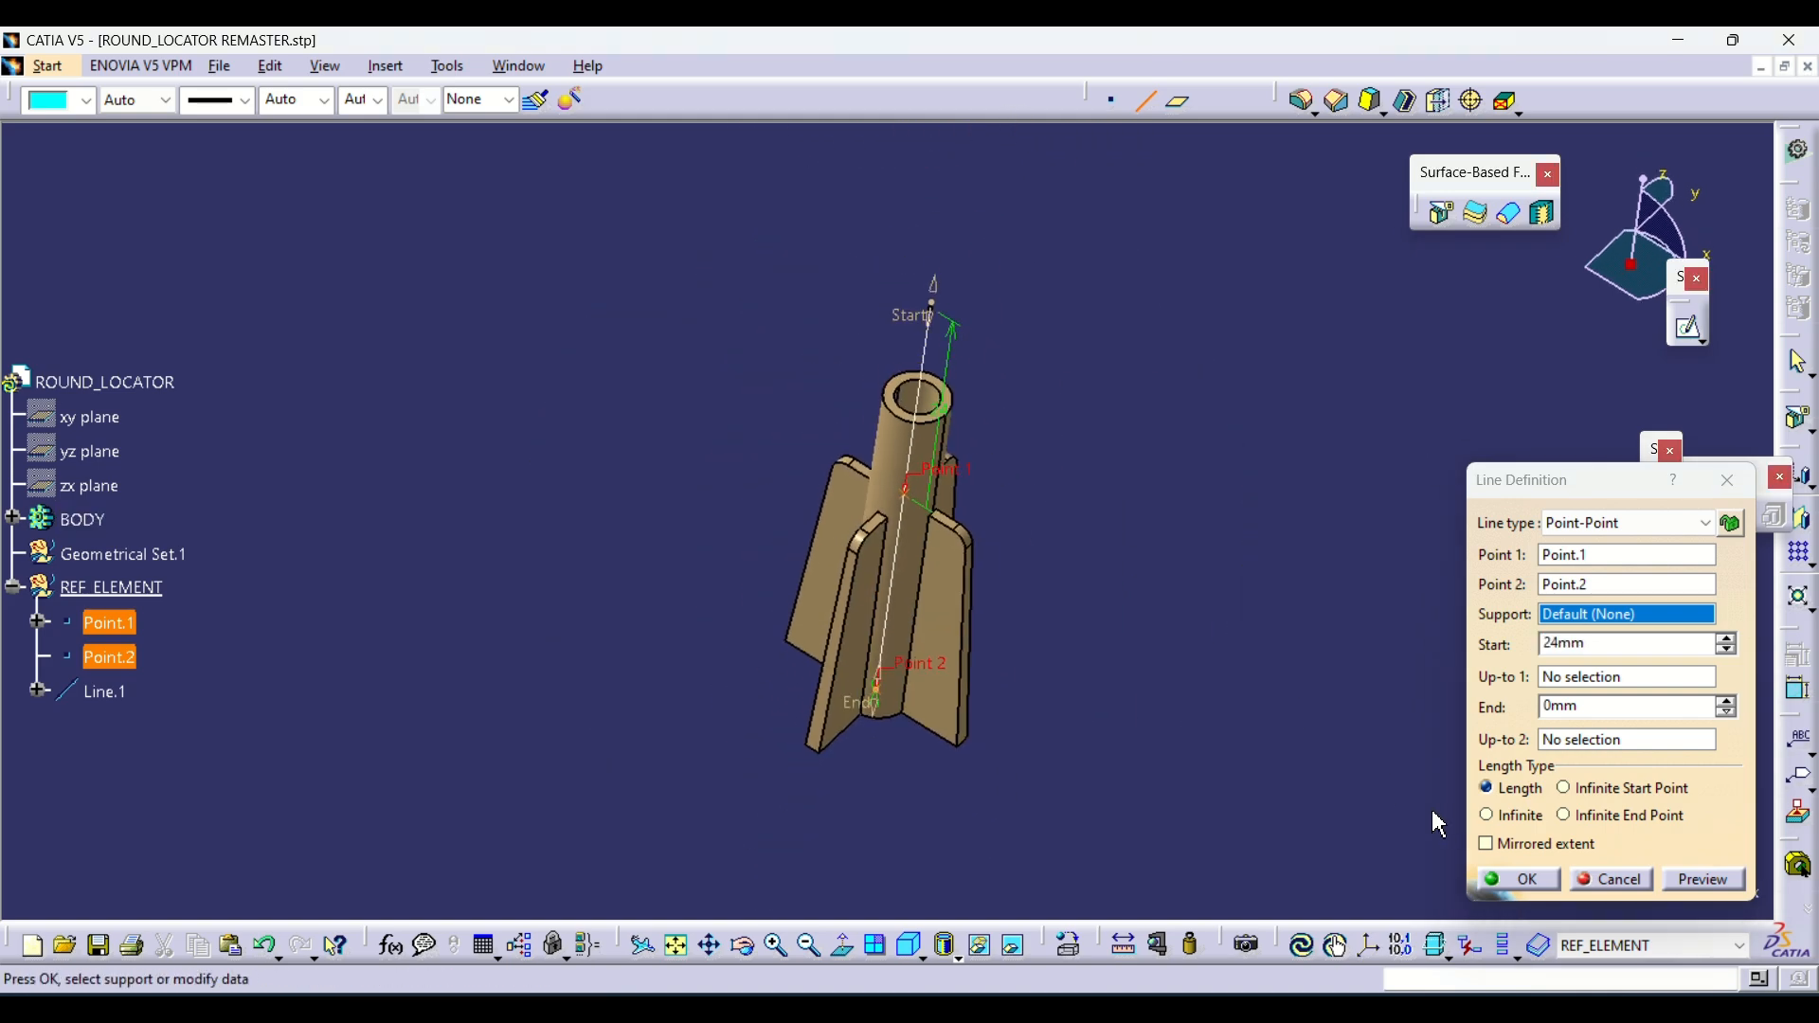
left_click(1519, 880)
Rename the midpoint between the rib vertices as ORIGIN_POINT
right_click(102, 623)
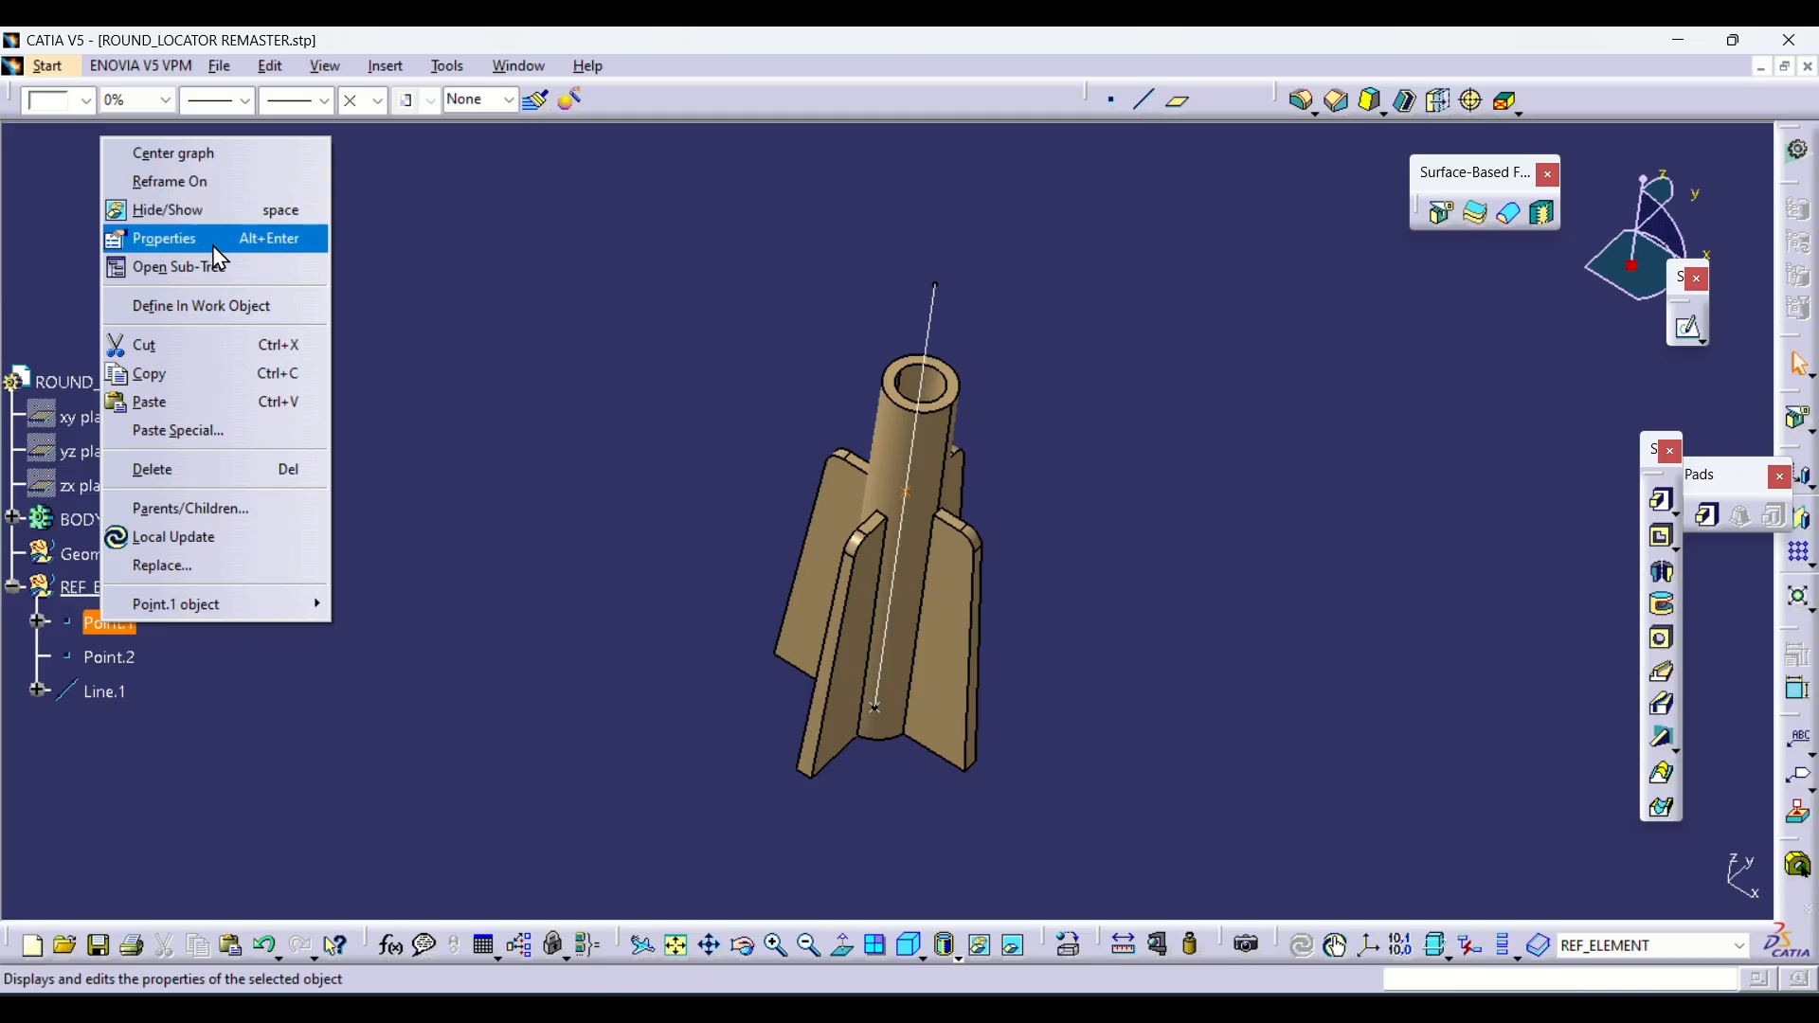
left_click(270, 627)
right_click(109, 623)
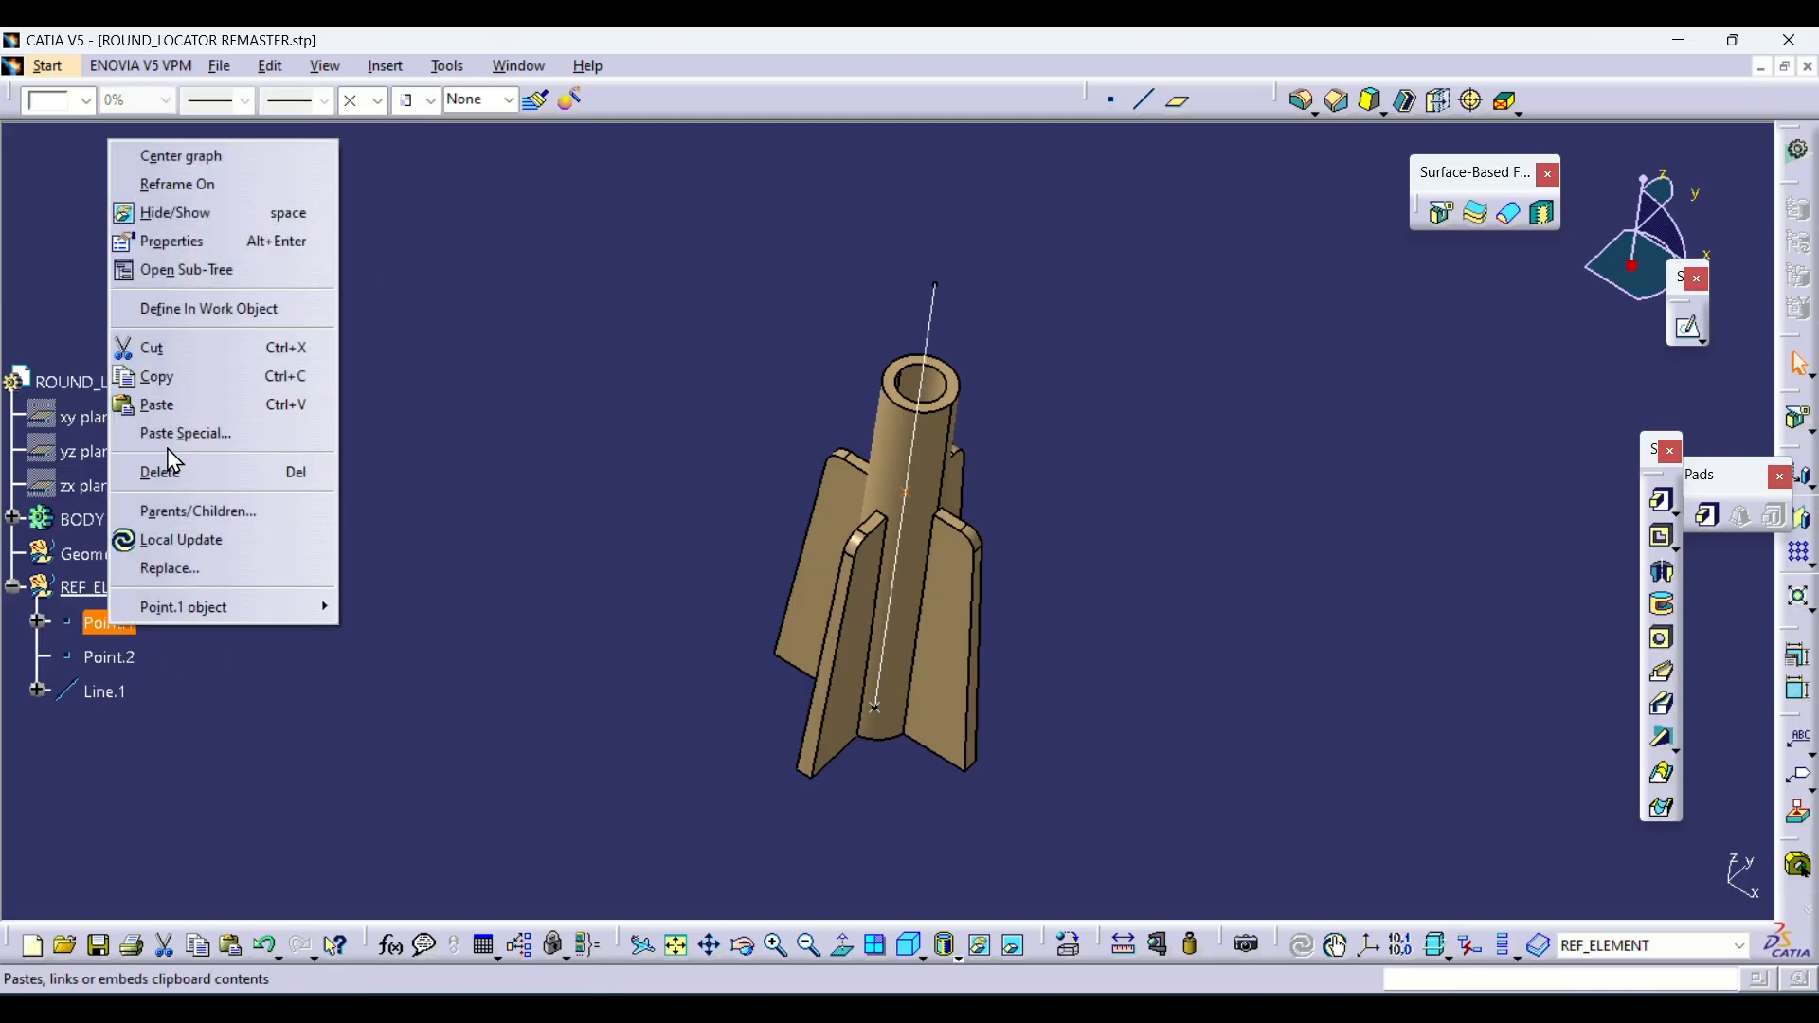
left_click(284, 241)
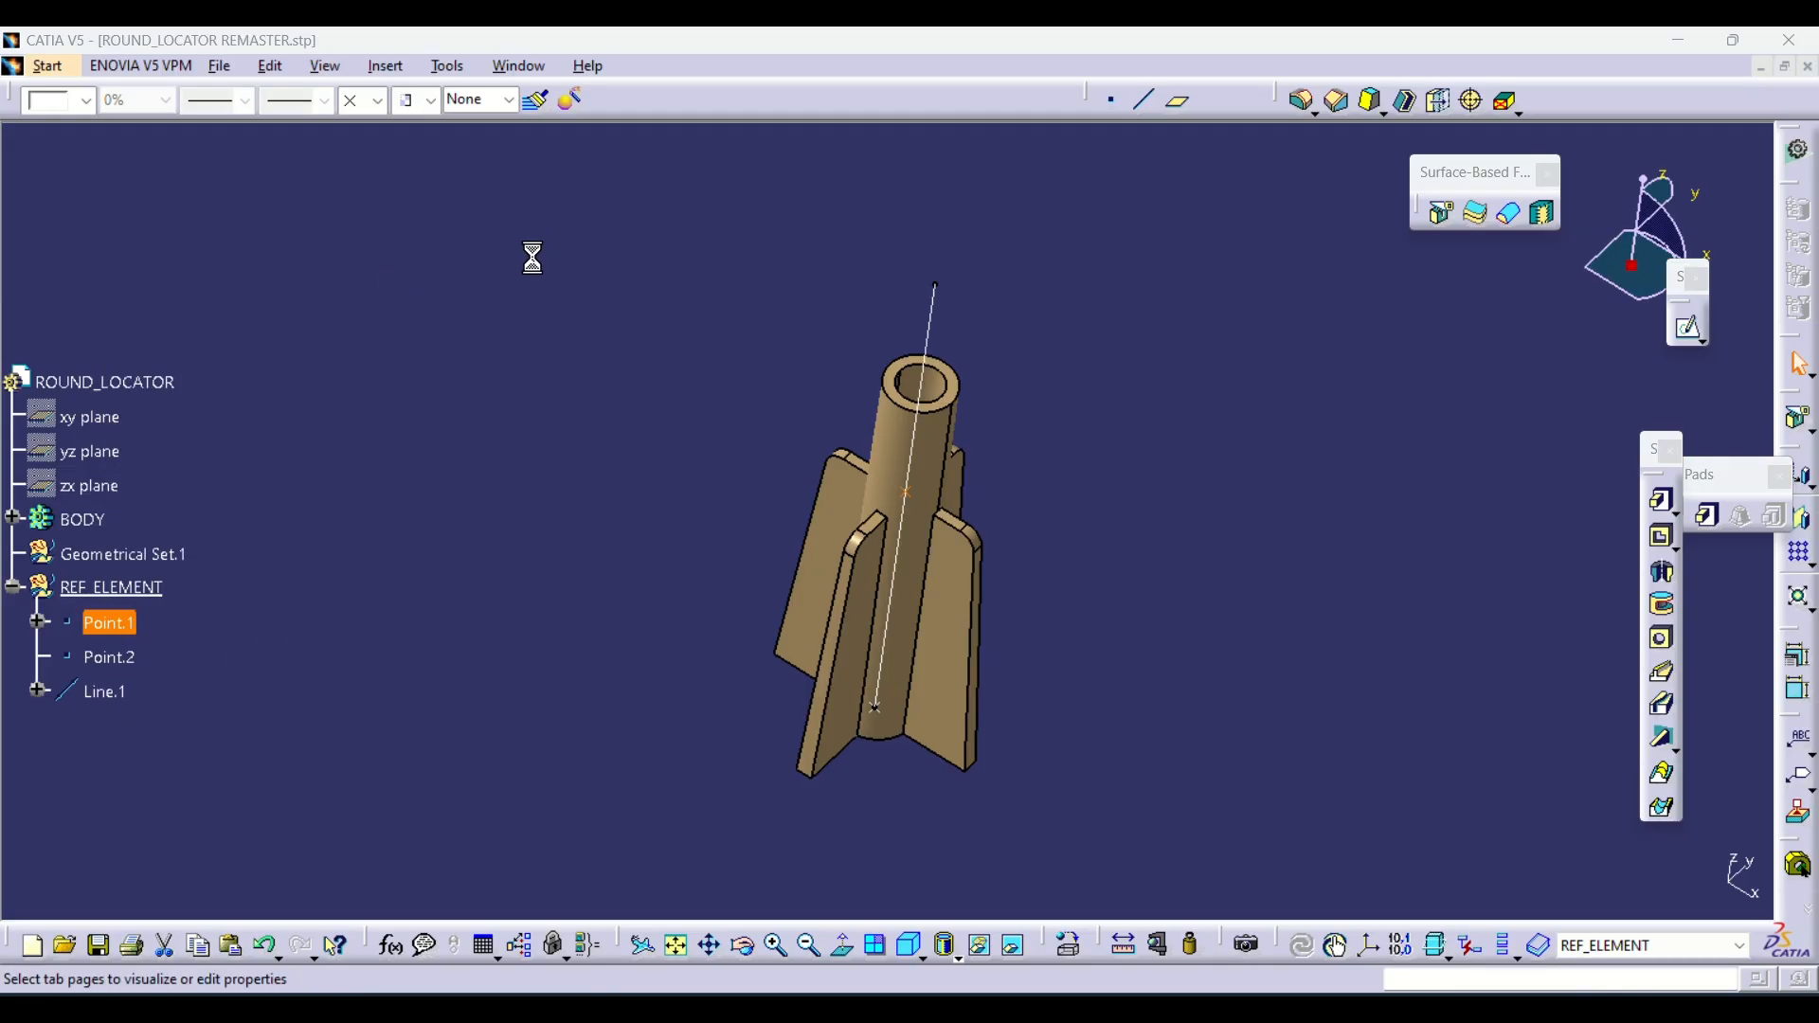
left_click(1308, 270)
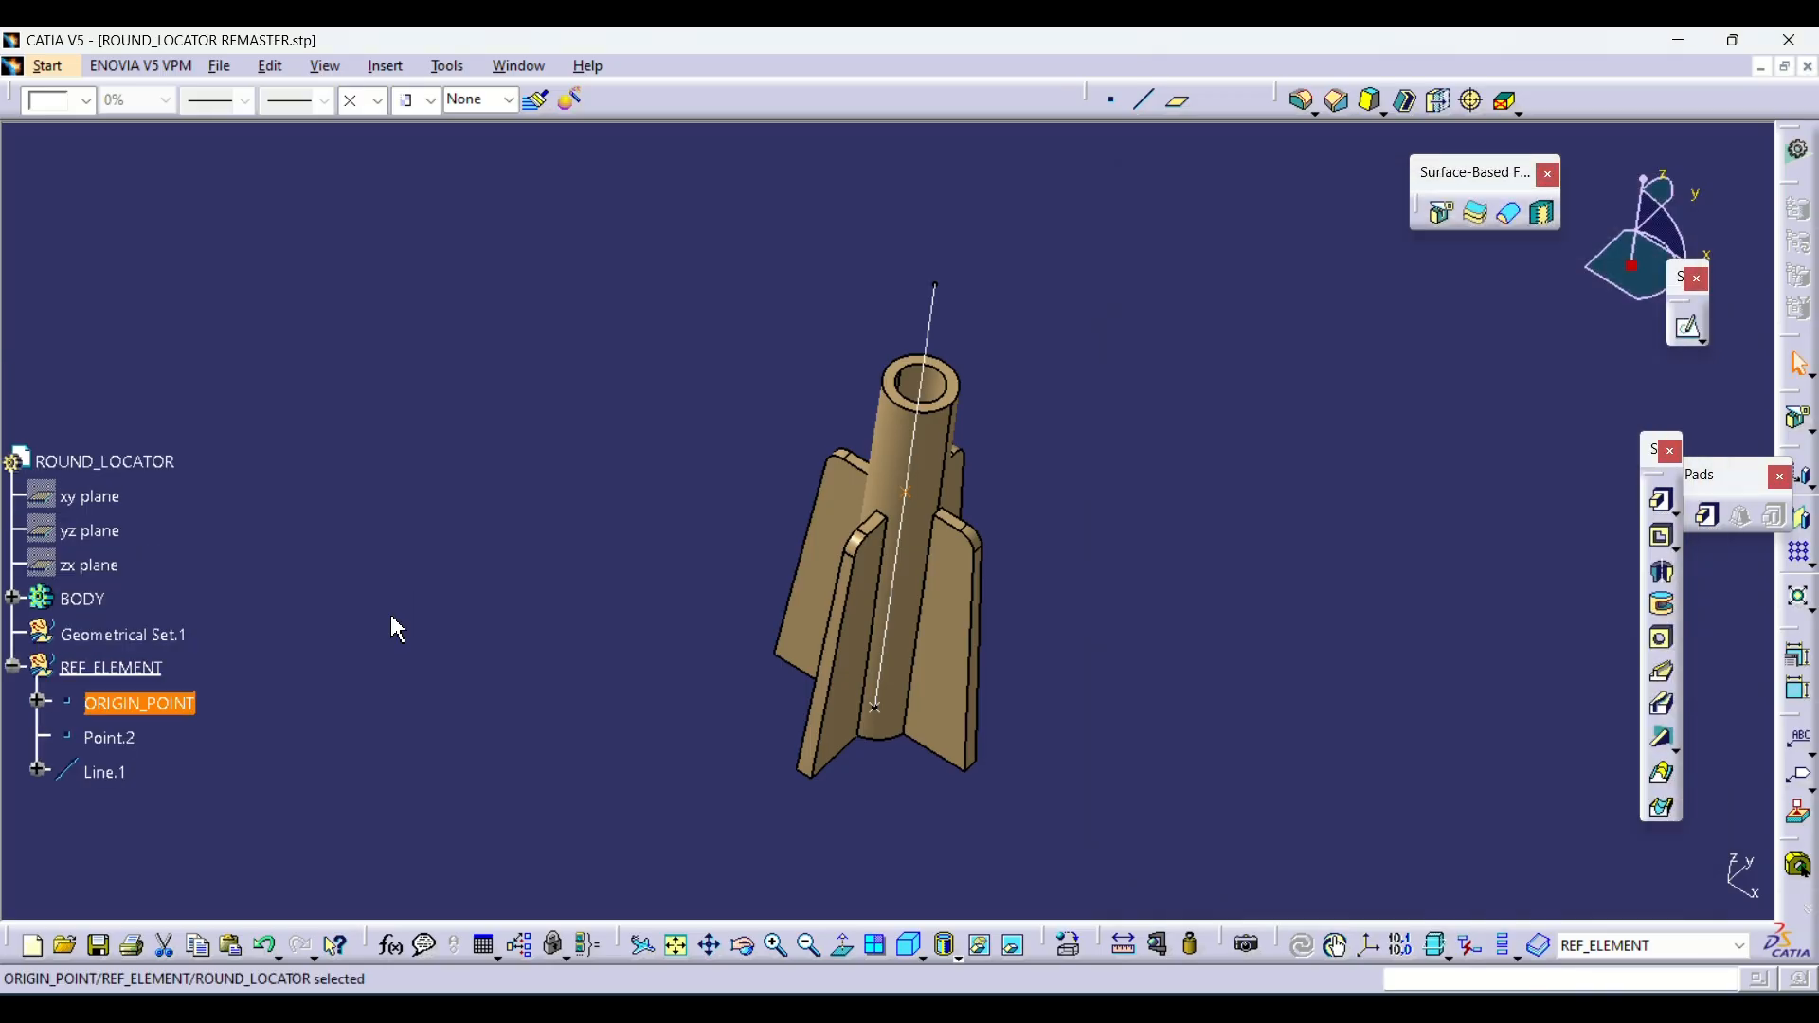
Rename the axis line through the tube as MTD
right_click(106, 771)
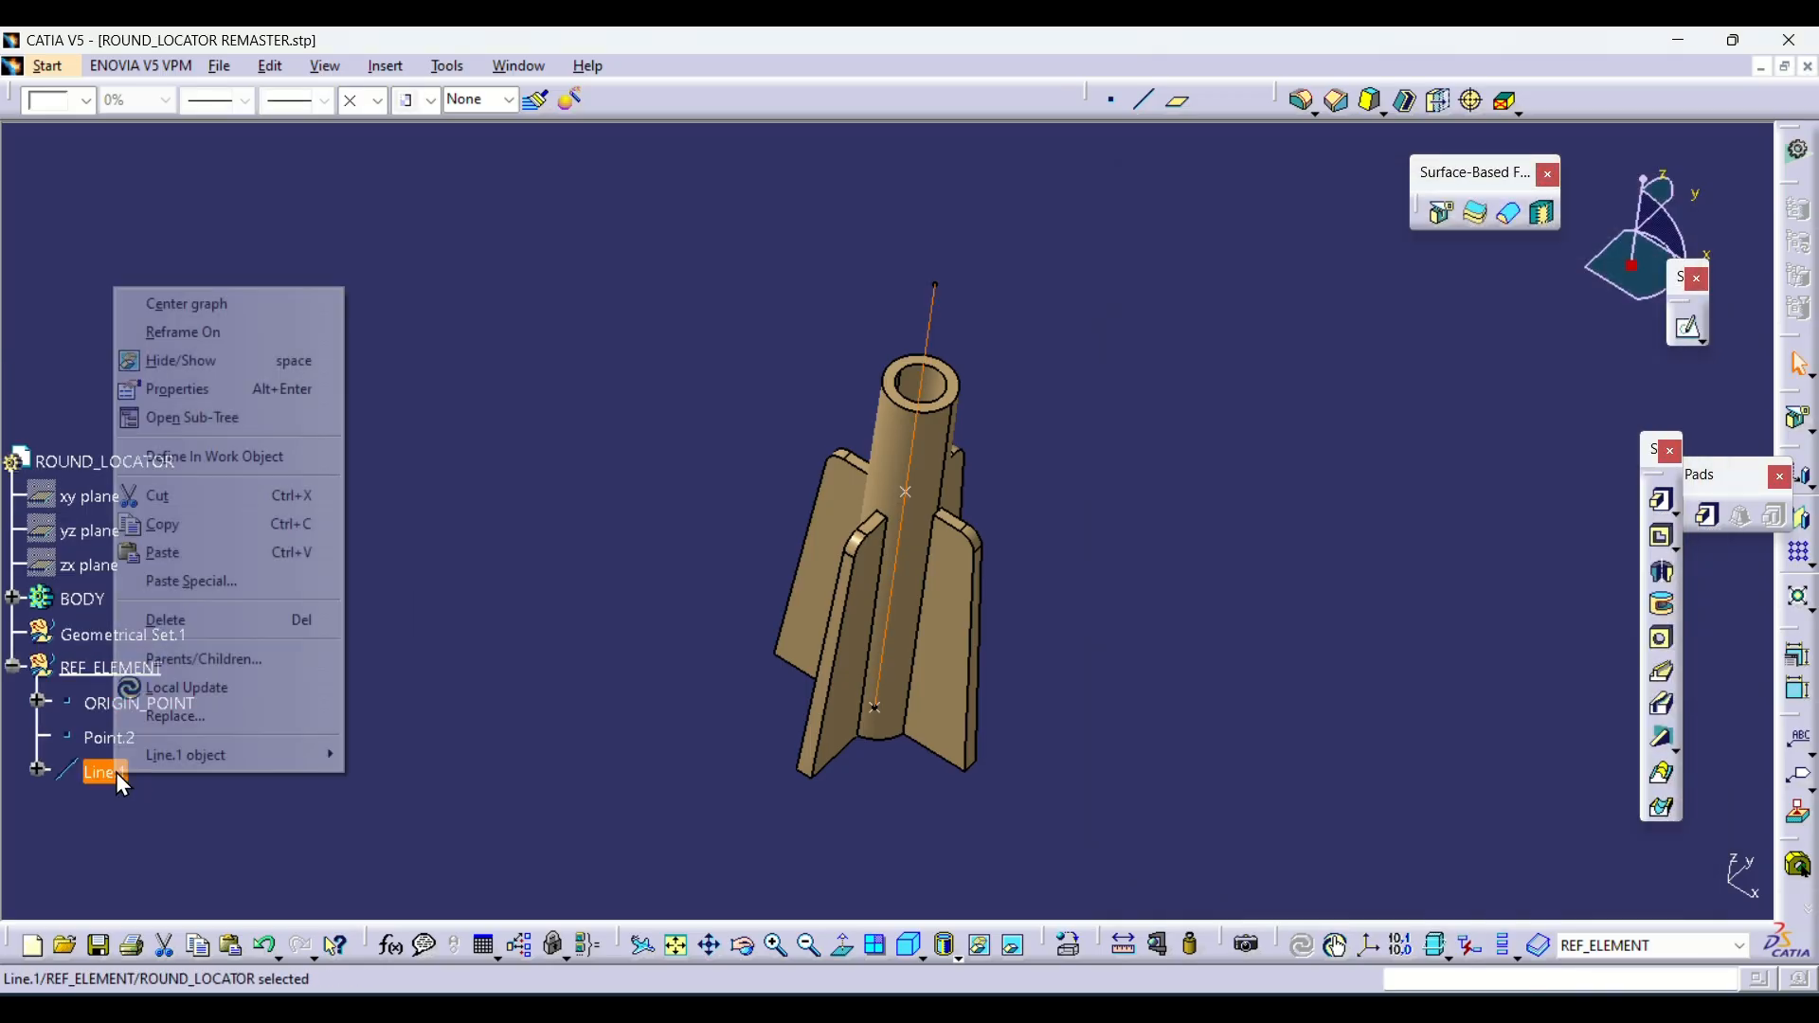
left_click(201, 389)
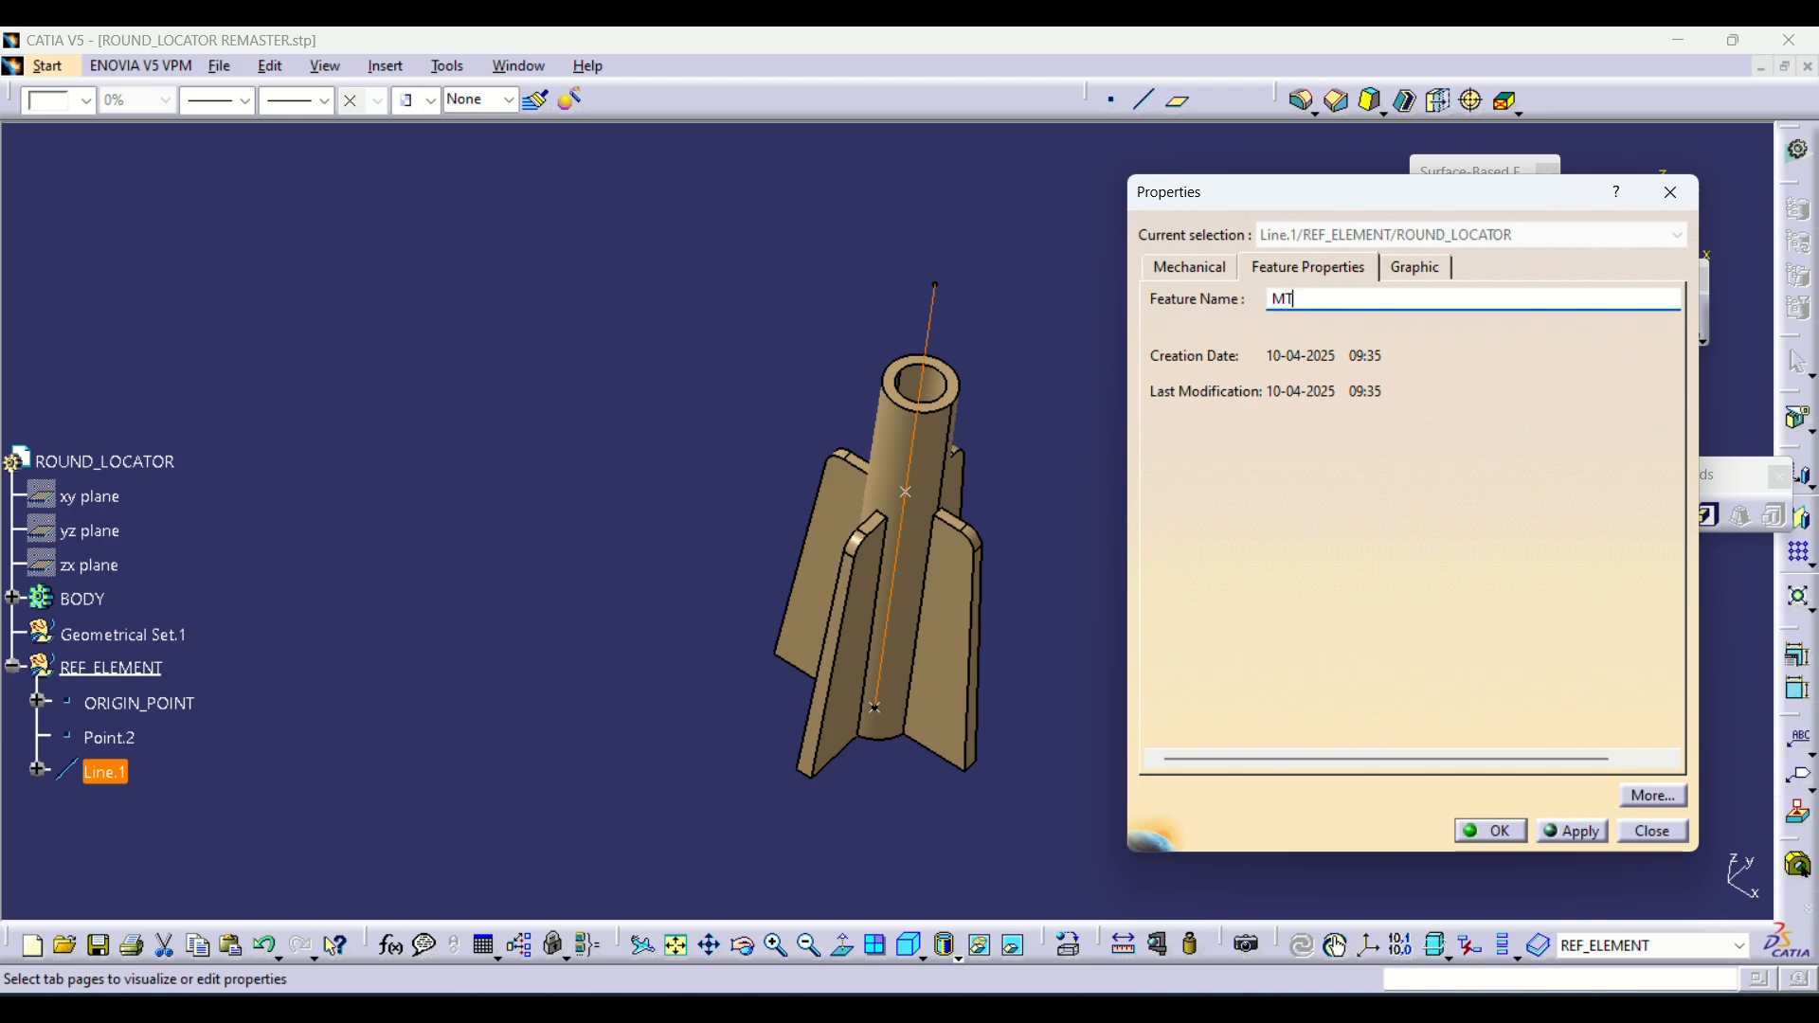
left_click(1490, 831)
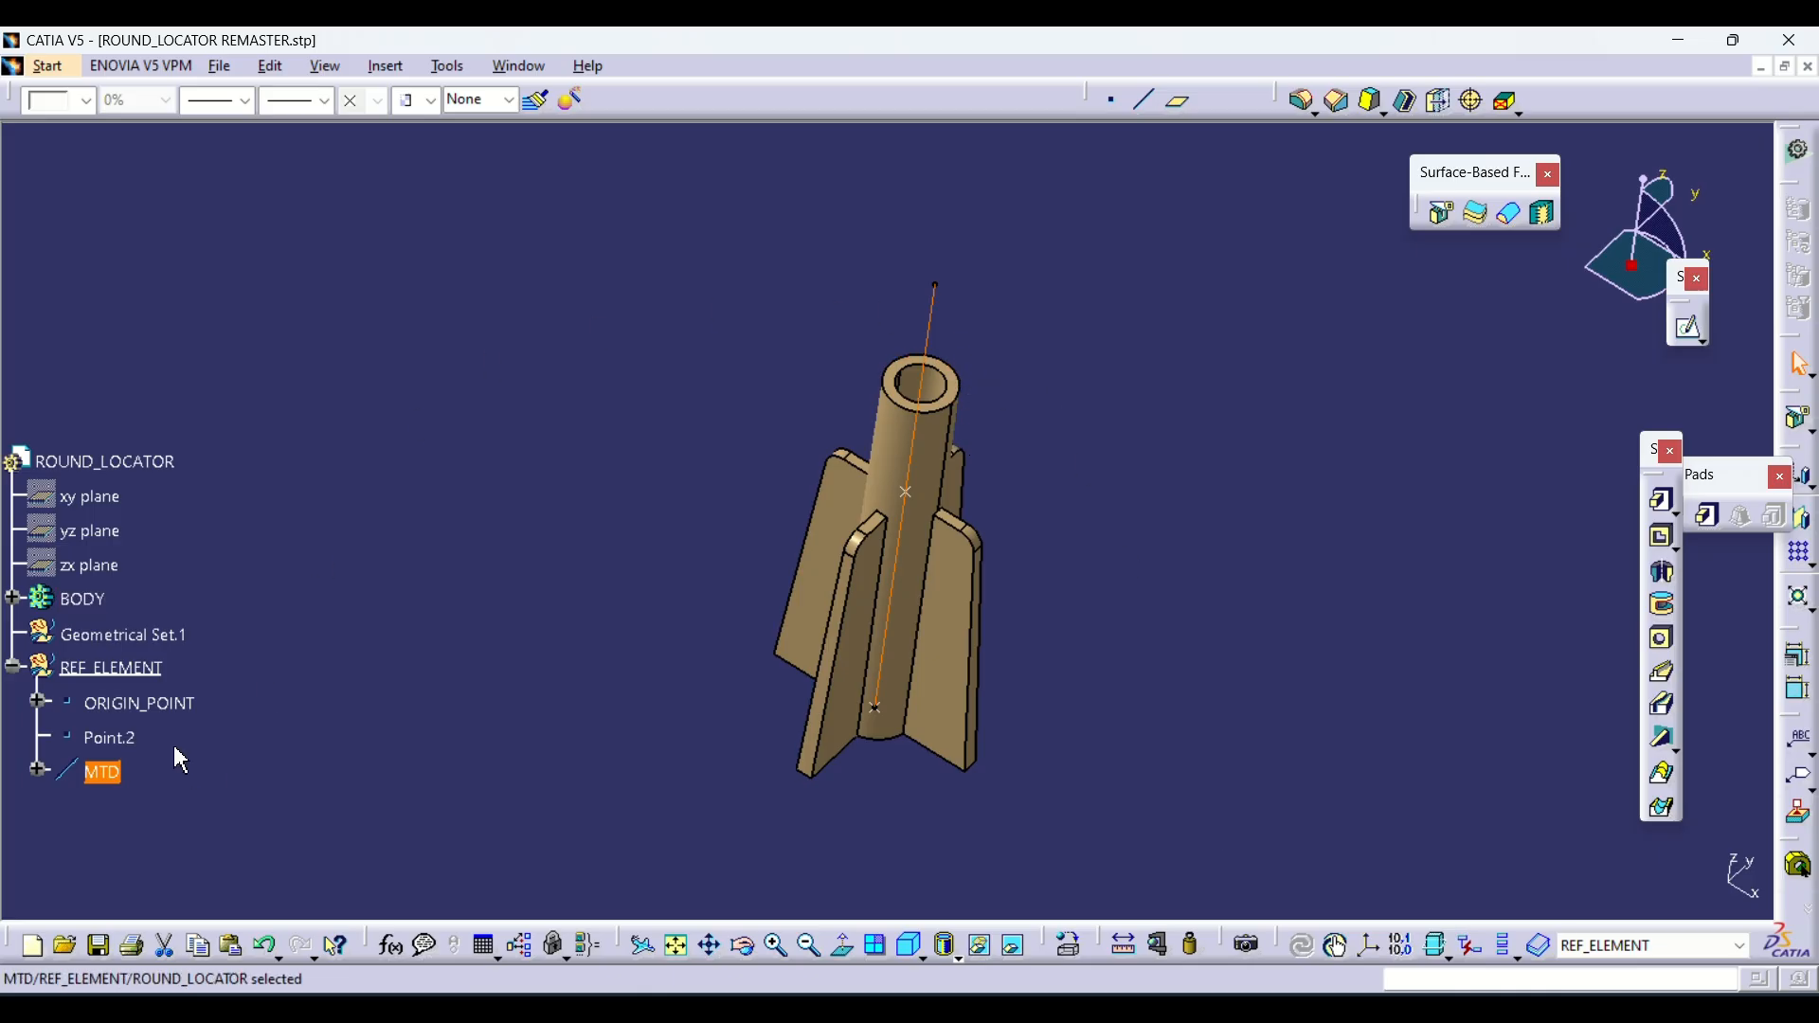
Format the MTD line in magenta with a 1 mm thickness and a dash-dot line type
left_click(85, 101)
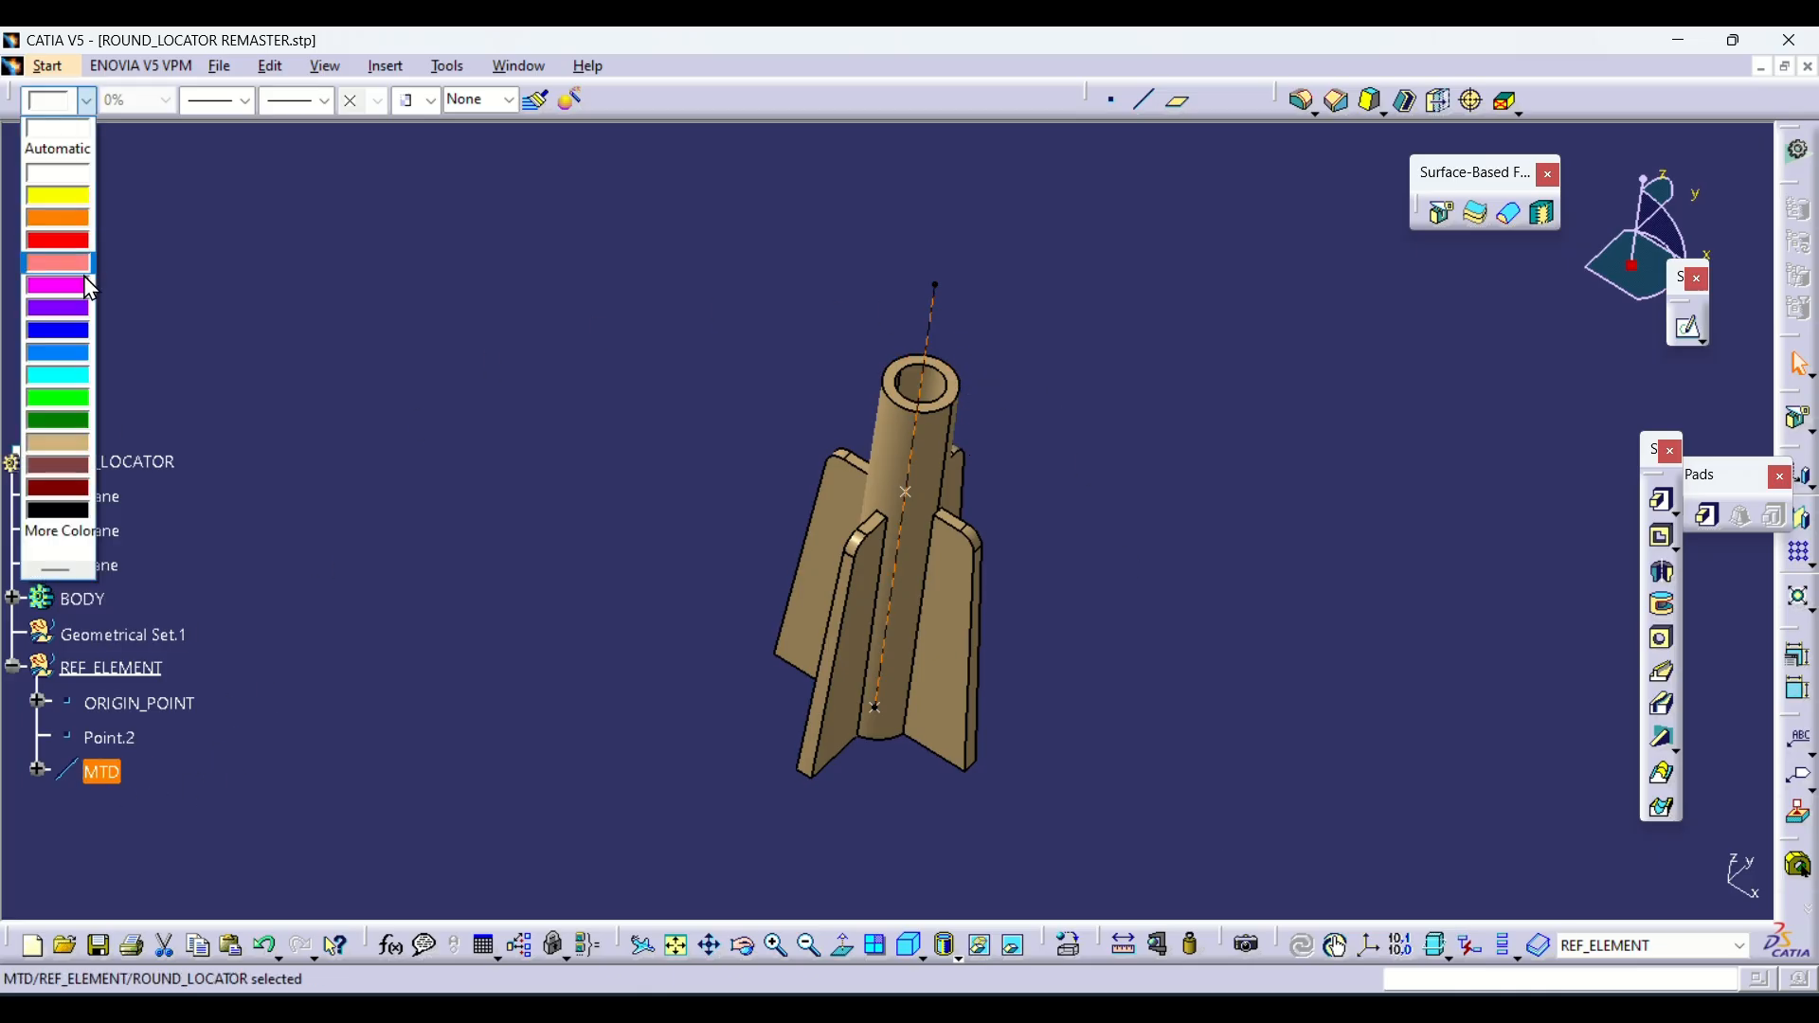
left_click(81, 289)
left_click(245, 100)
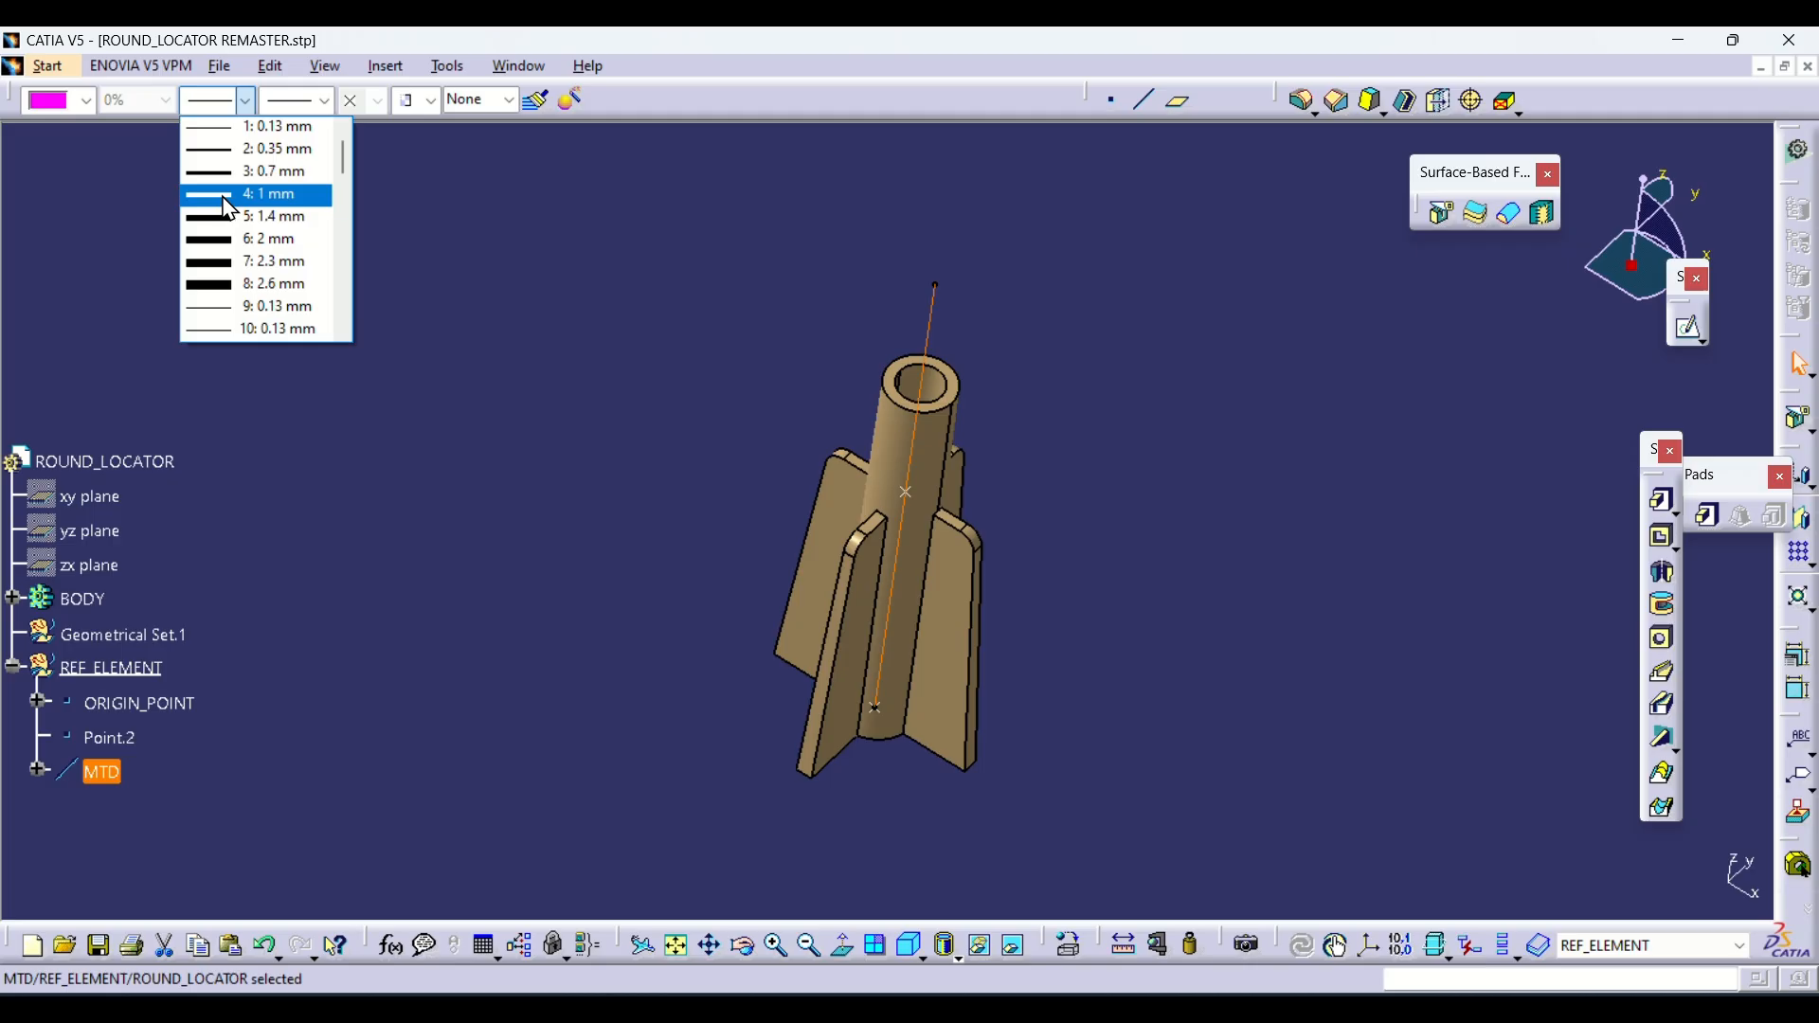
left_click(237, 193)
left_click(322, 100)
left_click(284, 223)
left_click(1004, 512)
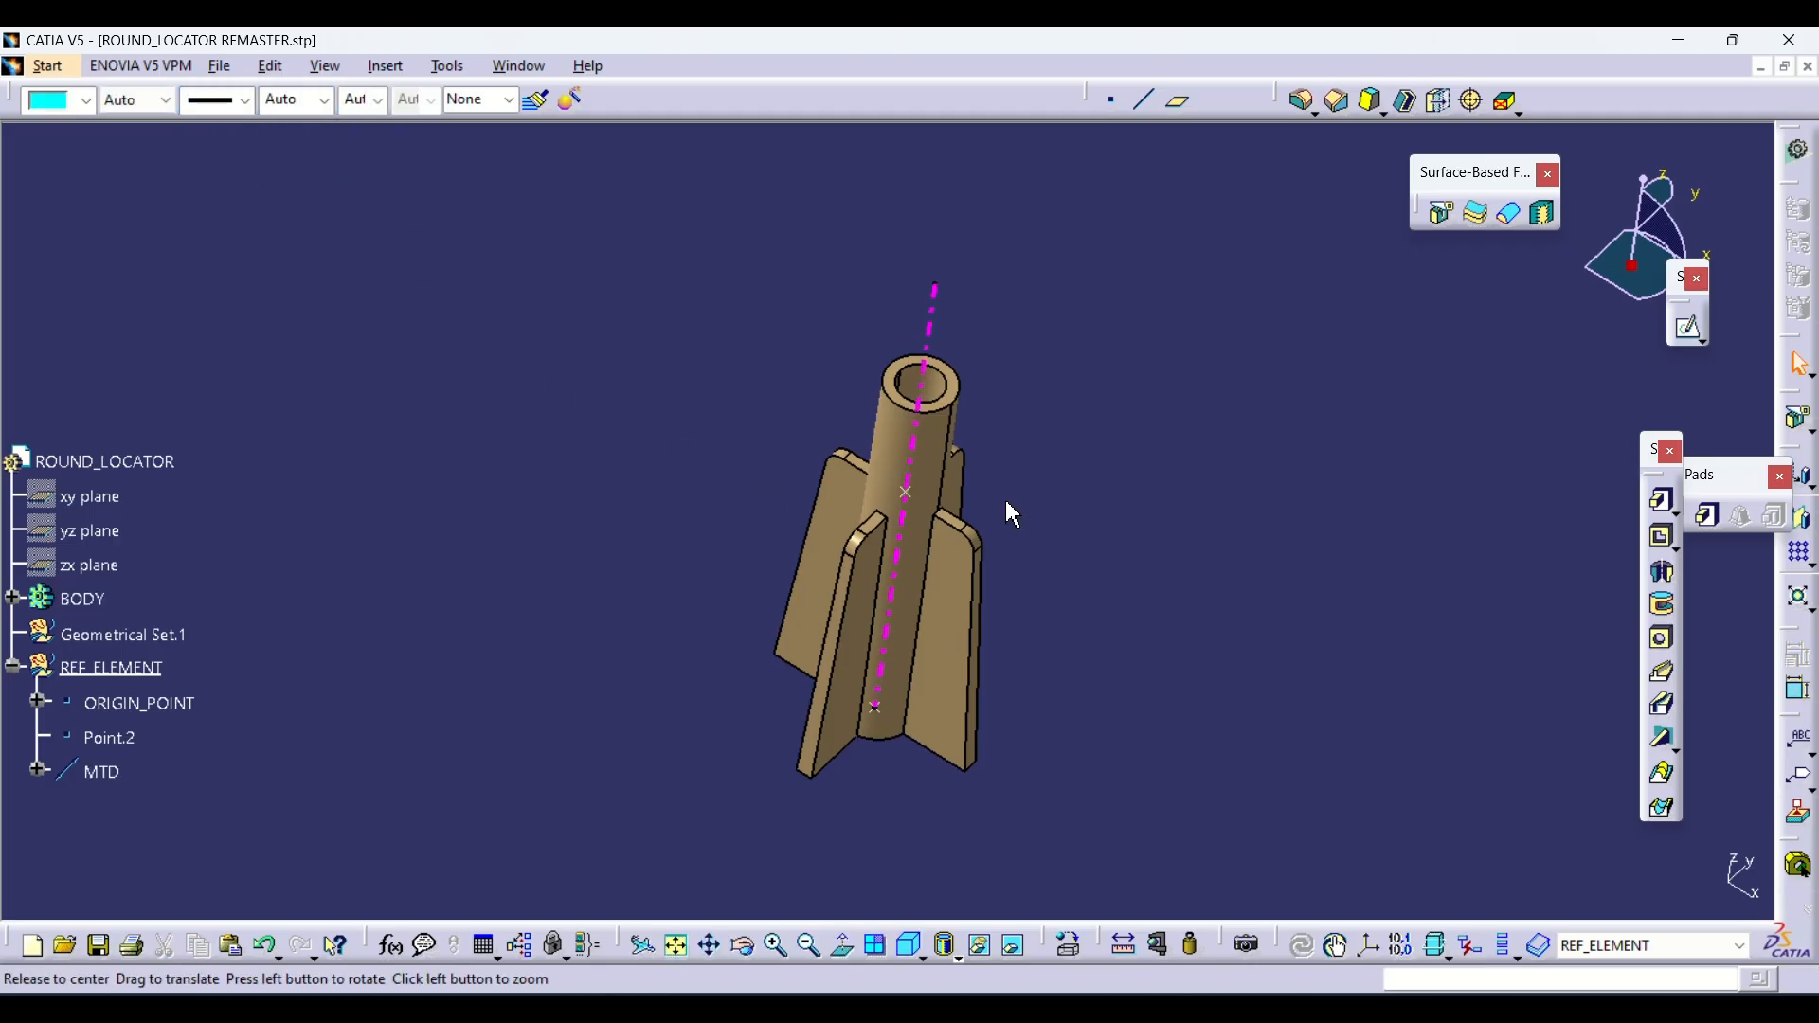
Isolate the hole centre point in REF_ELEMENT from its parent geometry
middle_click_drag(1003, 511, 550, 557)
left_click(110, 738)
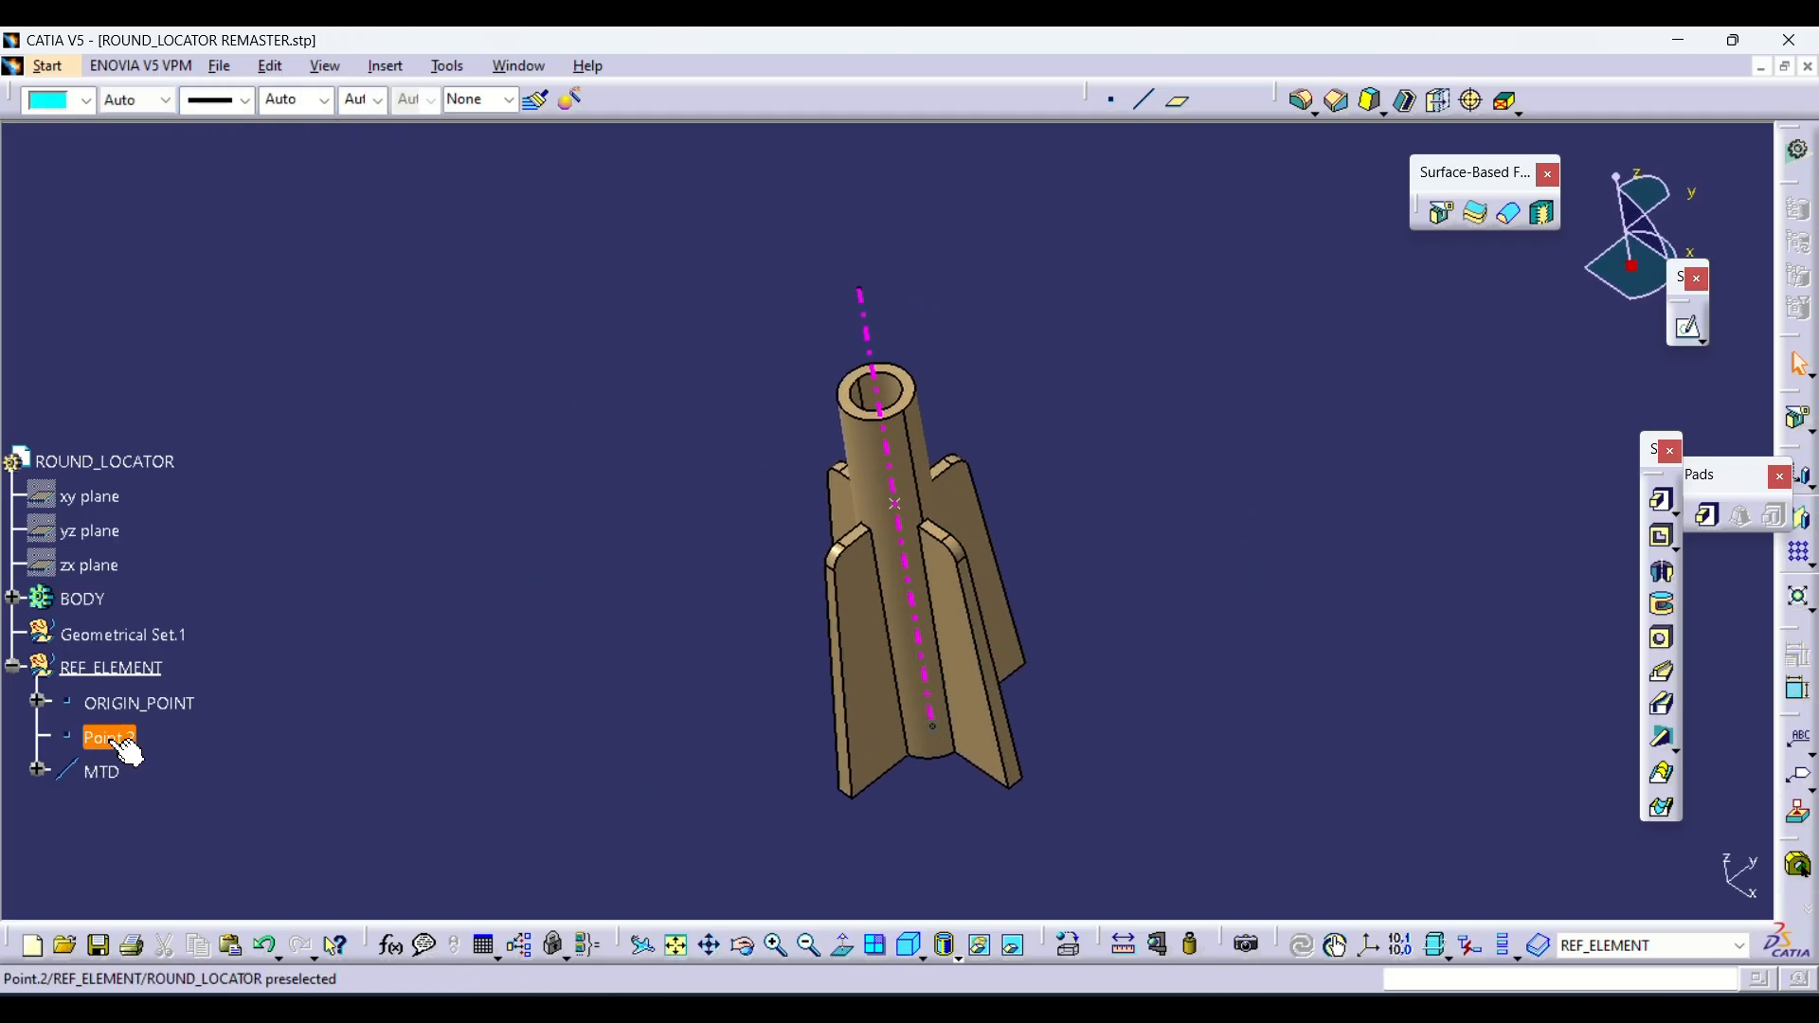
right_click(110, 738)
mouse_move(212, 722)
left_click(363, 782)
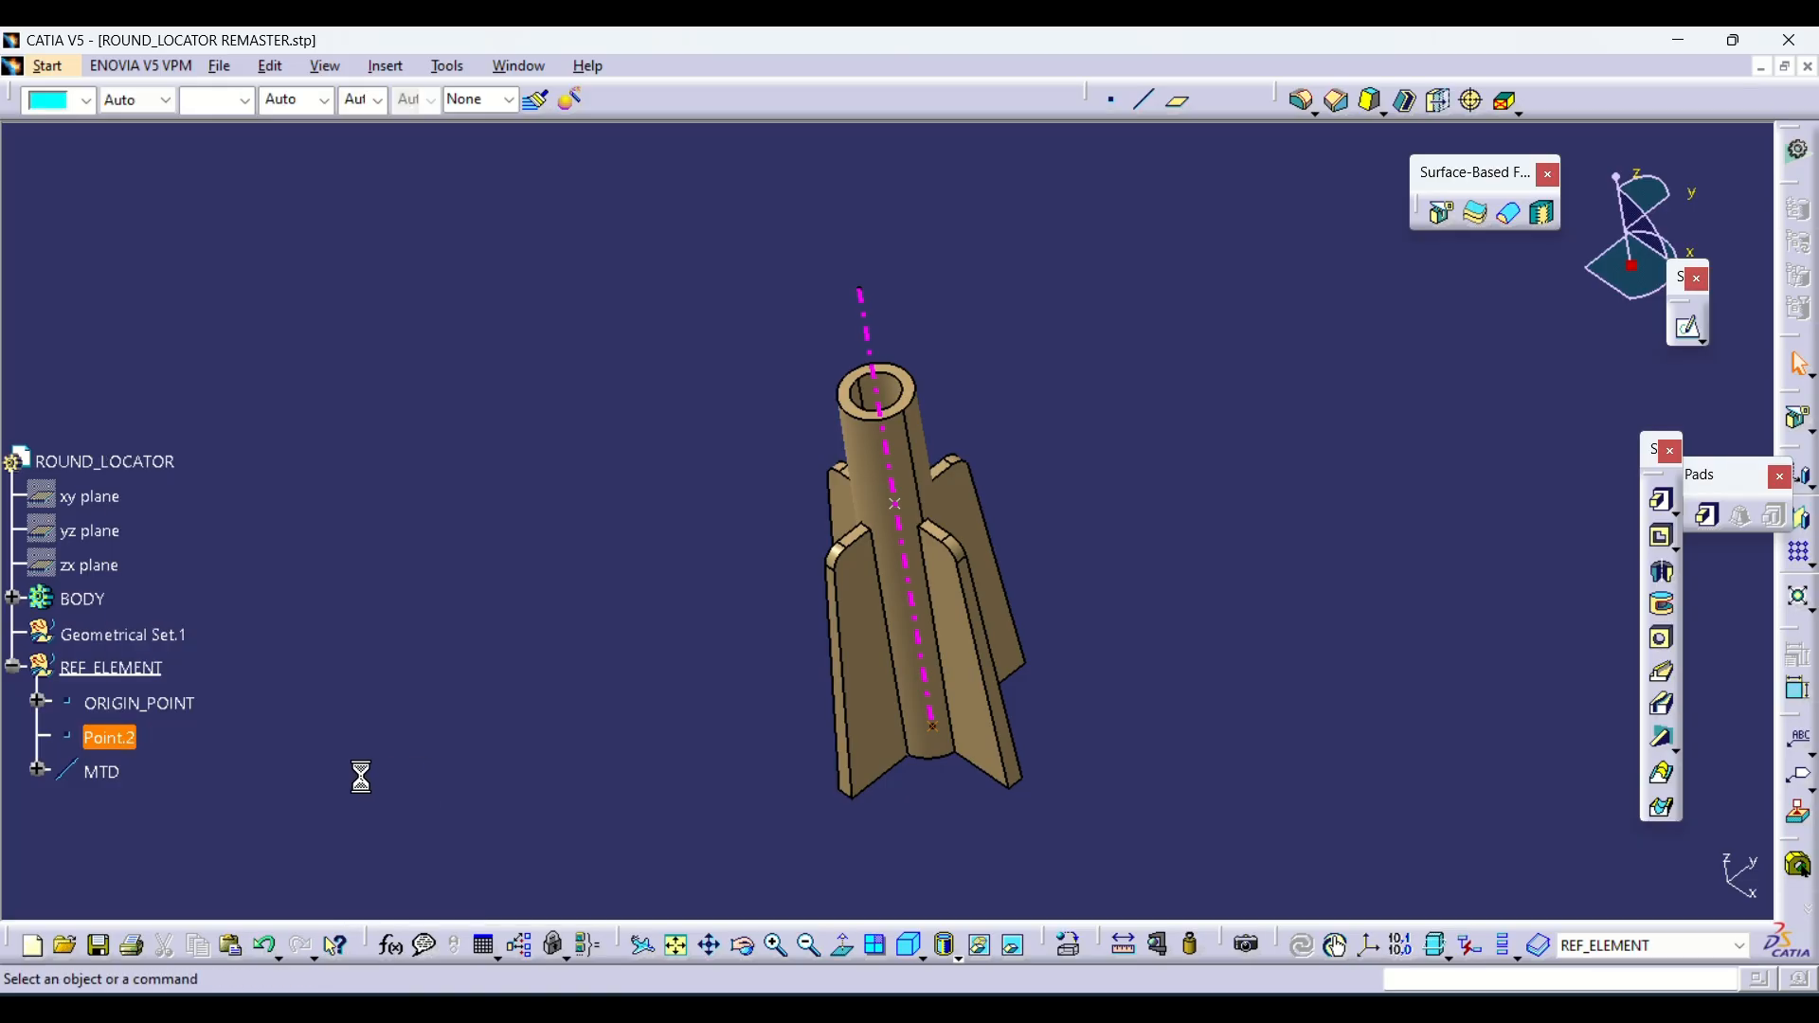
right_click(132, 730)
left_click(200, 580)
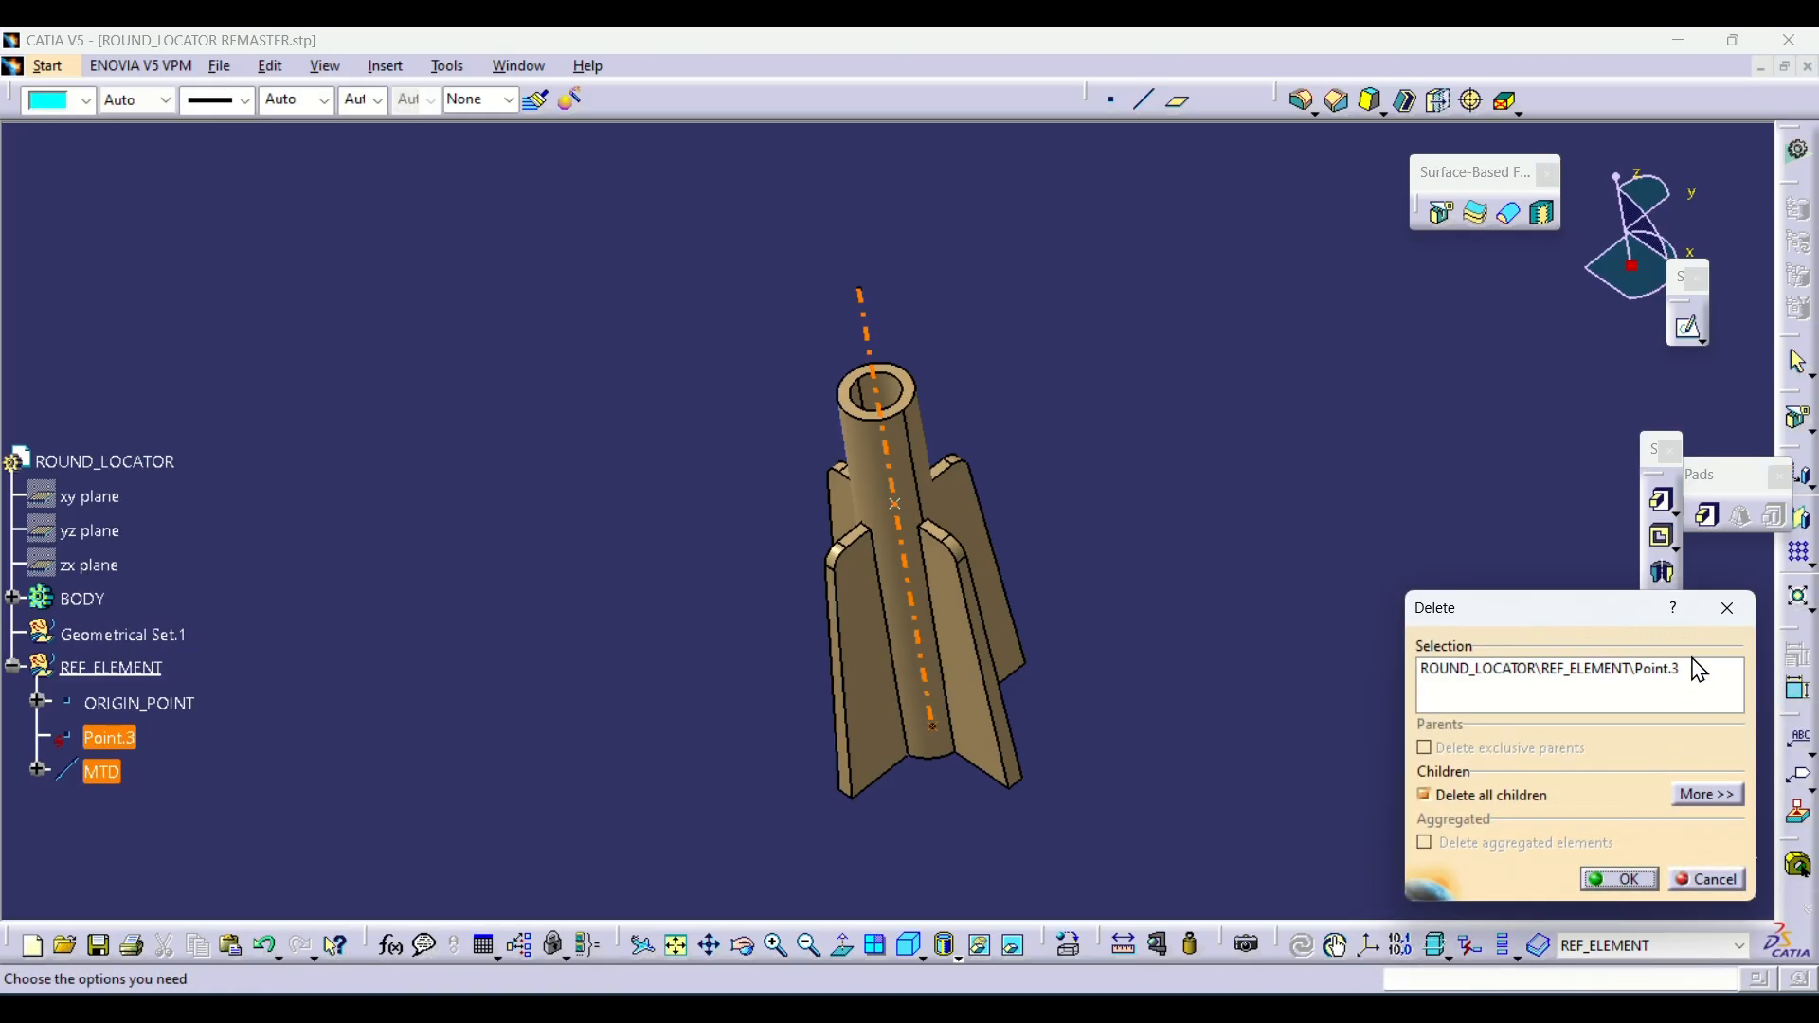
left_click(1728, 608)
Isolate the MTD line from its parent geometry and delete the leftover isolated hole centre point in REF_ELEMENT
right_click(132, 779)
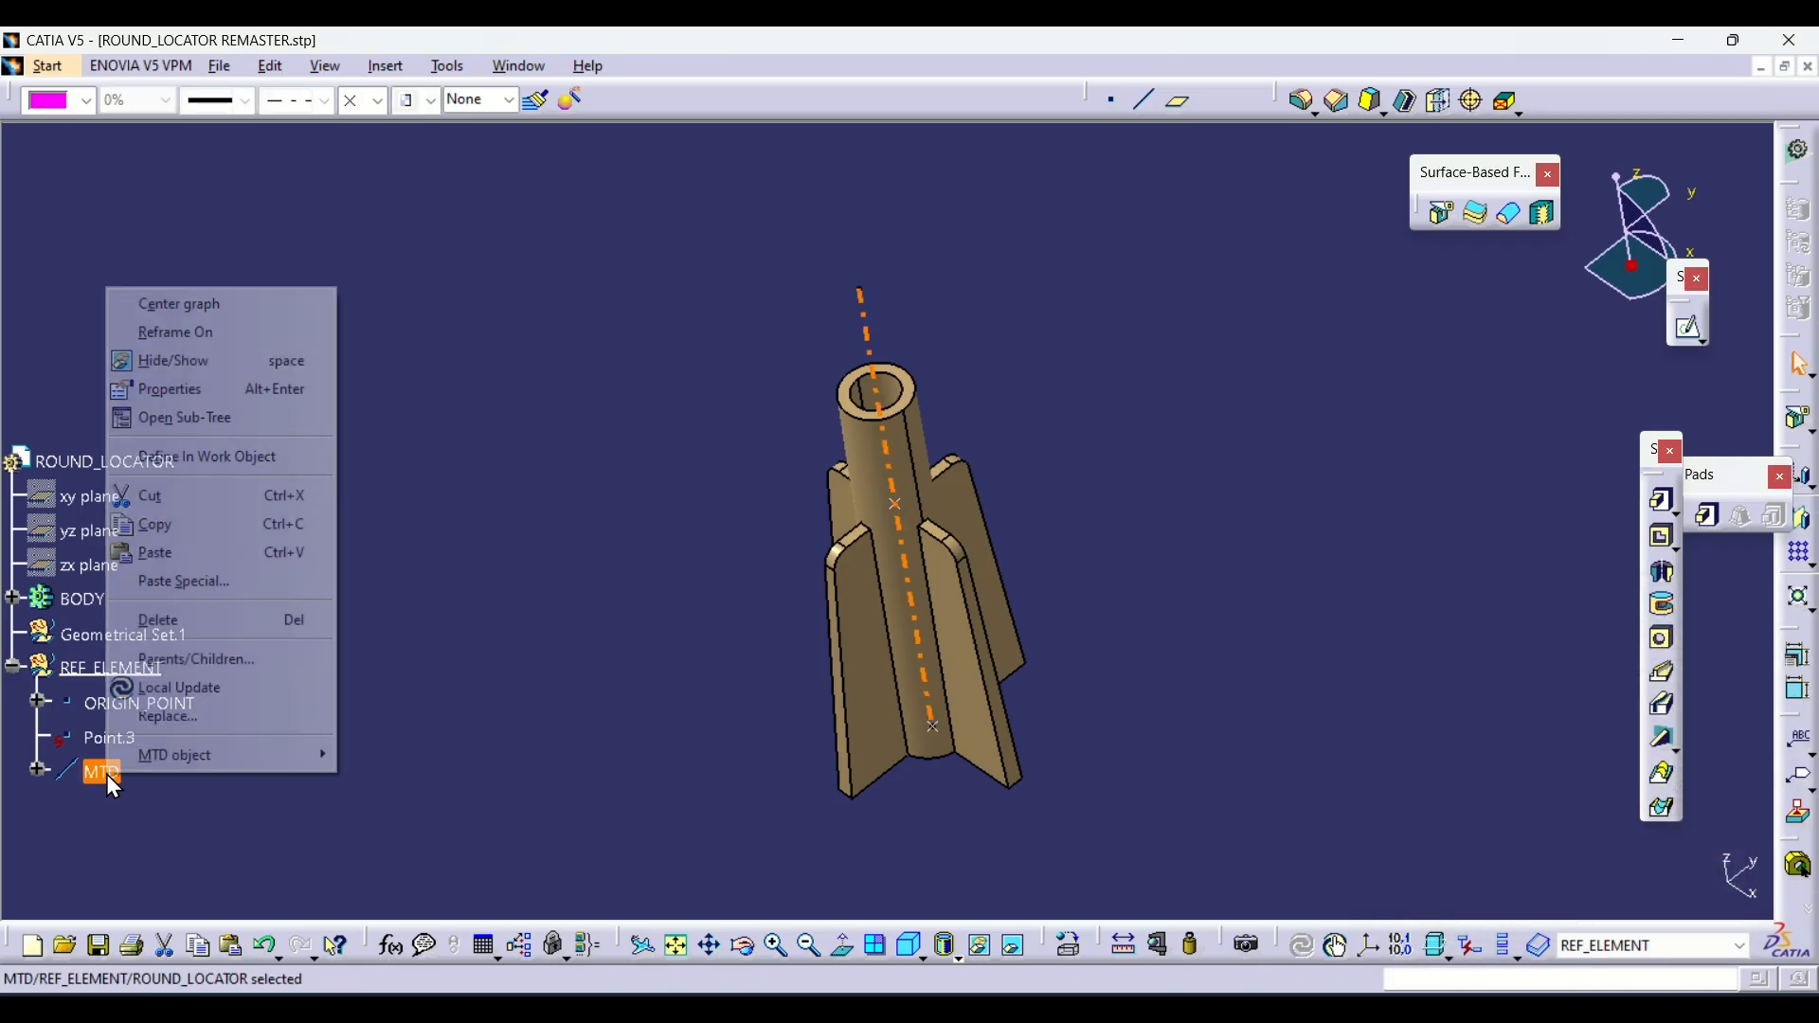
mouse_move(190, 758)
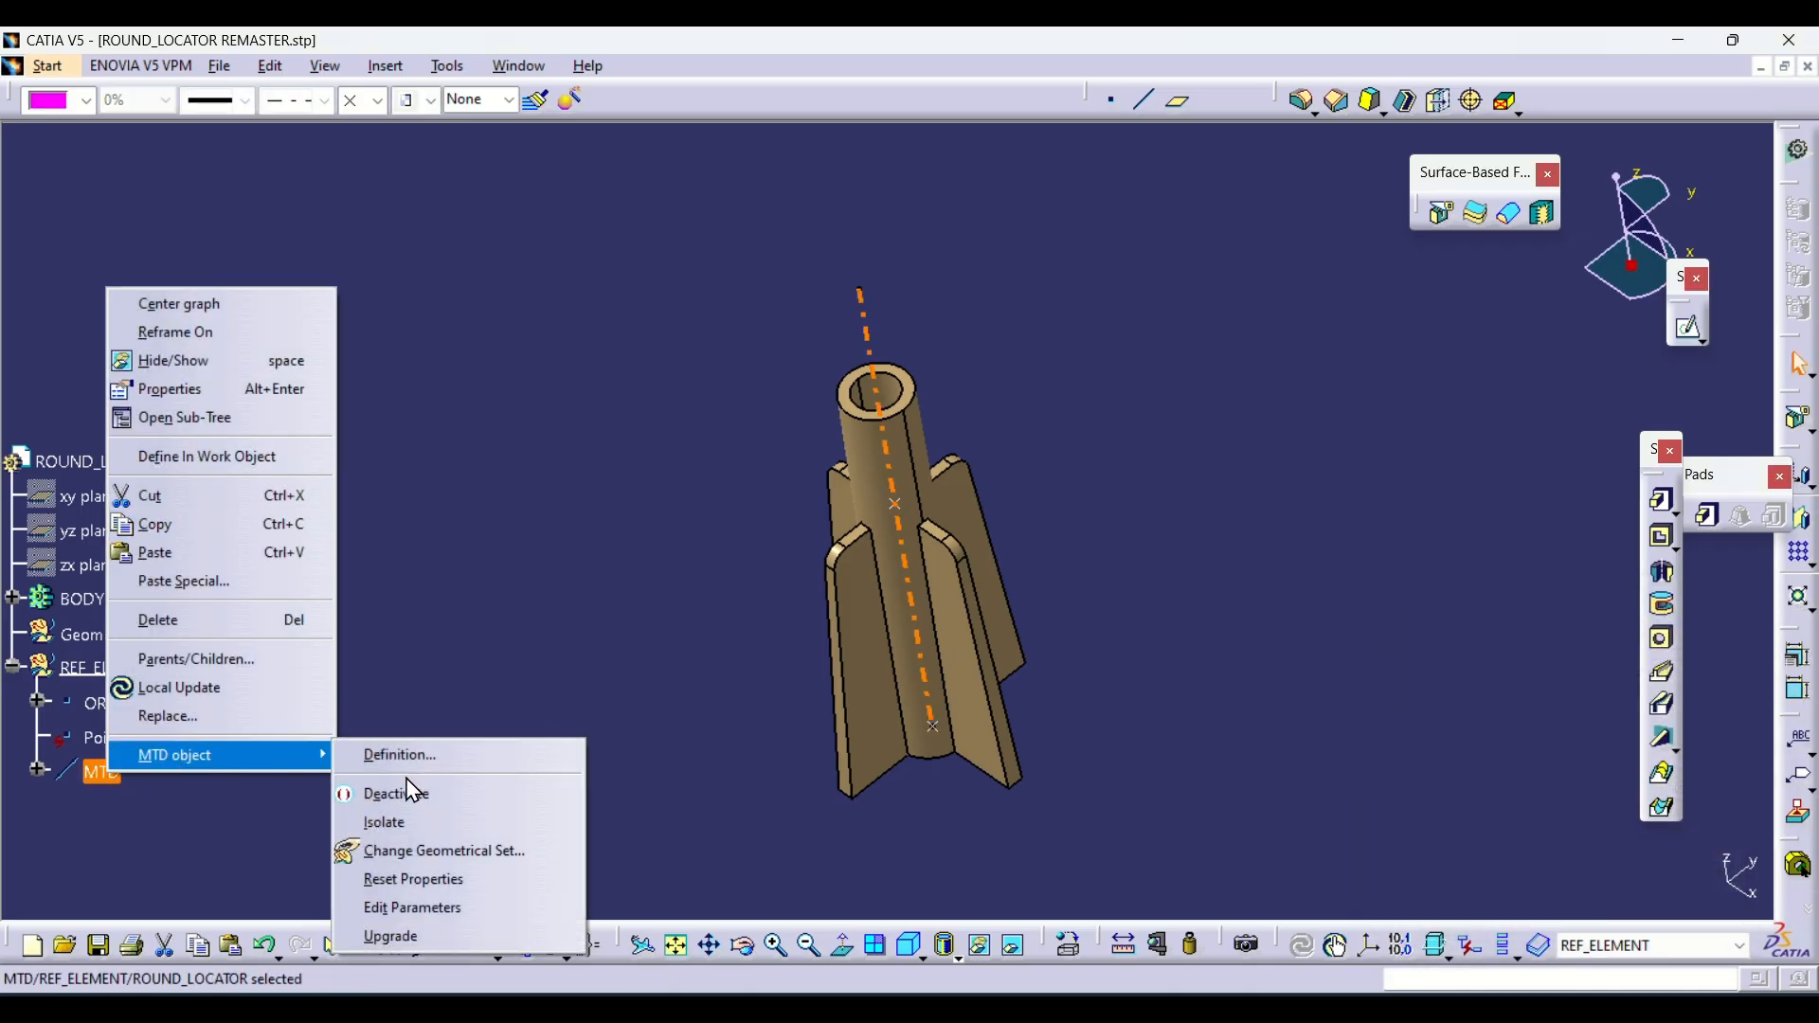
left_click(383, 822)
right_click(99, 743)
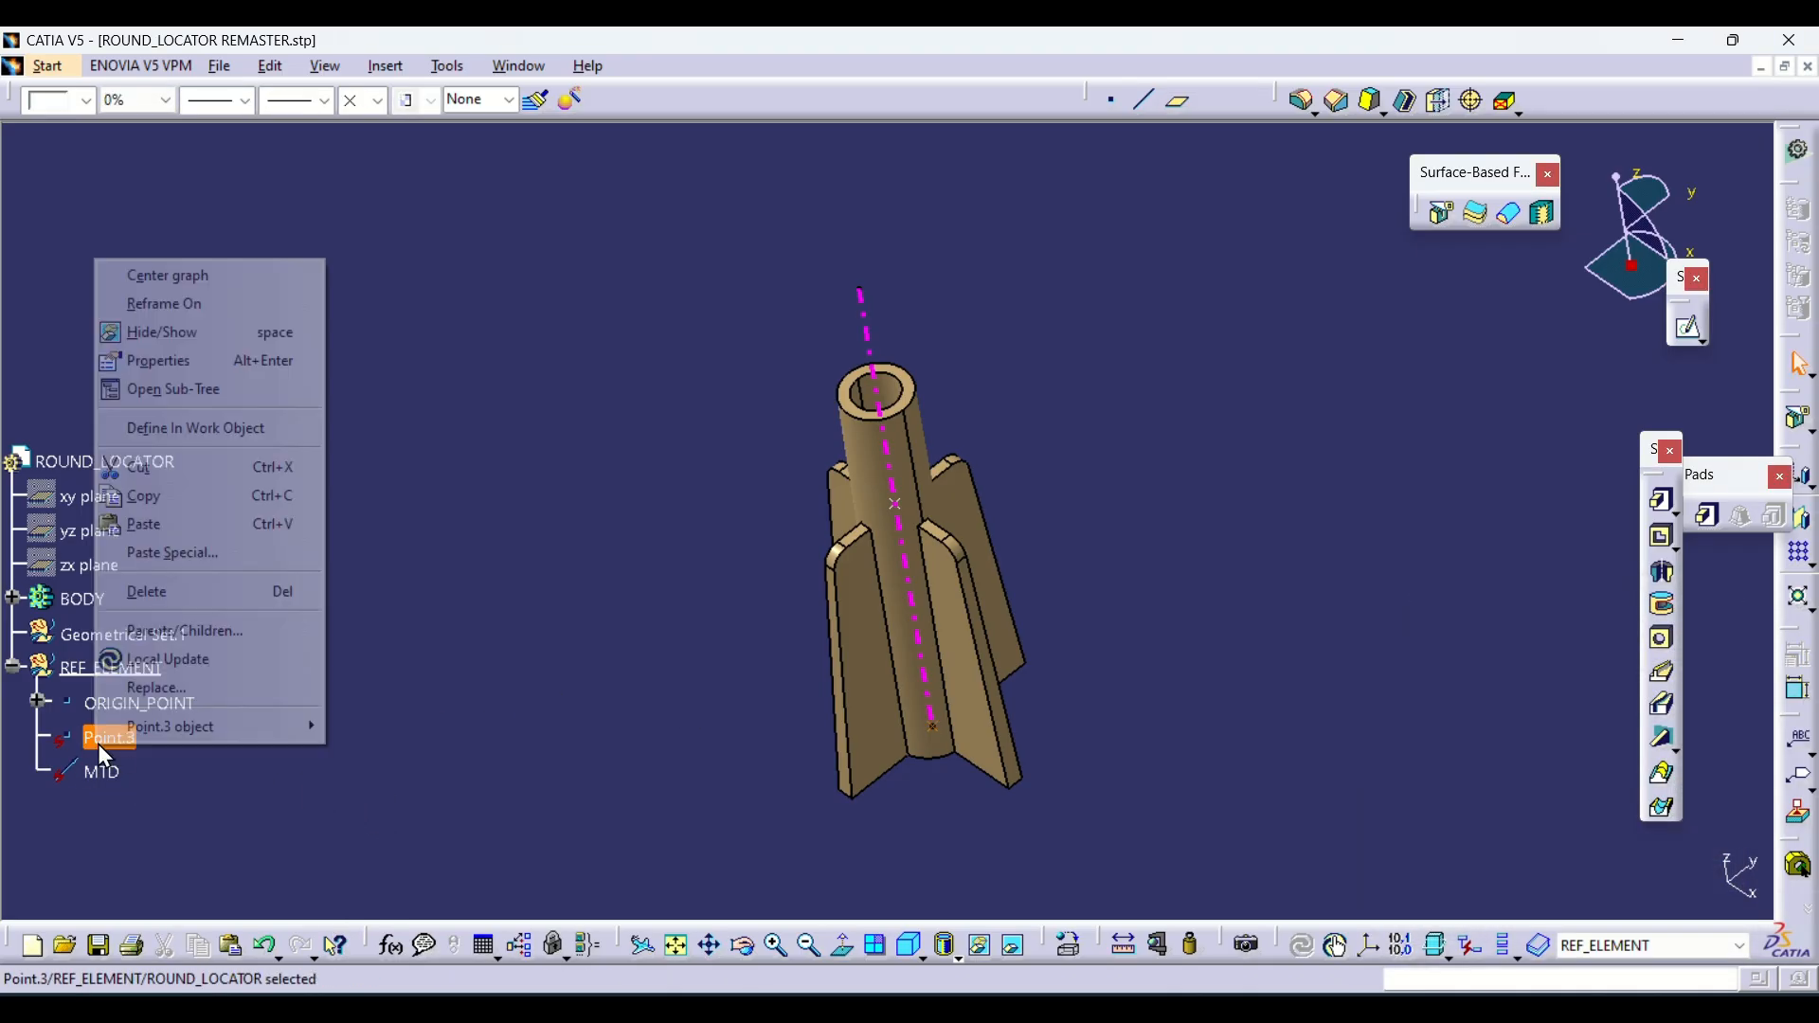
left_click(188, 591)
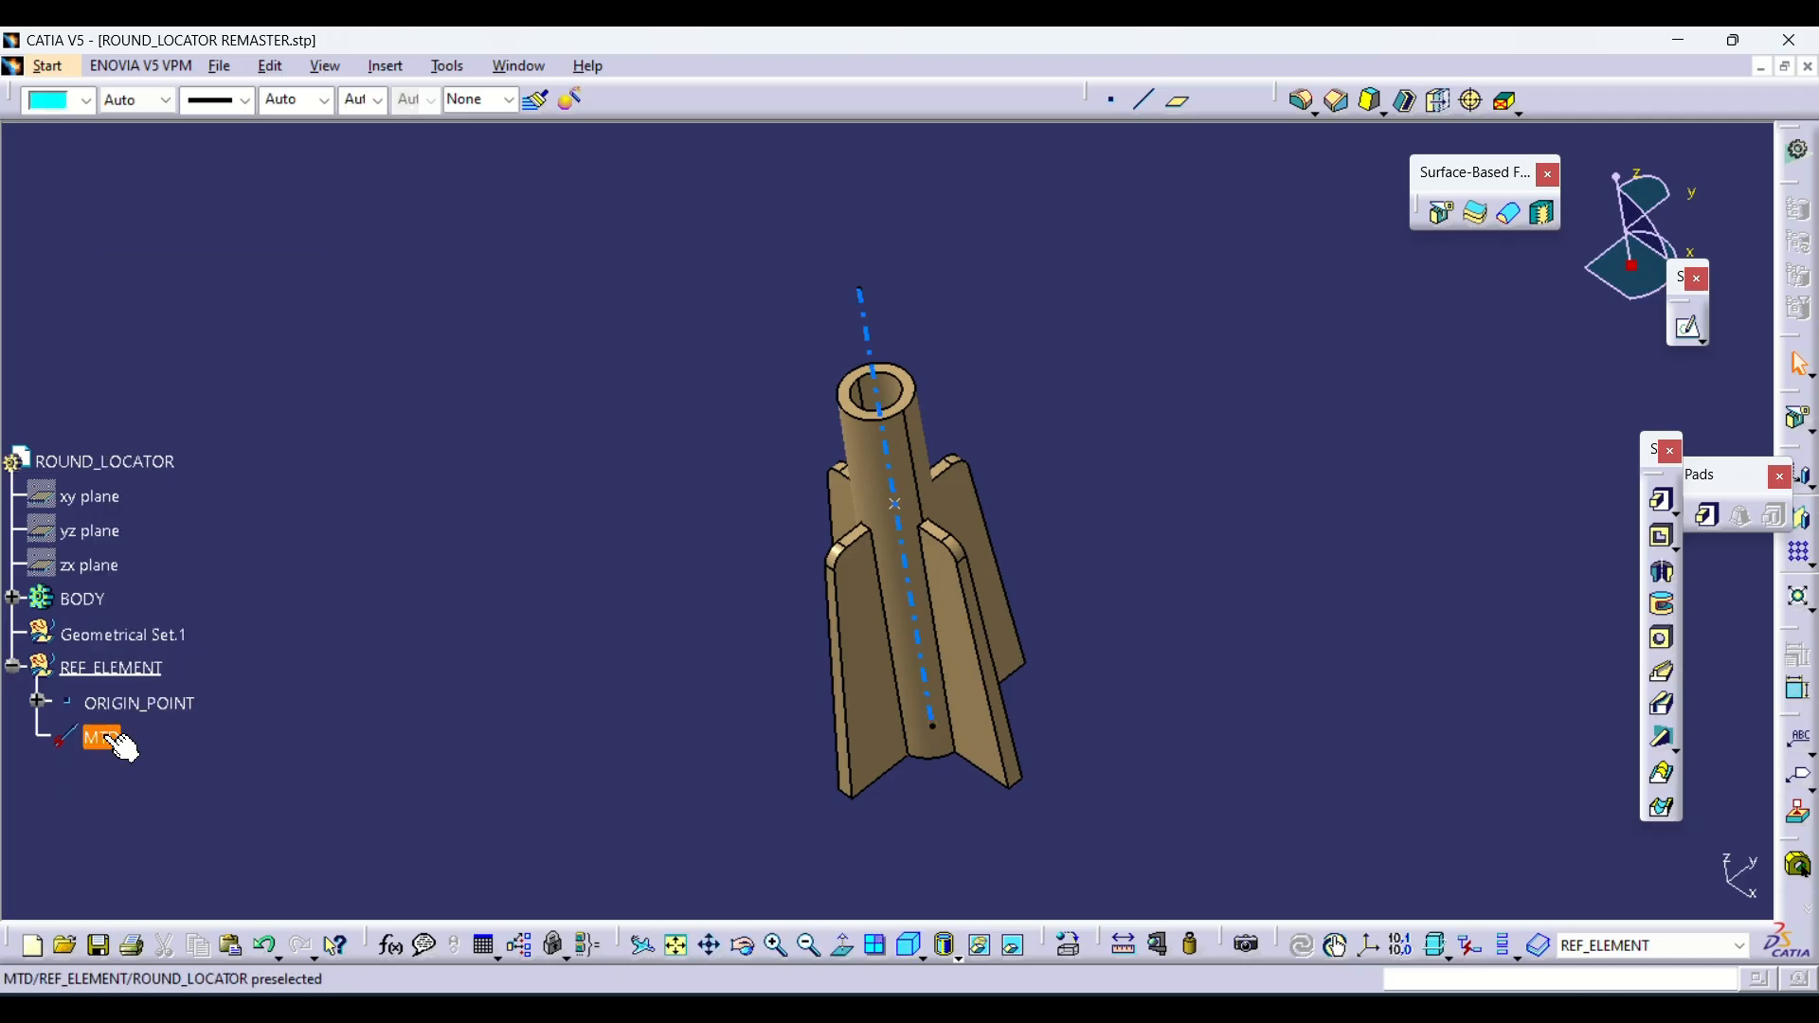
Create a standard axis system with ORIGIN_POINT as its origin and the MTD line as its reversed Z axis
middle_click_drag(815, 644, 662, 386)
middle_click_drag(666, 461, 668, 477)
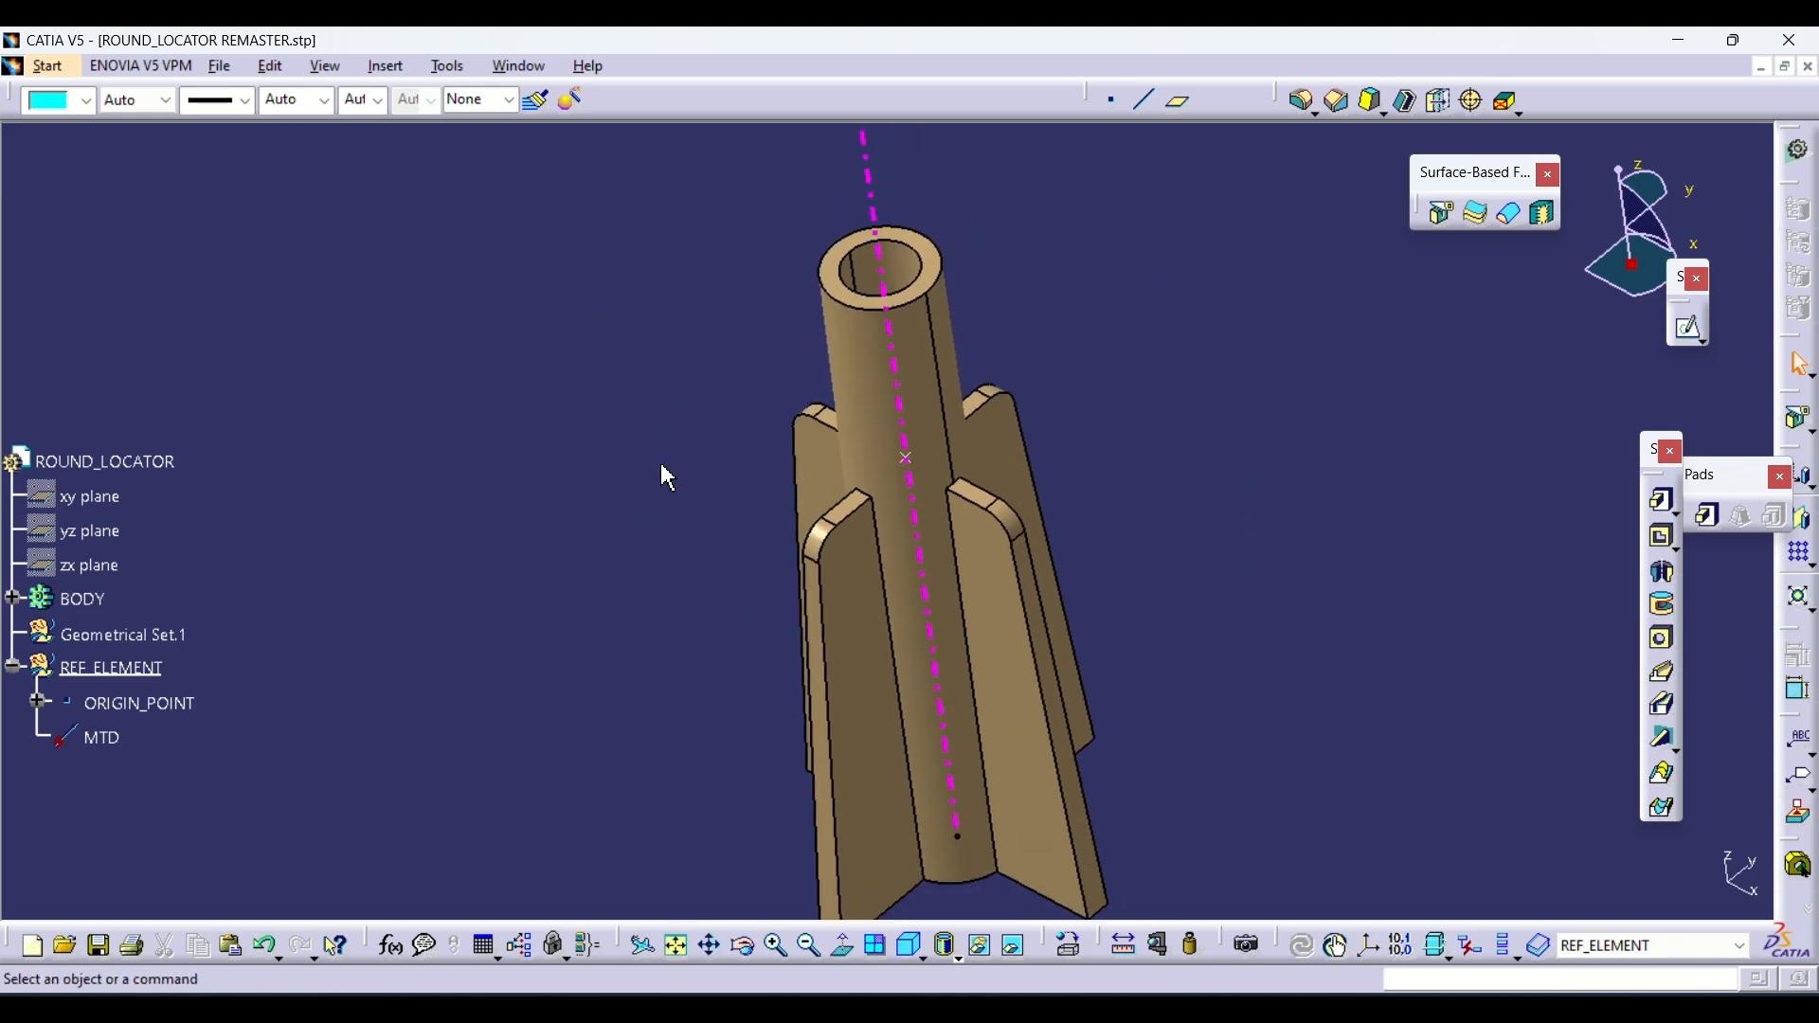
key("alt+i")
key("a")
middle_click_drag(959, 445, 851, 410)
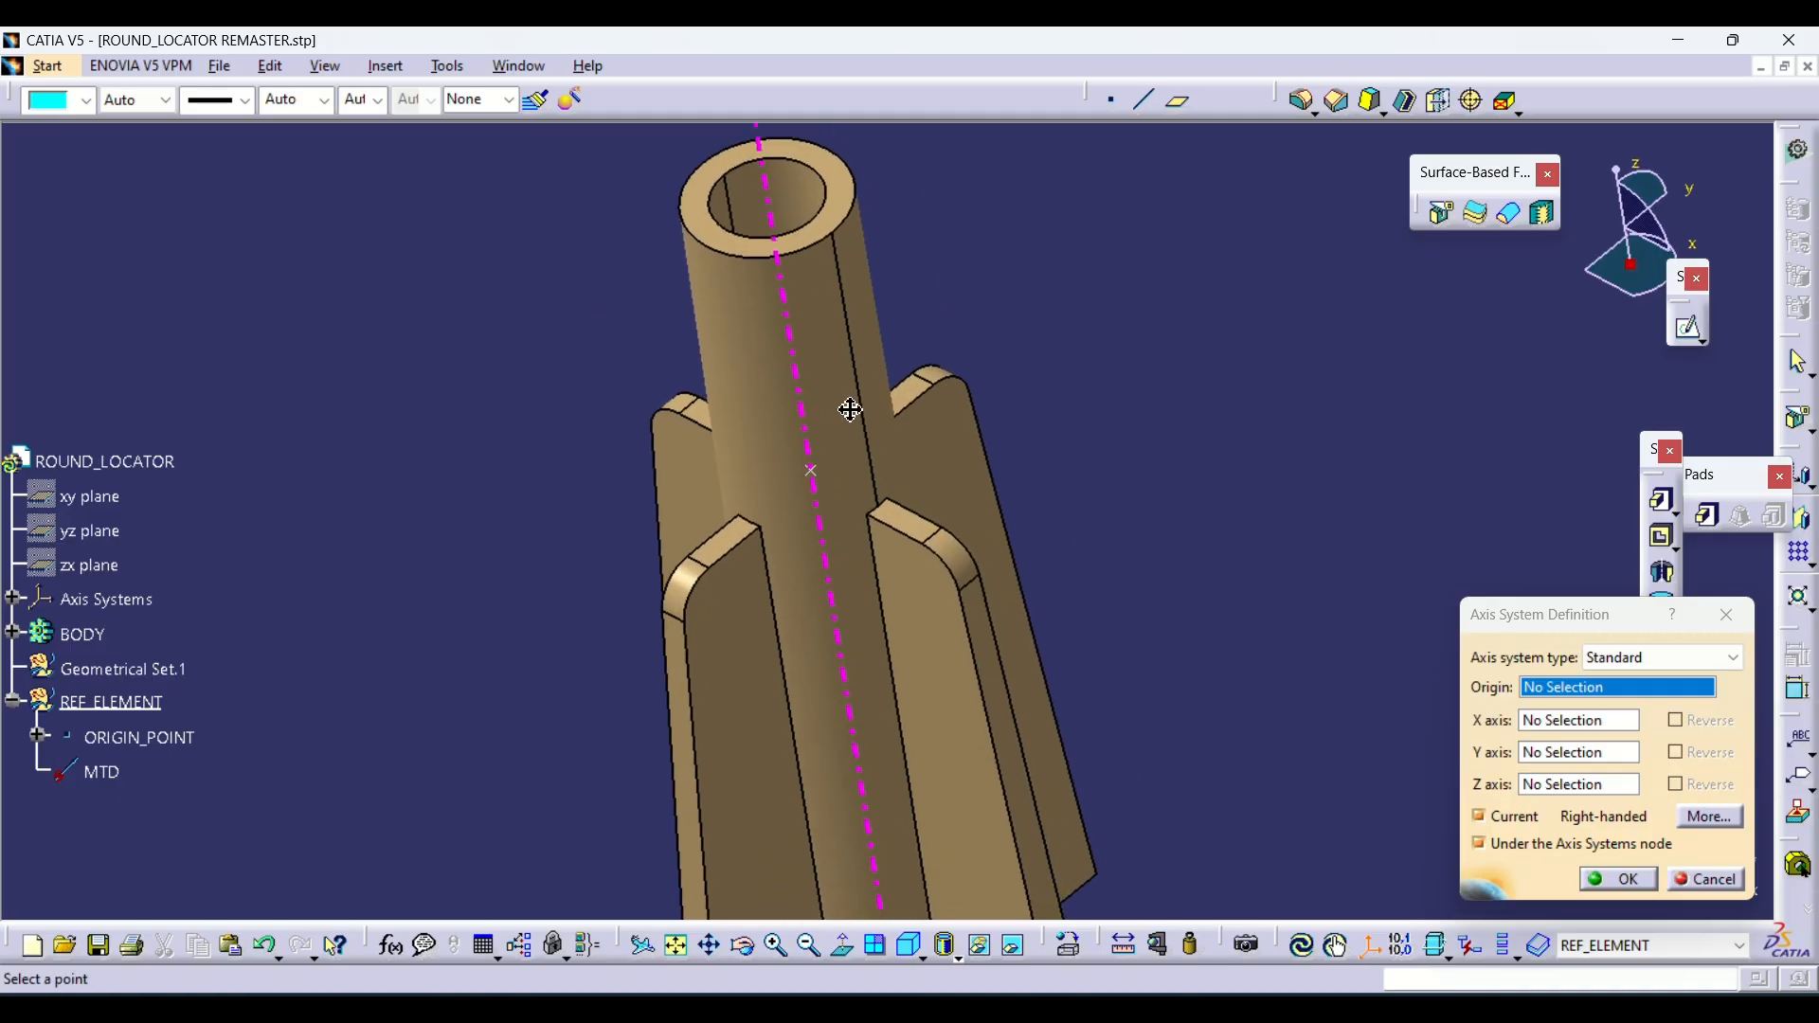
left_click(814, 474)
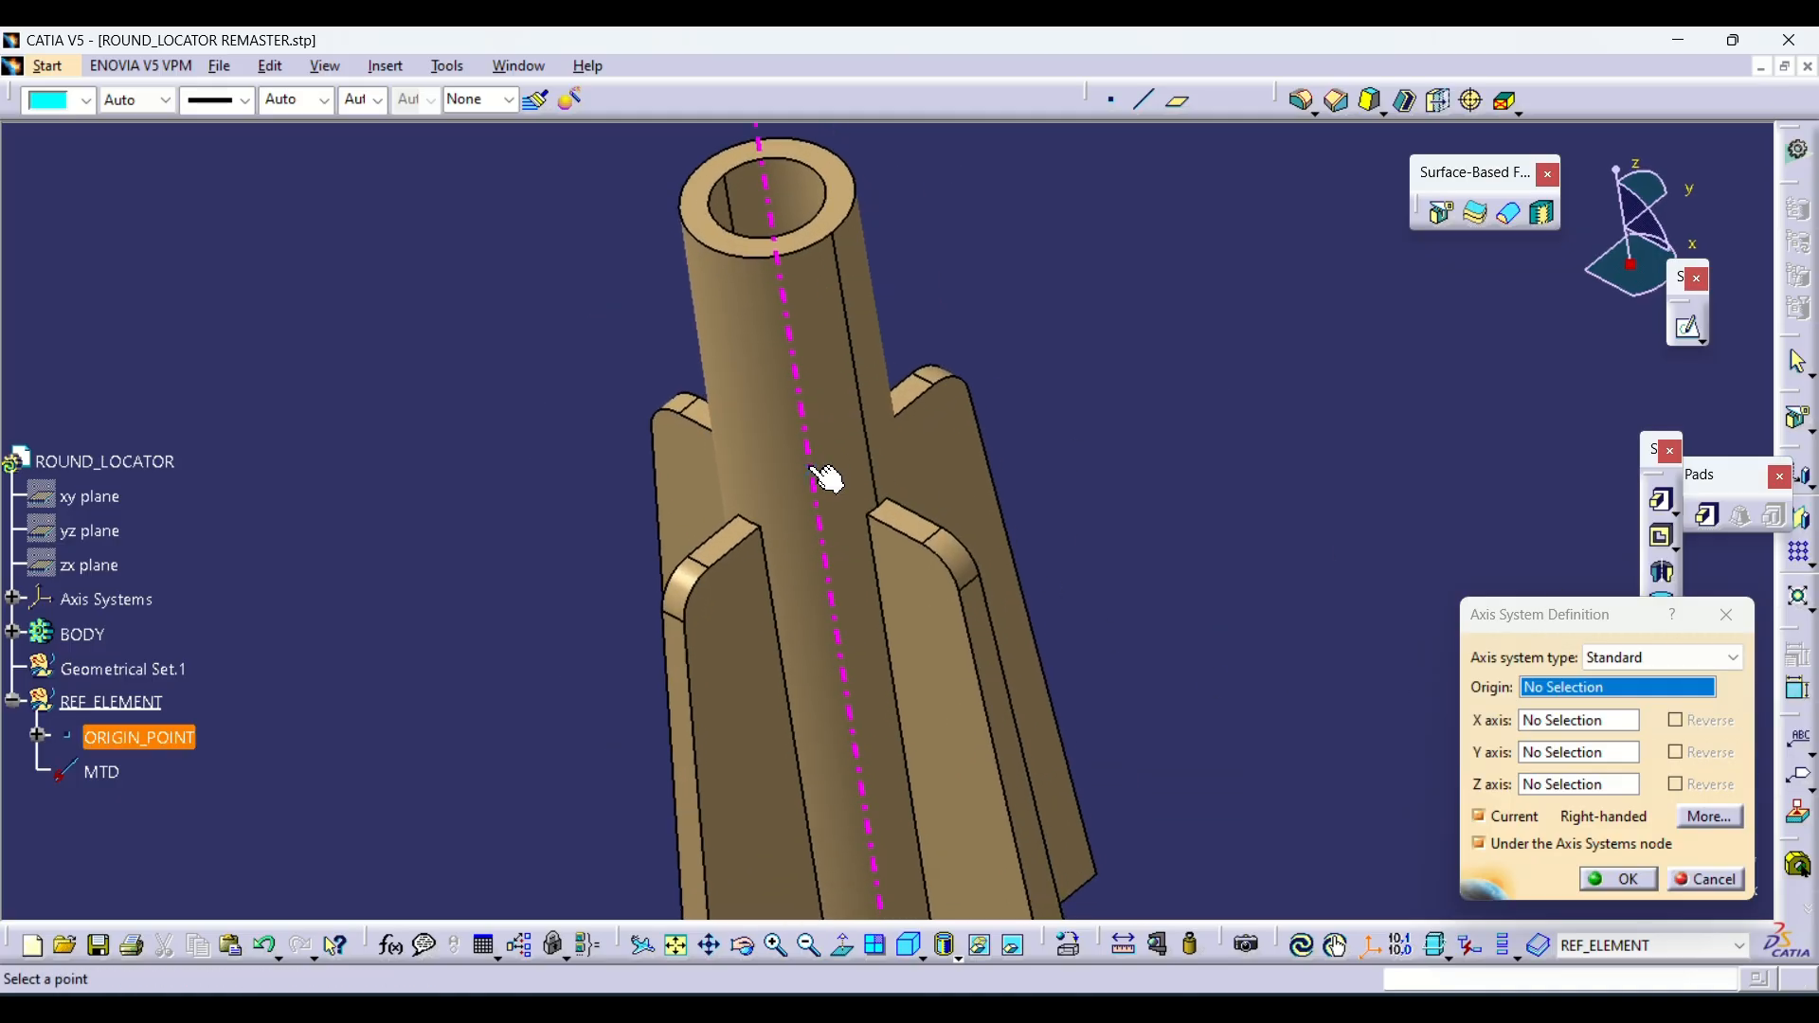
left_click(1554, 786)
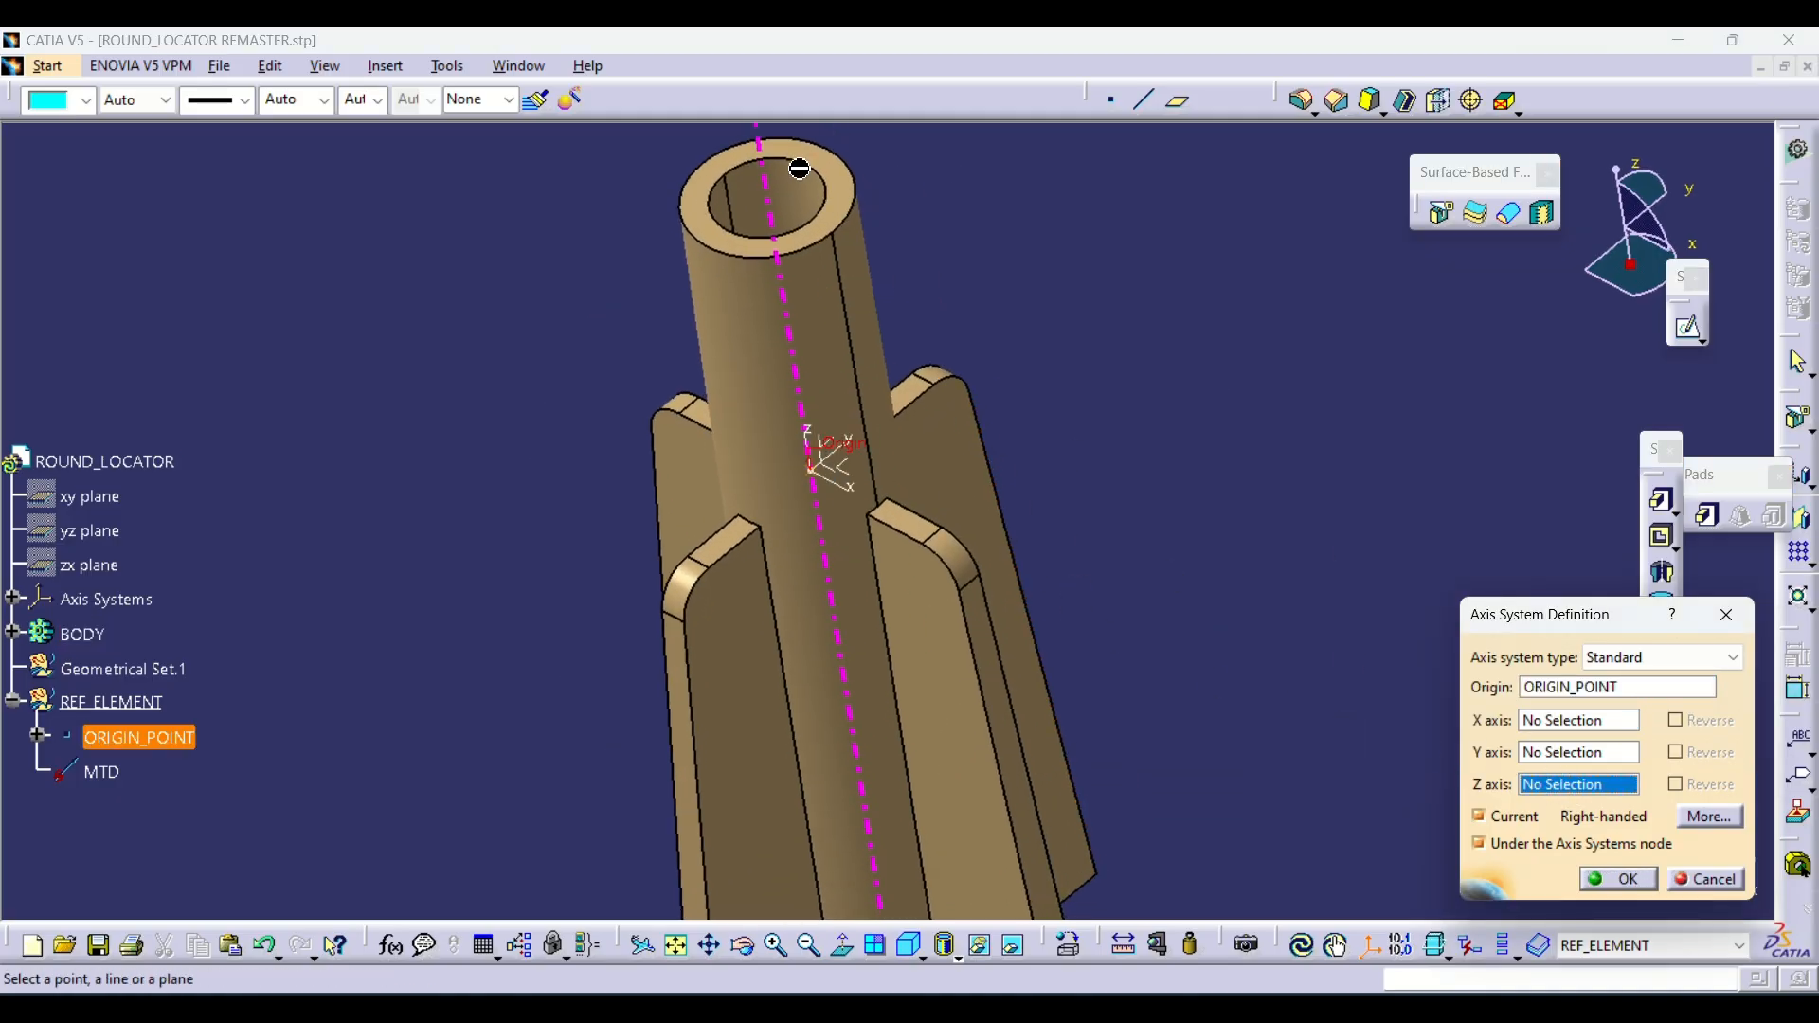
left_click(768, 163)
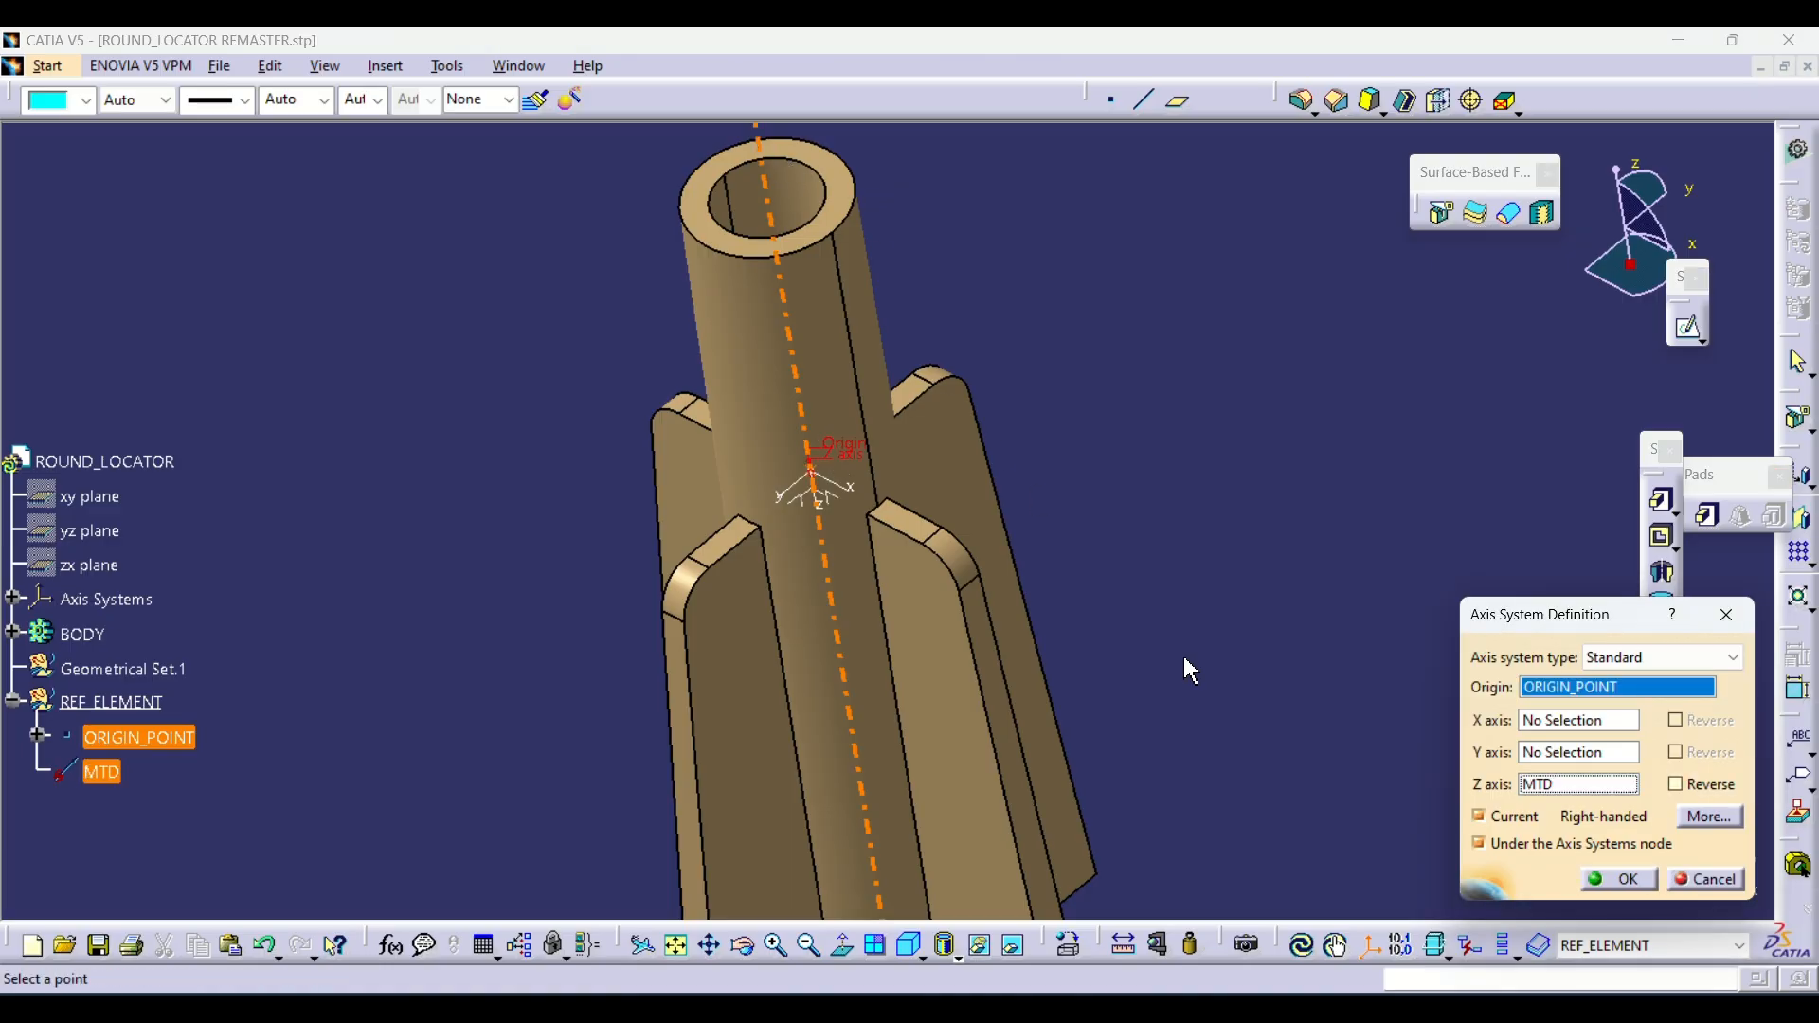
left_click(1677, 785)
left_click(1622, 881)
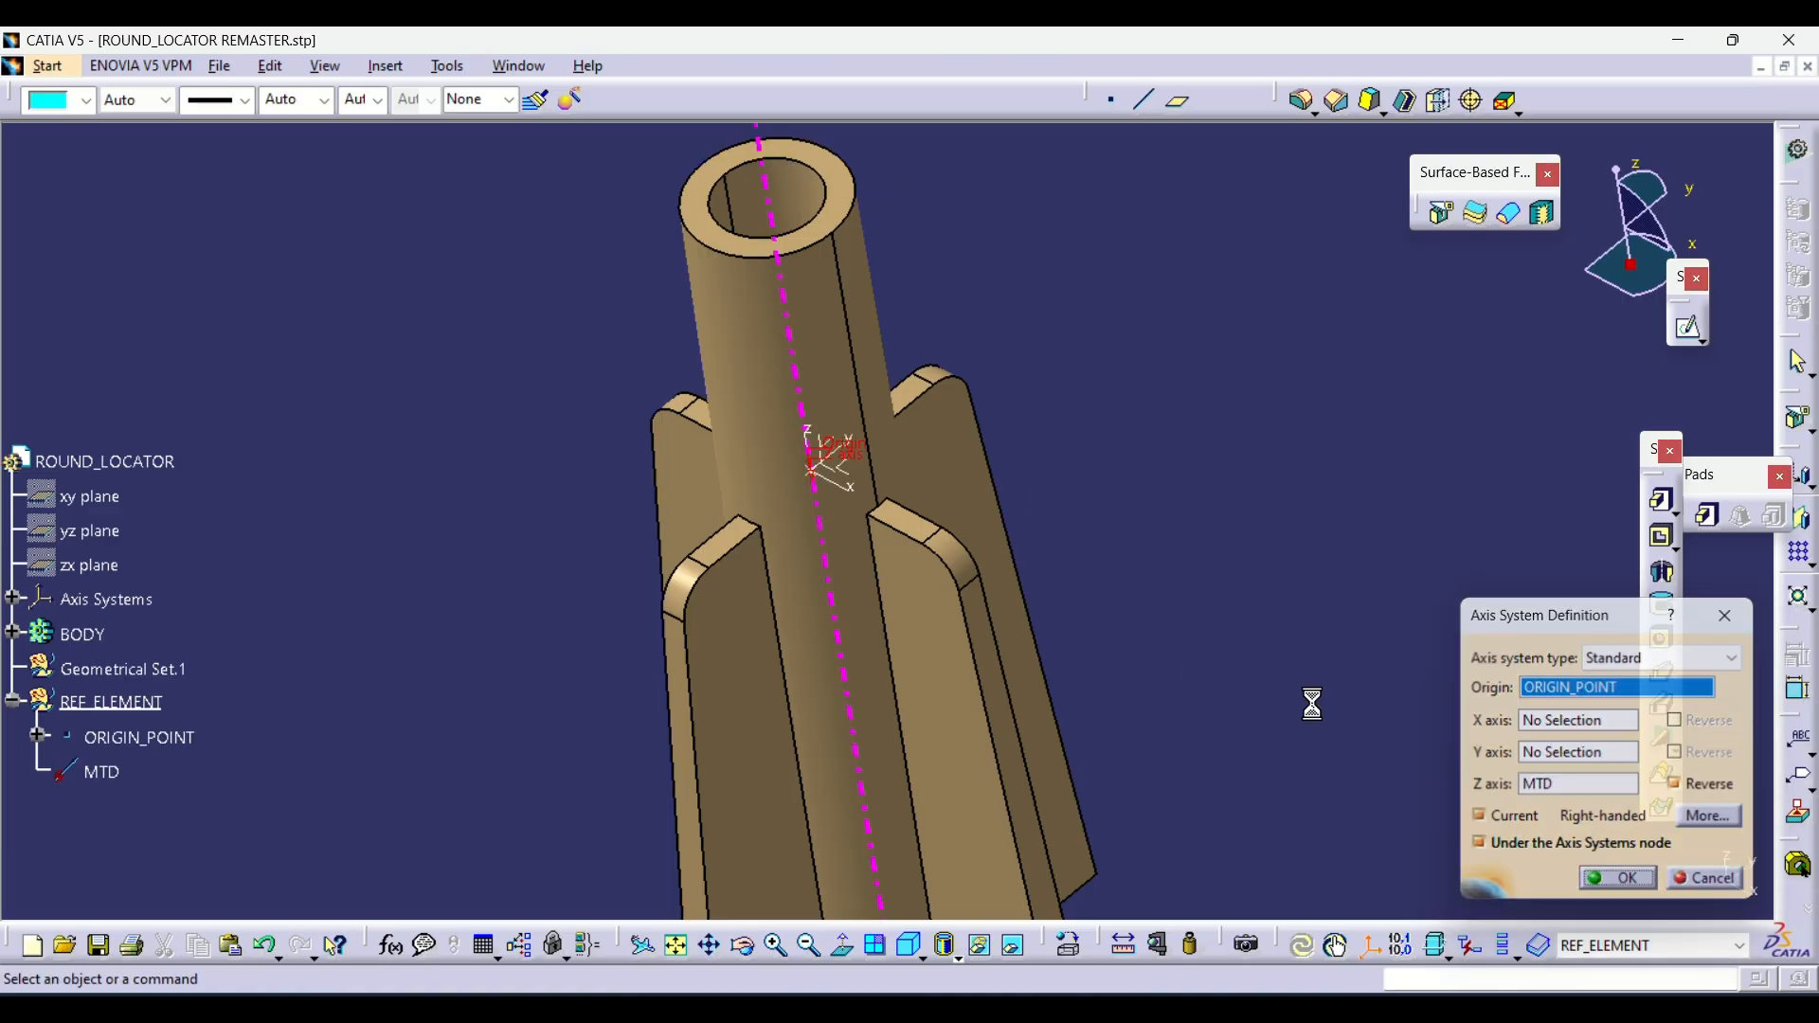
Insert a new empty body into the ROUND_LOCATOR part
middle_click_drag(1089, 569, 1415, 297)
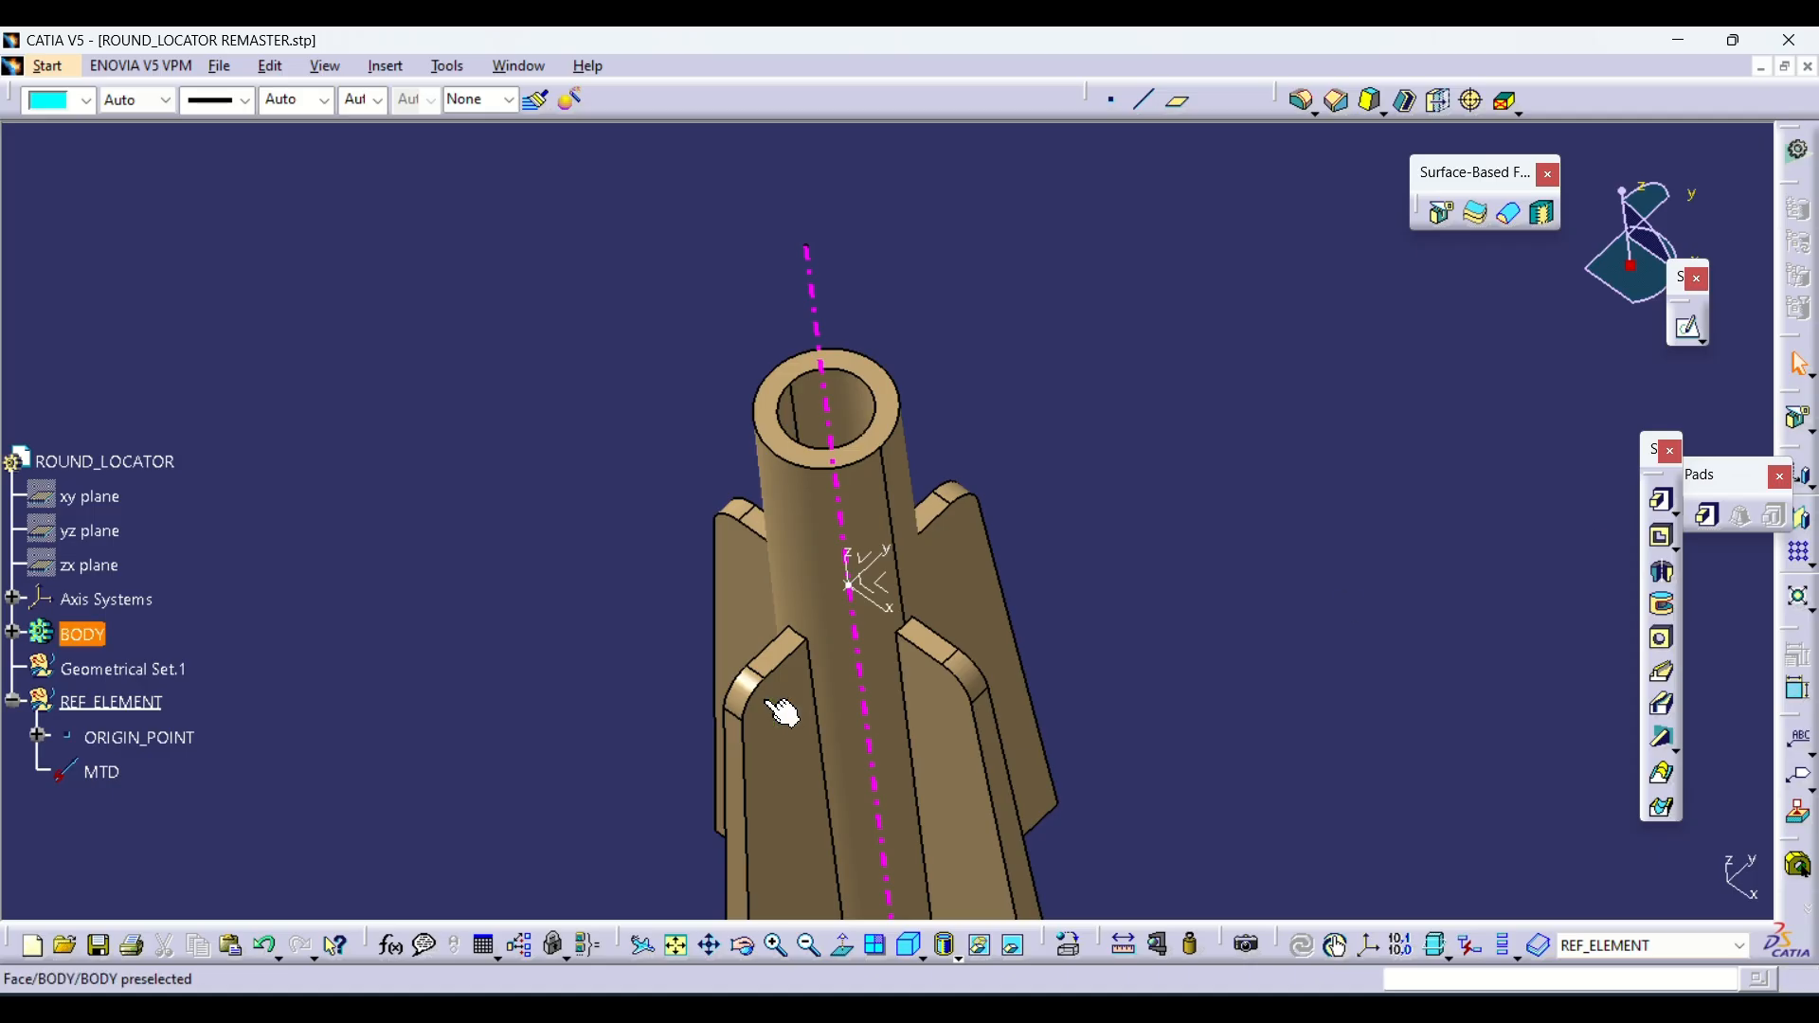
key("alt+i")
key("b")
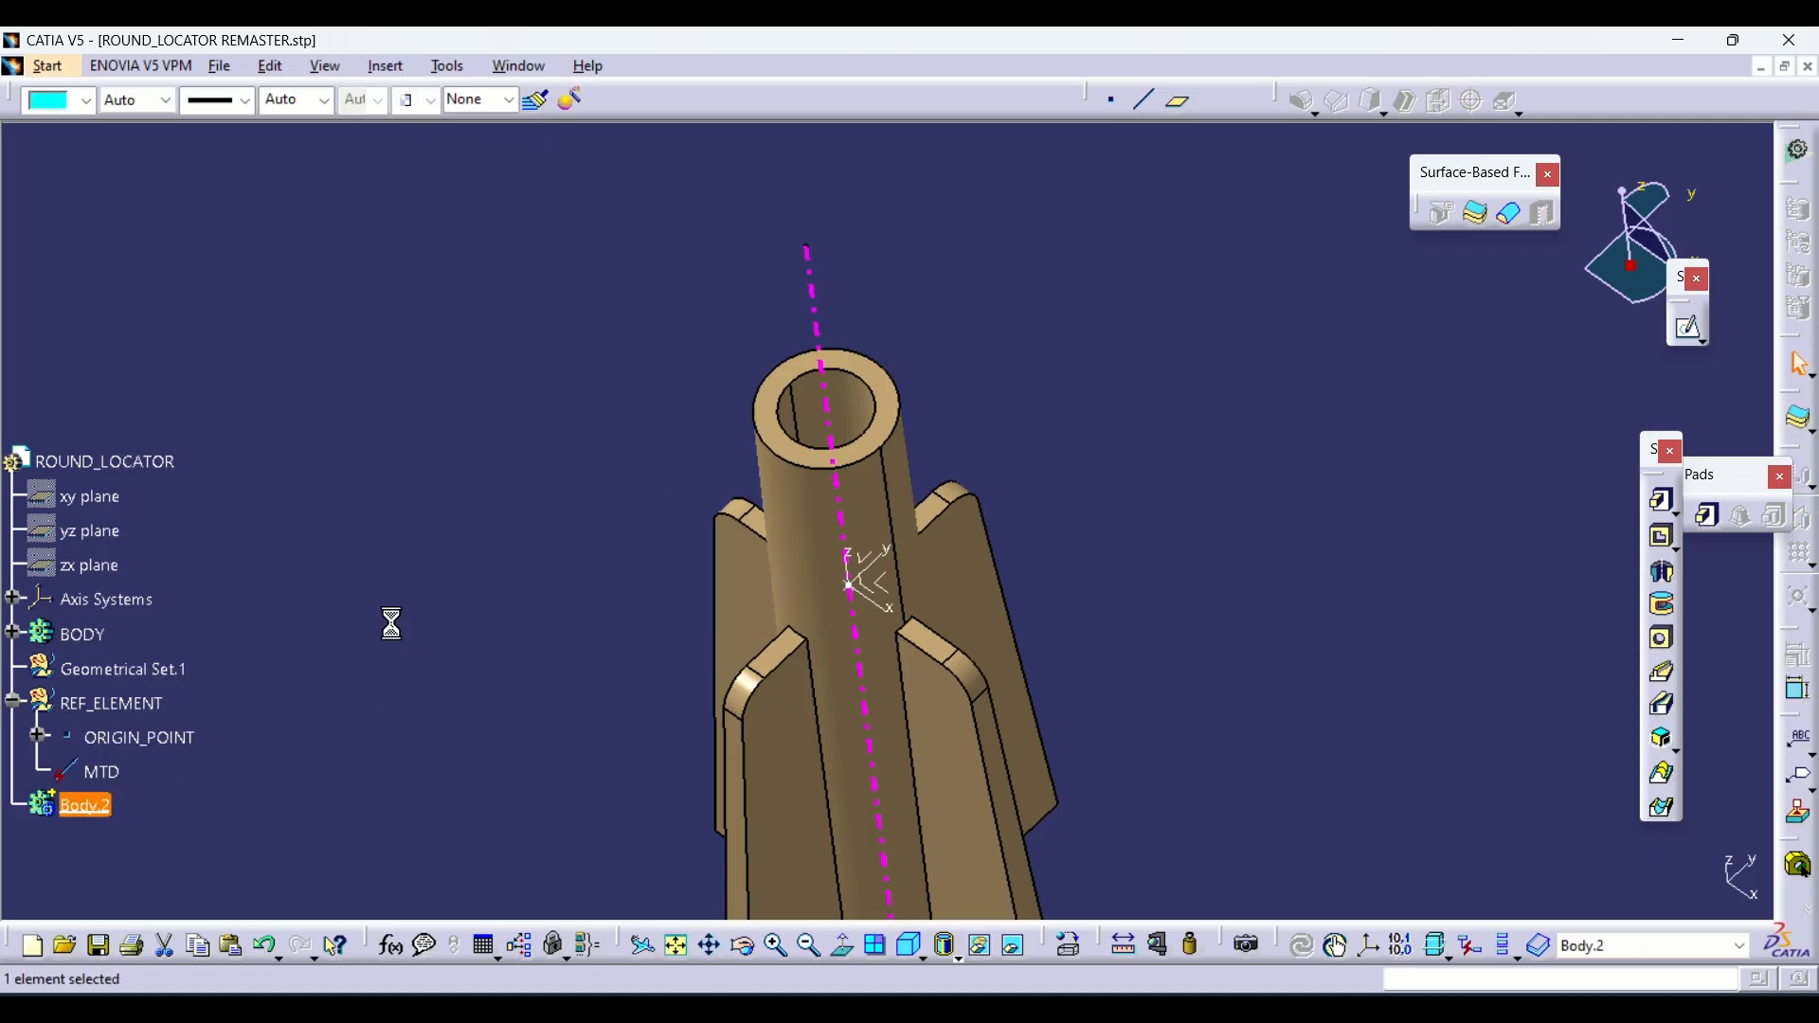
left_click(1690, 329)
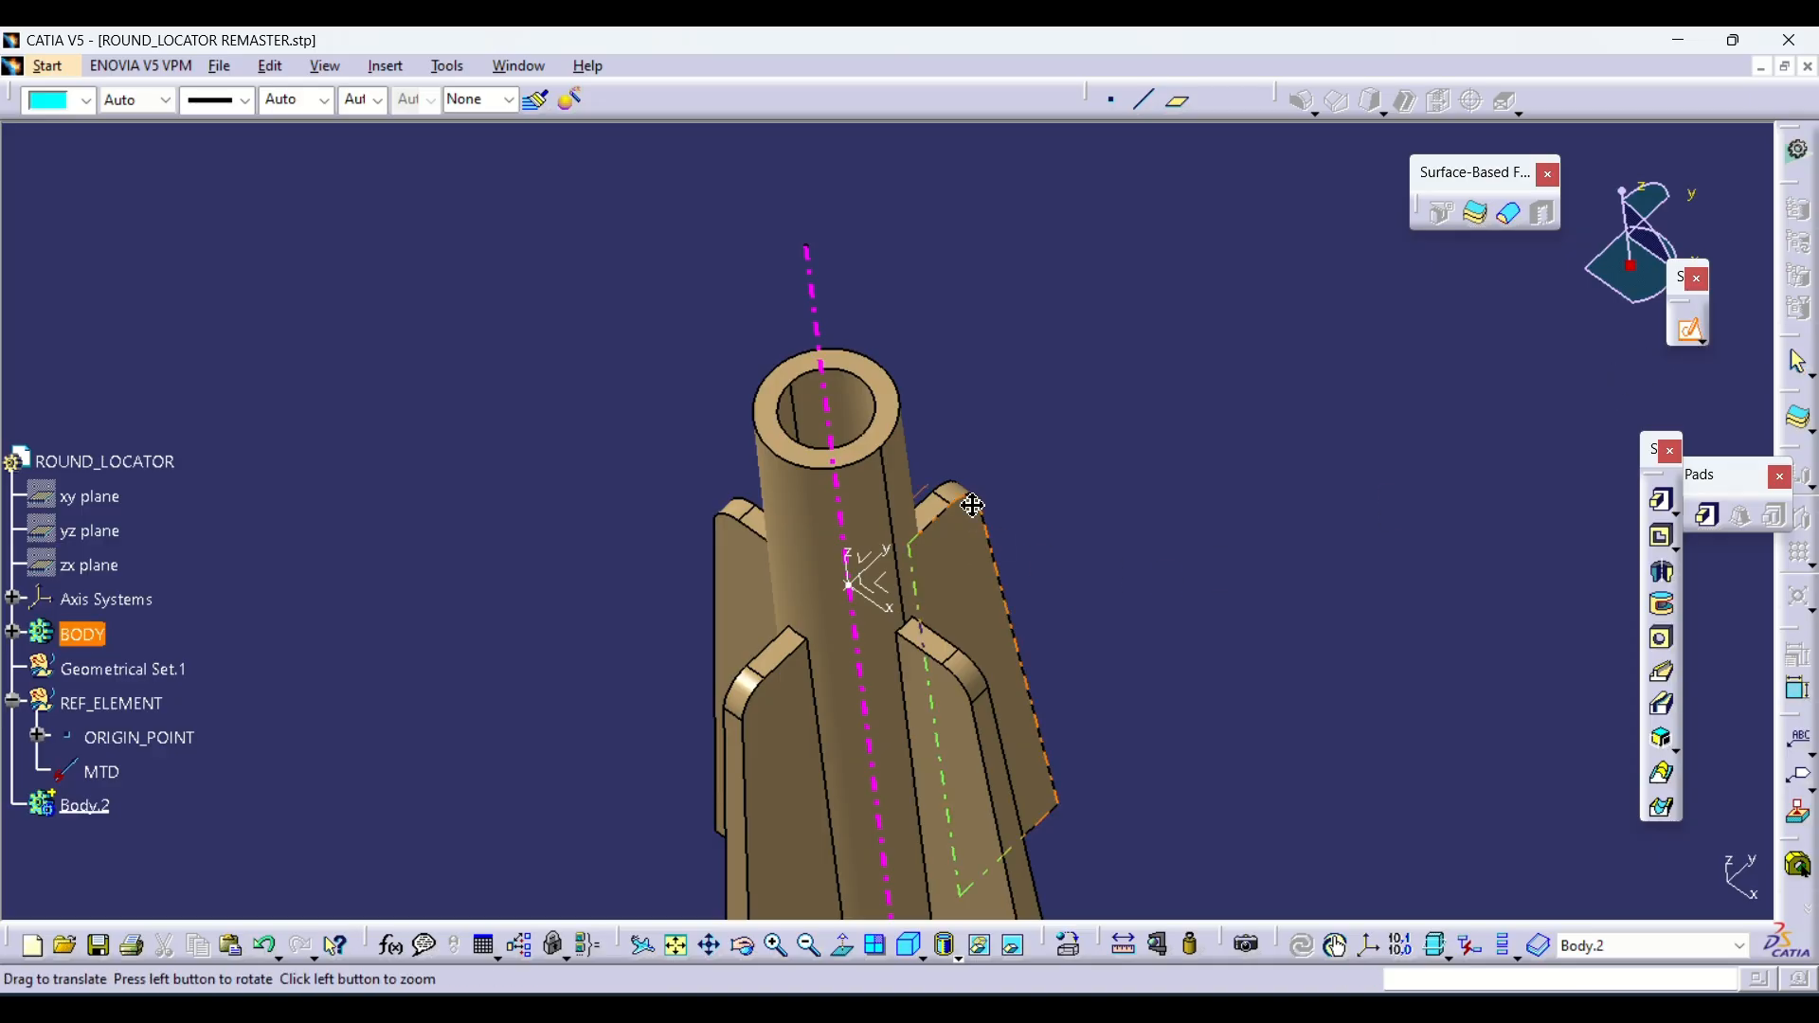
mouse_move(975, 505)
middle_mouse_down()
mouse_move(1060, 496)
mouse_move(908, 540)
middle_mouse_up()
left_click(908, 540)
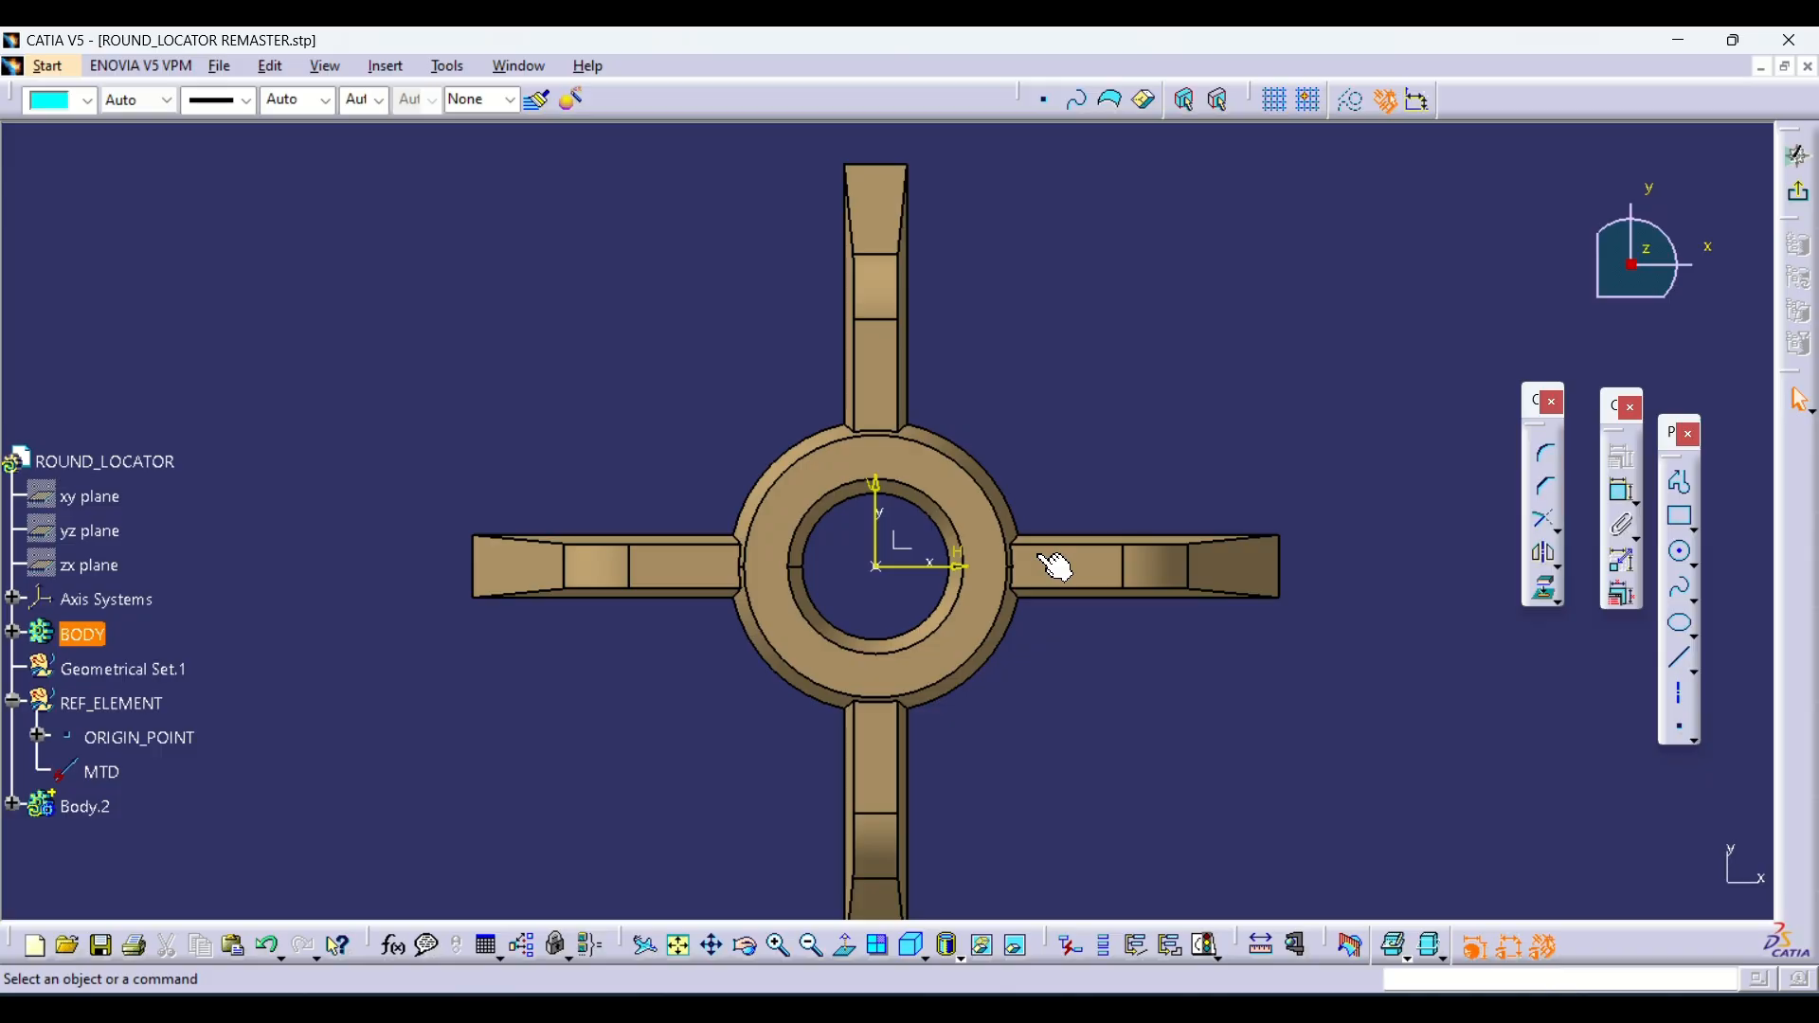
middle_click_drag(1064, 566, 1068, 580)
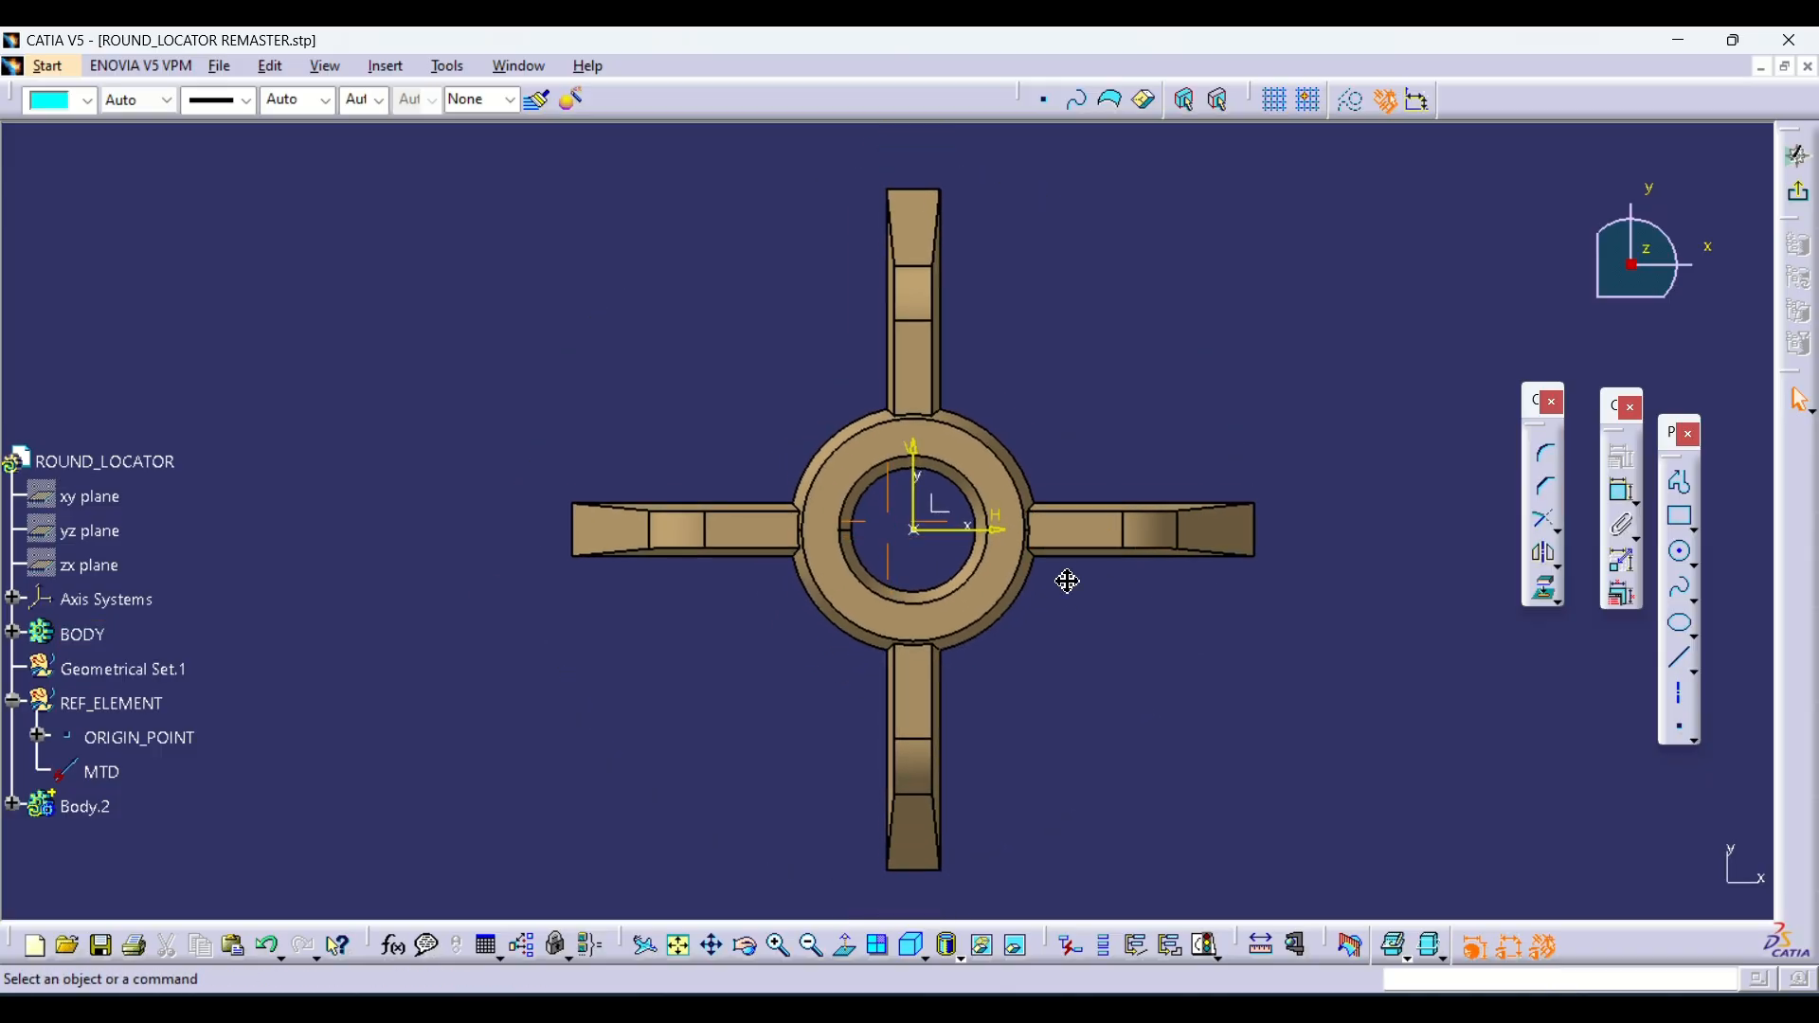
left_click(1808, 207)
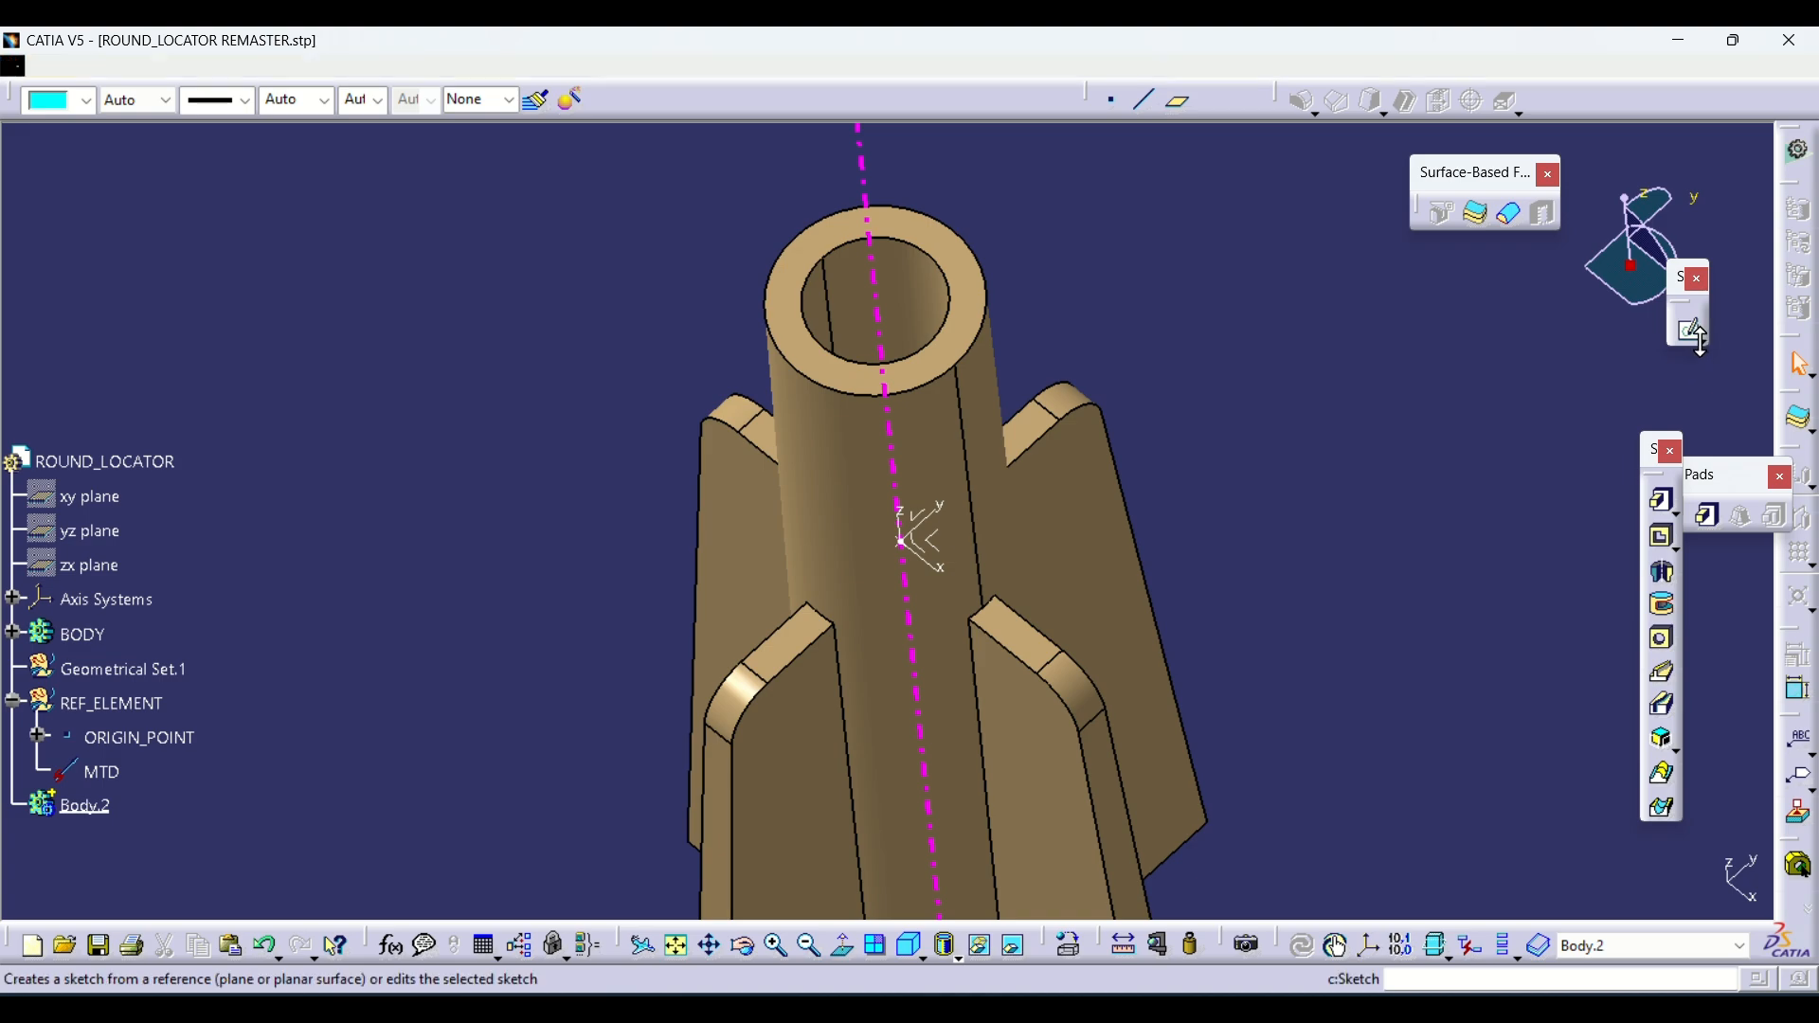
Start a positioned sketch on the new axis system's XY plane, with its origin set as the projection point of ORIGIN_POINT
left_click(1703, 341)
left_click(1759, 379)
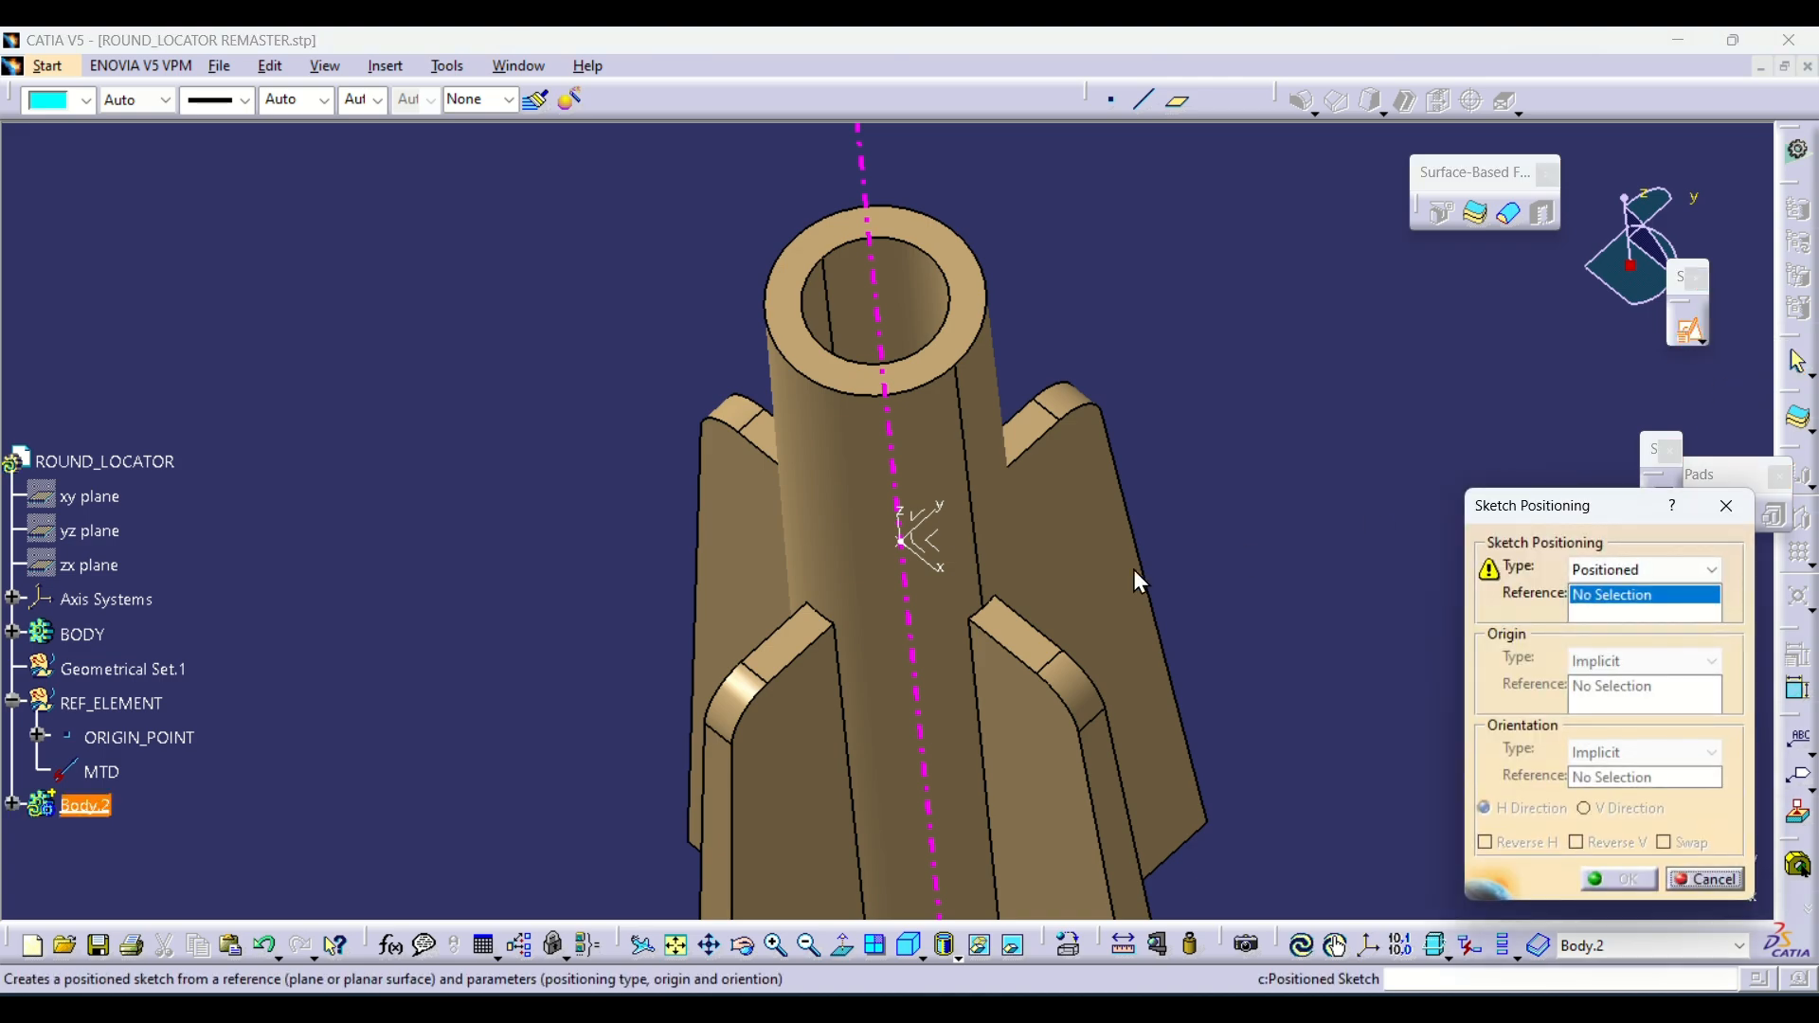
middle_click_drag(938, 568, 885, 492)
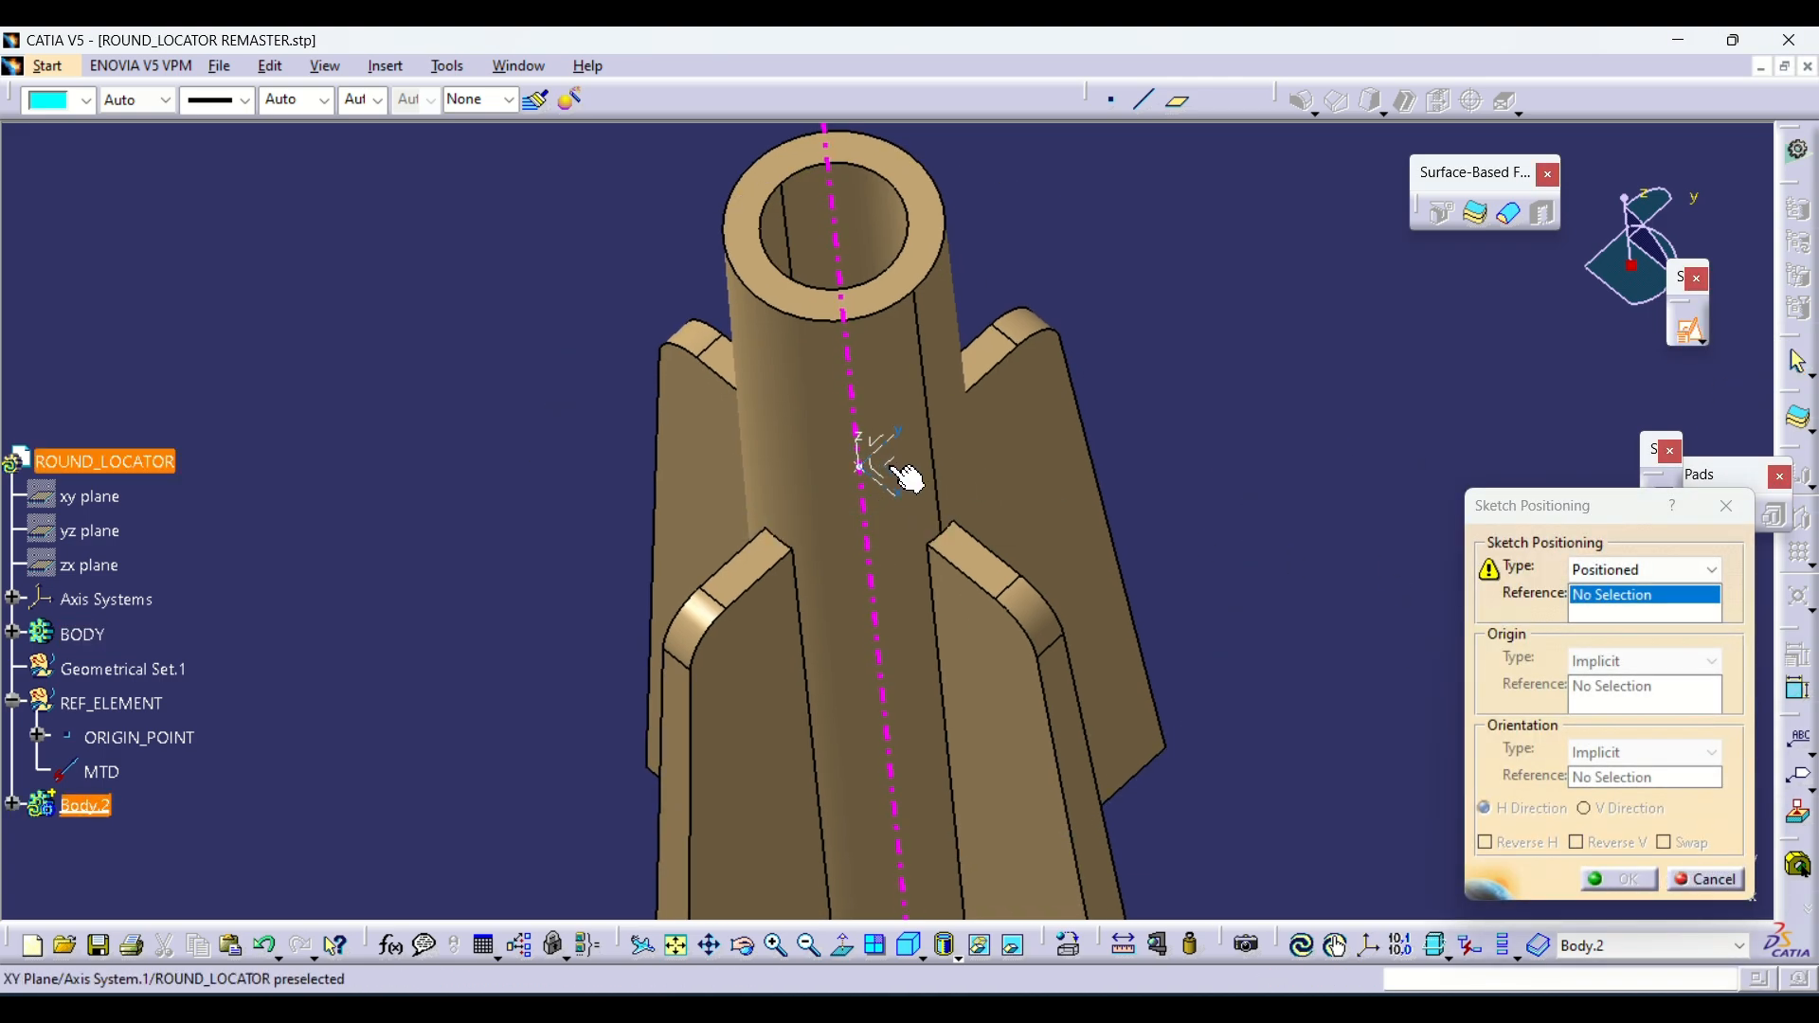
left_click(900, 476)
left_click(1615, 662)
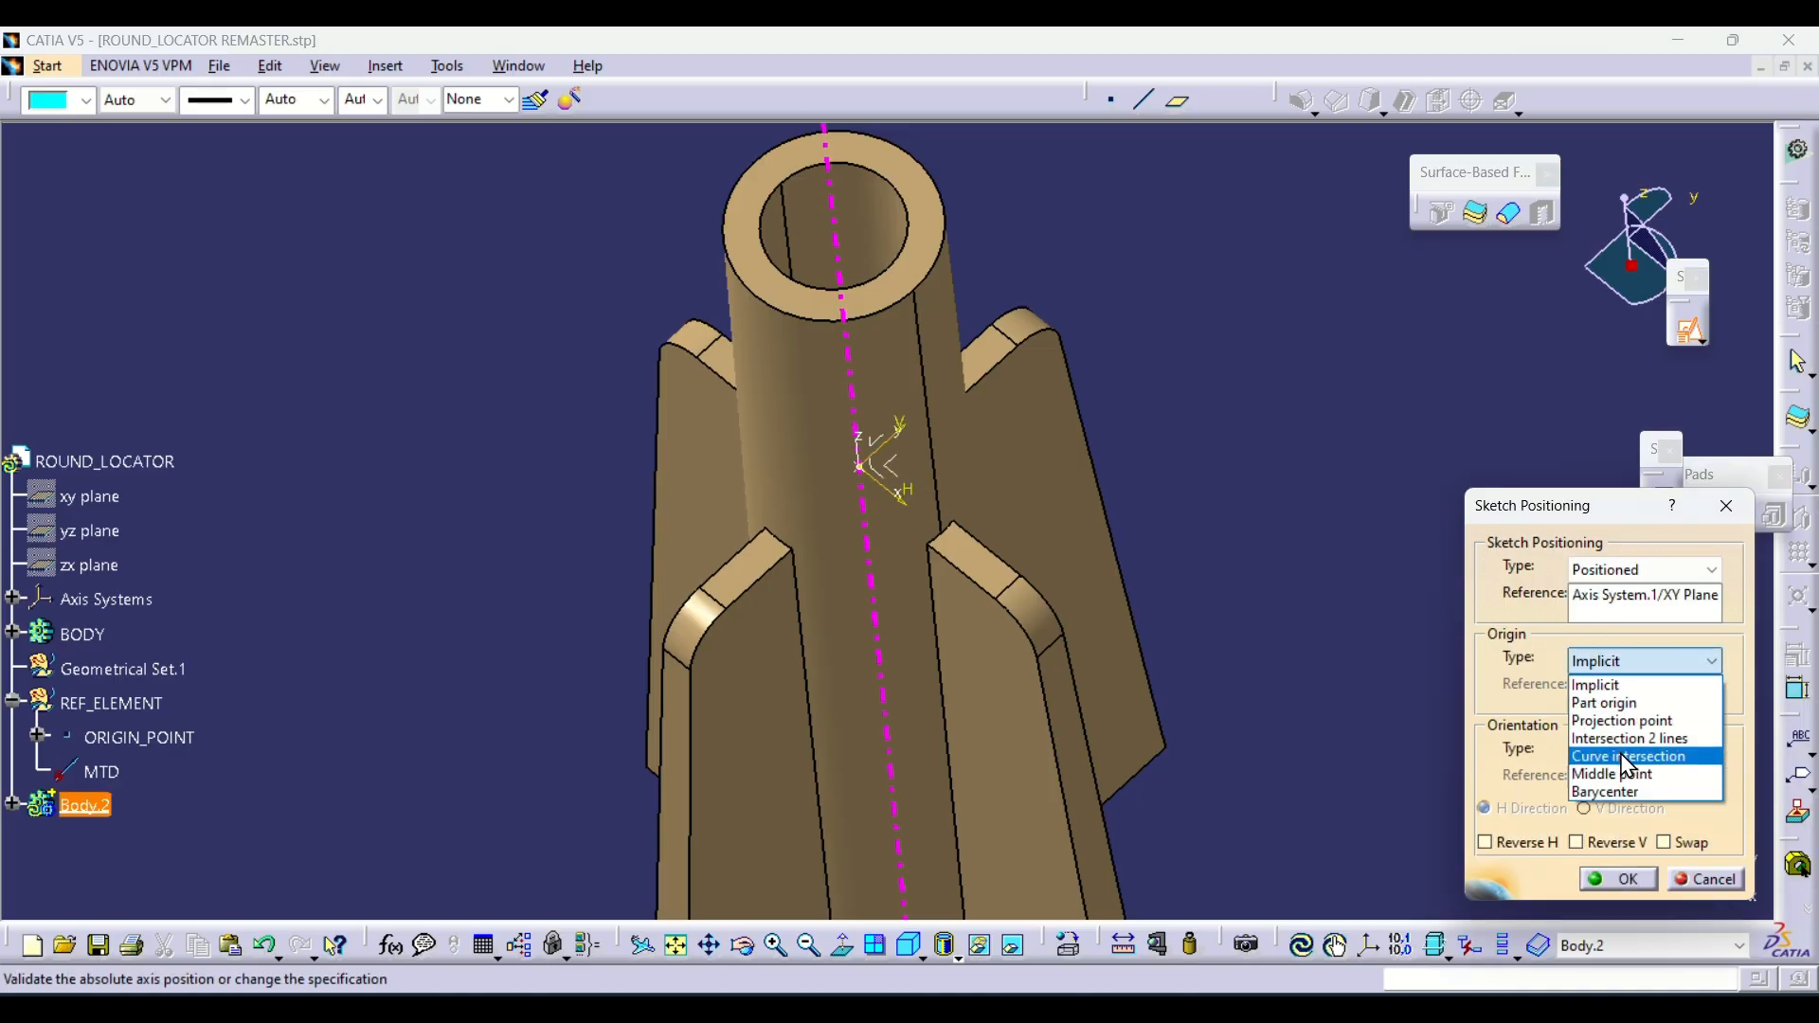
left_click(1630, 723)
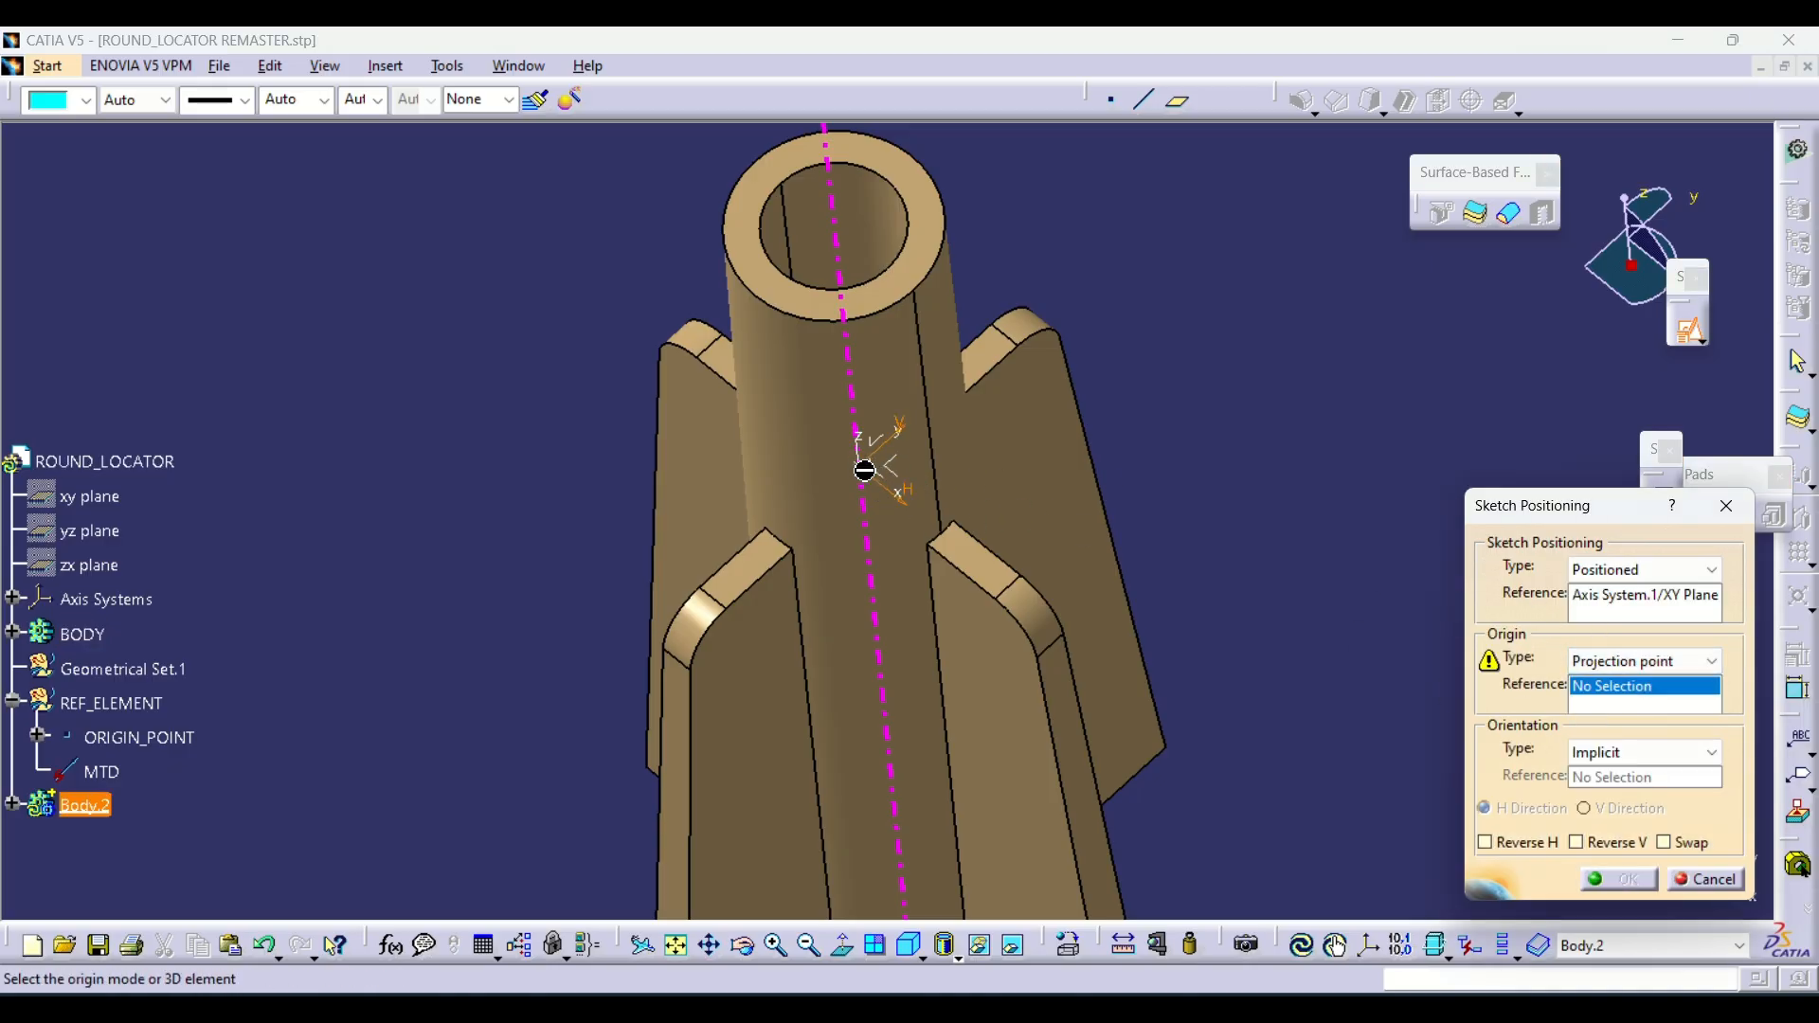
left_click(868, 468)
left_click(854, 470)
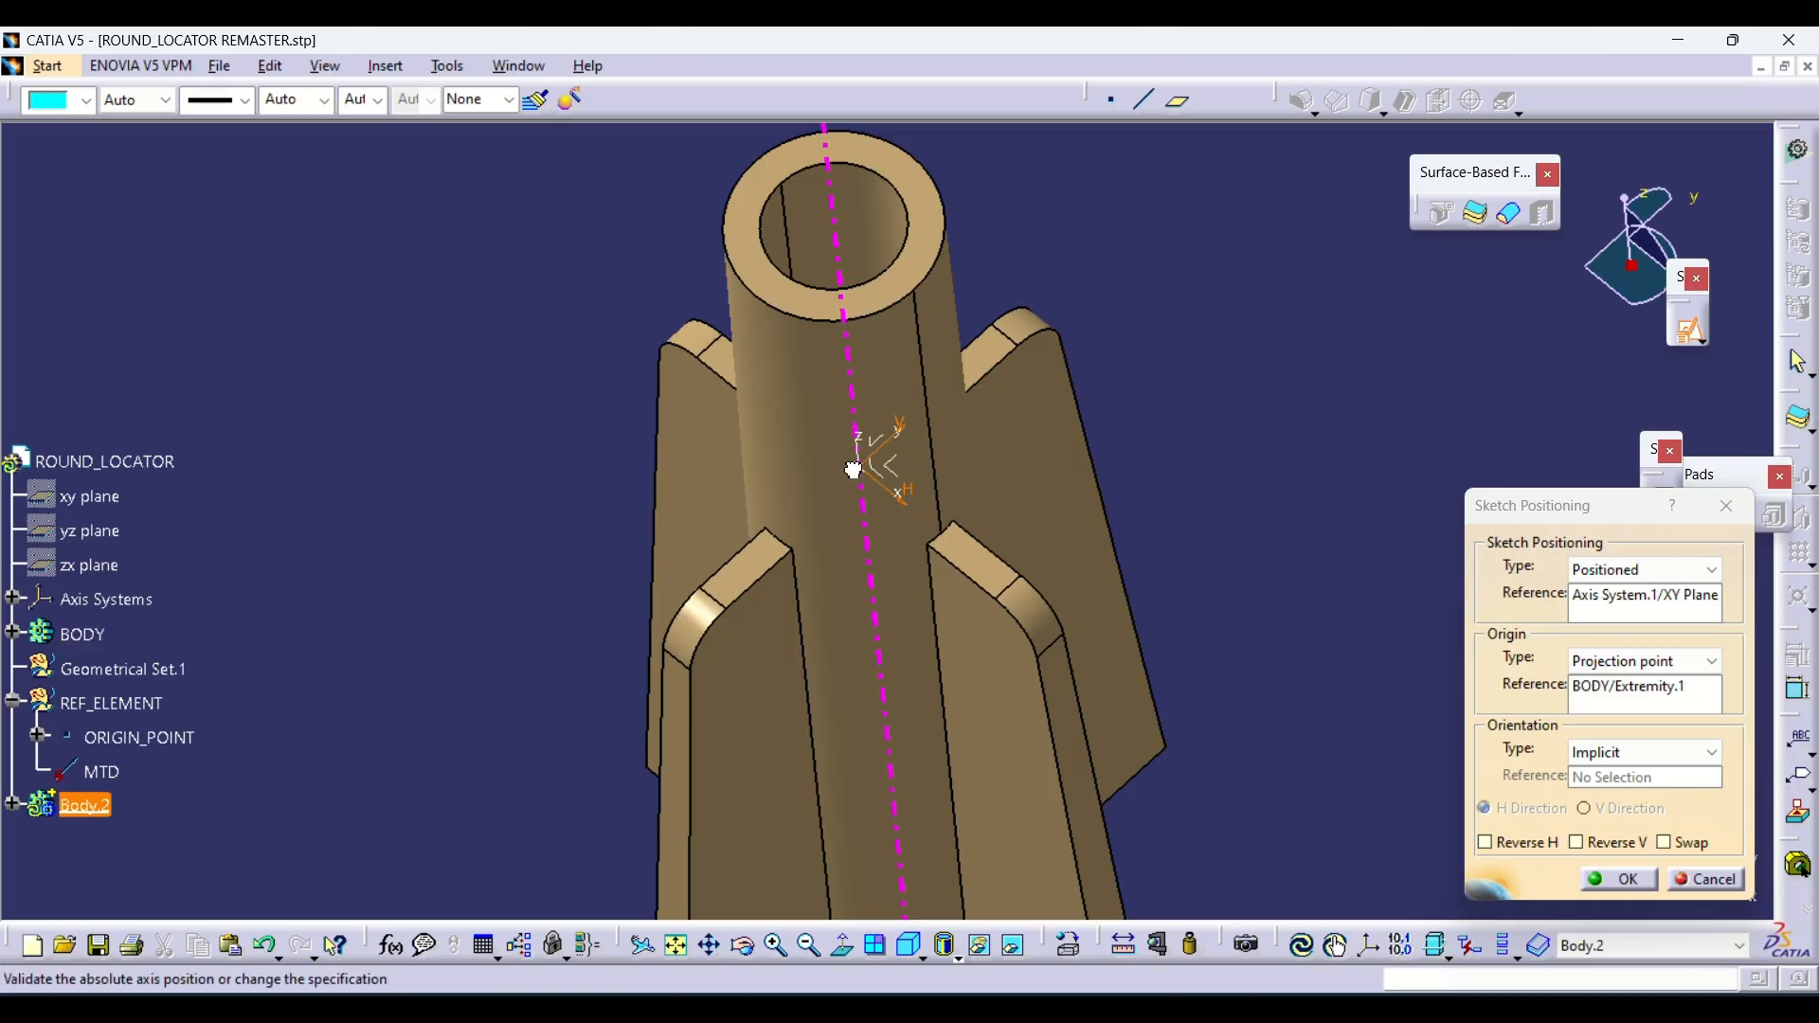
left_click(1637, 703)
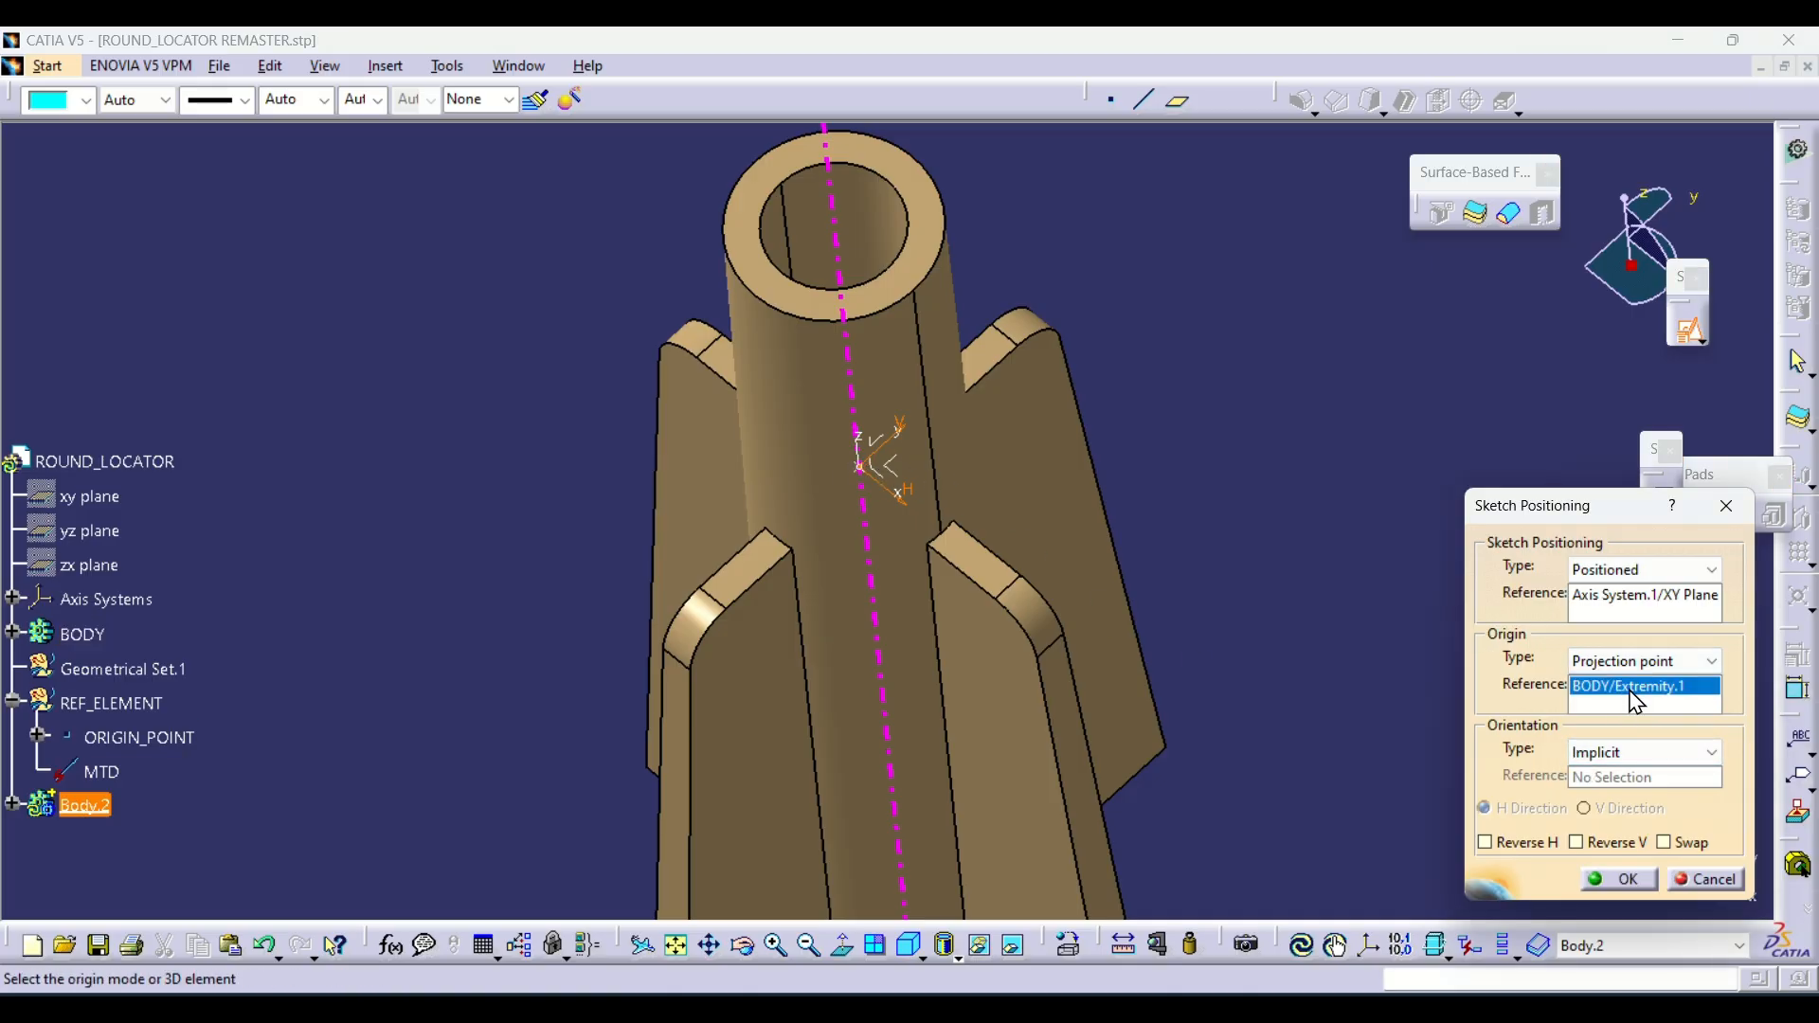
left_click(161, 740)
Orient the sketch's H direction parallel to the axis system's X axis and enter the sketch
left_click(1606, 754)
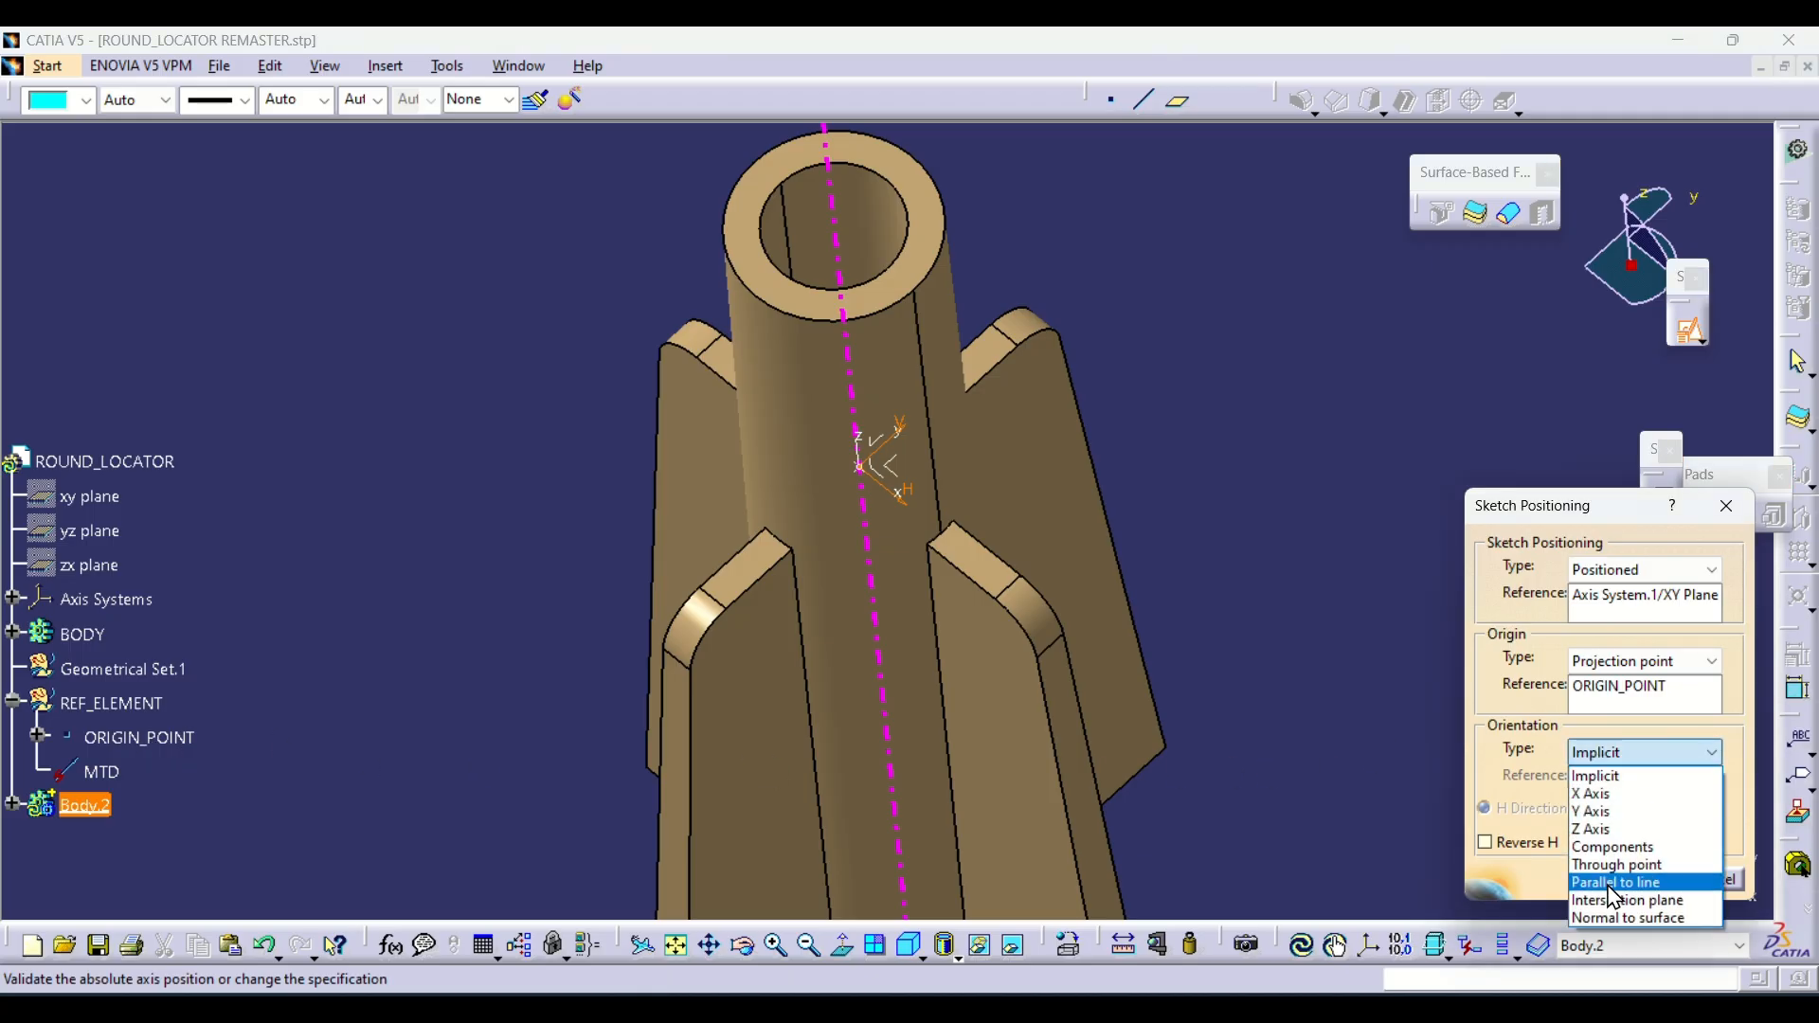
left_click(1626, 883)
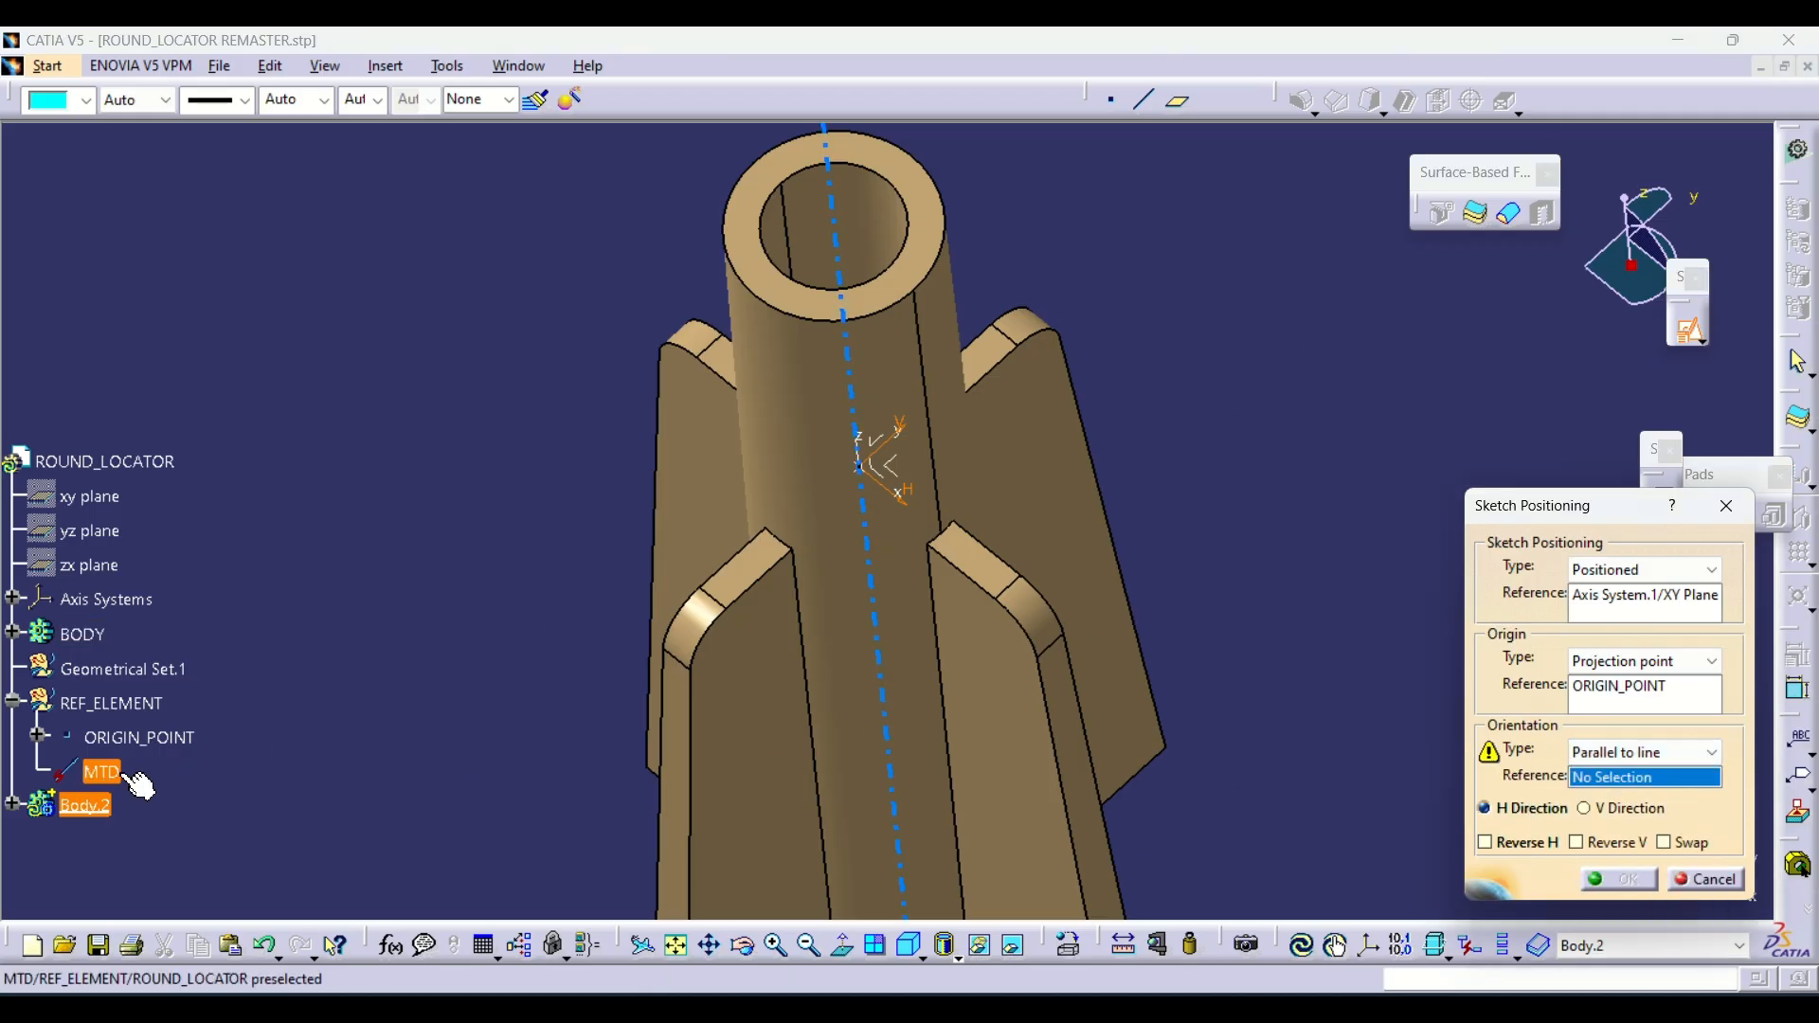
middle_click_drag(778, 480, 781, 379)
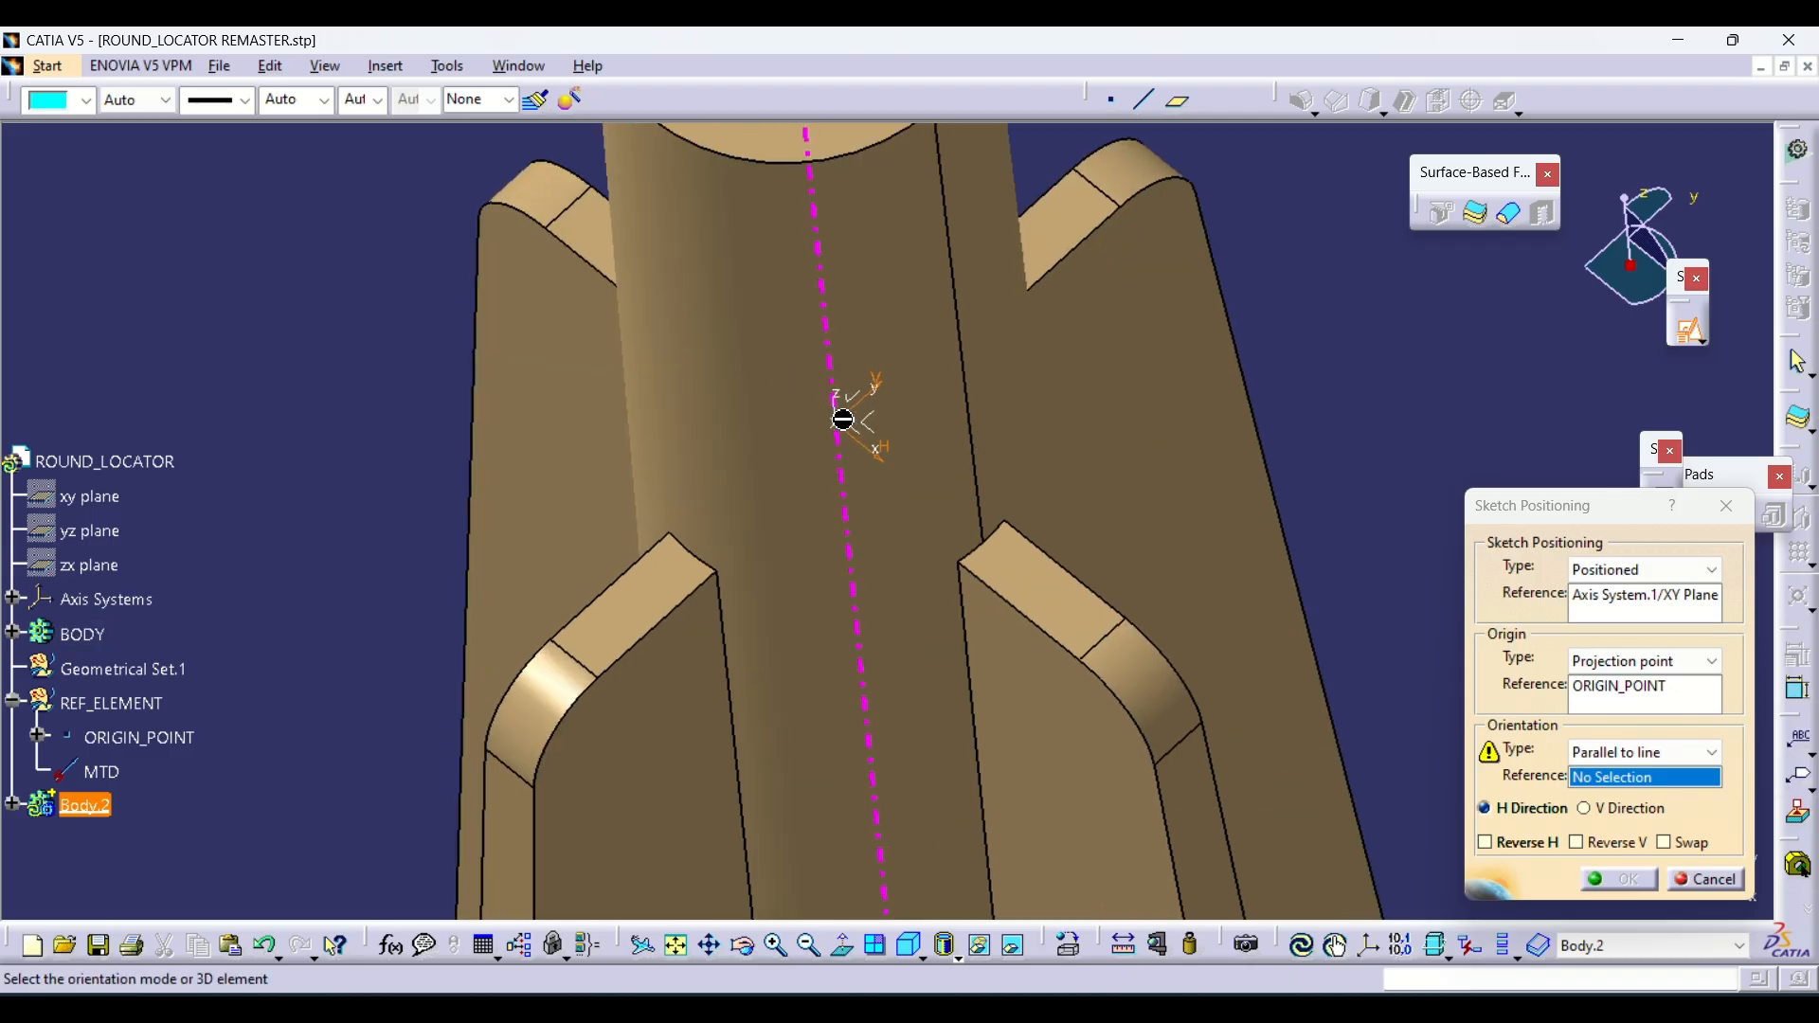
left_click(881, 449)
left_click(1580, 842)
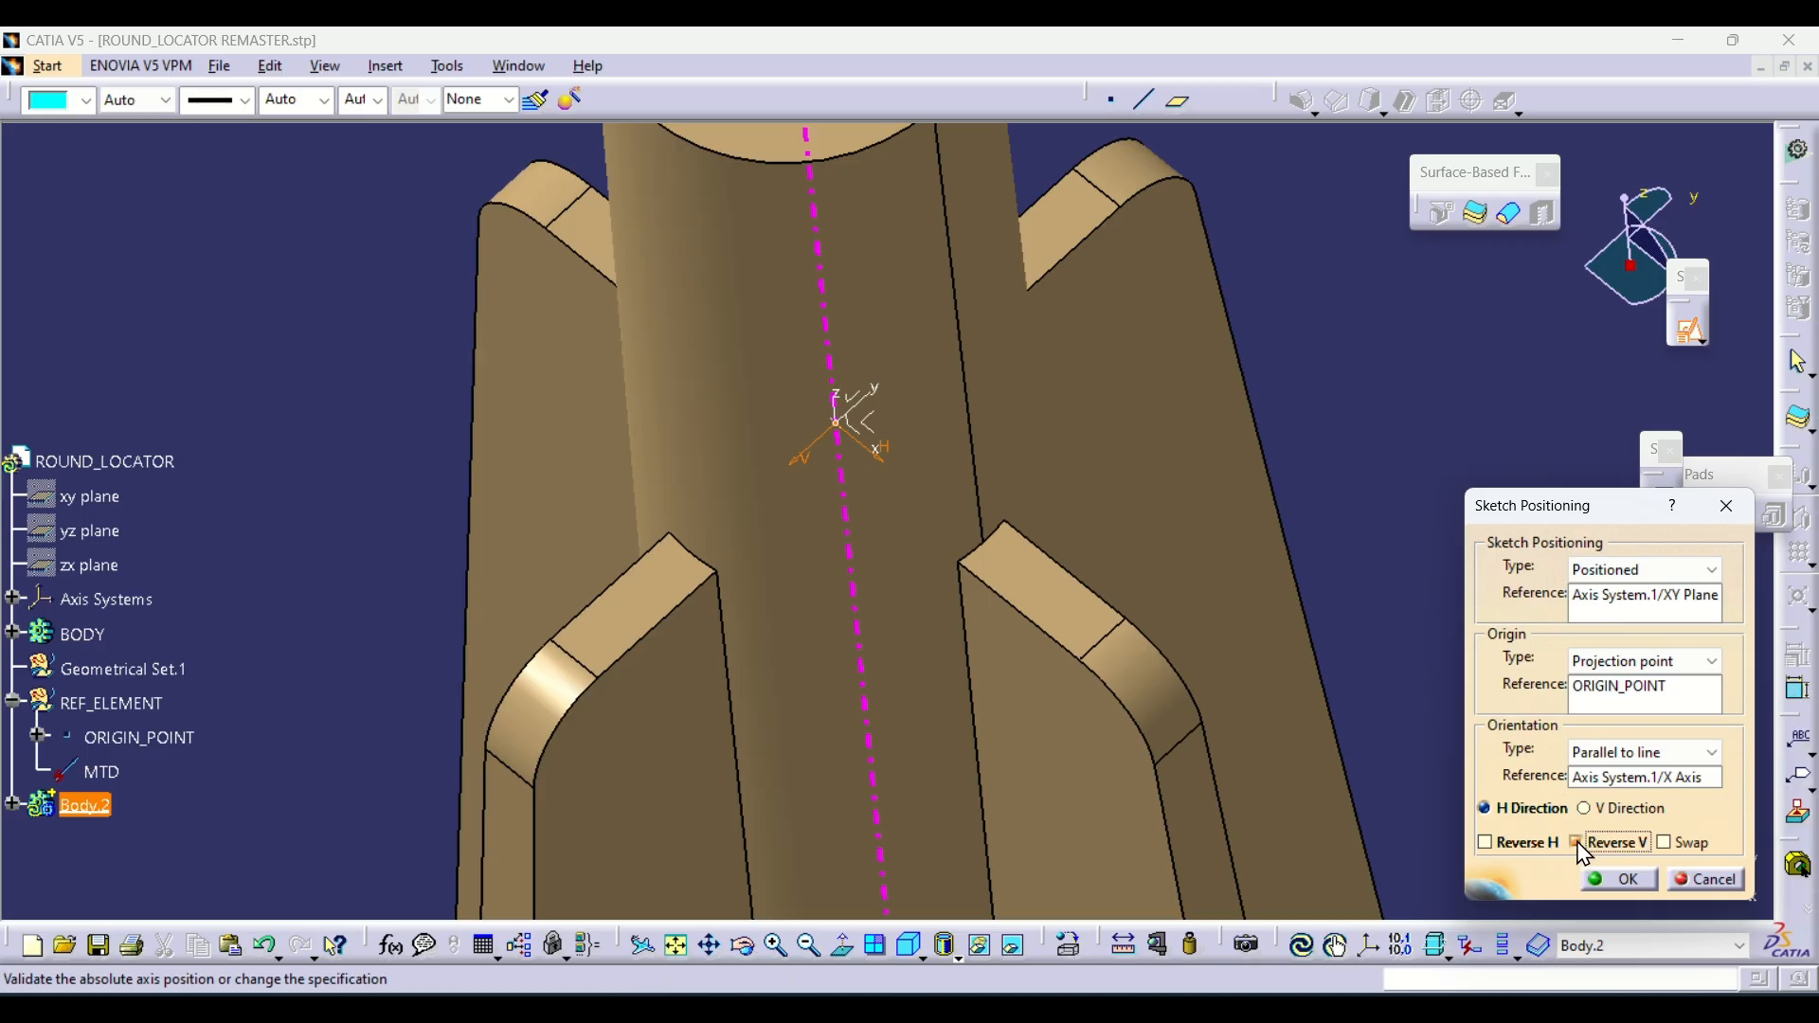
left_click(1619, 879)
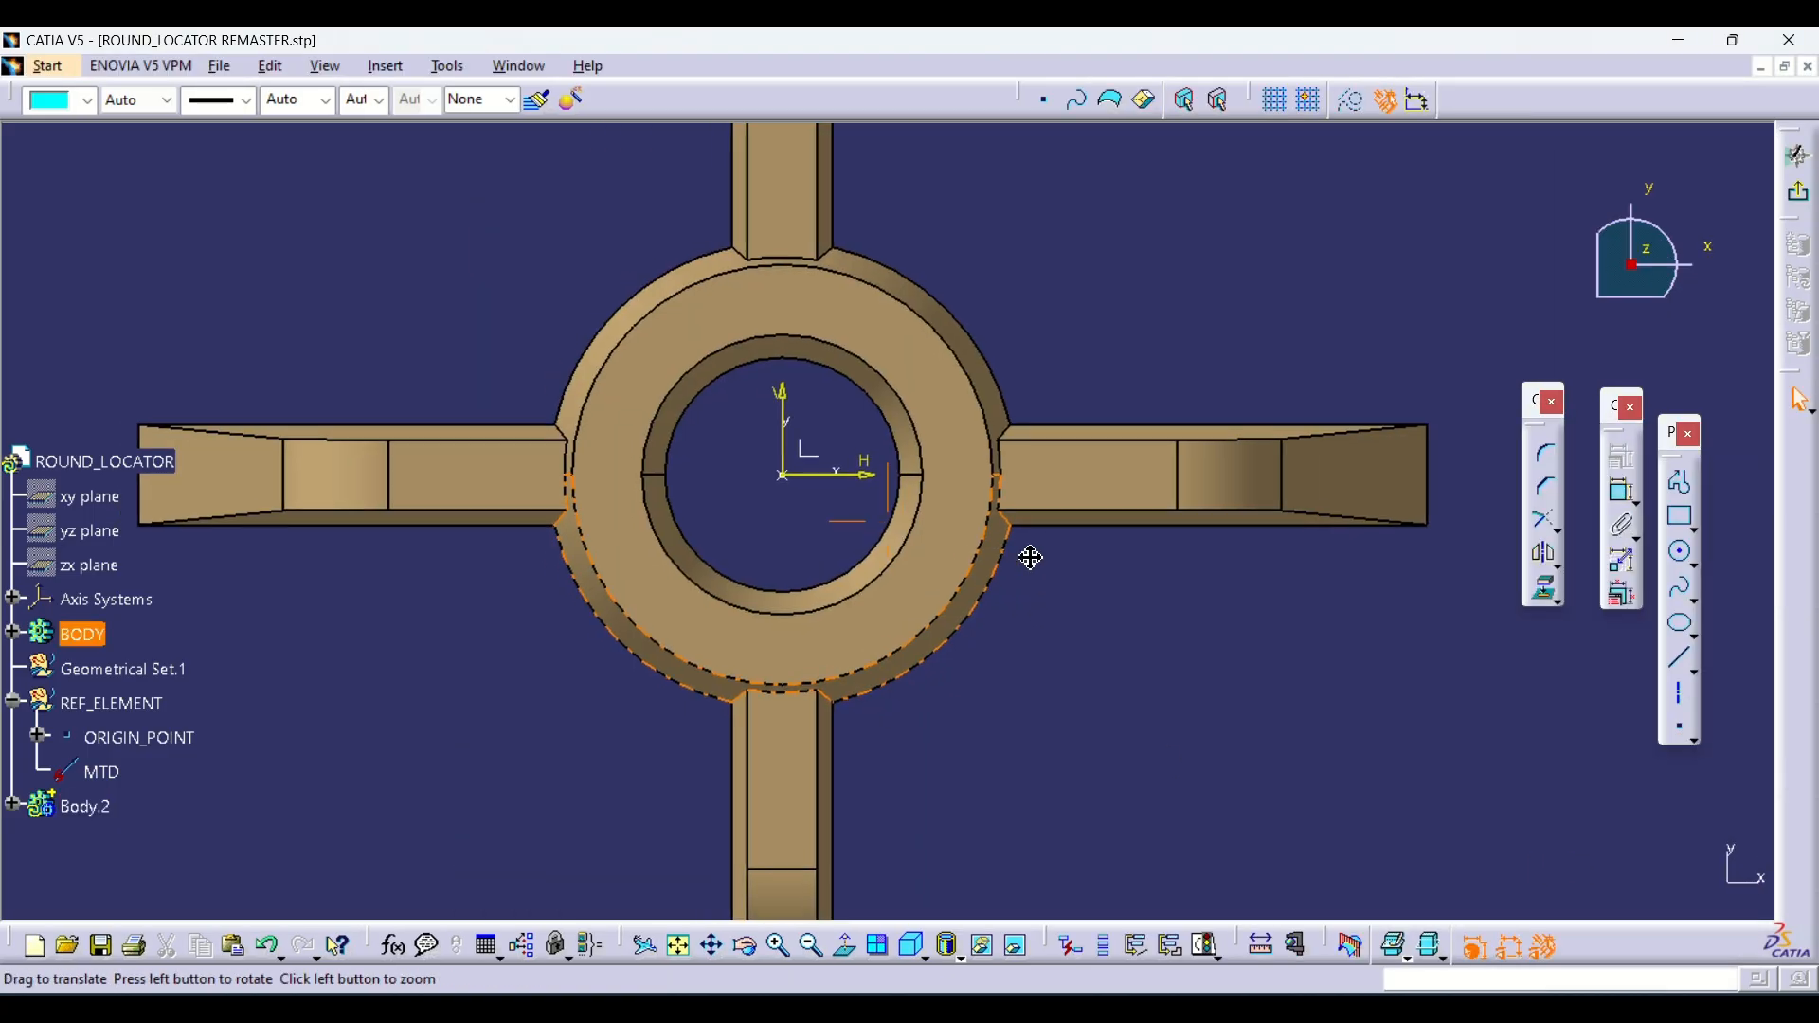
Draw a circle about 7 mm in diameter centred on the sketch origin
mouse_move(1031, 557)
middle_mouse_down()
mouse_move(1055, 743)
mouse_move(1149, 491)
middle_mouse_up()
left_click(1682, 552)
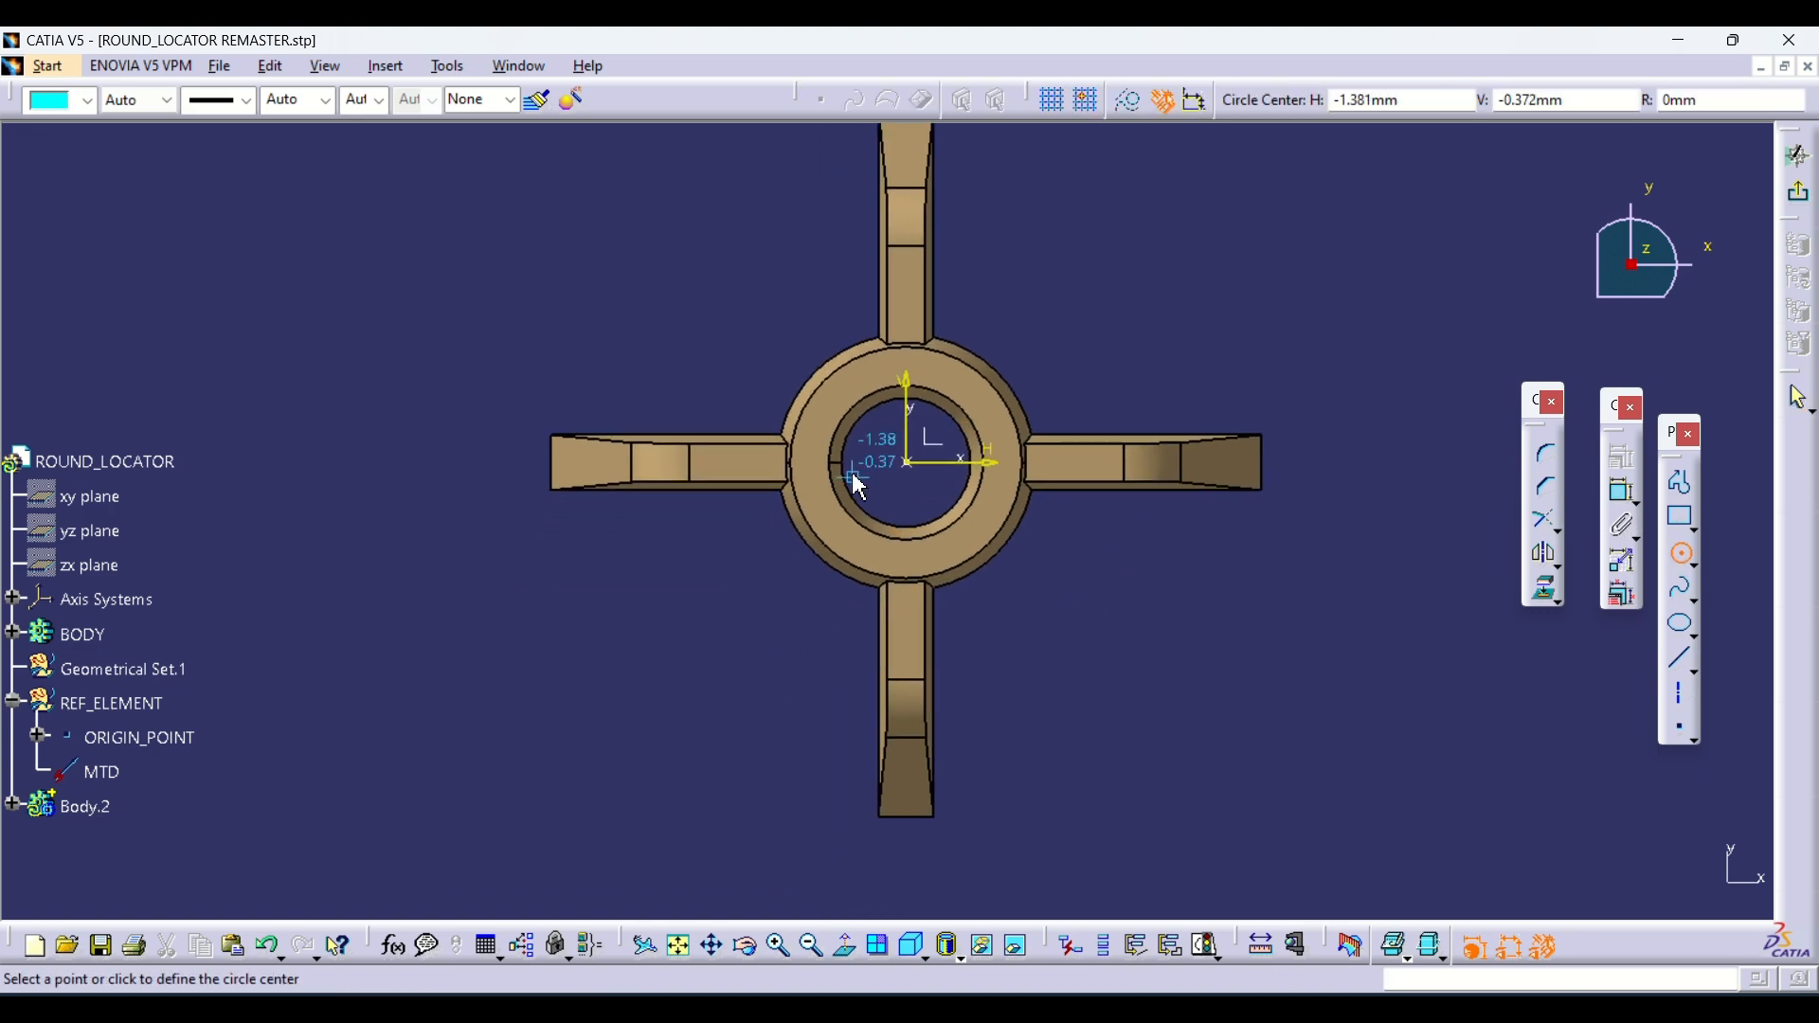
left_click(907, 464)
left_click(1008, 563)
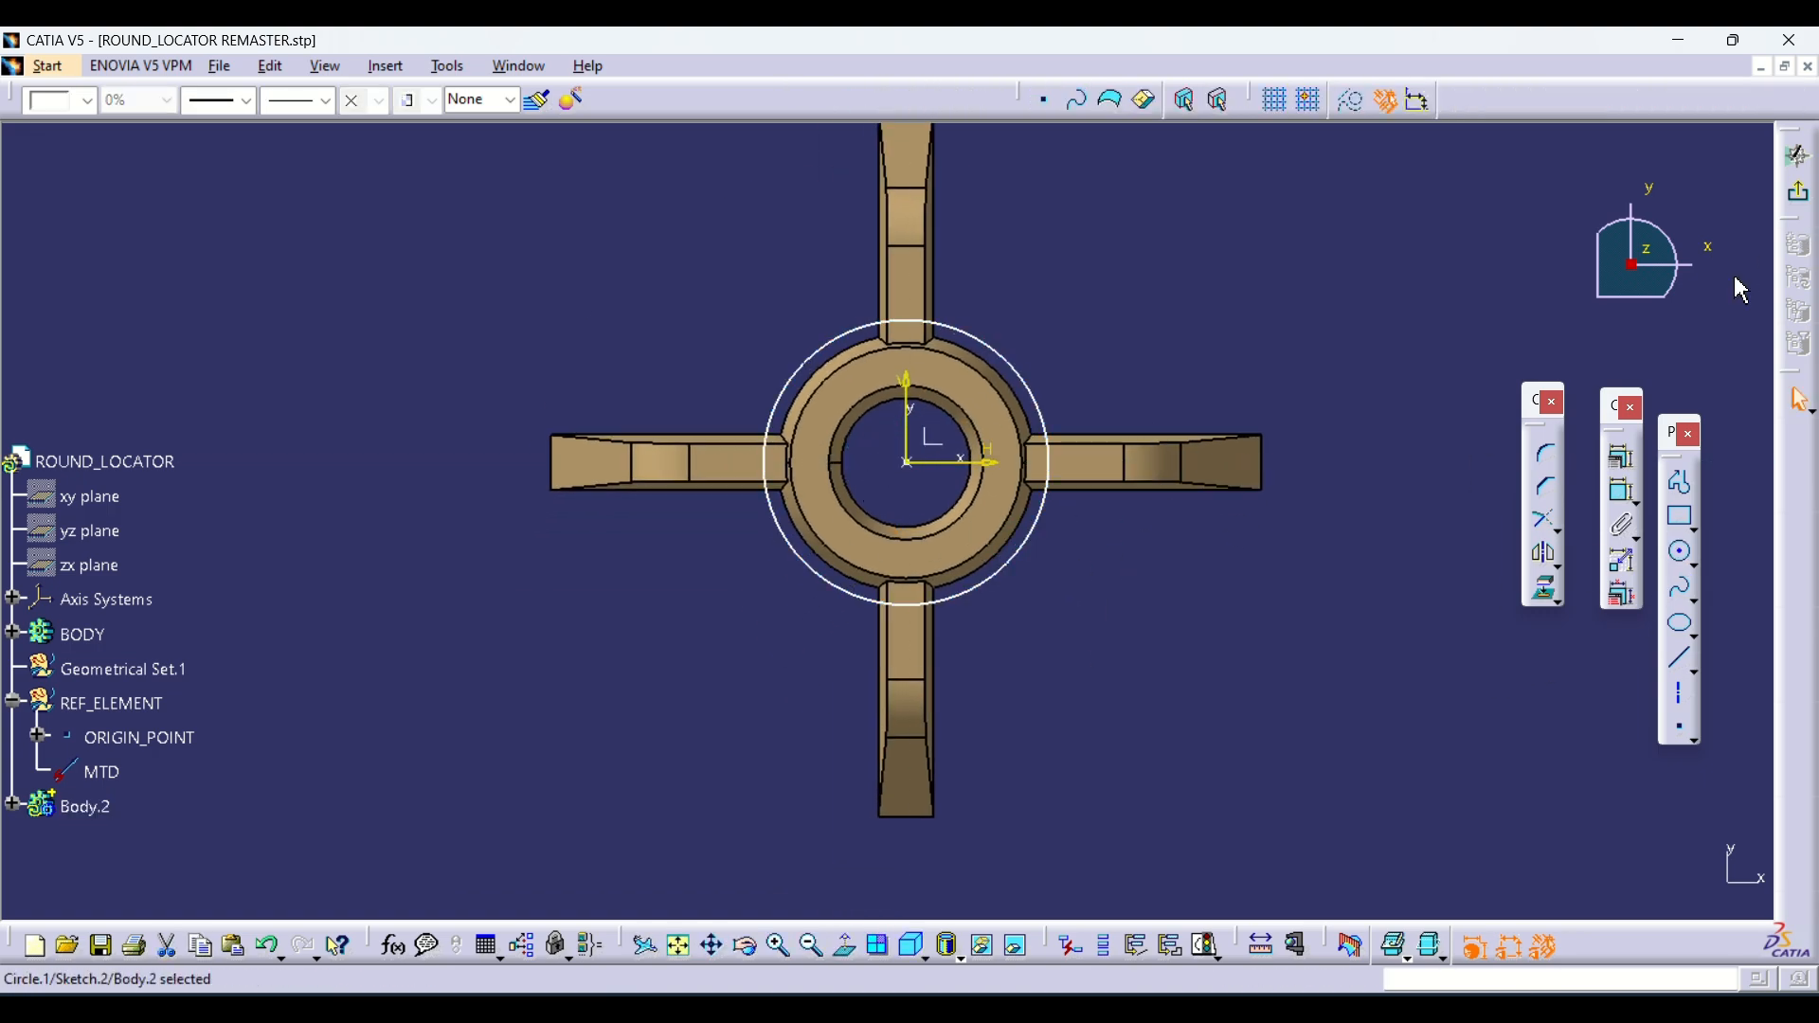
Dimension the circle's diameter, set it to 6 mm, and exit the sketch
left_click(1622, 491)
left_click(1042, 415)
left_click(1262, 315)
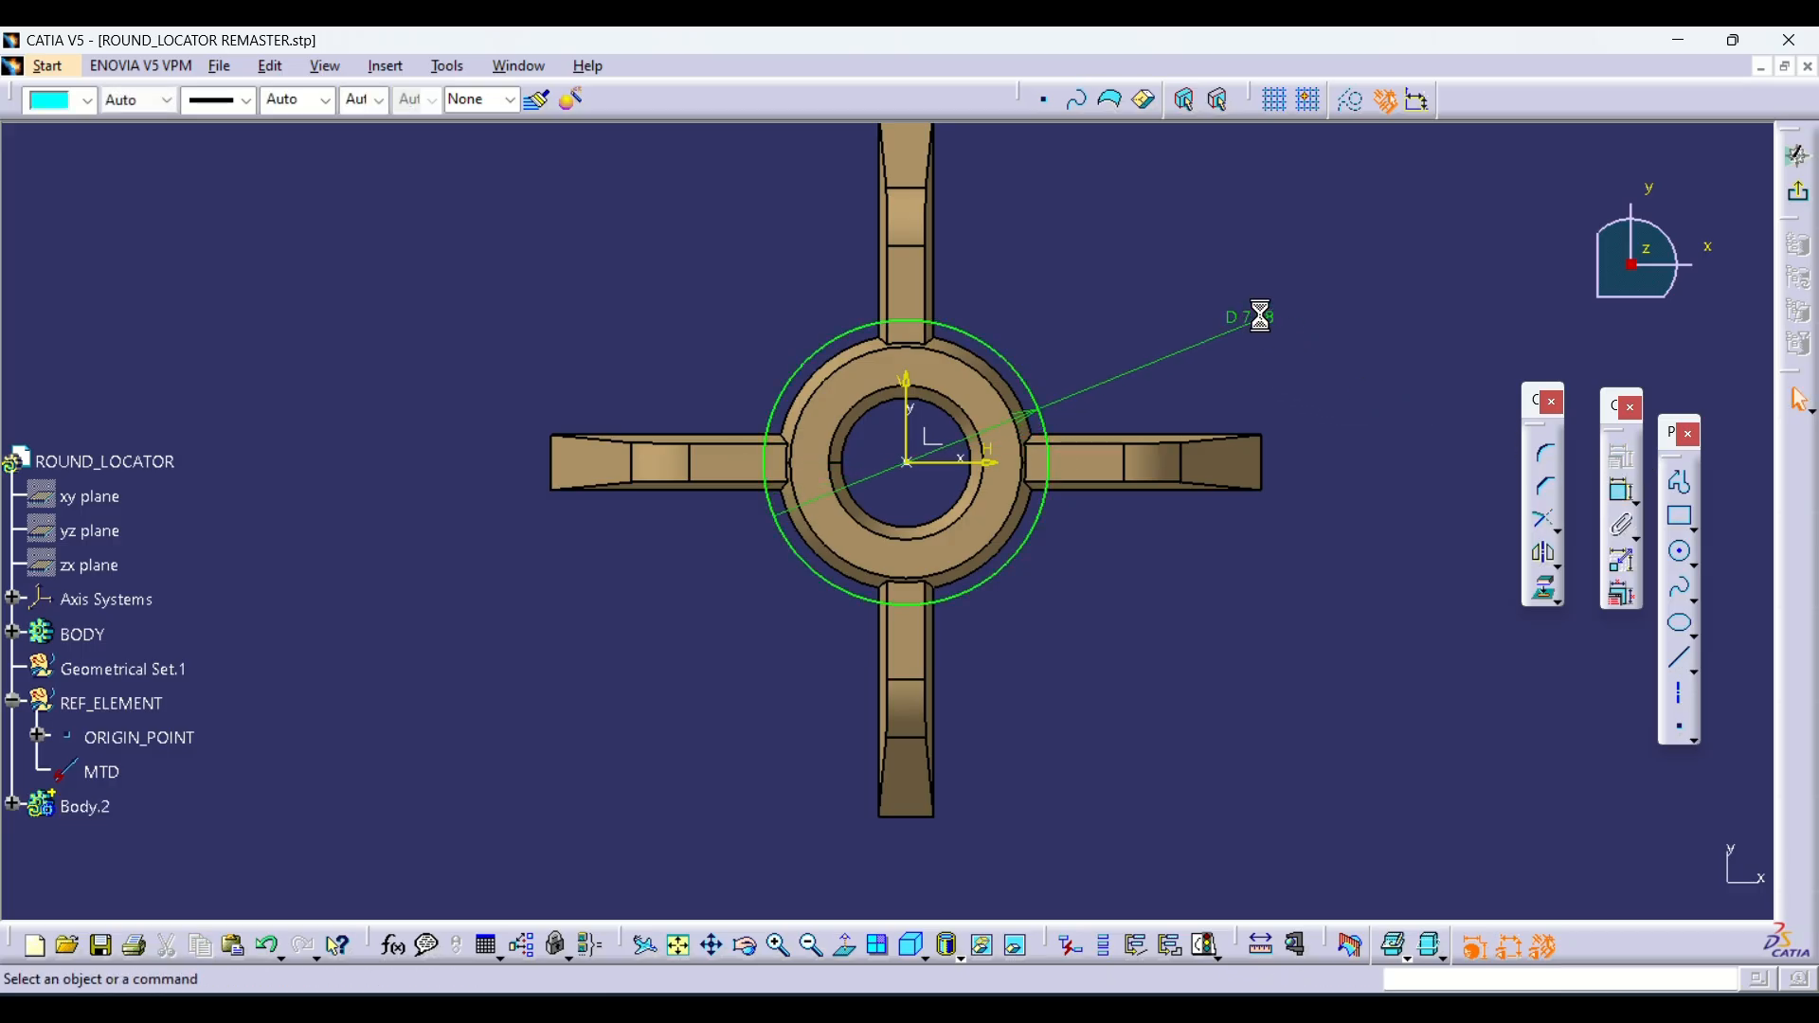
double_click(1262, 316)
type("6")
key("Return")
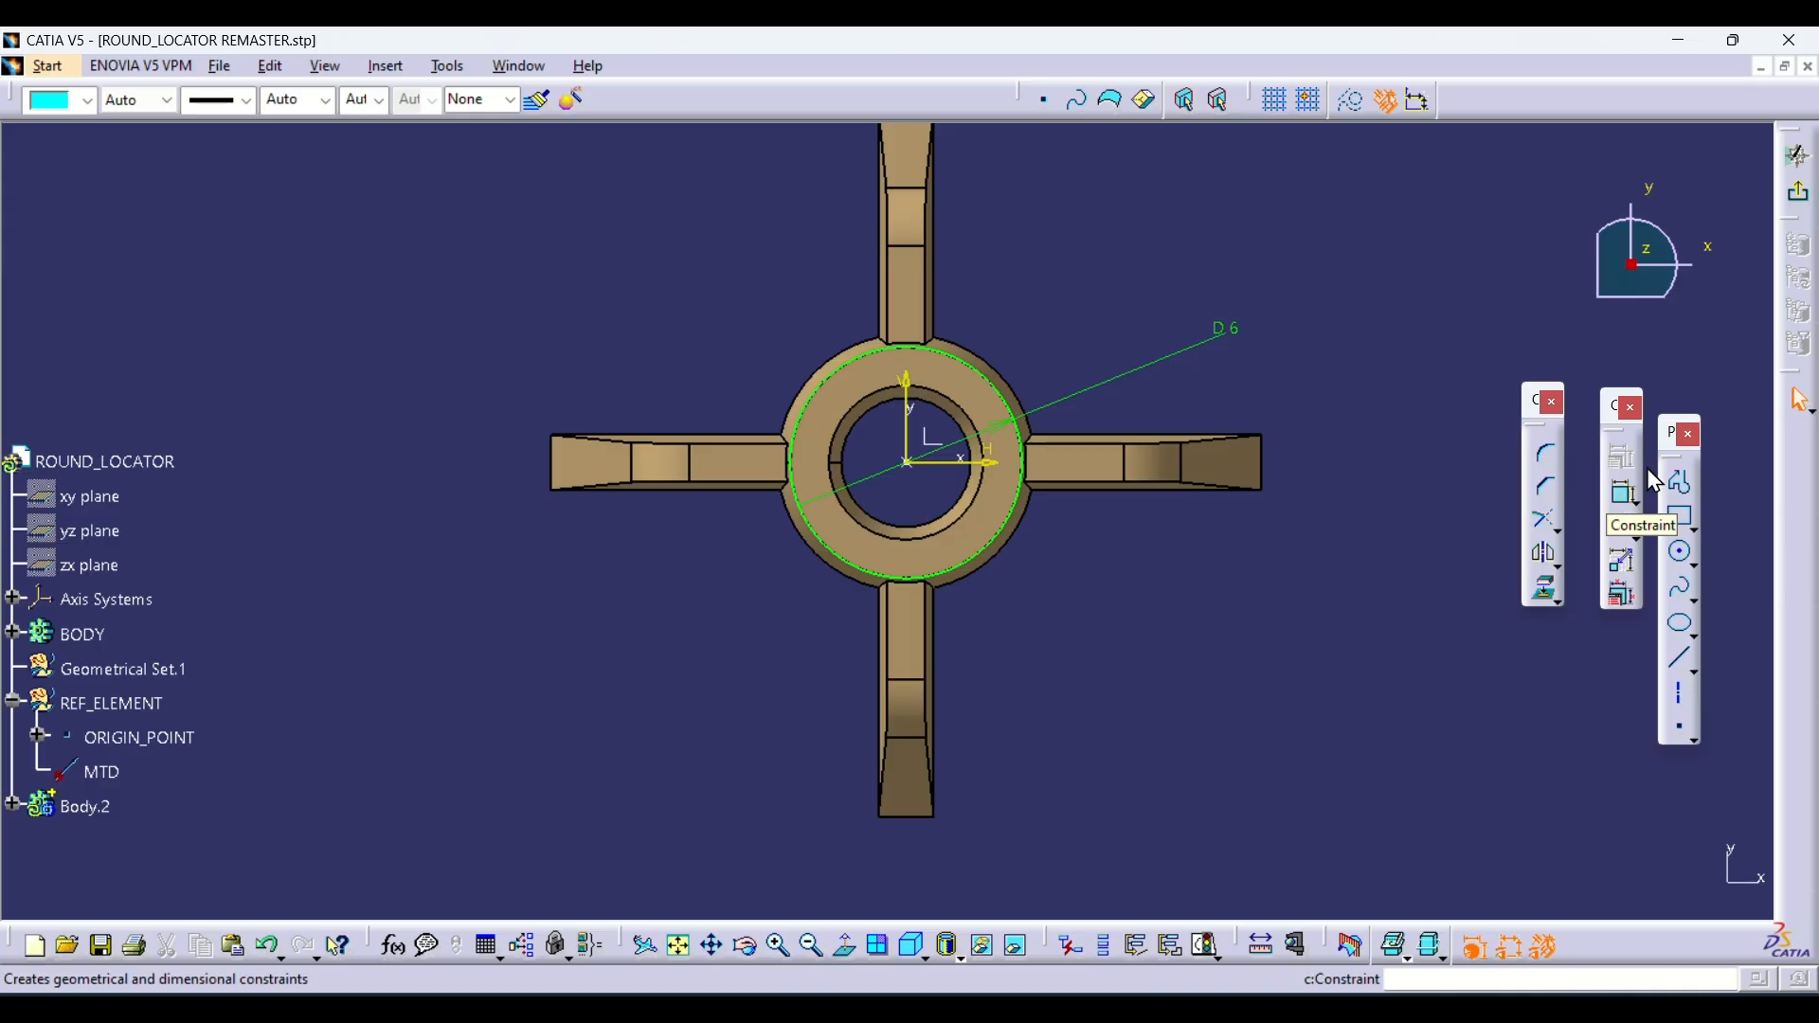
left_click(1798, 156)
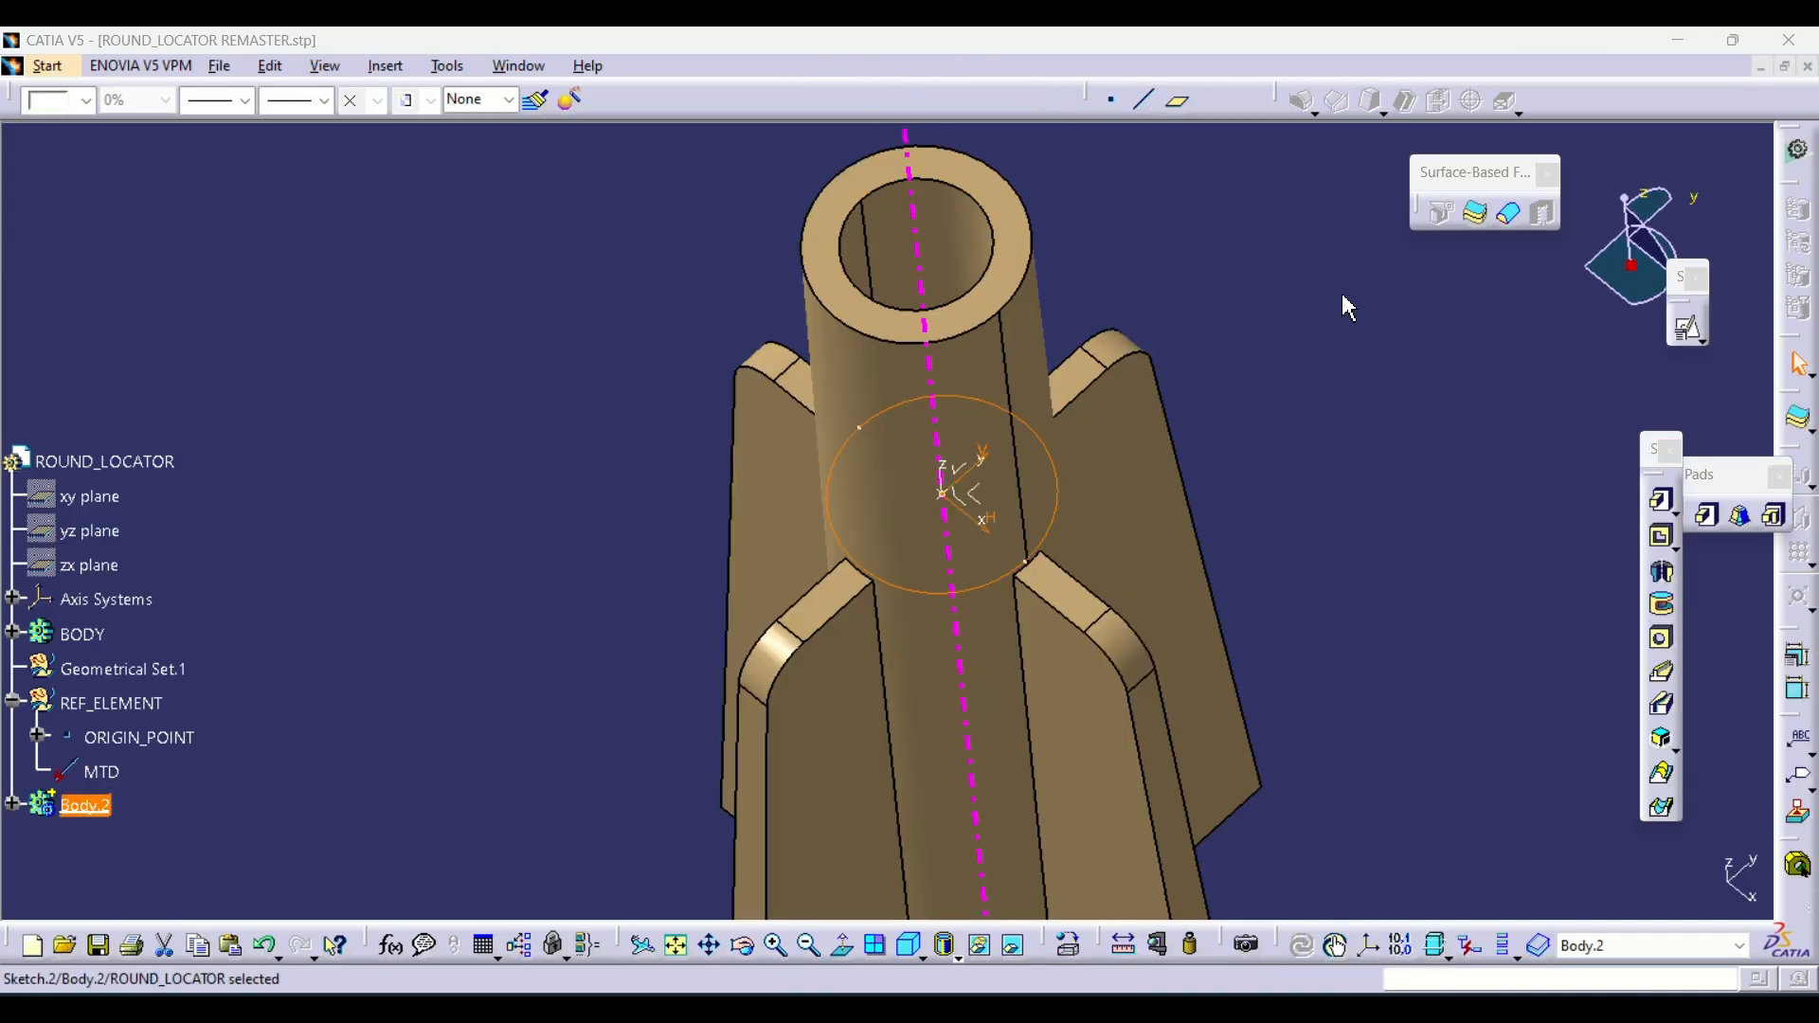
Pad the 6 mm circle with a first limit of 12.5 mm and an extension in the second limit direction
left_click(1666, 496)
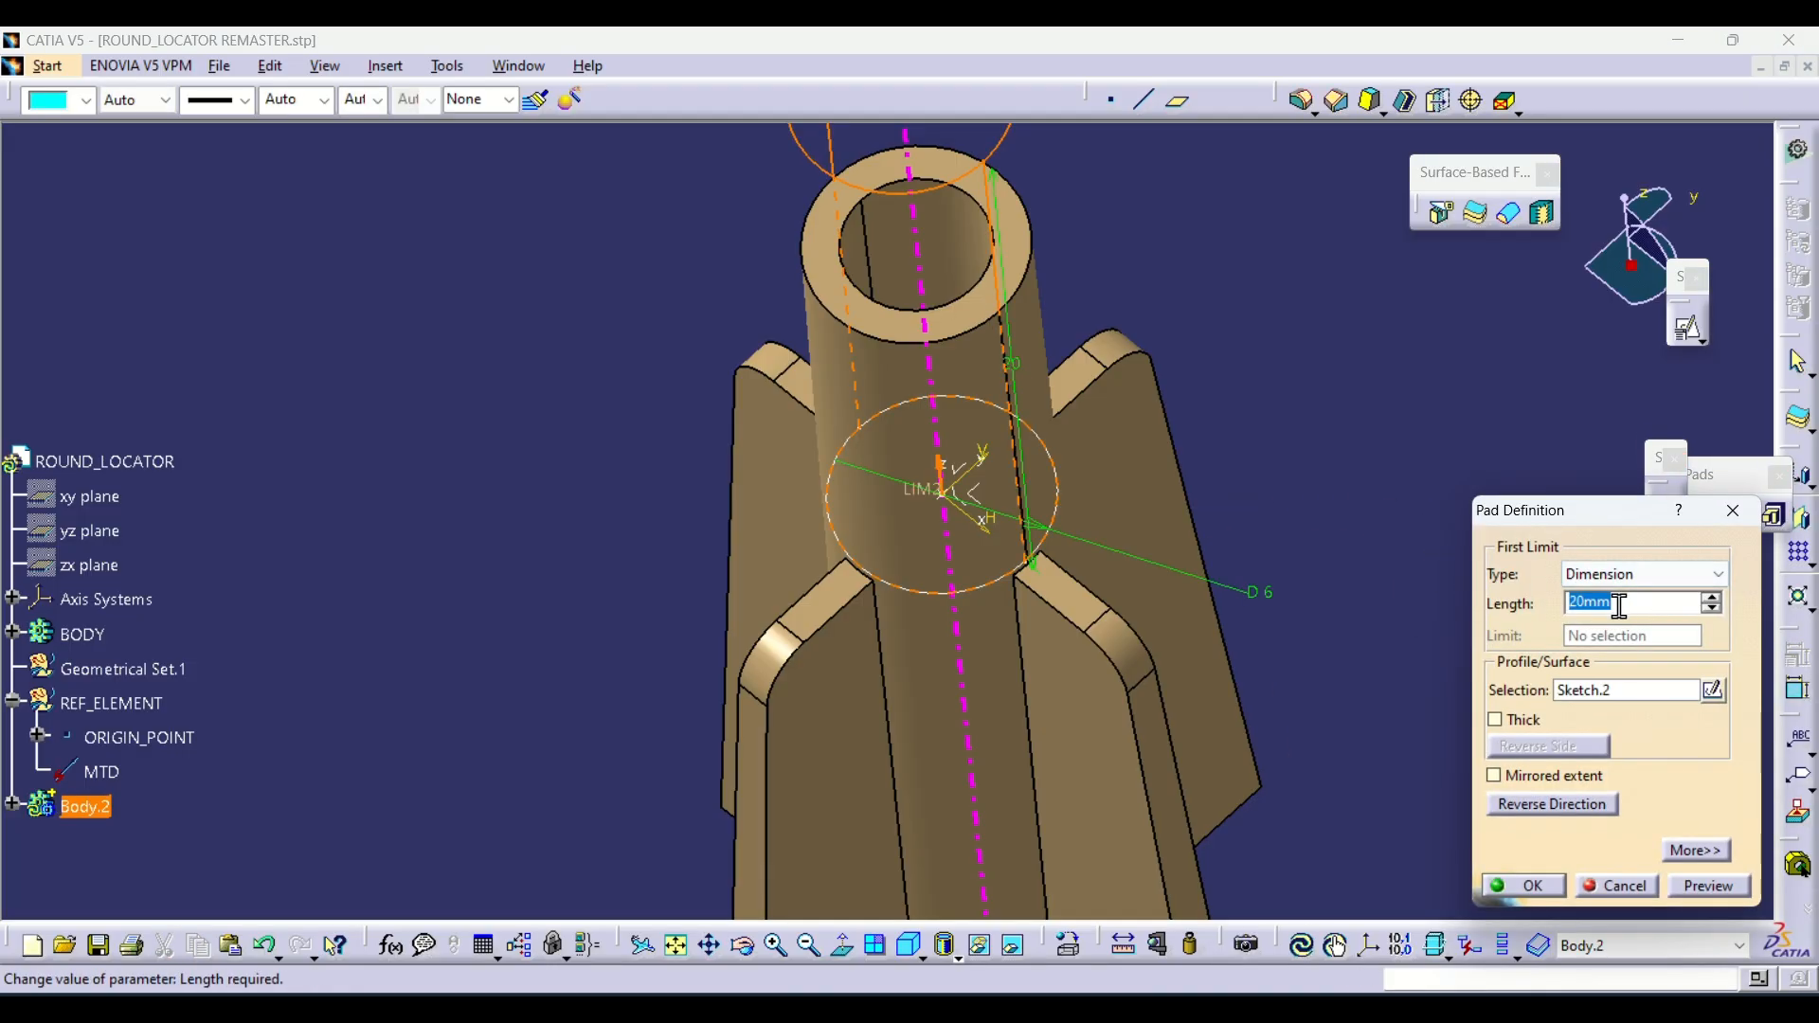
type("12.5")
key("Return")
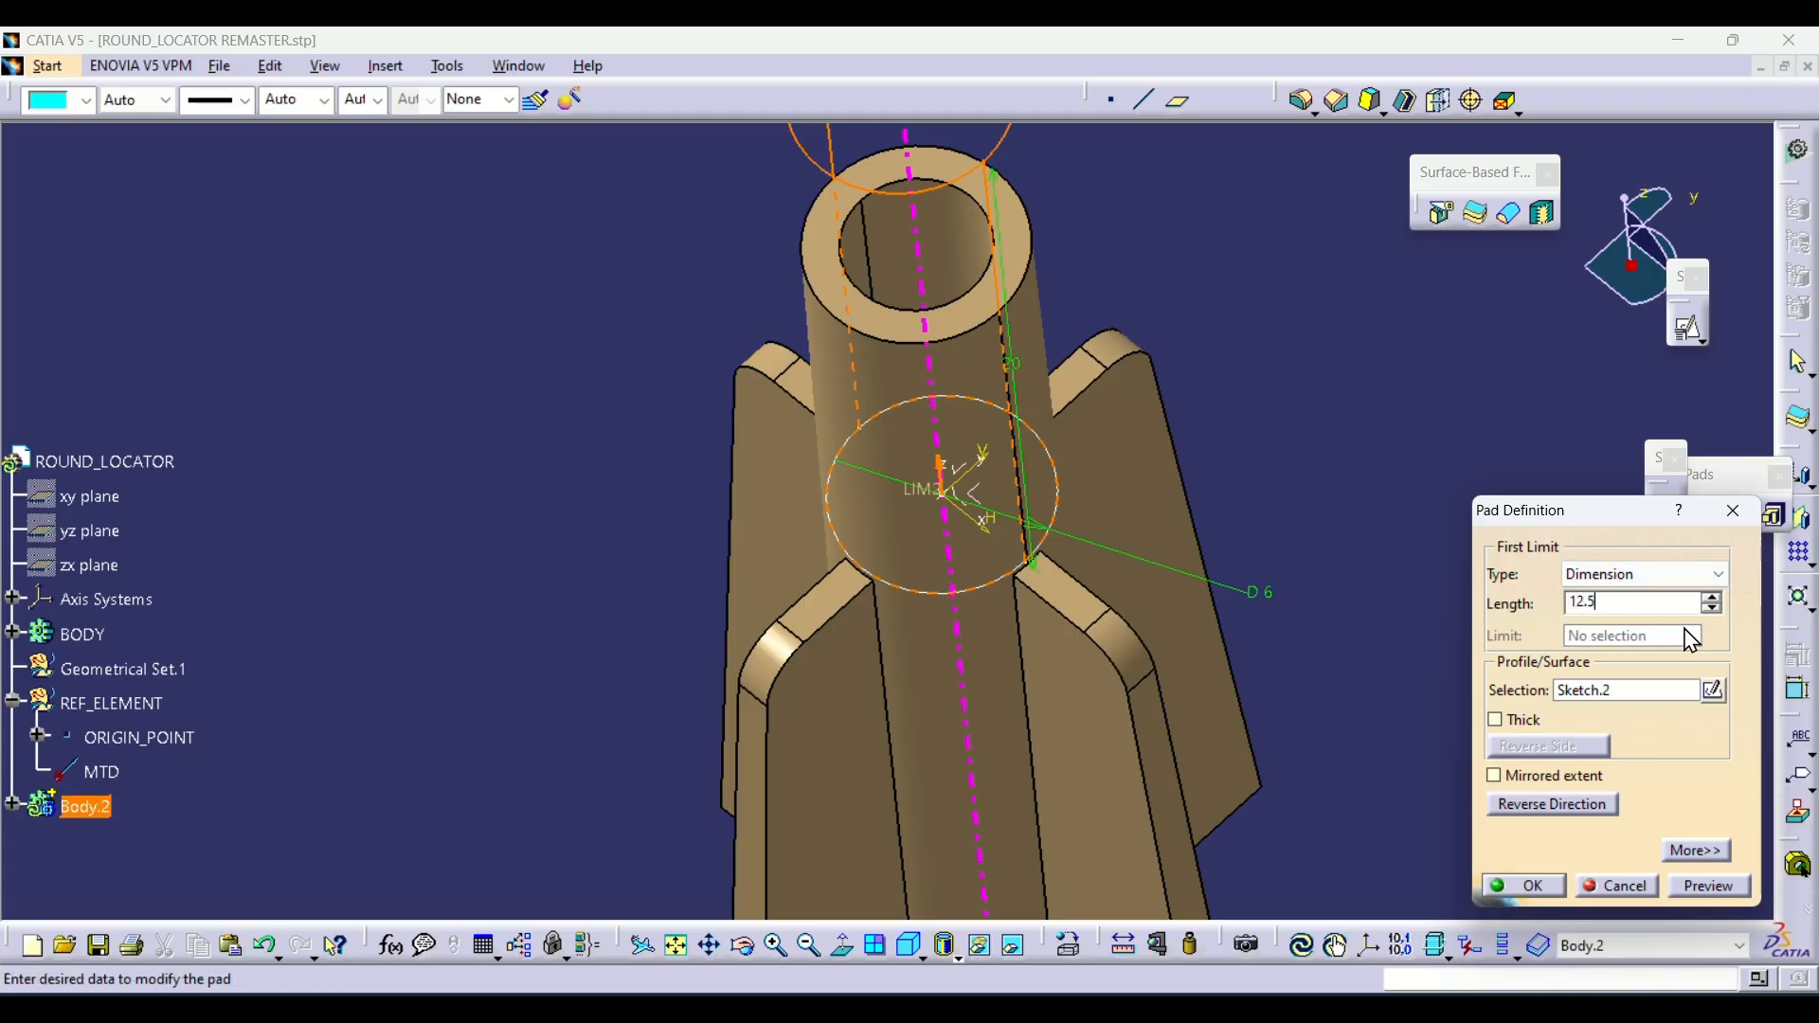
left_click(1684, 853)
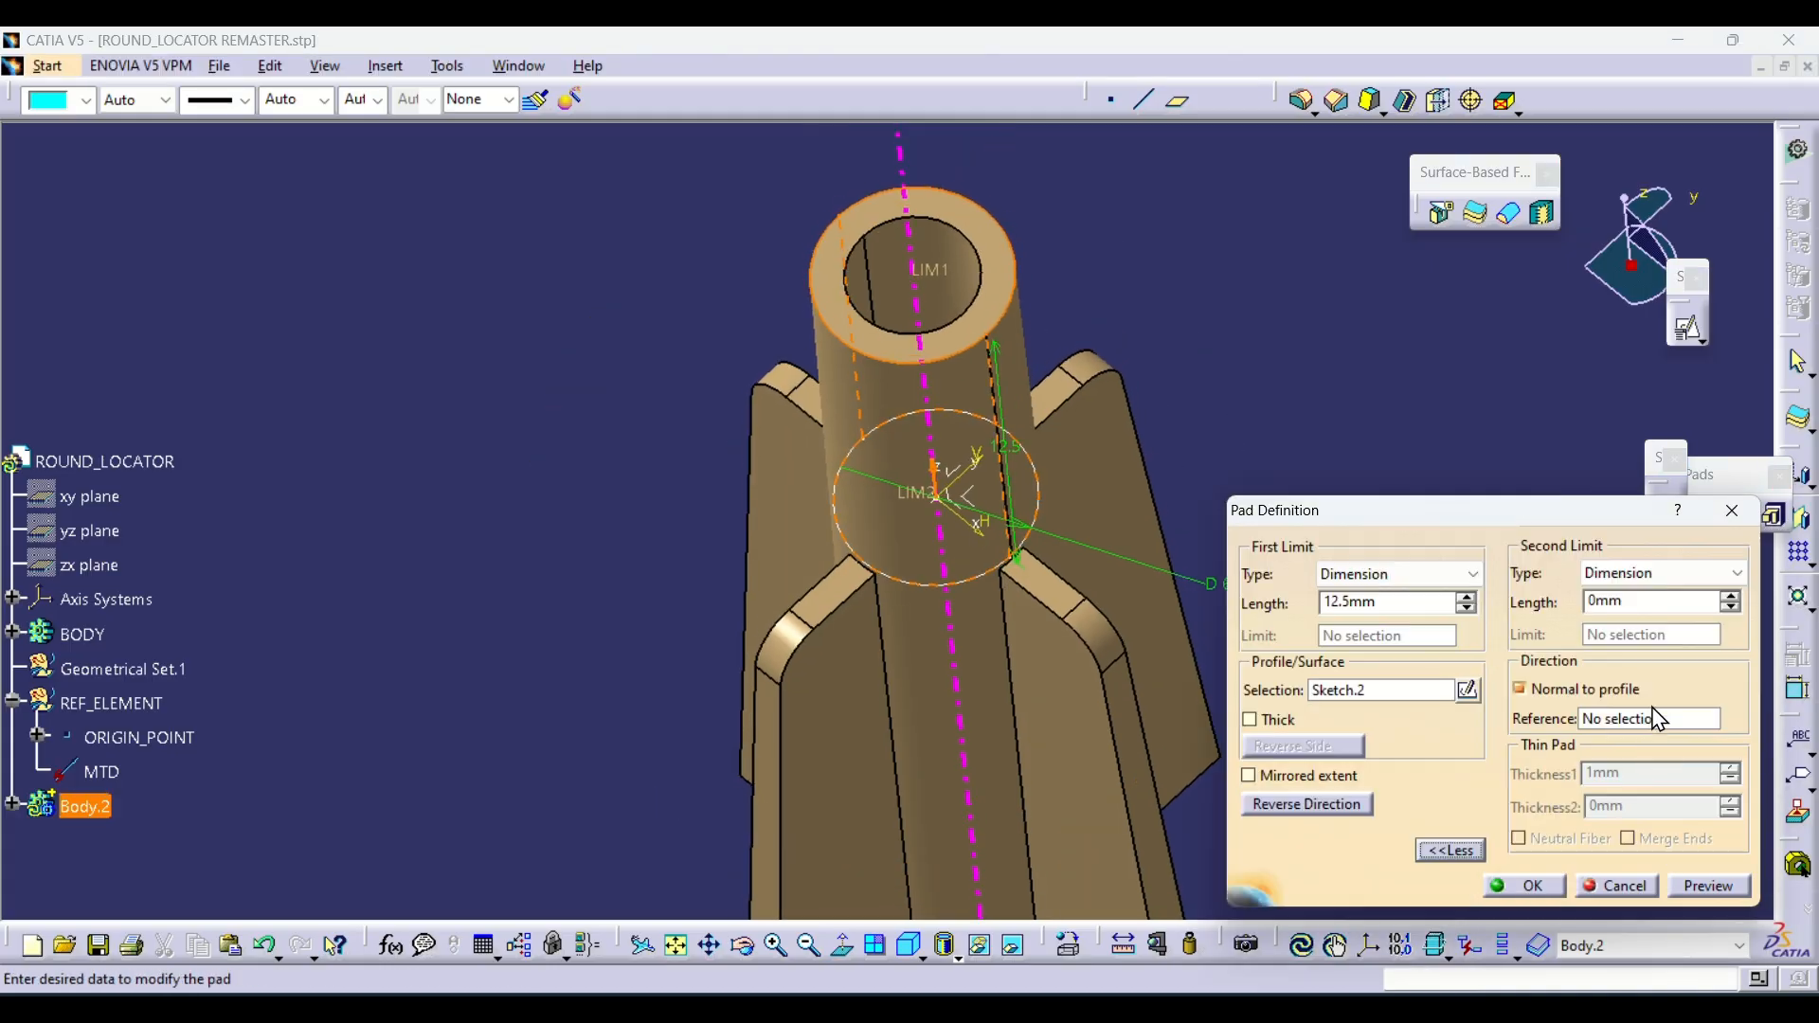
left_click(1660, 601)
left_click(1523, 885)
middle_click_drag(1251, 406, 1152, 375)
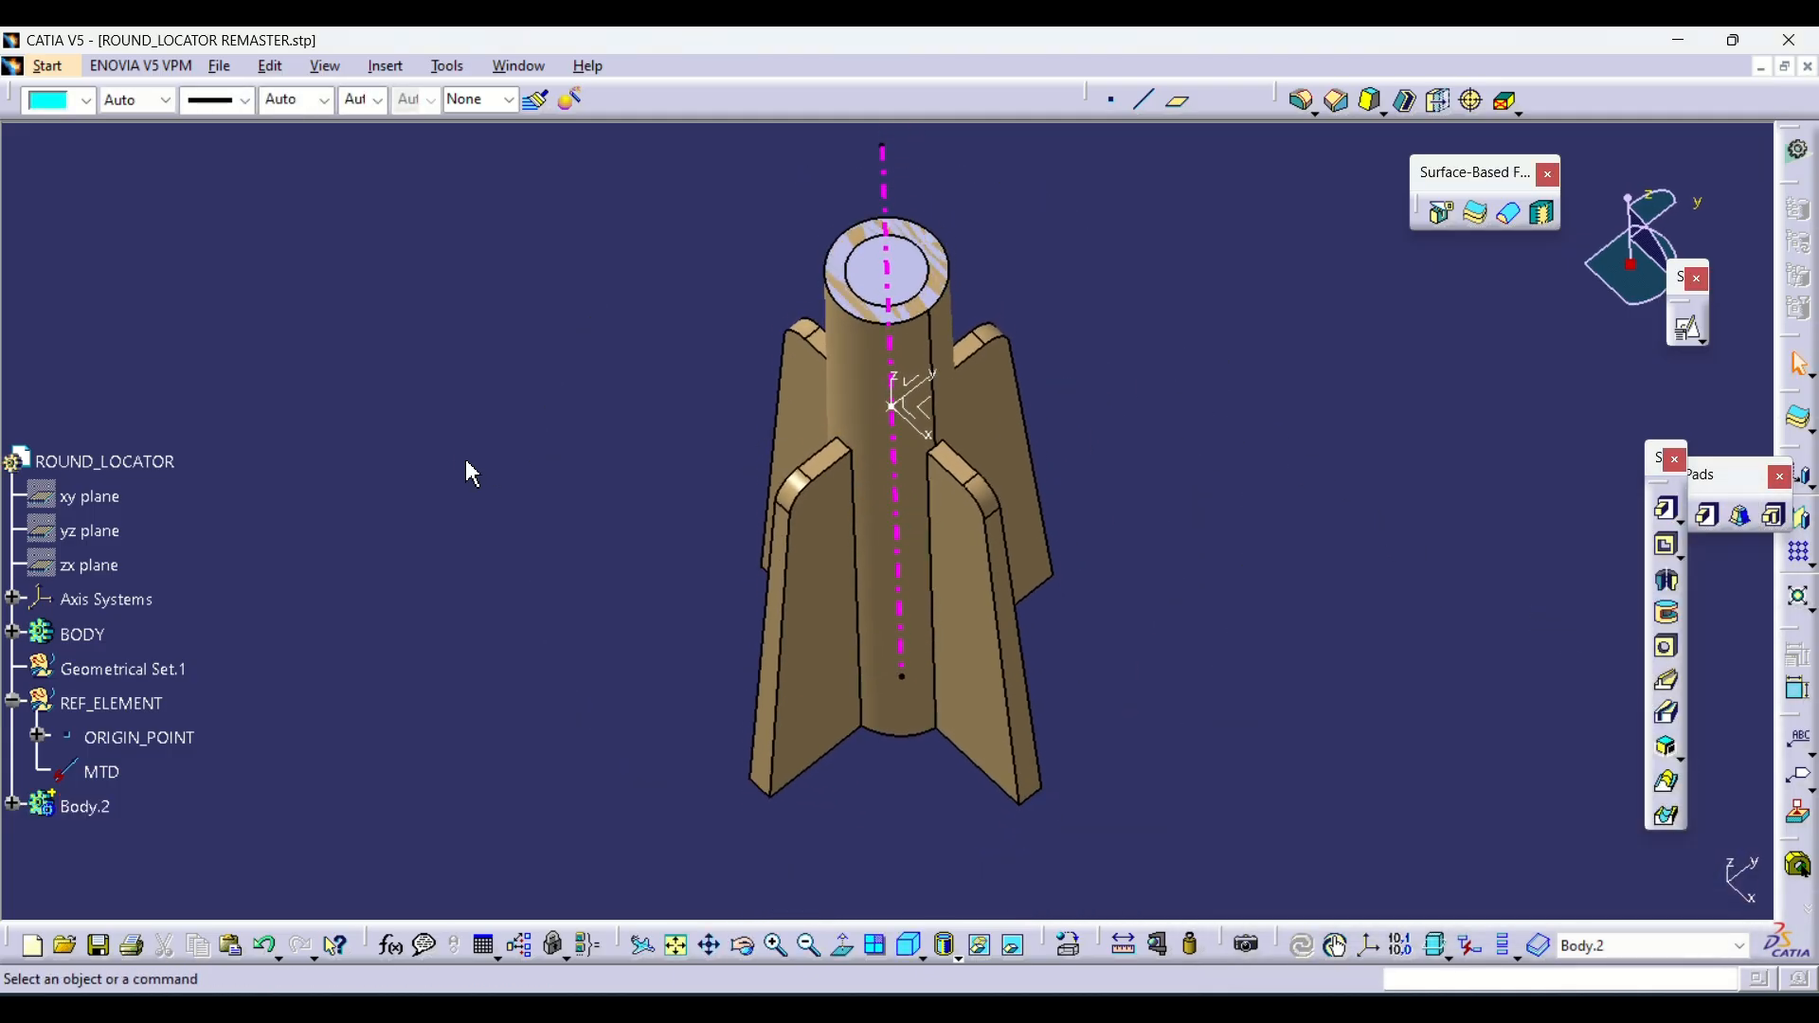
Hide the original BODY and apply a 0.5° draft to the cylinder's side face, with its top face as the neutral element
left_click(101, 637)
key("space")
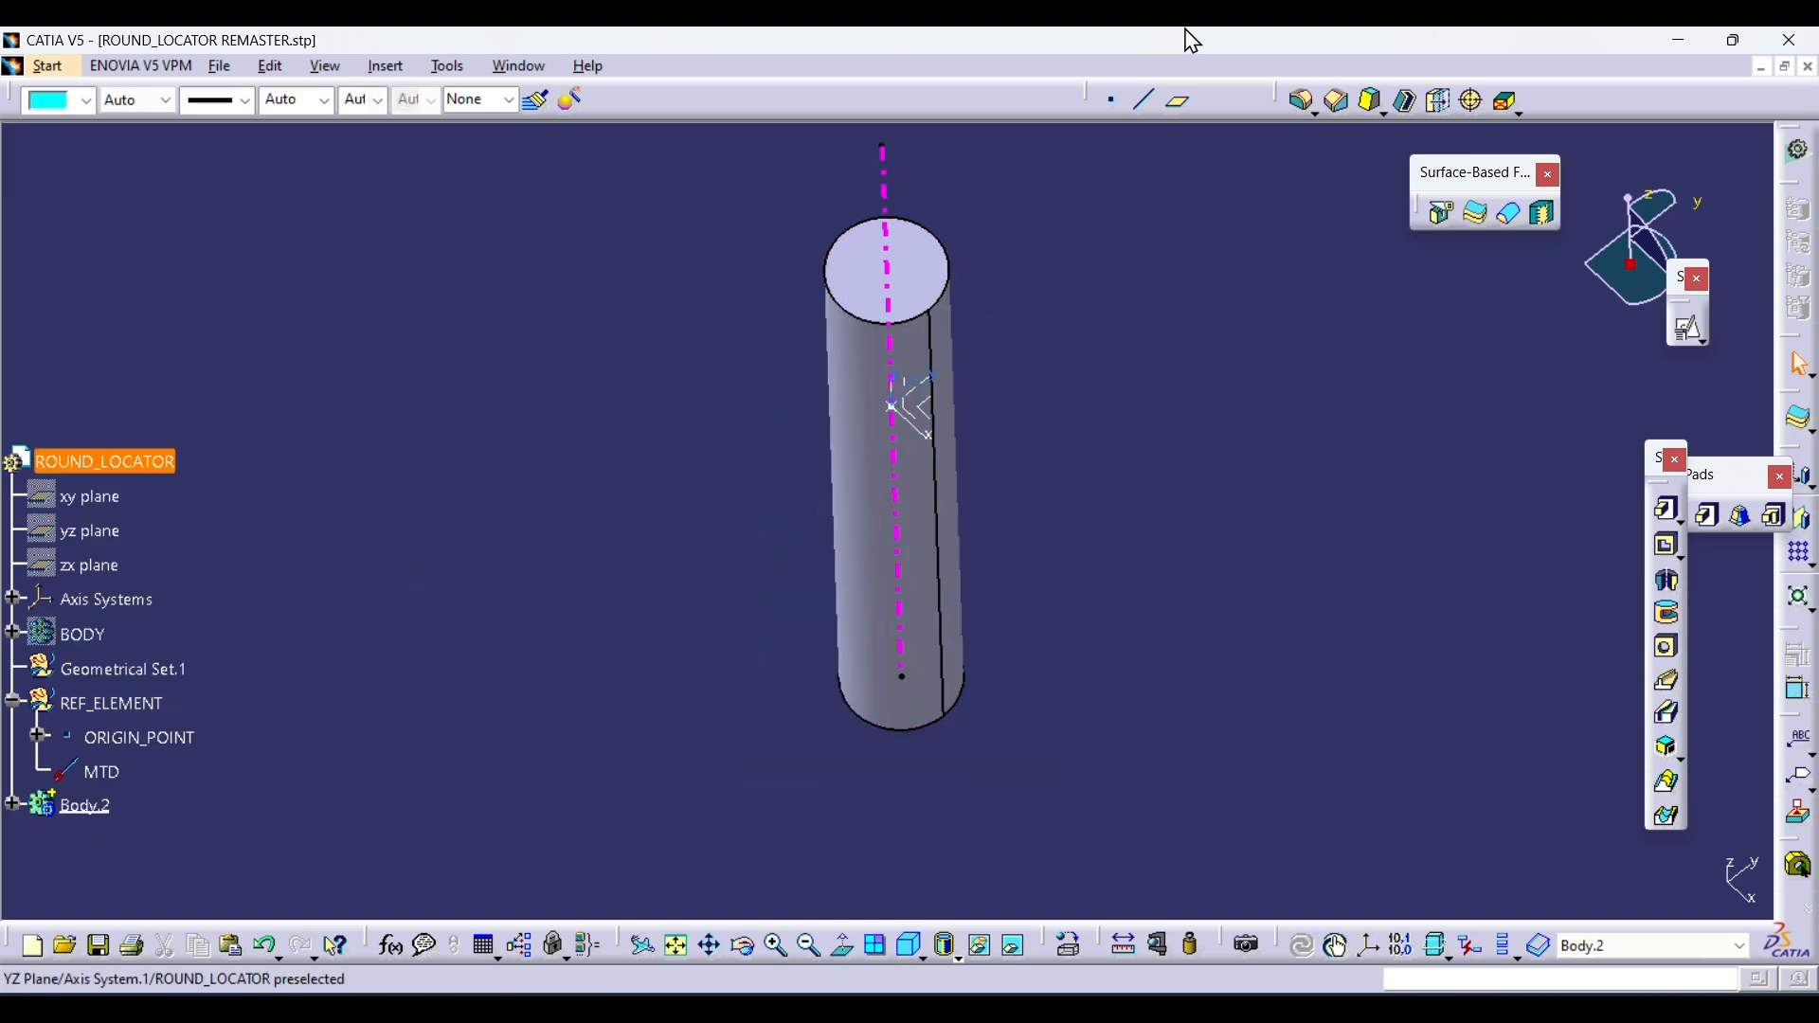
left_click(1374, 102)
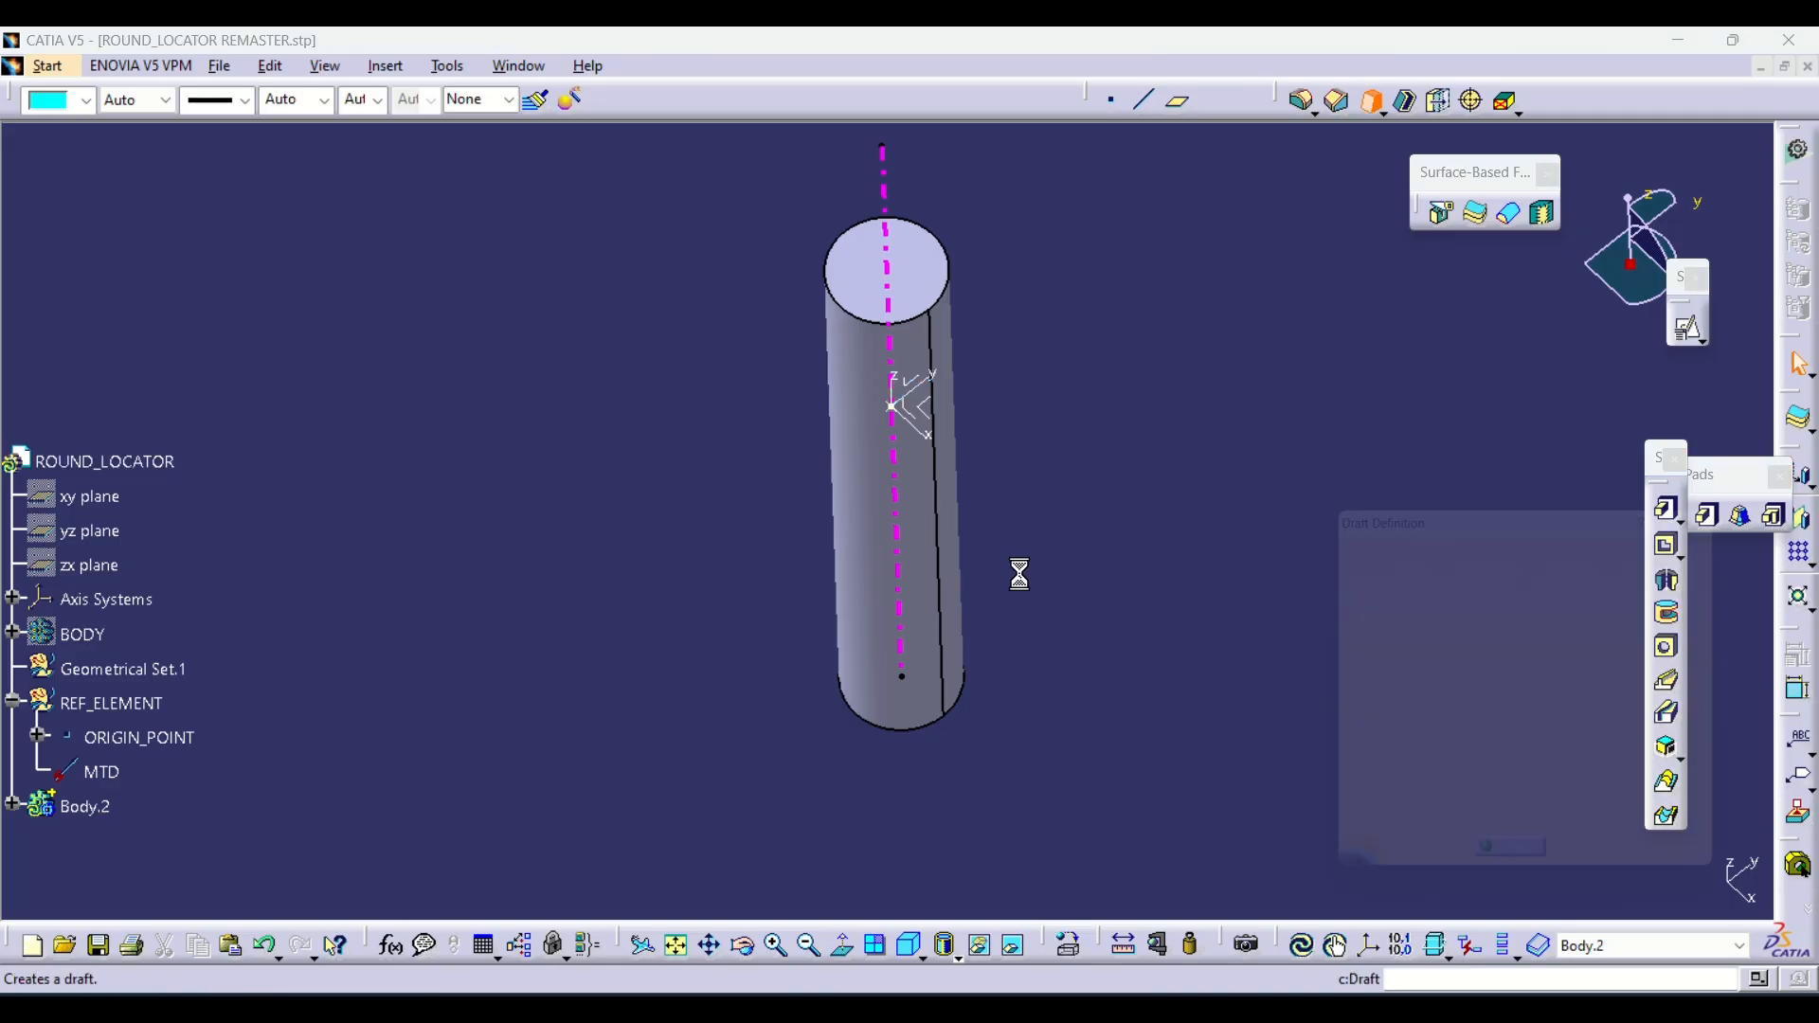
left_click(938, 534)
middle_click_drag(938, 534, 957, 446)
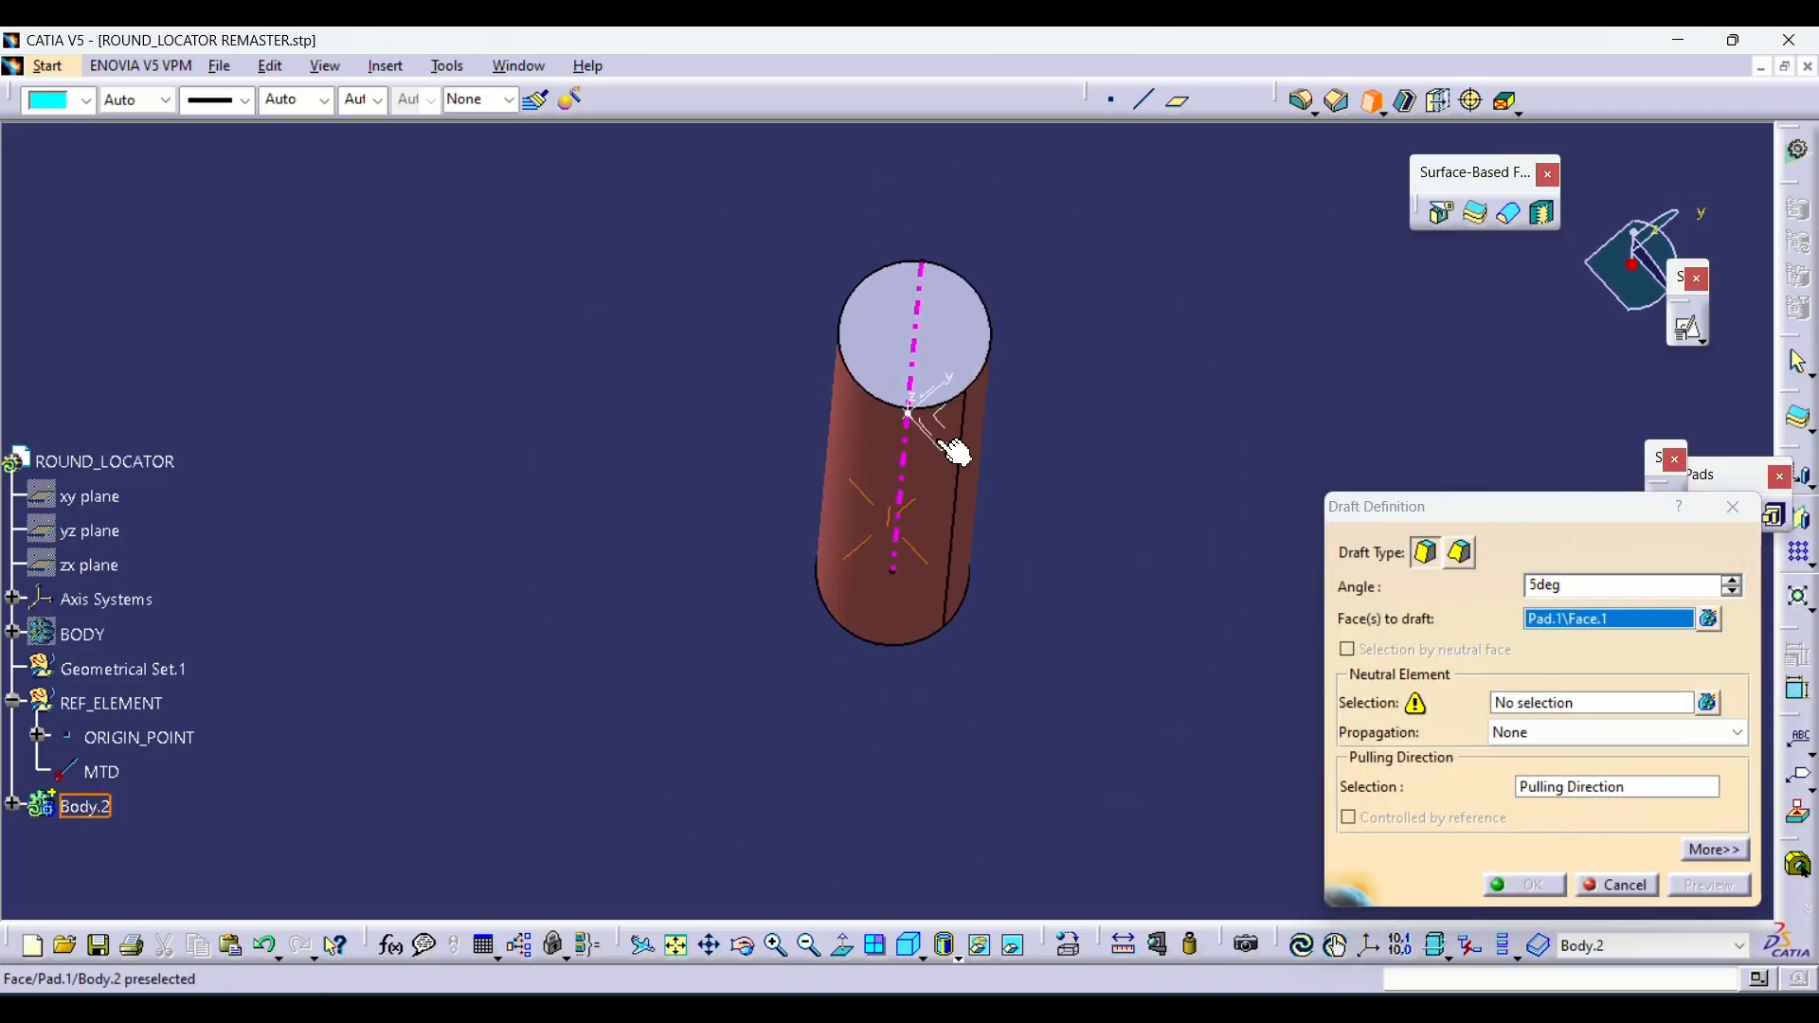
left_click(985, 337)
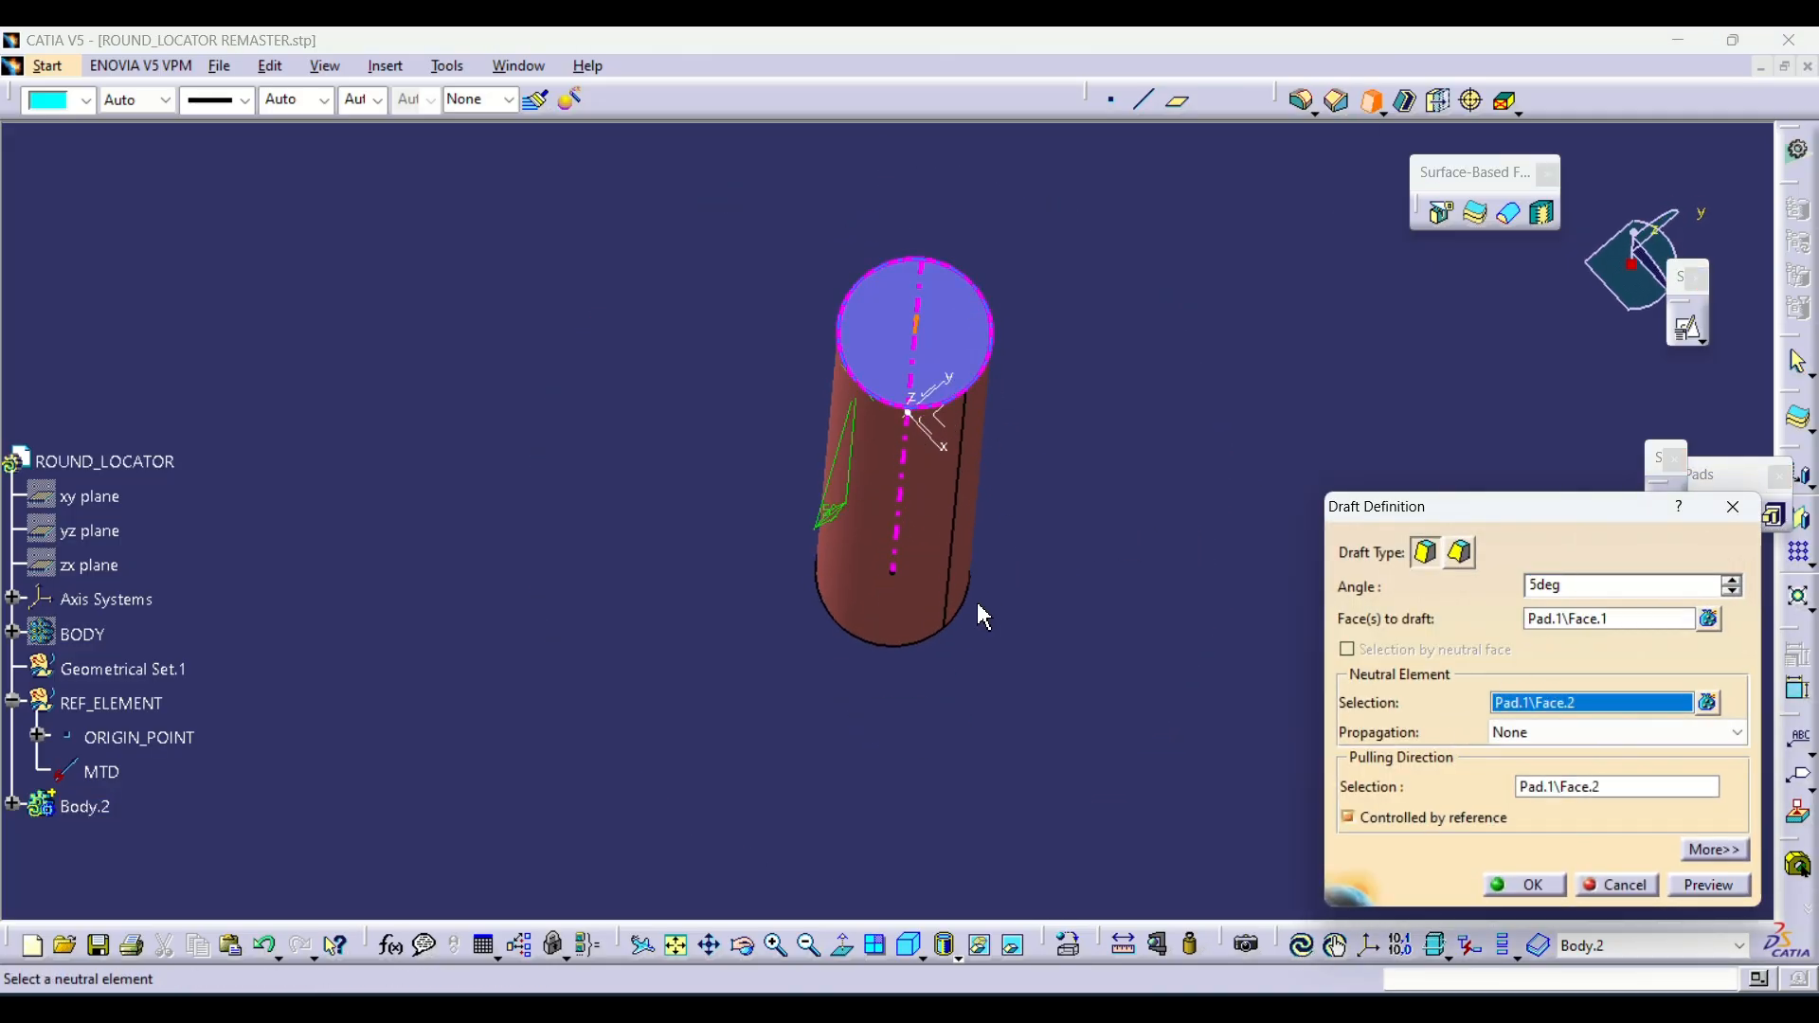
middle_click_drag(978, 609, 965, 509)
double_click(1539, 585)
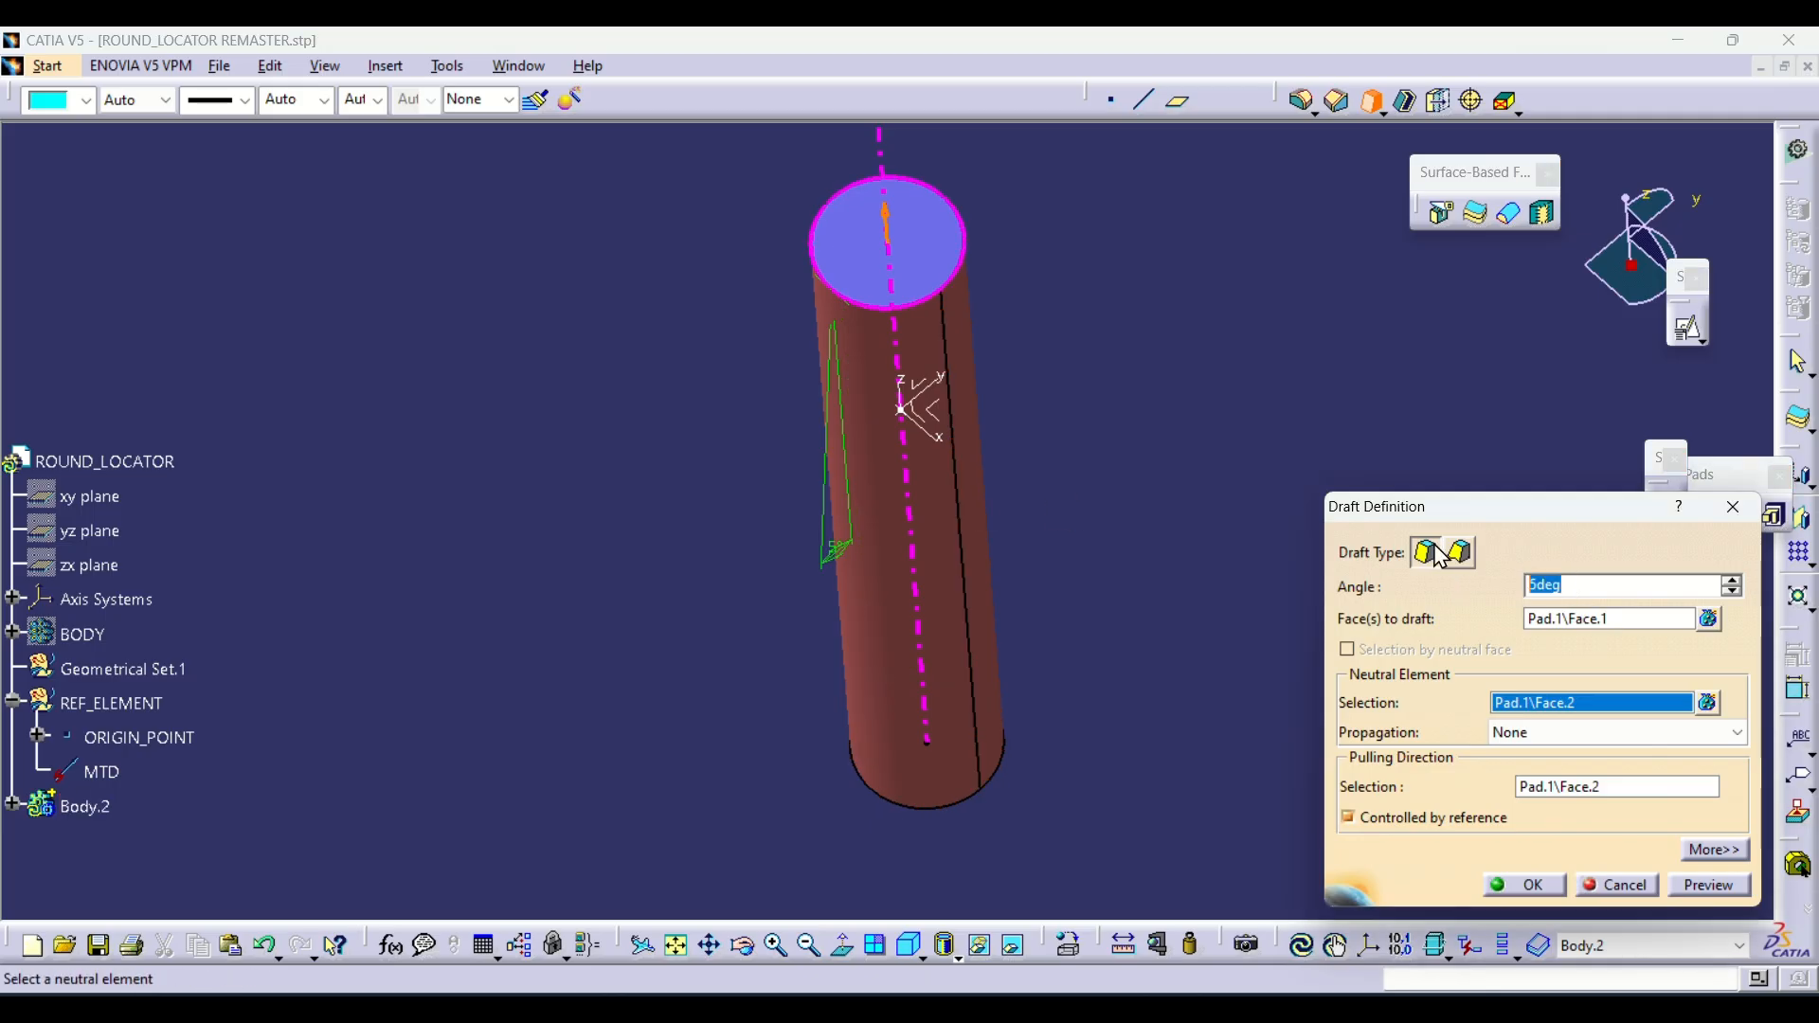
middle_click_drag(1247, 524, 1246, 524)
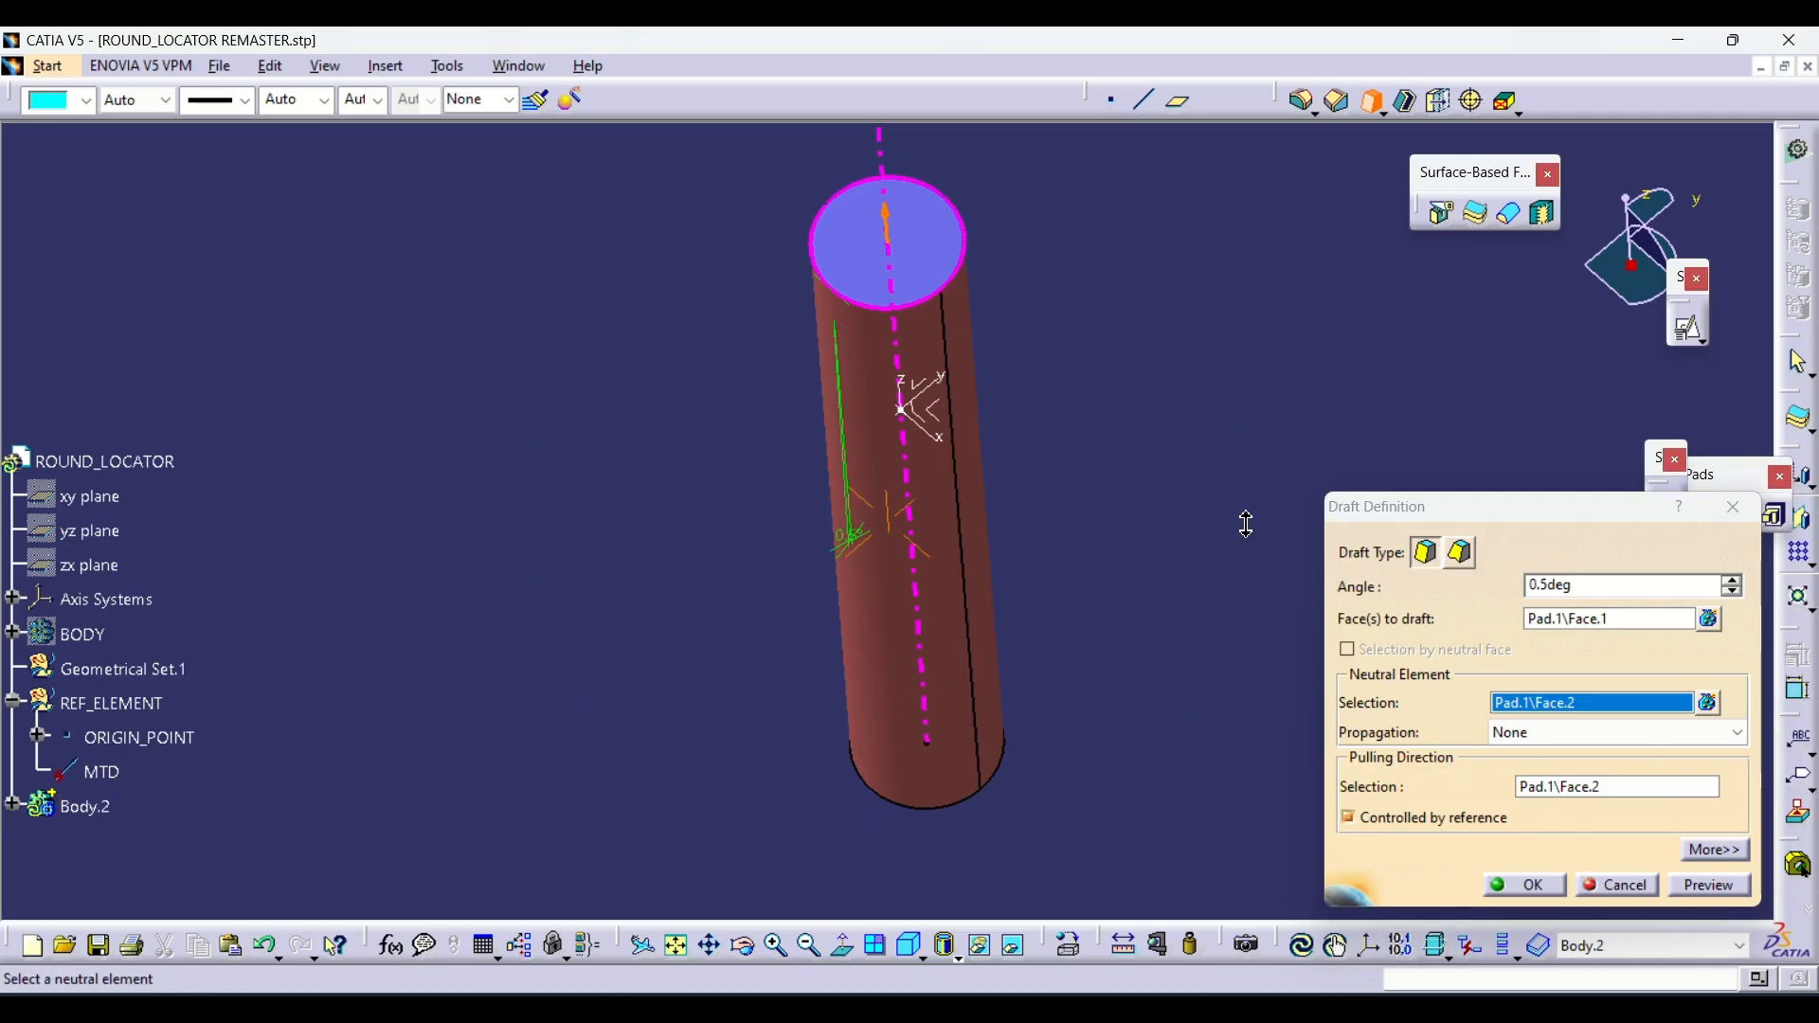
left_click(1532, 884)
middle_click_drag(1498, 865, 636, 626)
Insert a new body after Body.2 and define it as the in-work object
key("alt+i")
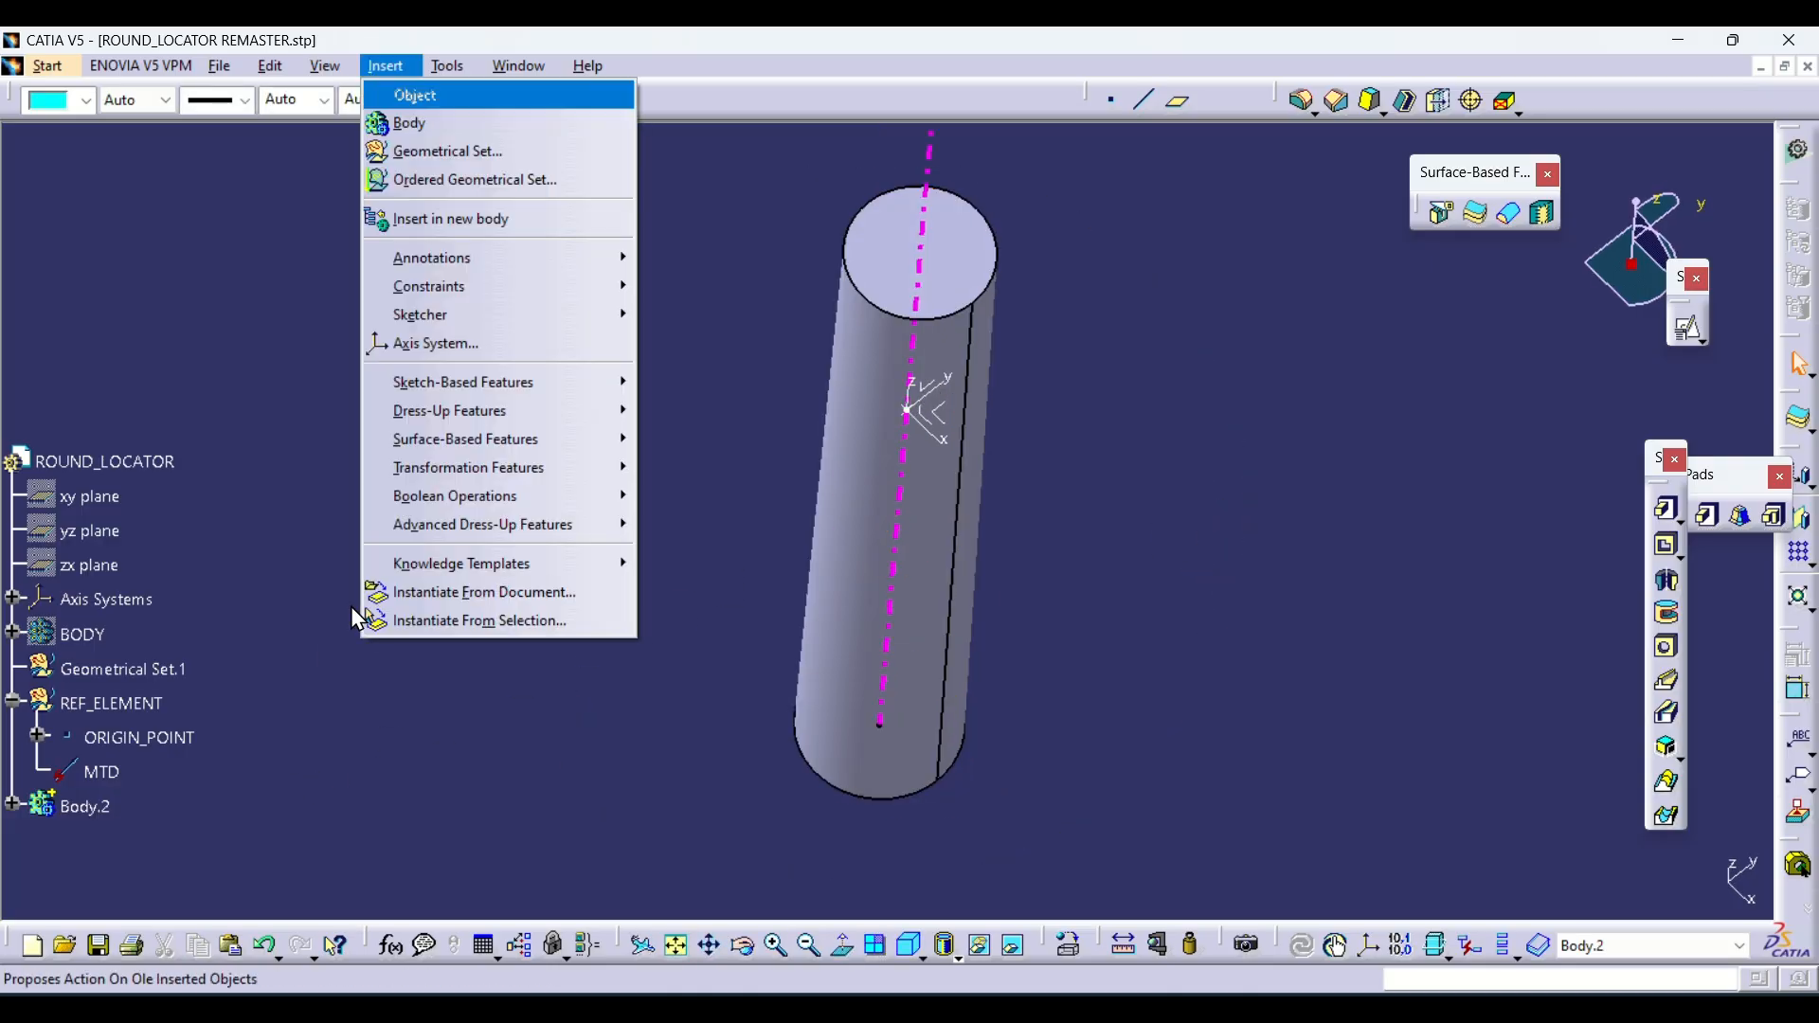
key("b")
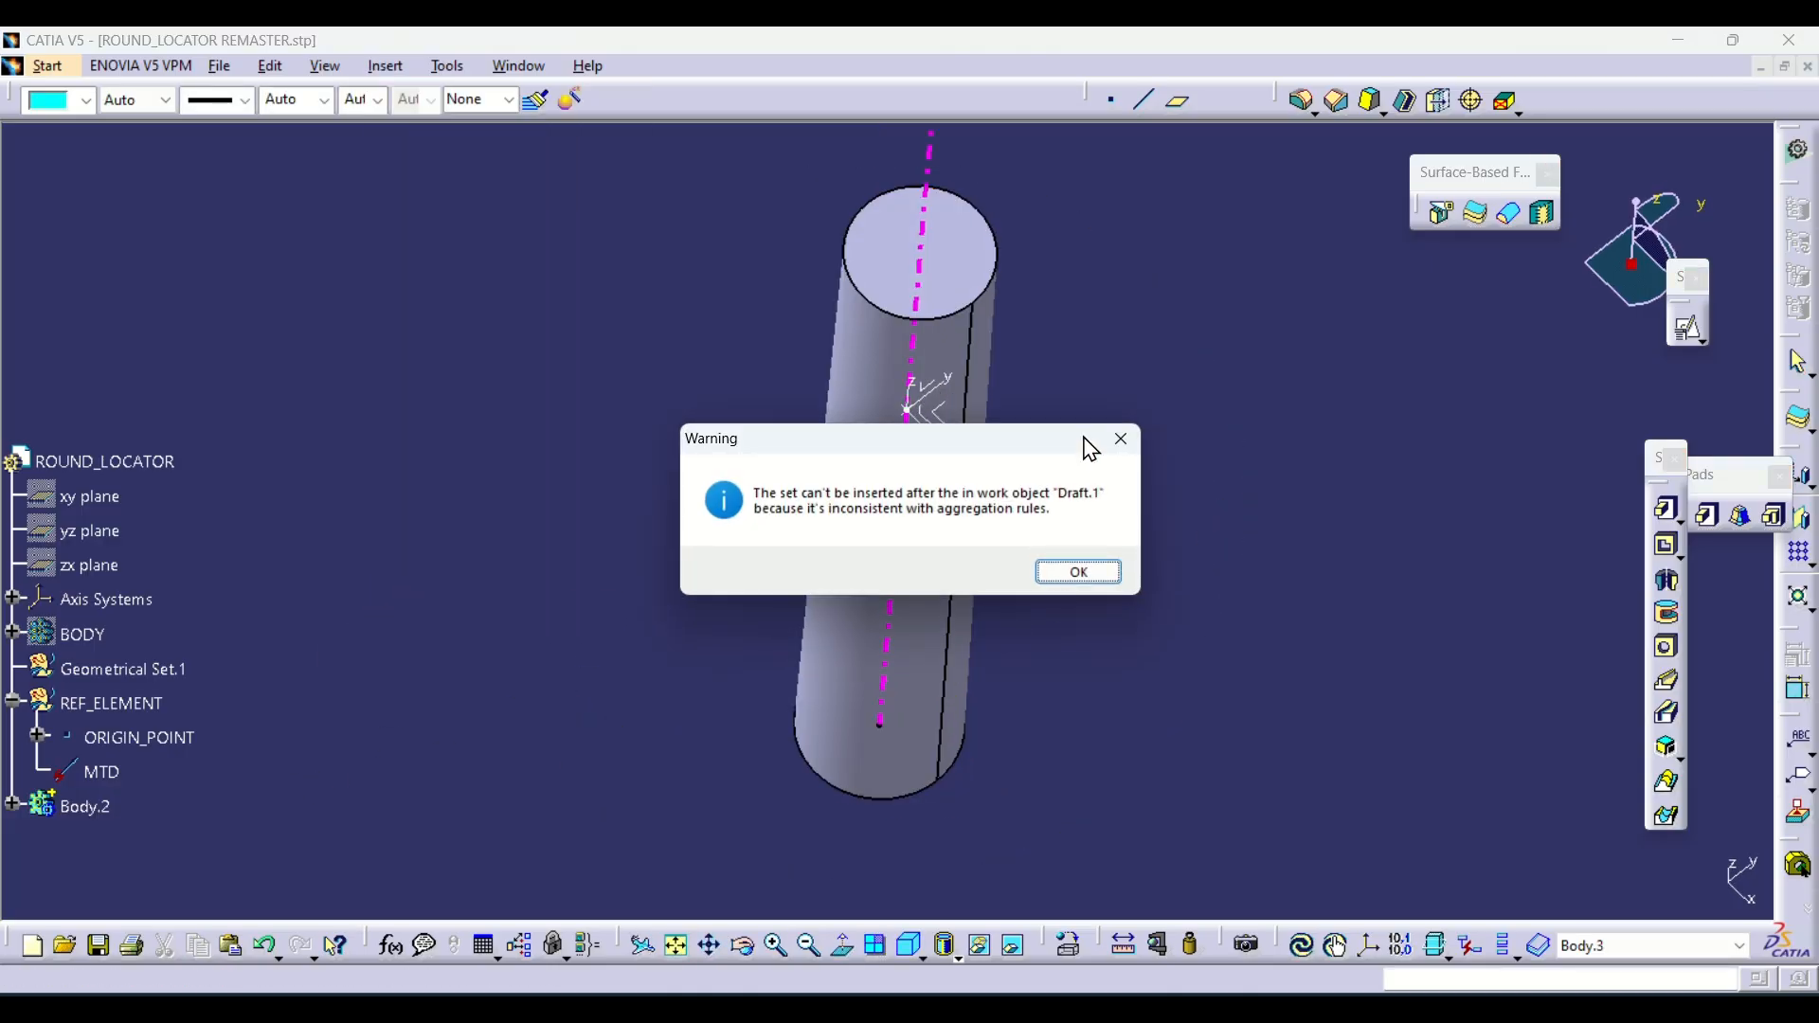
left_click(1121, 439)
right_click(68, 843)
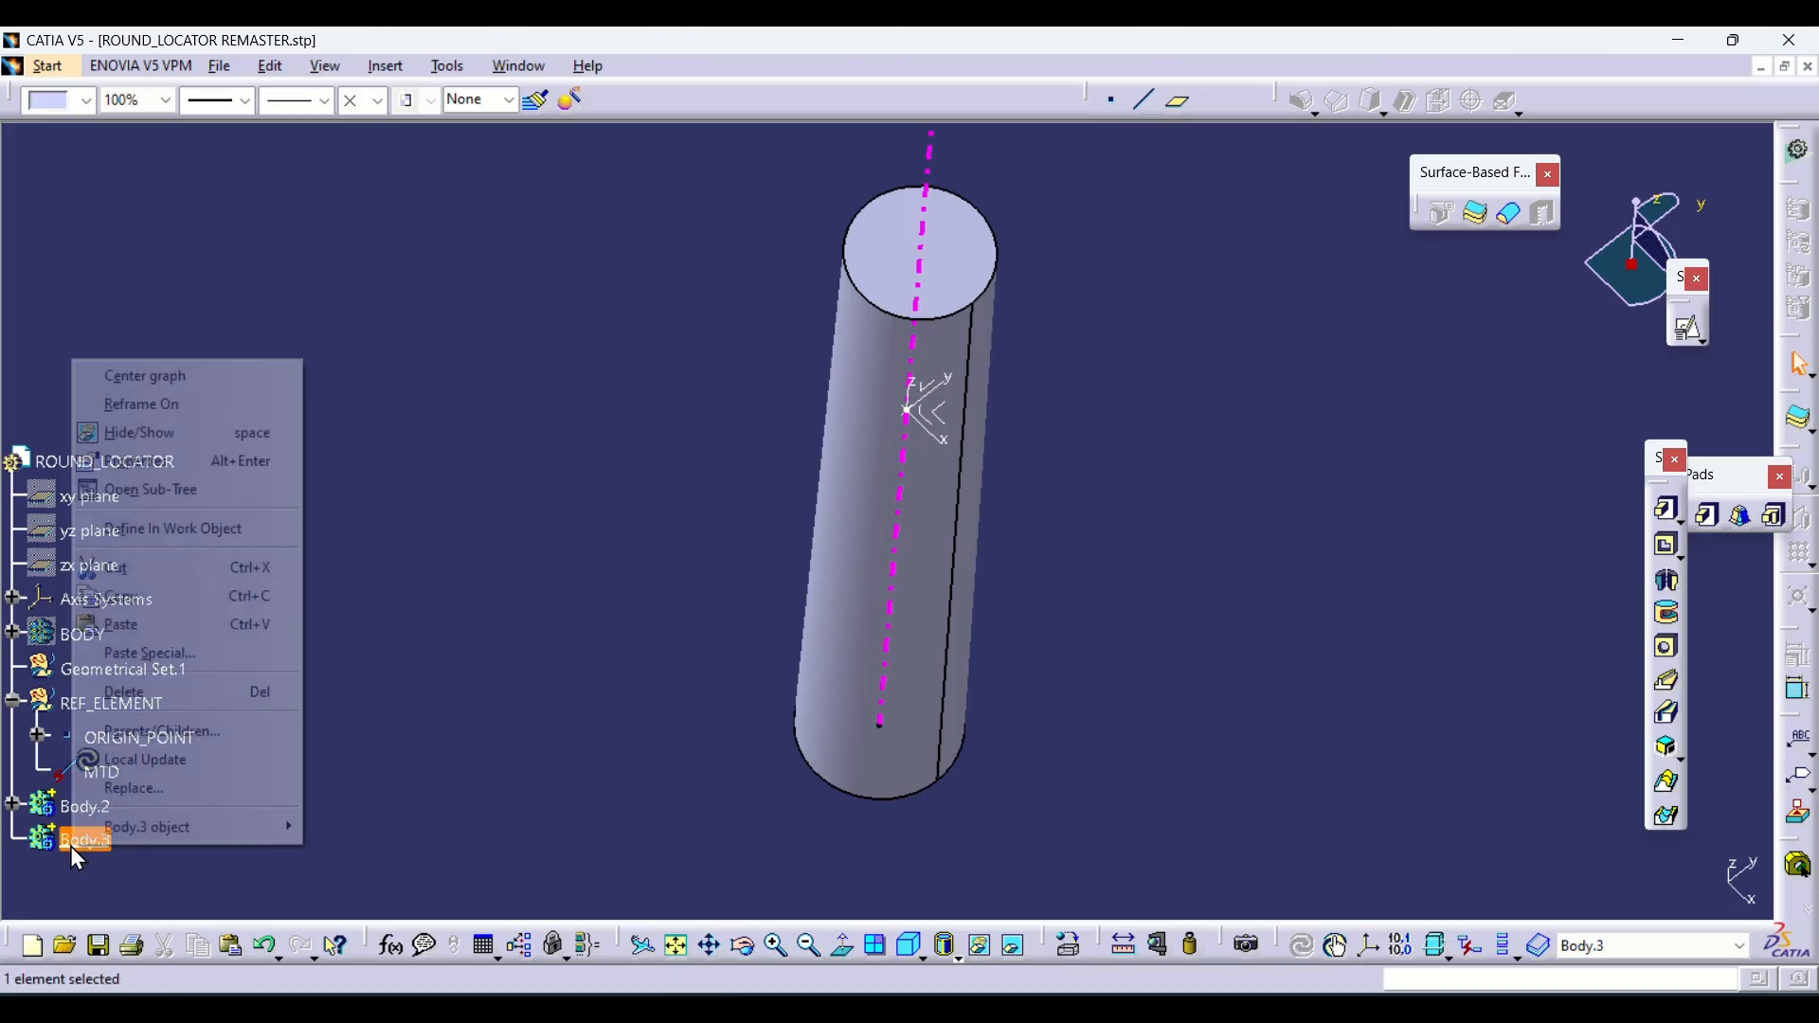
left_click(175, 527)
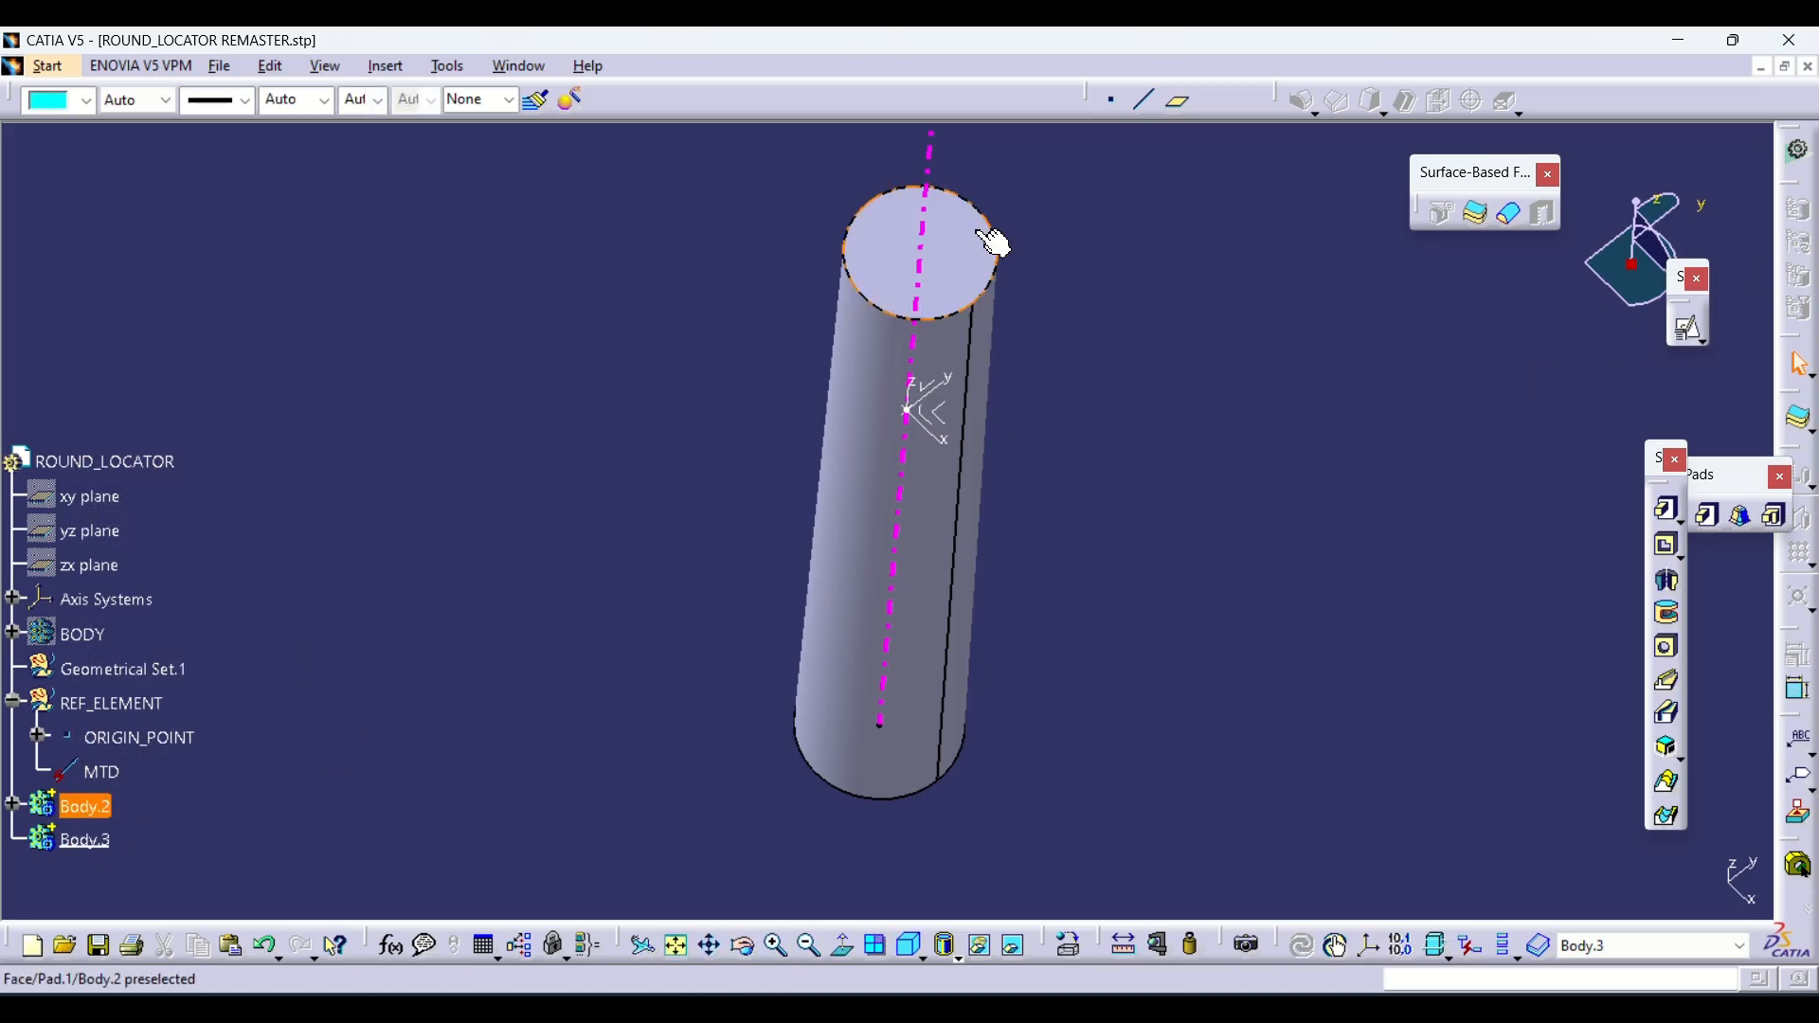
Show the original BODY again together with the rebuilt cylinder
middle_click_drag(1089, 215, 1071, 311)
left_click(99, 640)
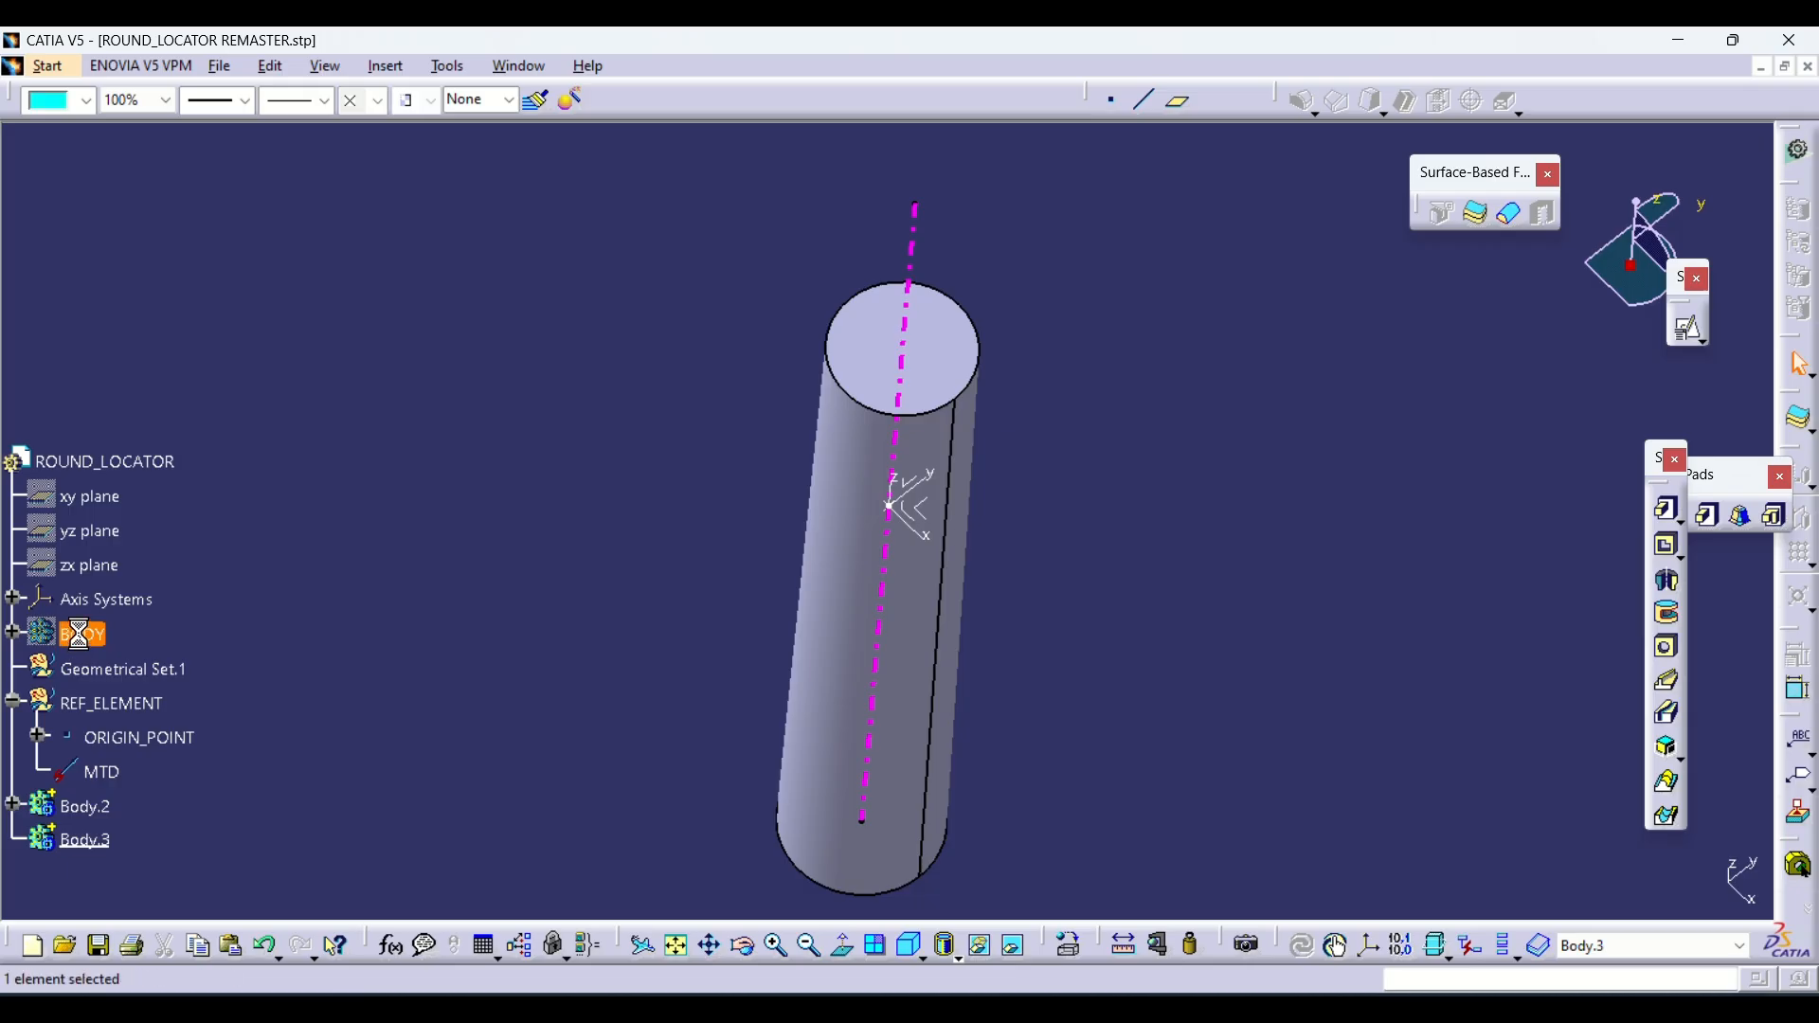
key("space")
middle_click_drag(730, 427, 708, 400)
middle_click_drag(1090, 417, 1055, 515)
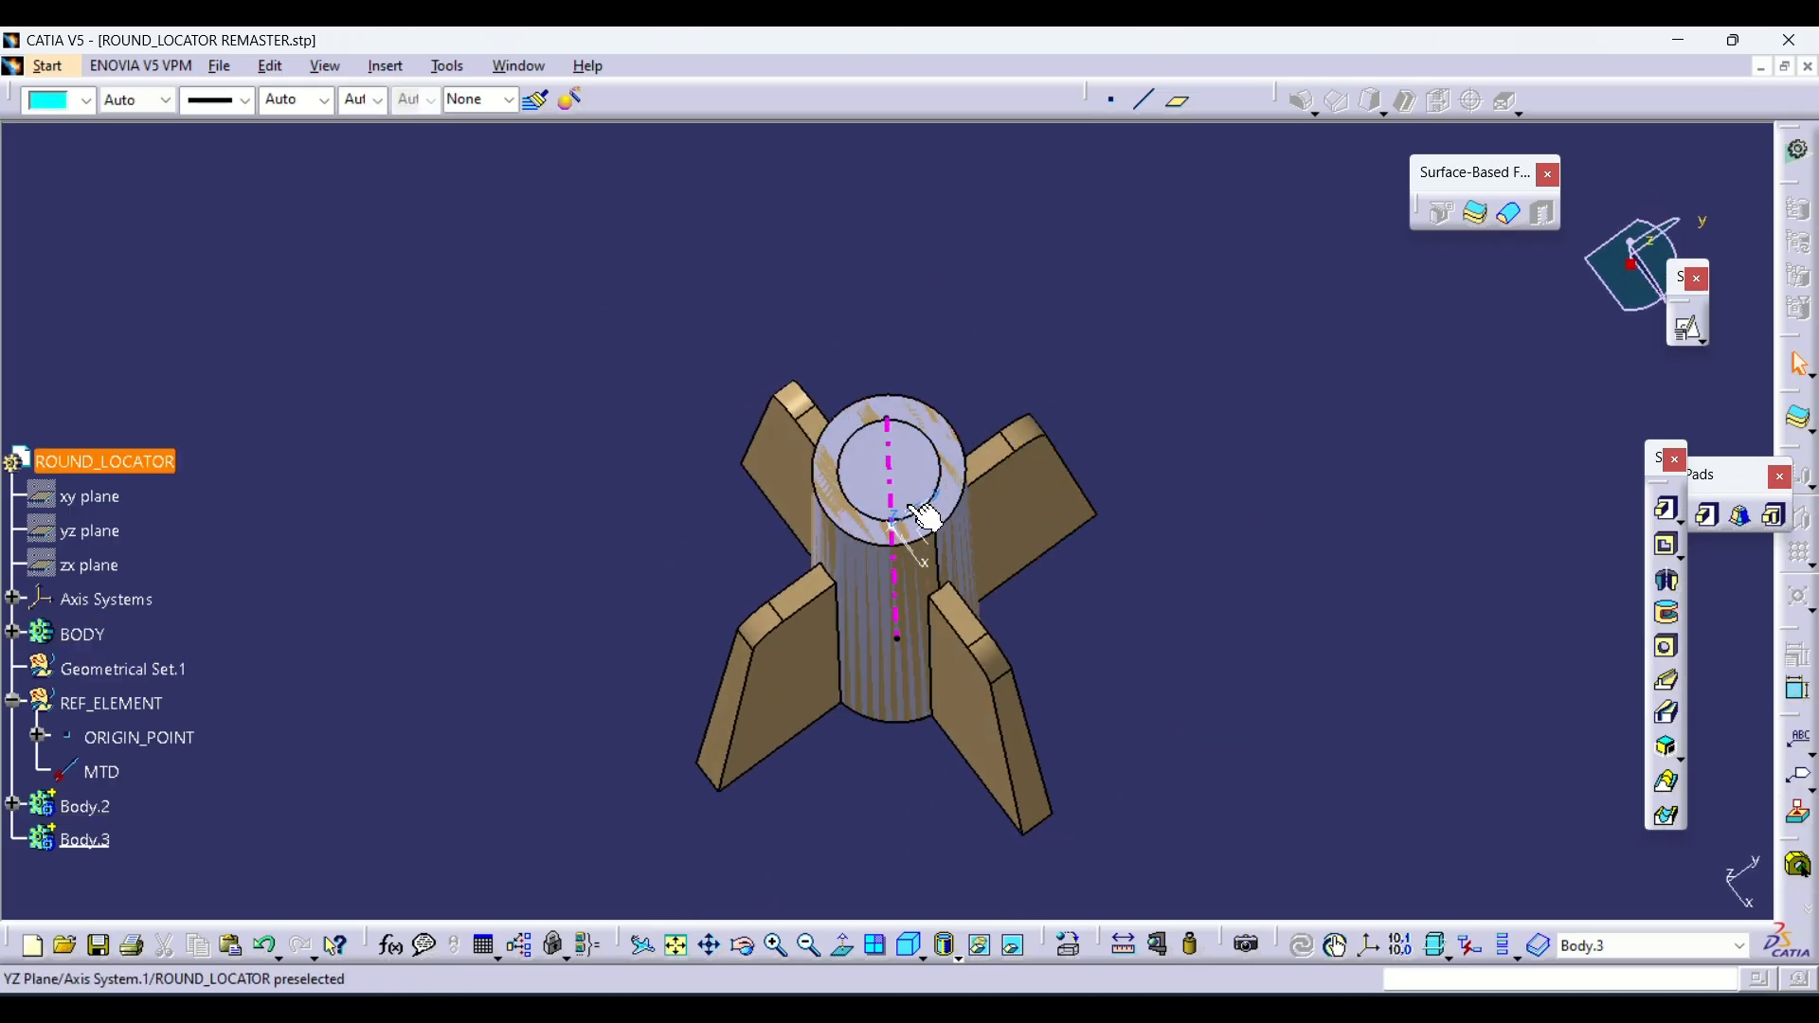
middle_click_drag(1031, 386, 1056, 387)
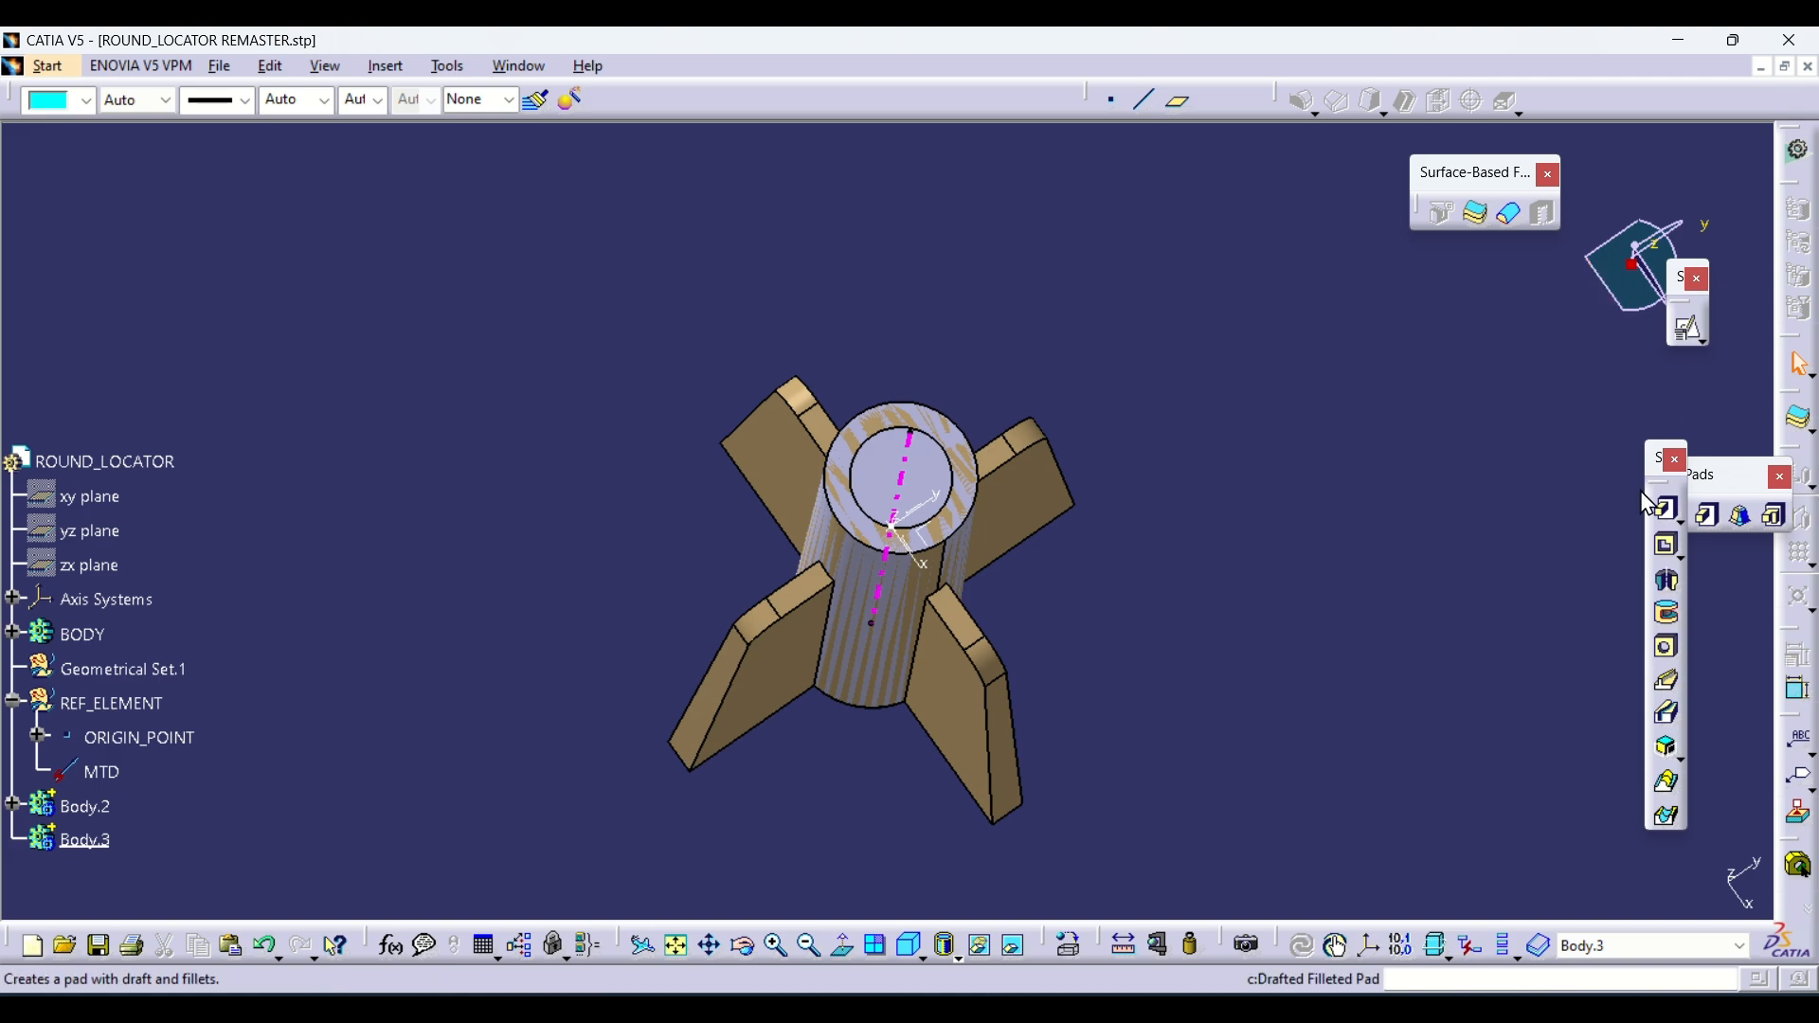
Start a positioned sketch in Body.3 on the axis system's XY plane, with its origin as the projection point of ORIGIN_POINT
left_click(1673, 331)
scroll(936, 527, "up", 4)
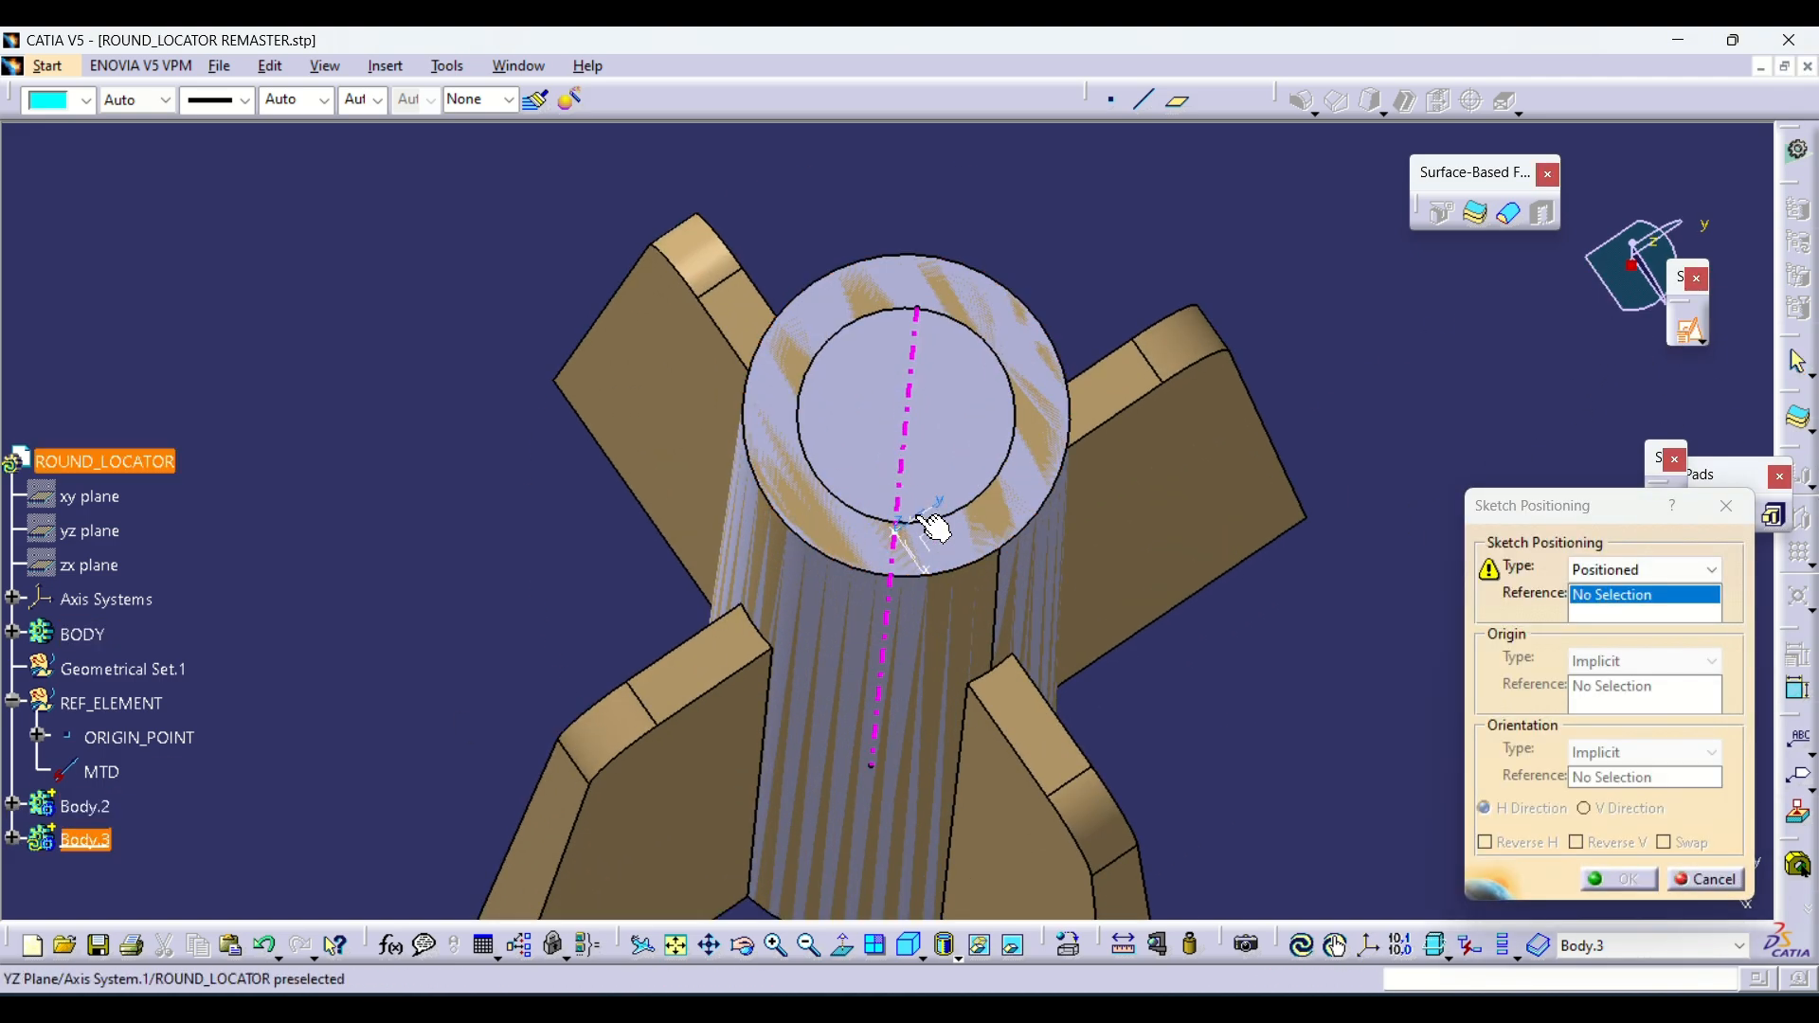
left_click(907, 563)
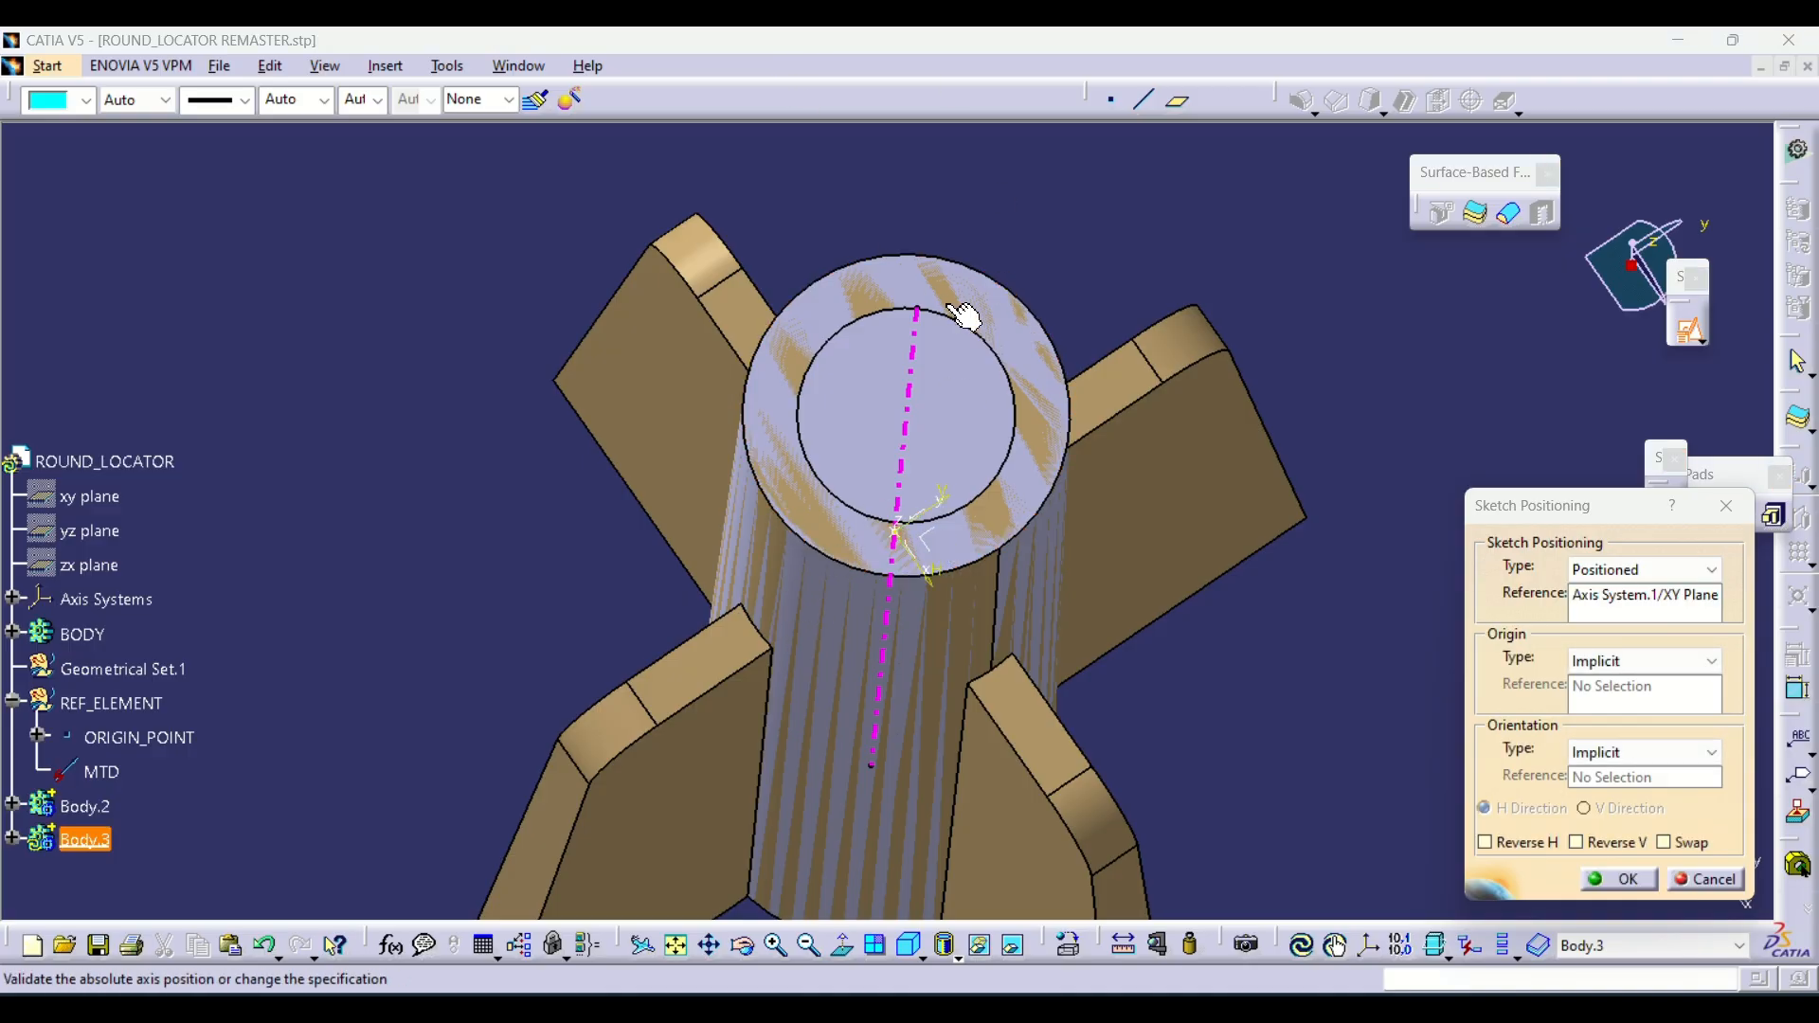
middle_click_drag(962, 312, 930, 429)
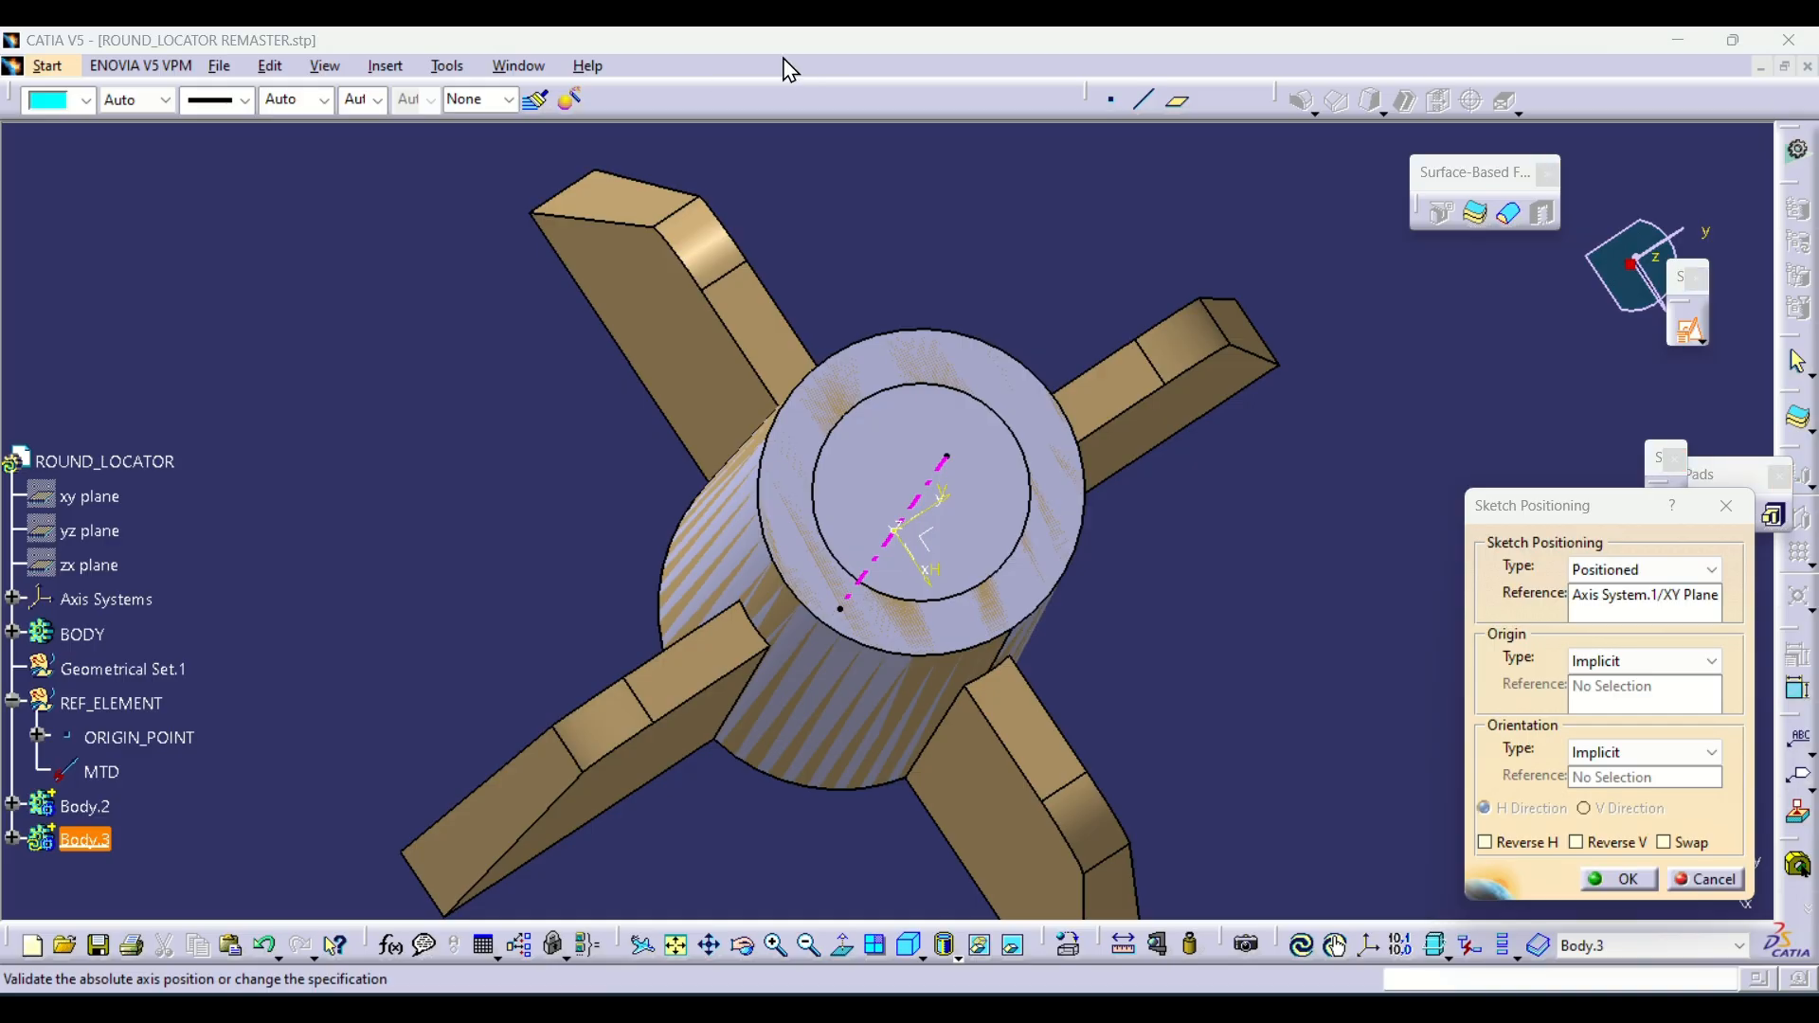
middle_click_drag(834, 548, 869, 433)
middle_click_drag(931, 326, 967, 426)
middle_click_drag(1025, 590, 957, 540)
left_click(1623, 669)
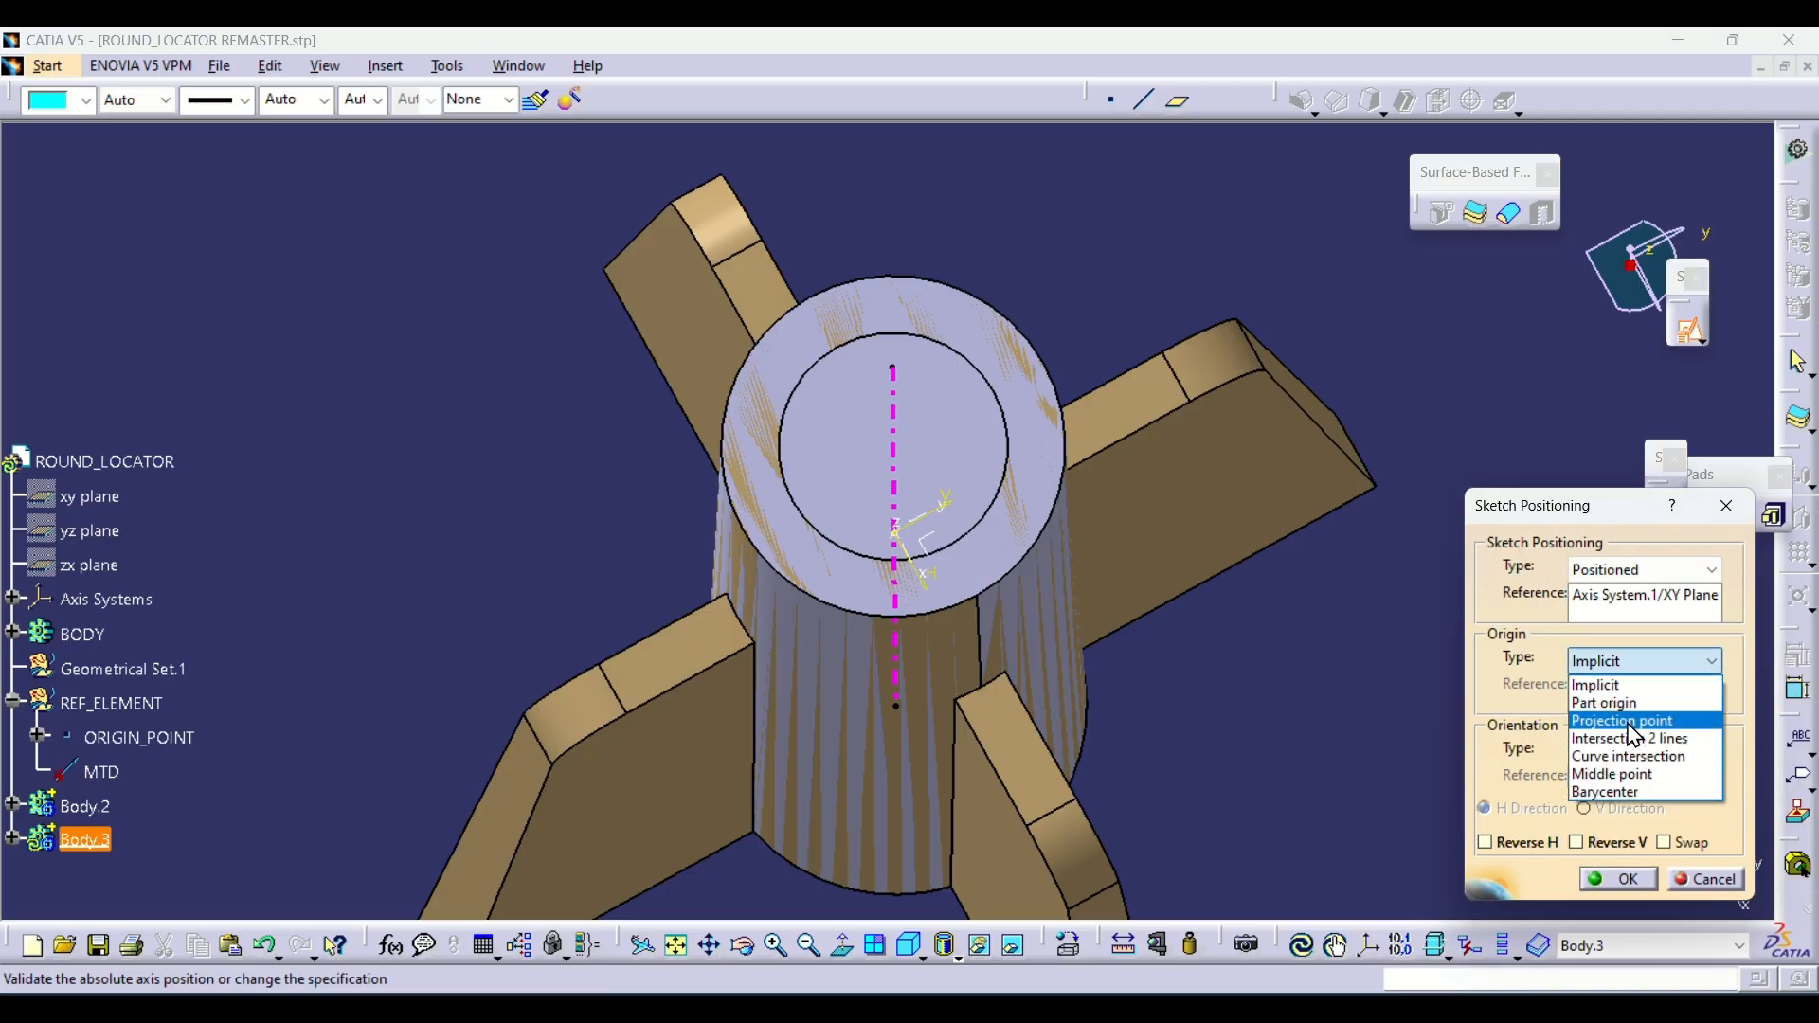
left_click(1610, 711)
left_click(900, 541)
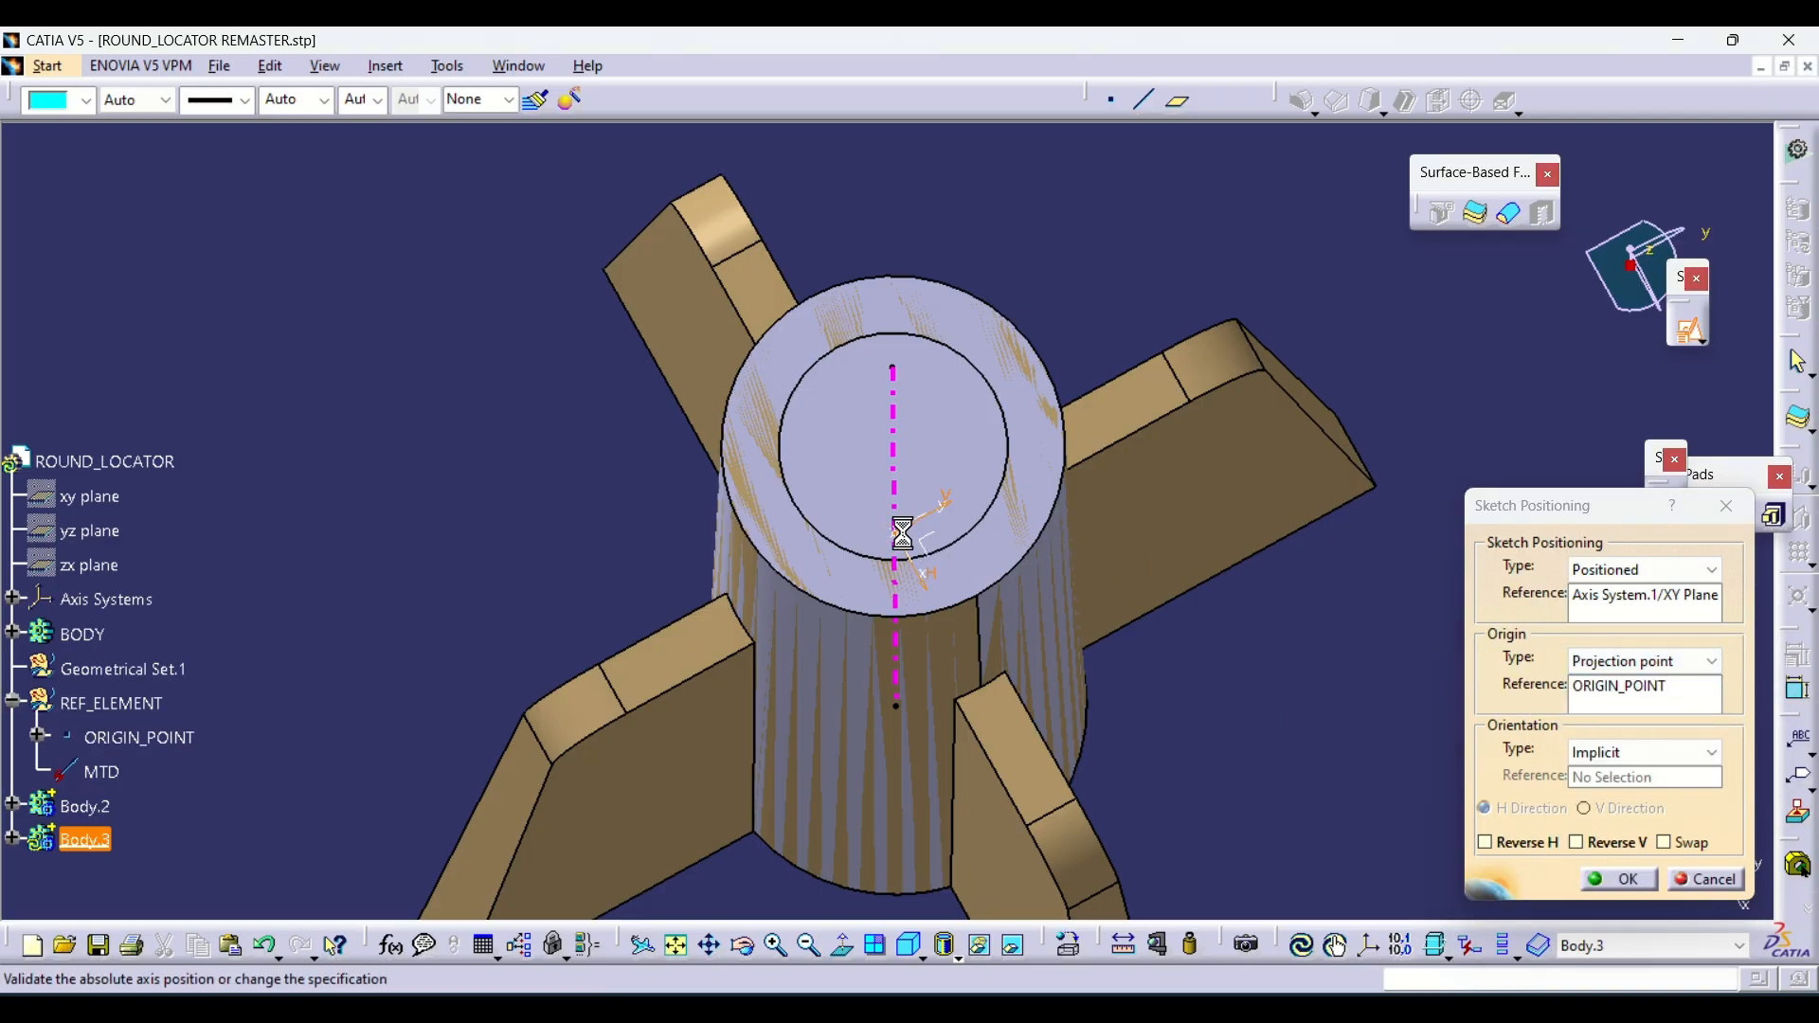
Orient the sketch's H direction parallel to the axis system's X axis, hiding the original BODY to reach it, and enter the sketch
left_click(1646, 755)
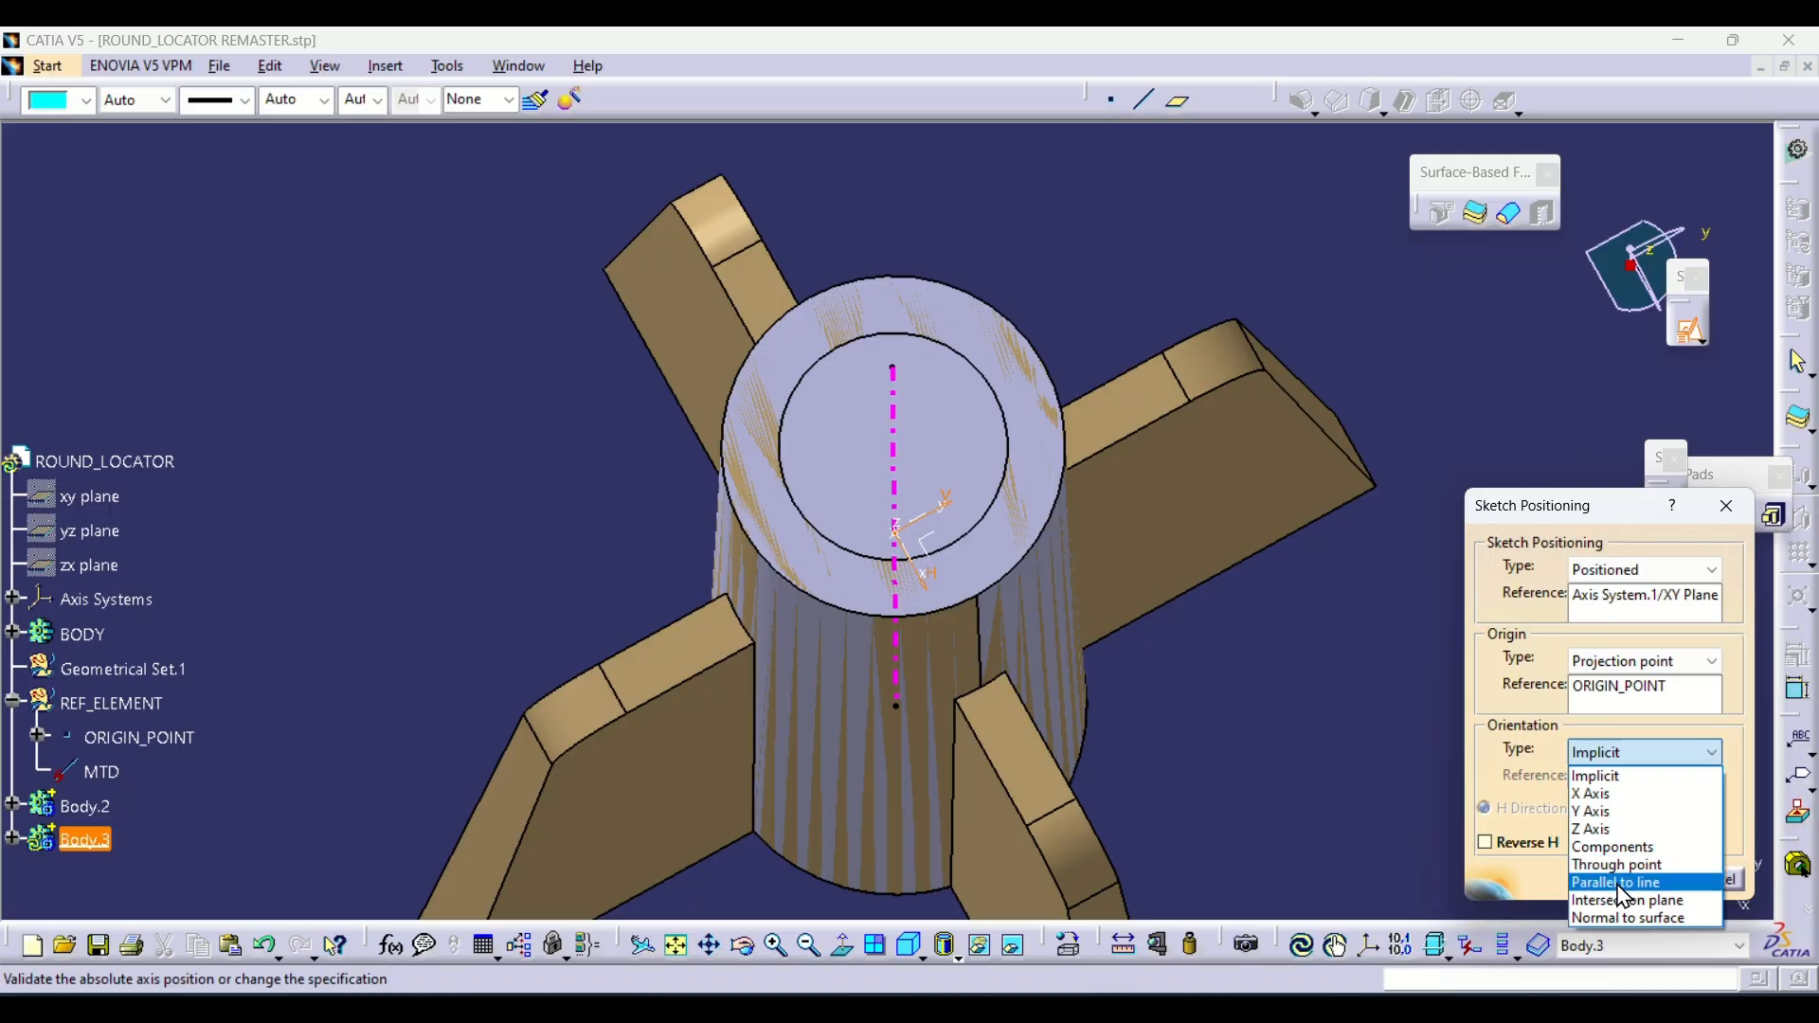
left_click(1615, 874)
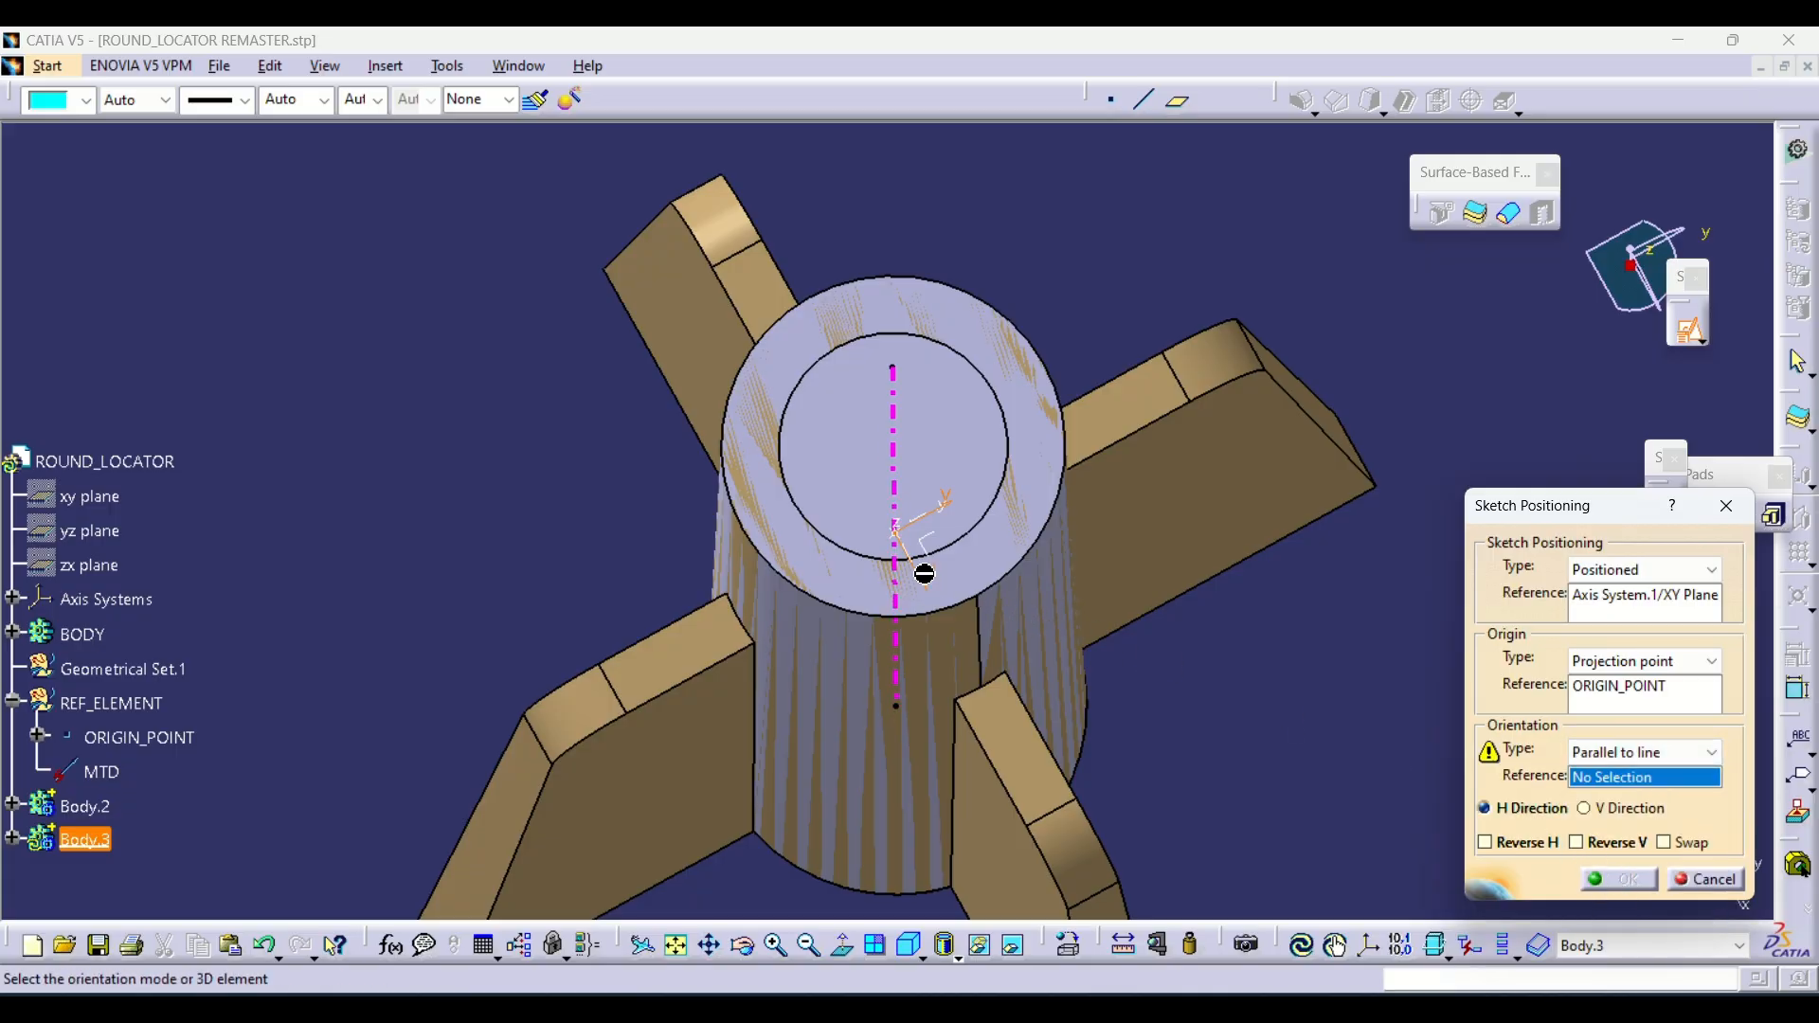
middle_click_drag(919, 575, 961, 476, "ctrl")
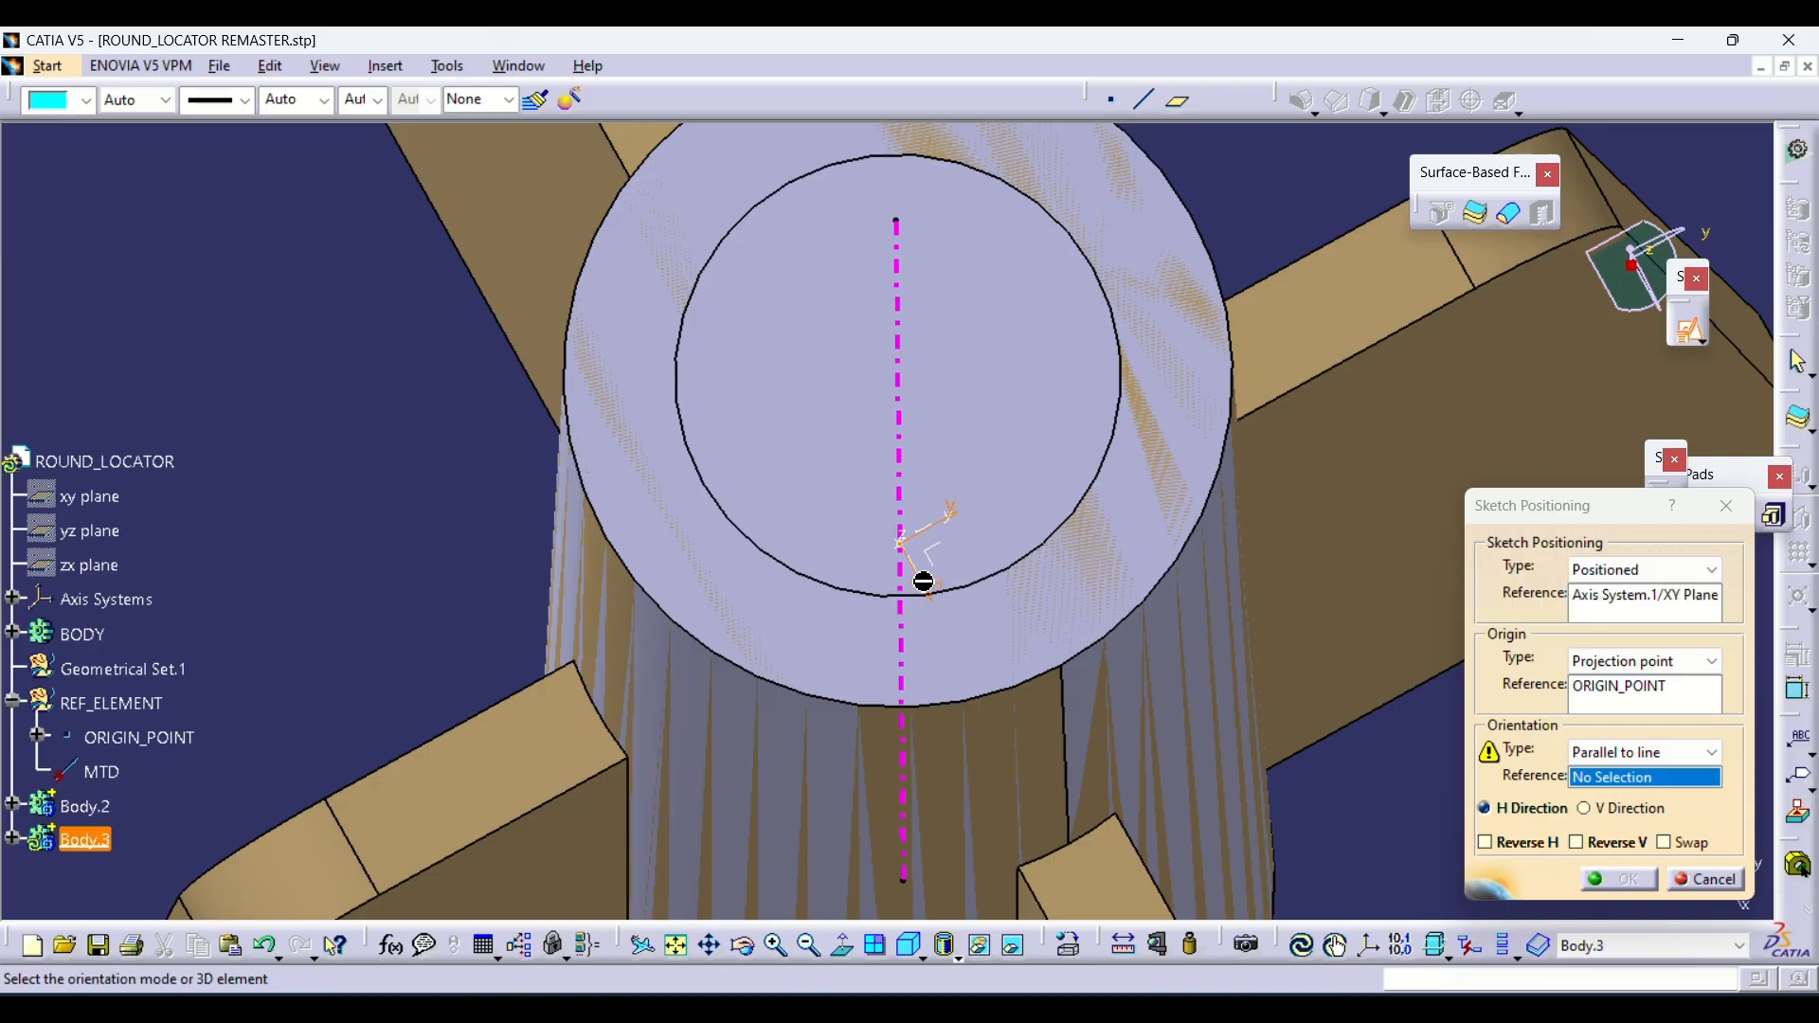
right_click(83, 636)
left_click(142, 713)
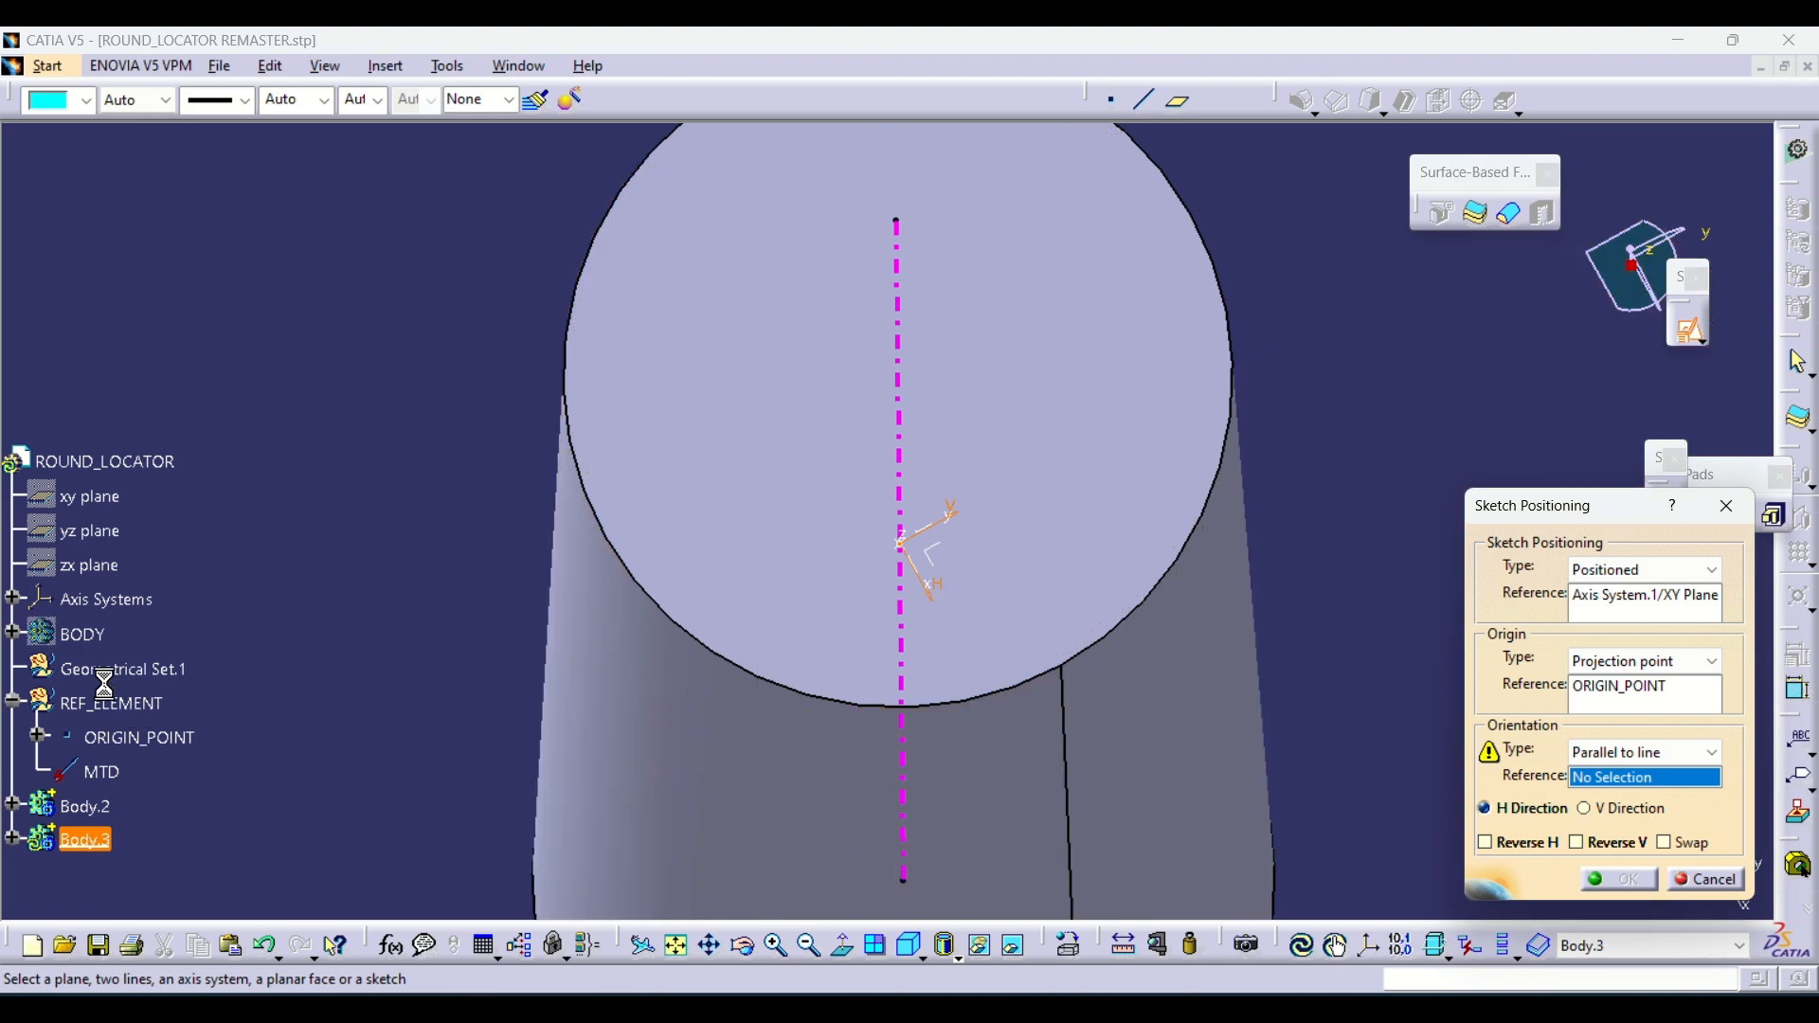
left_click(932, 584)
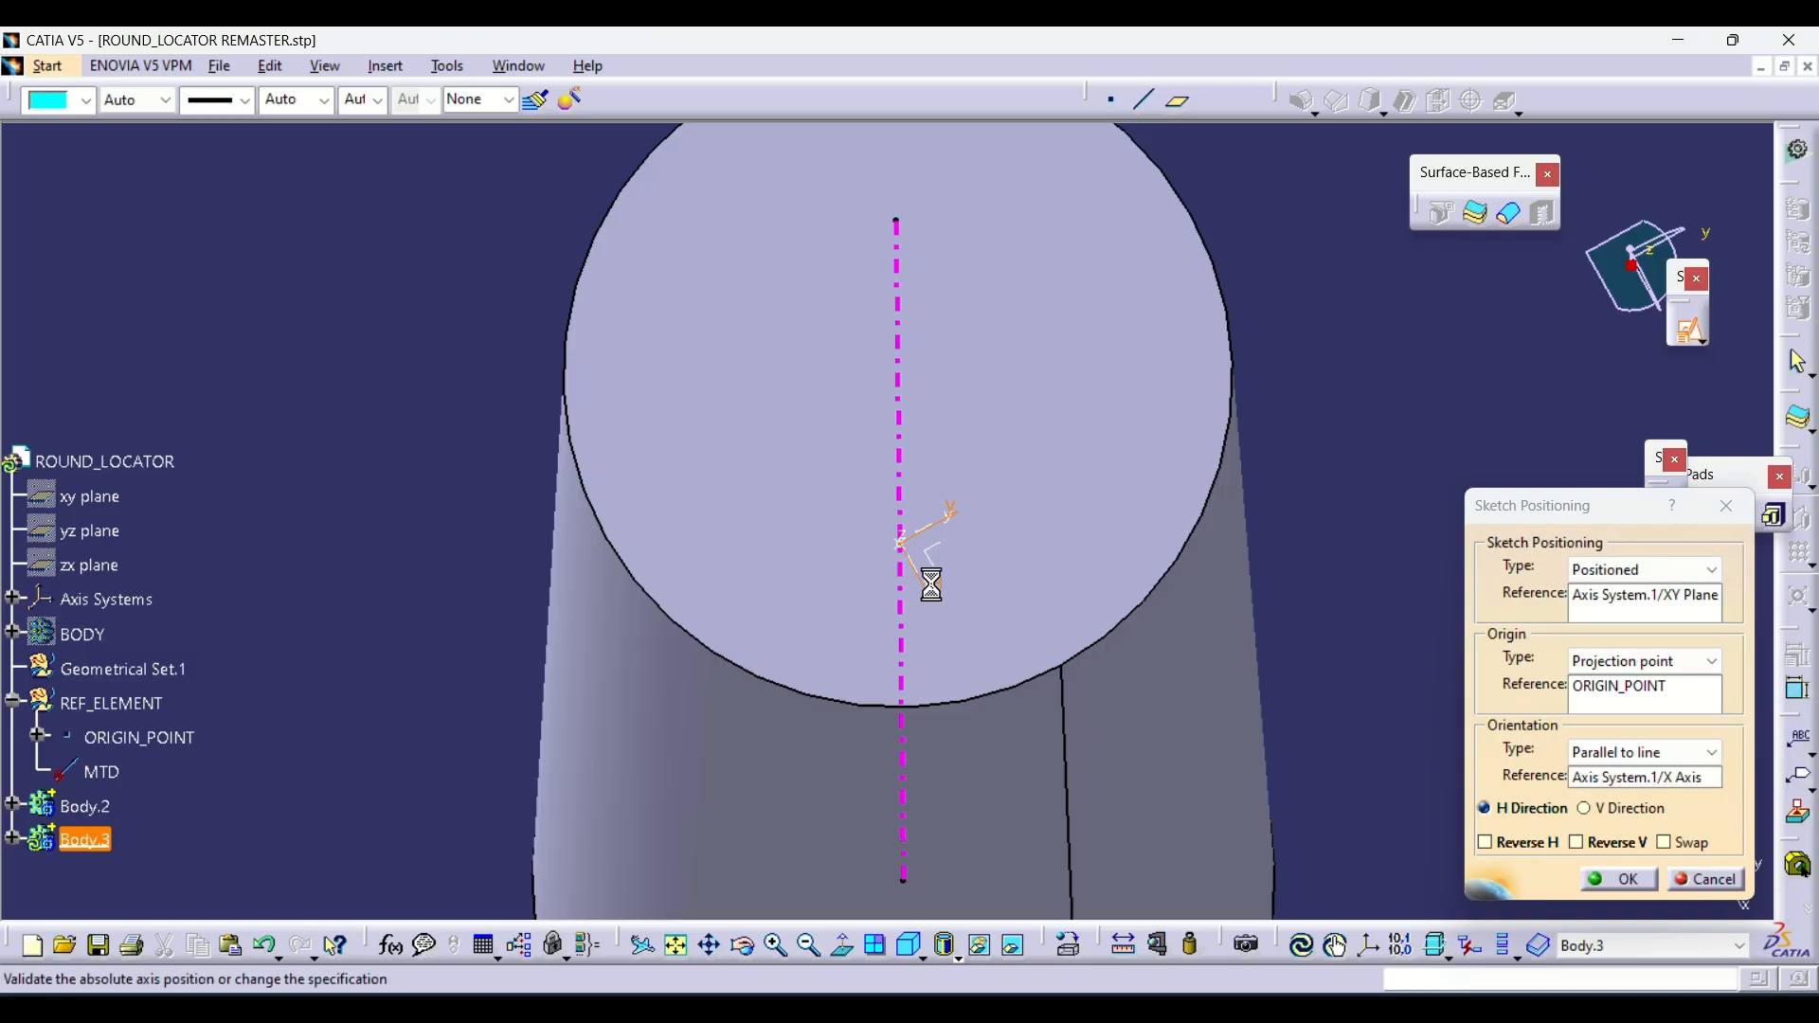
left_click(1590, 876)
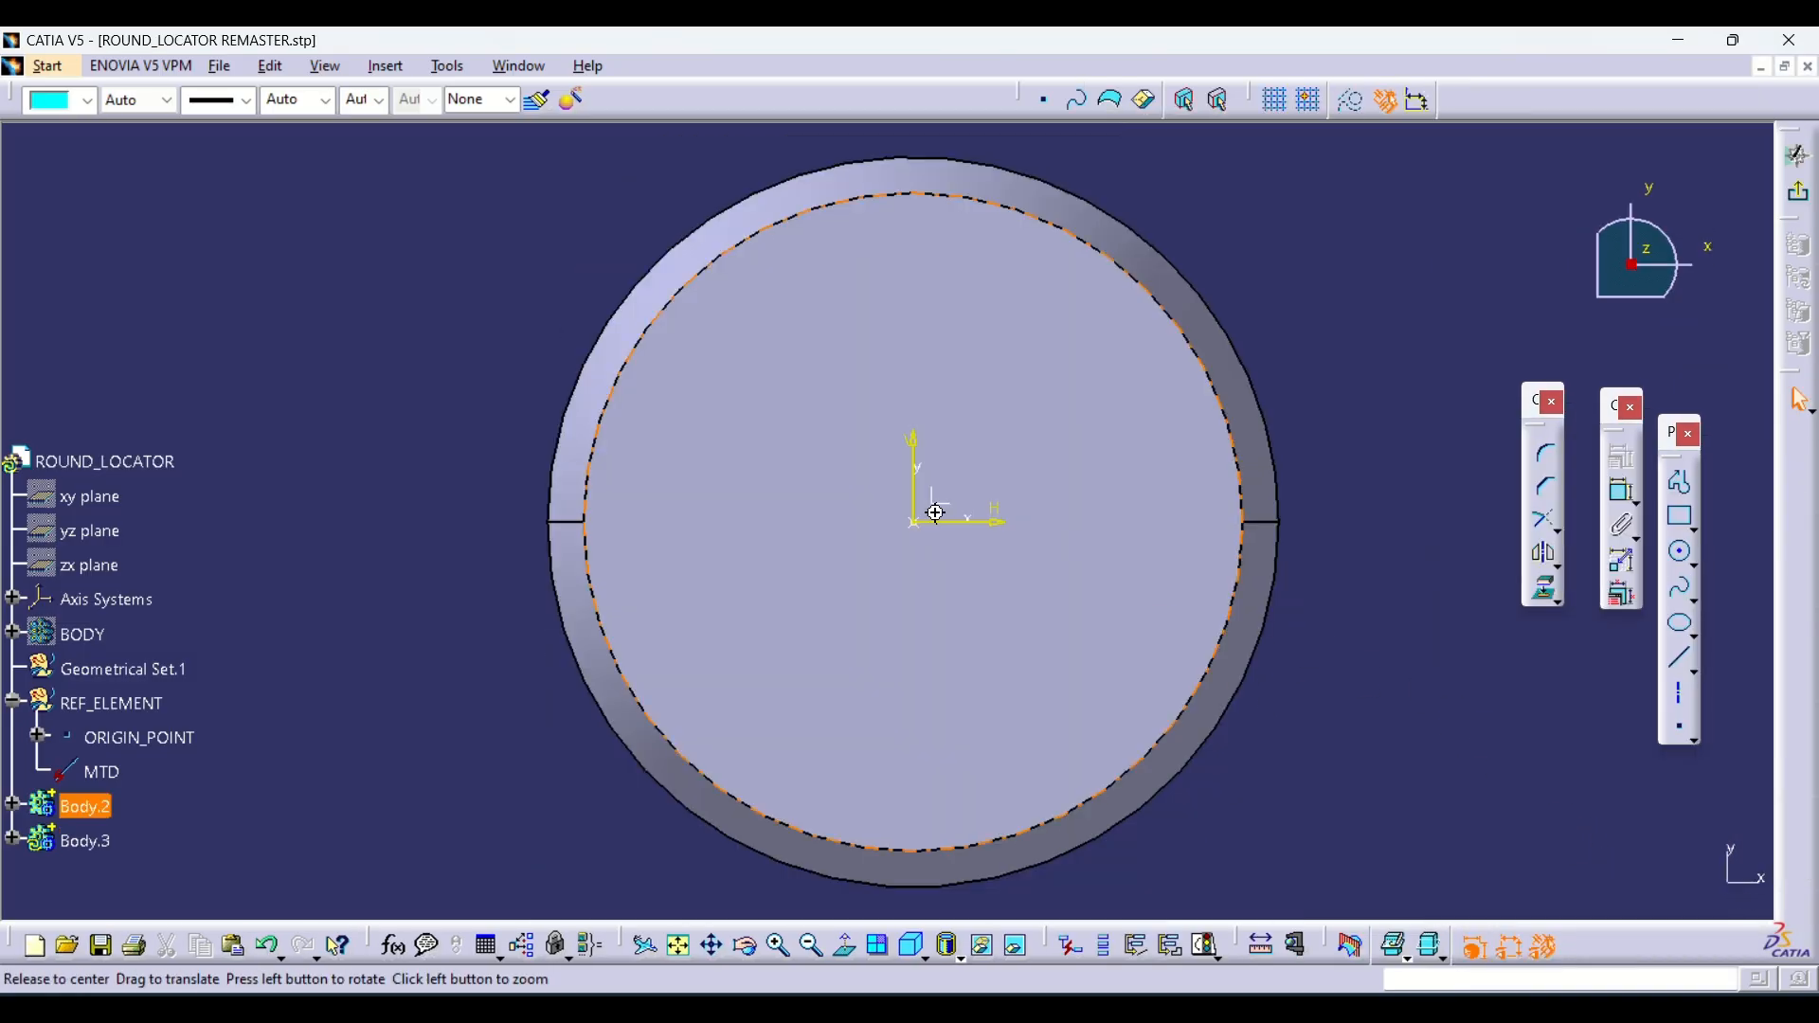
Show the original BODY and draw a circle about 3.4 mm in diameter centred on the sketch origin
middle_click_drag(935, 513, 957, 533)
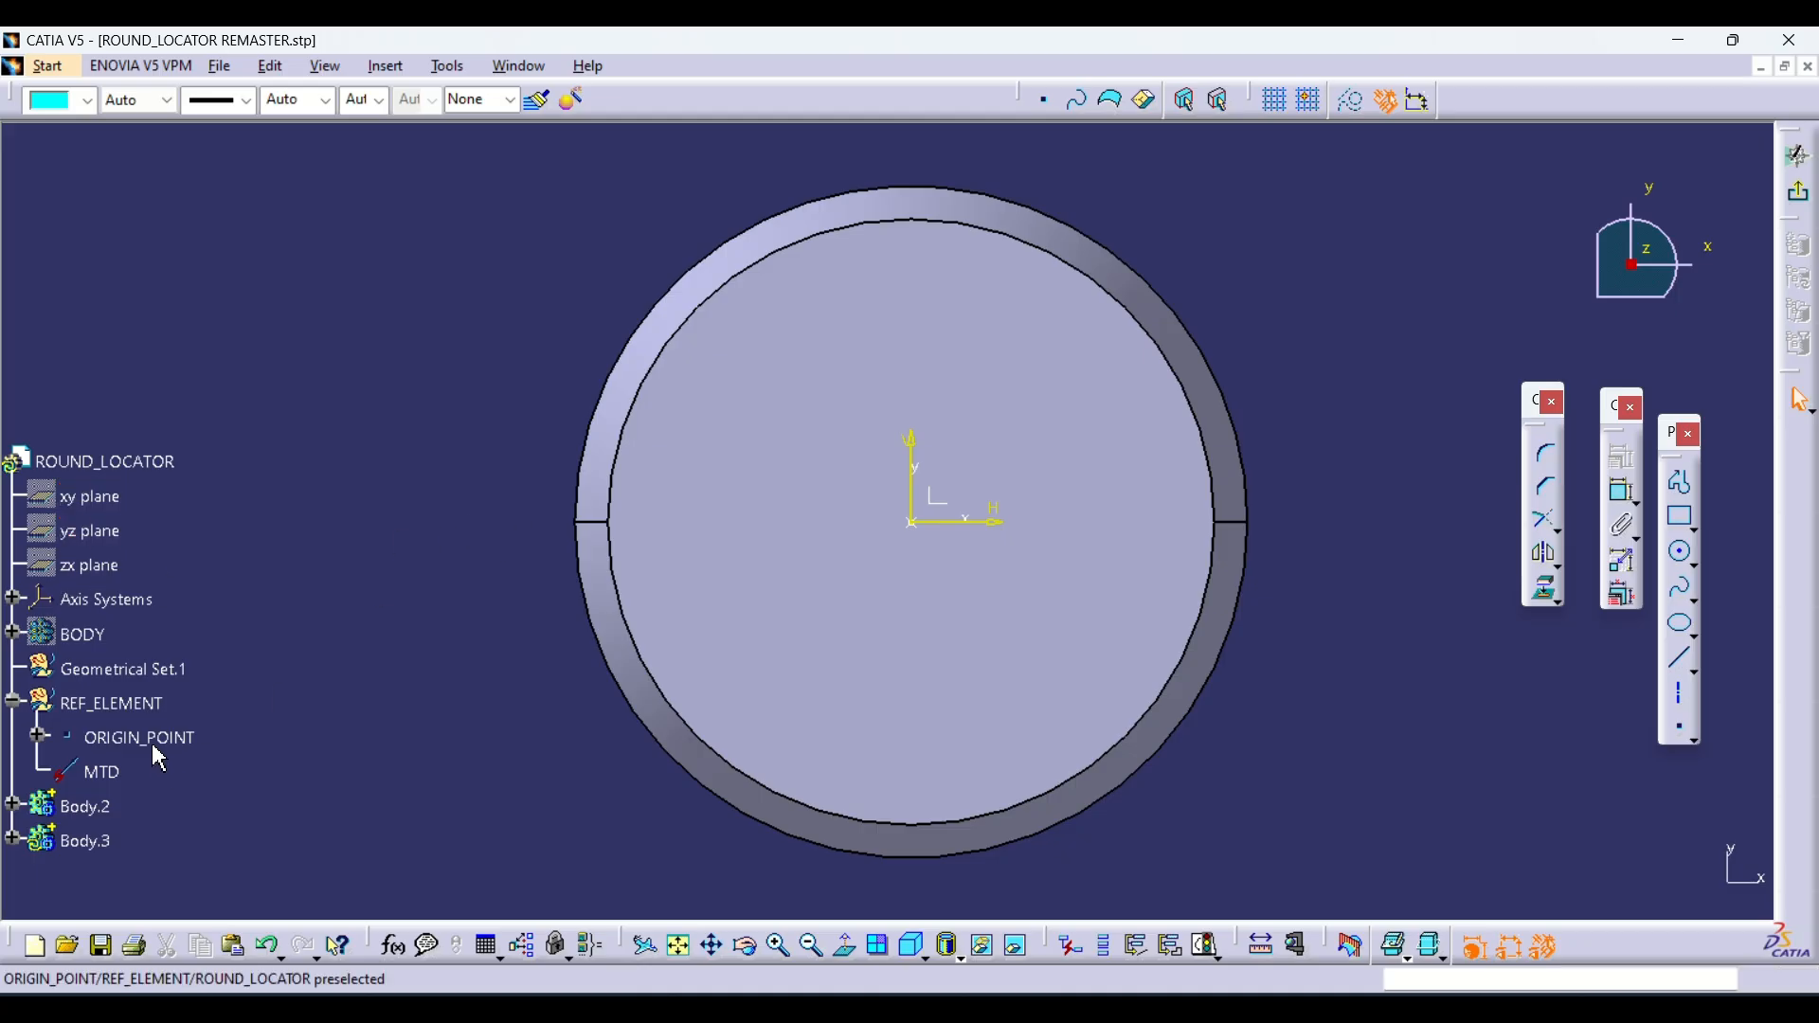
right_click(71, 633)
left_click(169, 336)
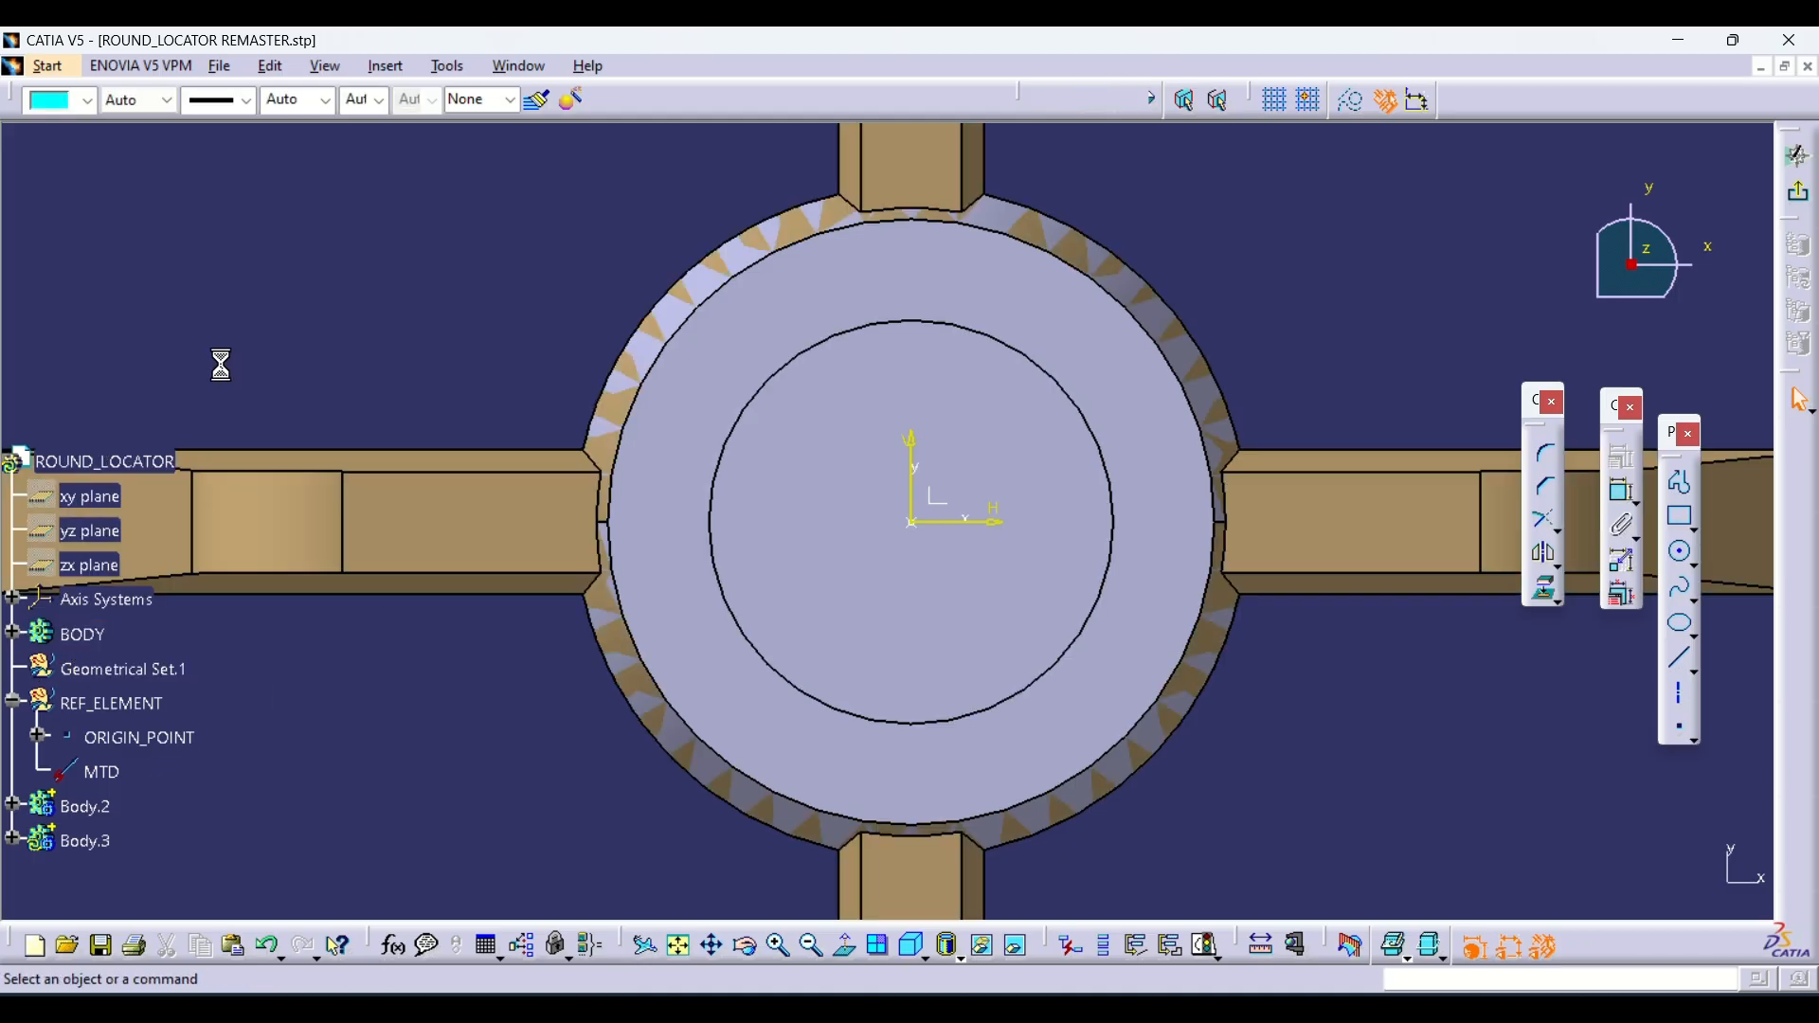
left_click(1682, 552)
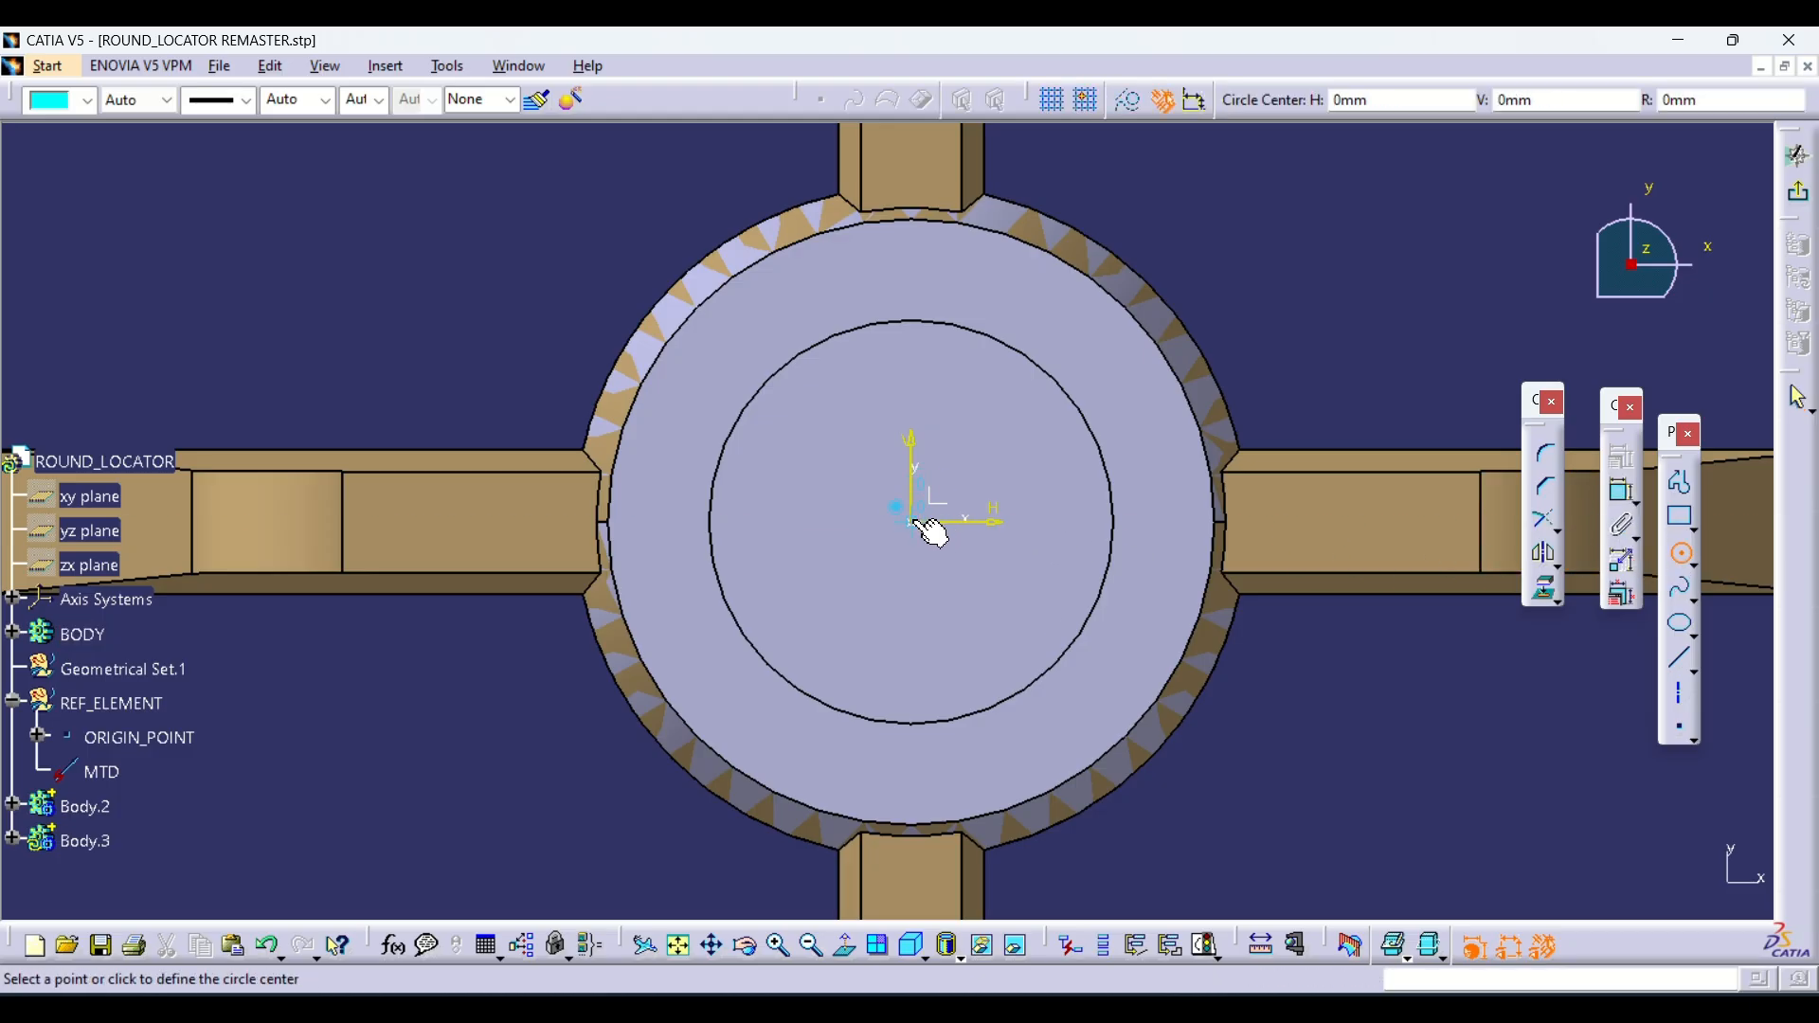
left_click(1069, 595)
Dimension the inner circle's diameter, set it to 4 mm, and exit the sketch
left_click(1622, 490)
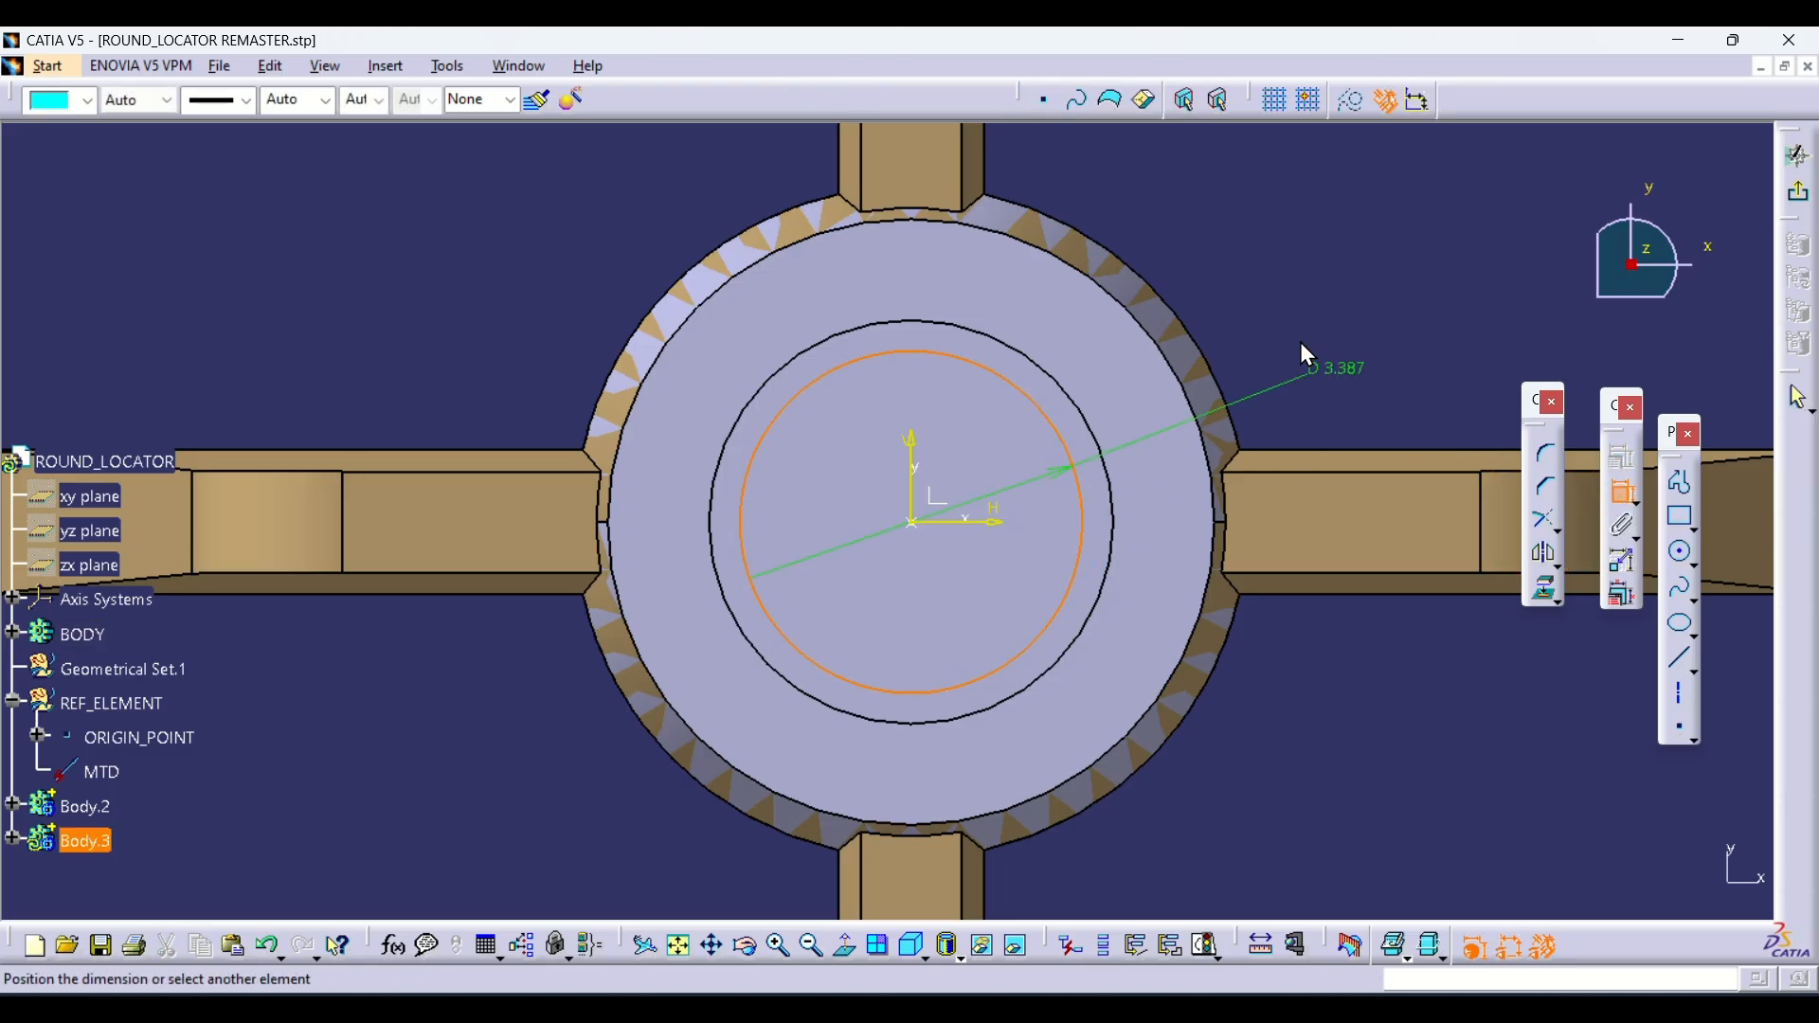
left_click(1296, 312)
double_click(1296, 313)
type("4")
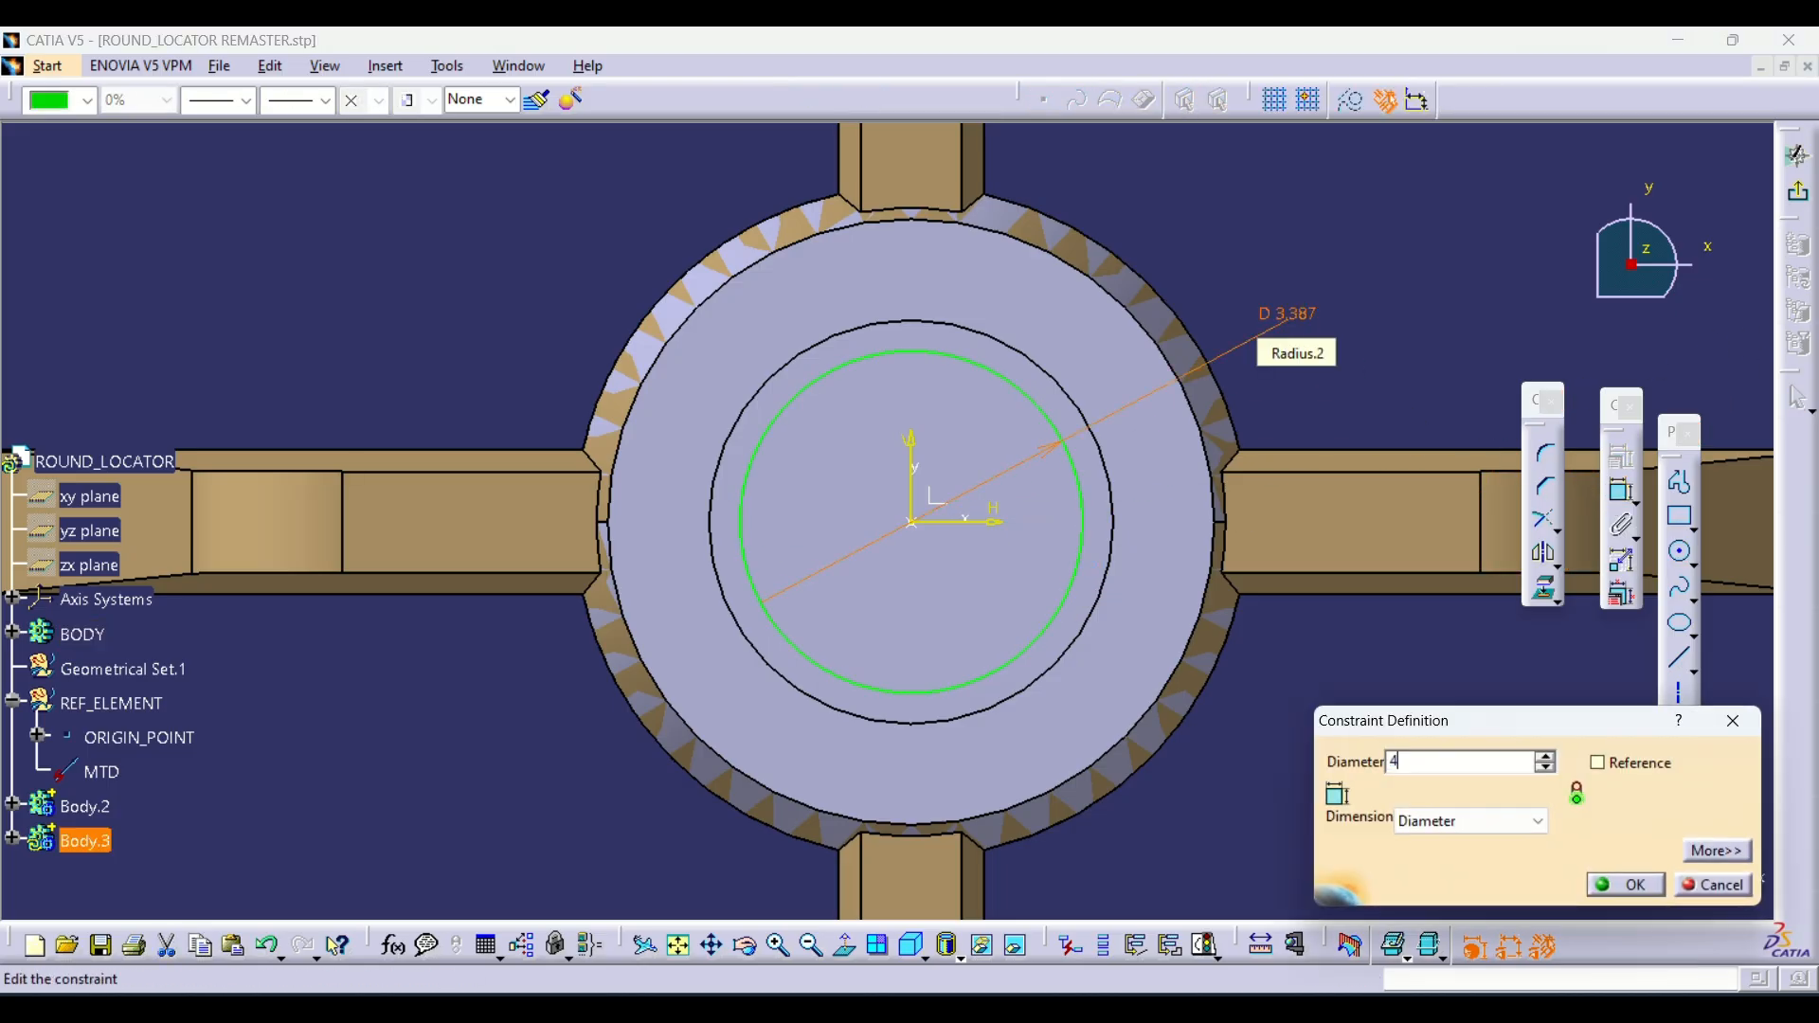
key("Return")
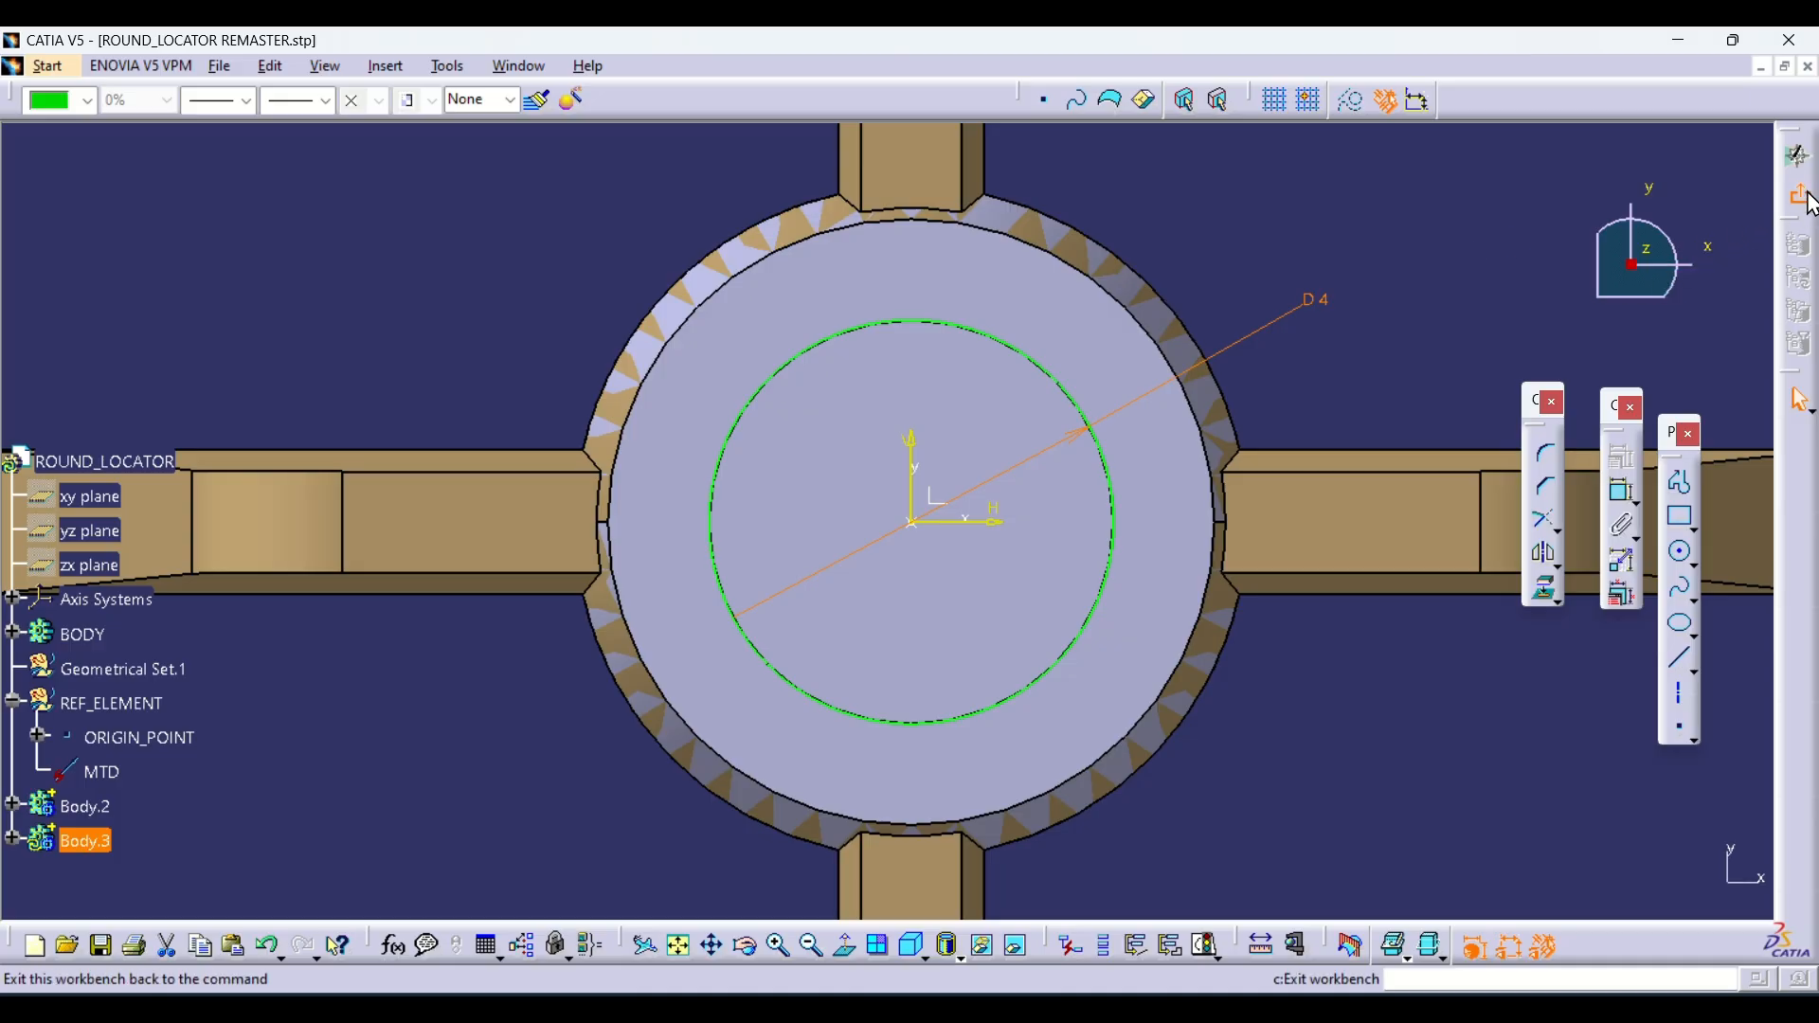
left_click(1797, 157)
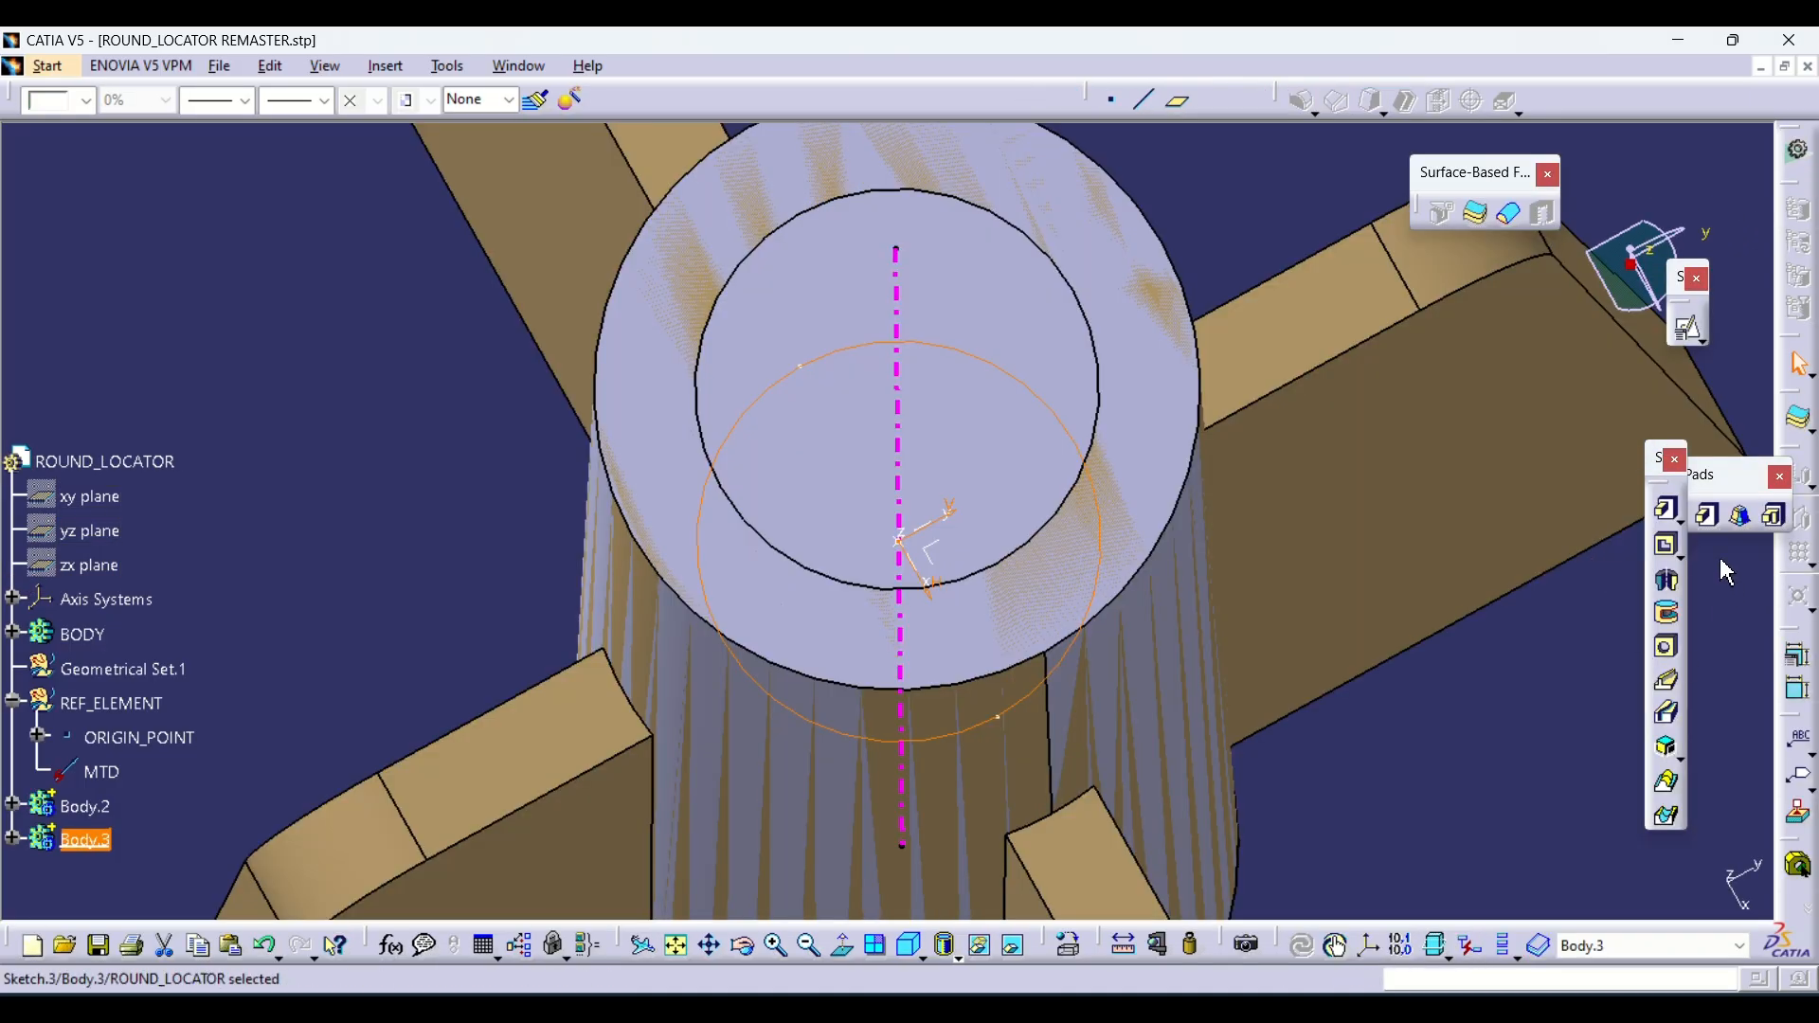
Pad the 4 mm circle in Body.3 with a first limit of 12.5 mm and a second limit of 25 mm
left_click(1667, 510)
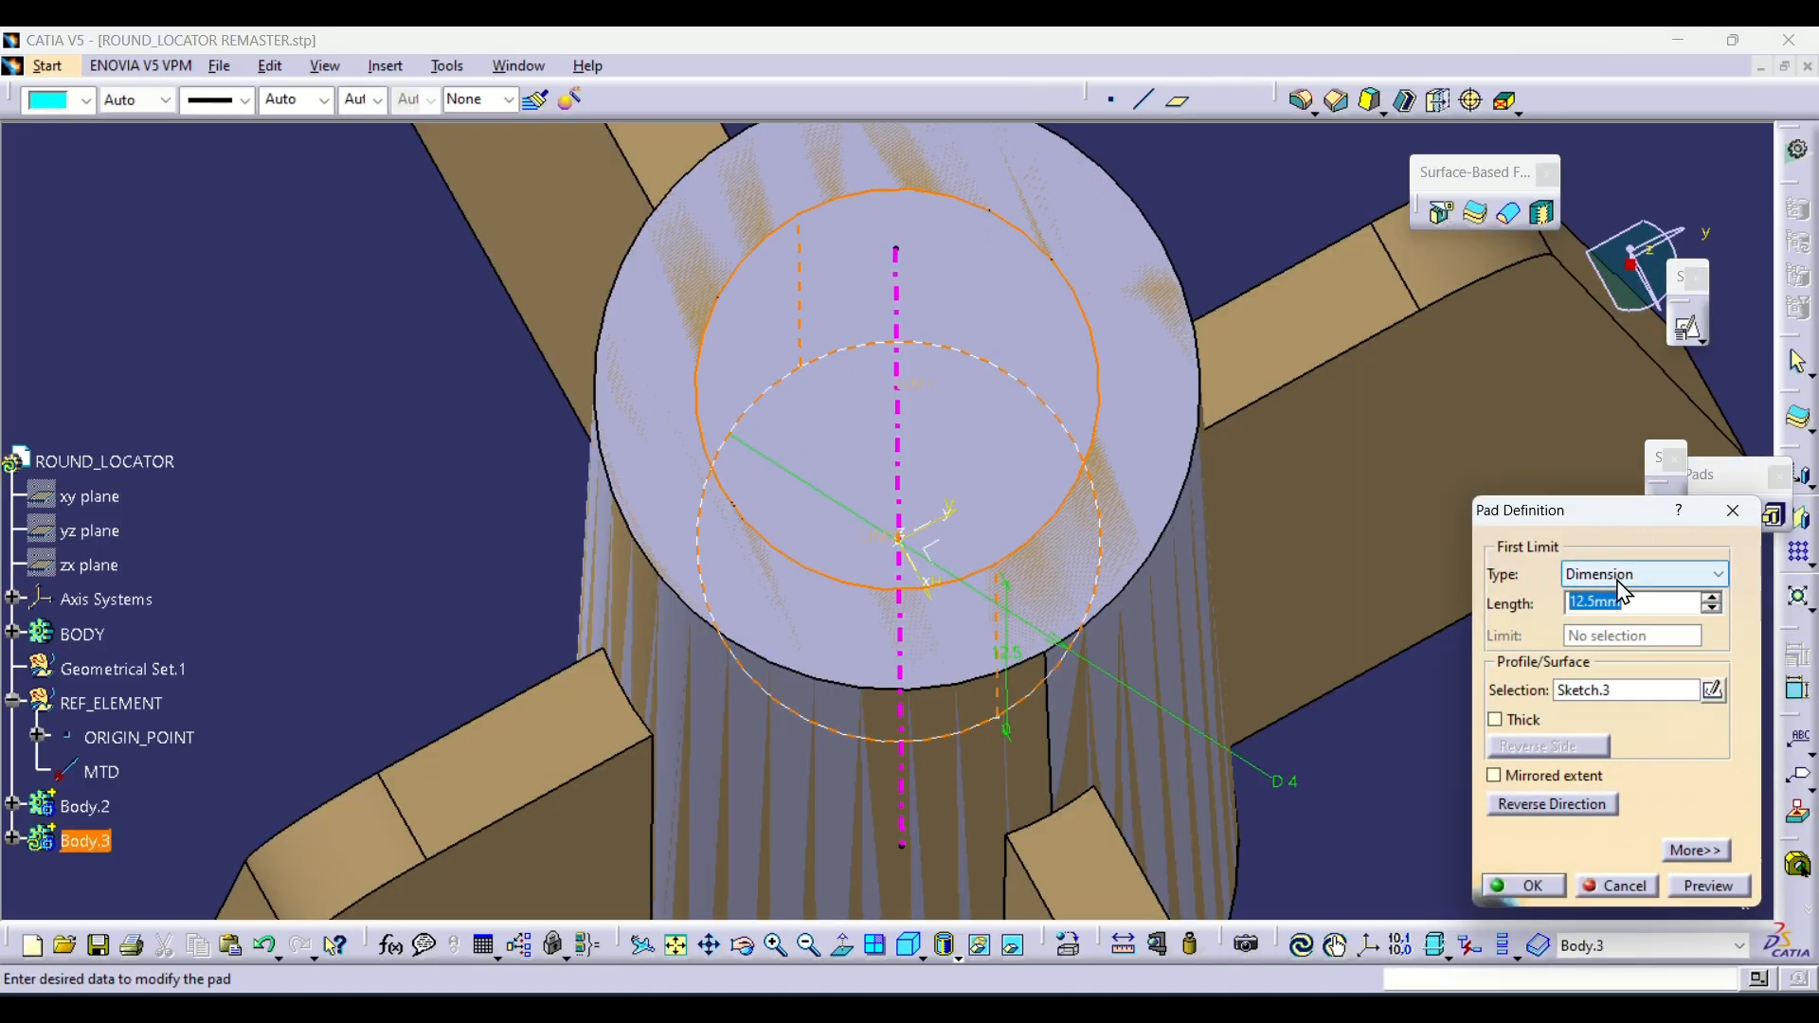
left_click(1697, 850)
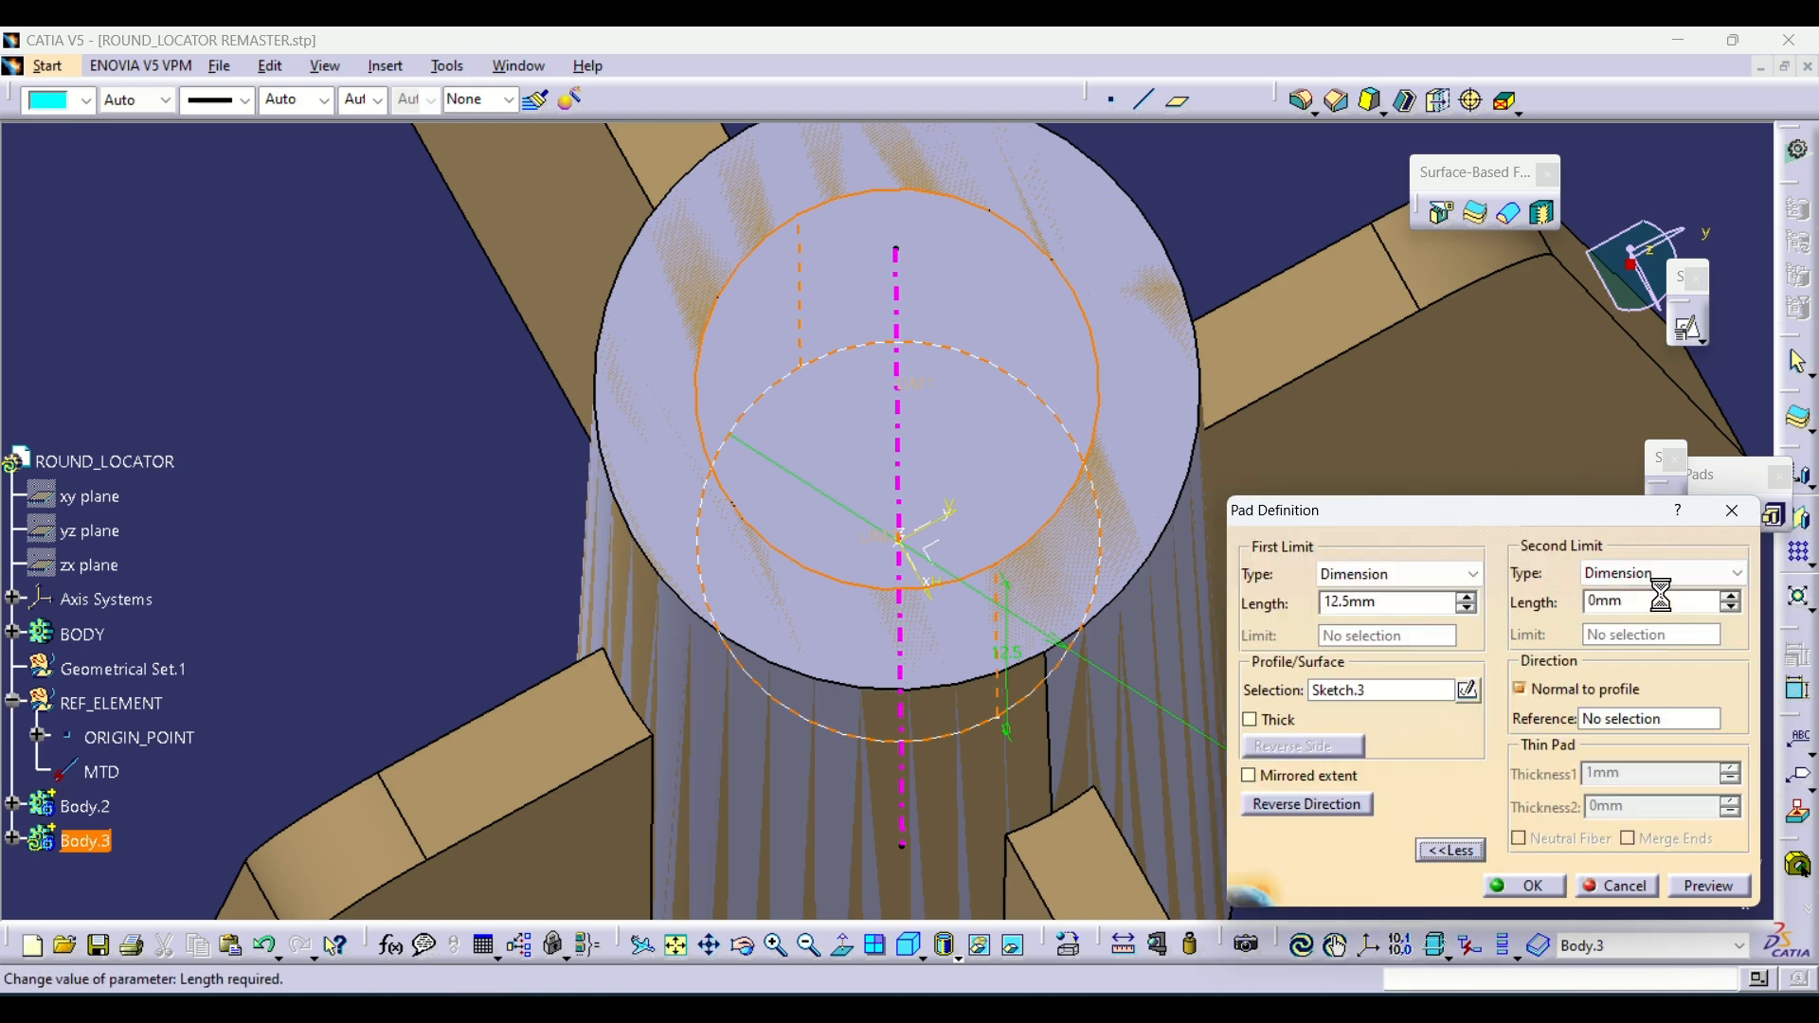
double_click(1634, 602)
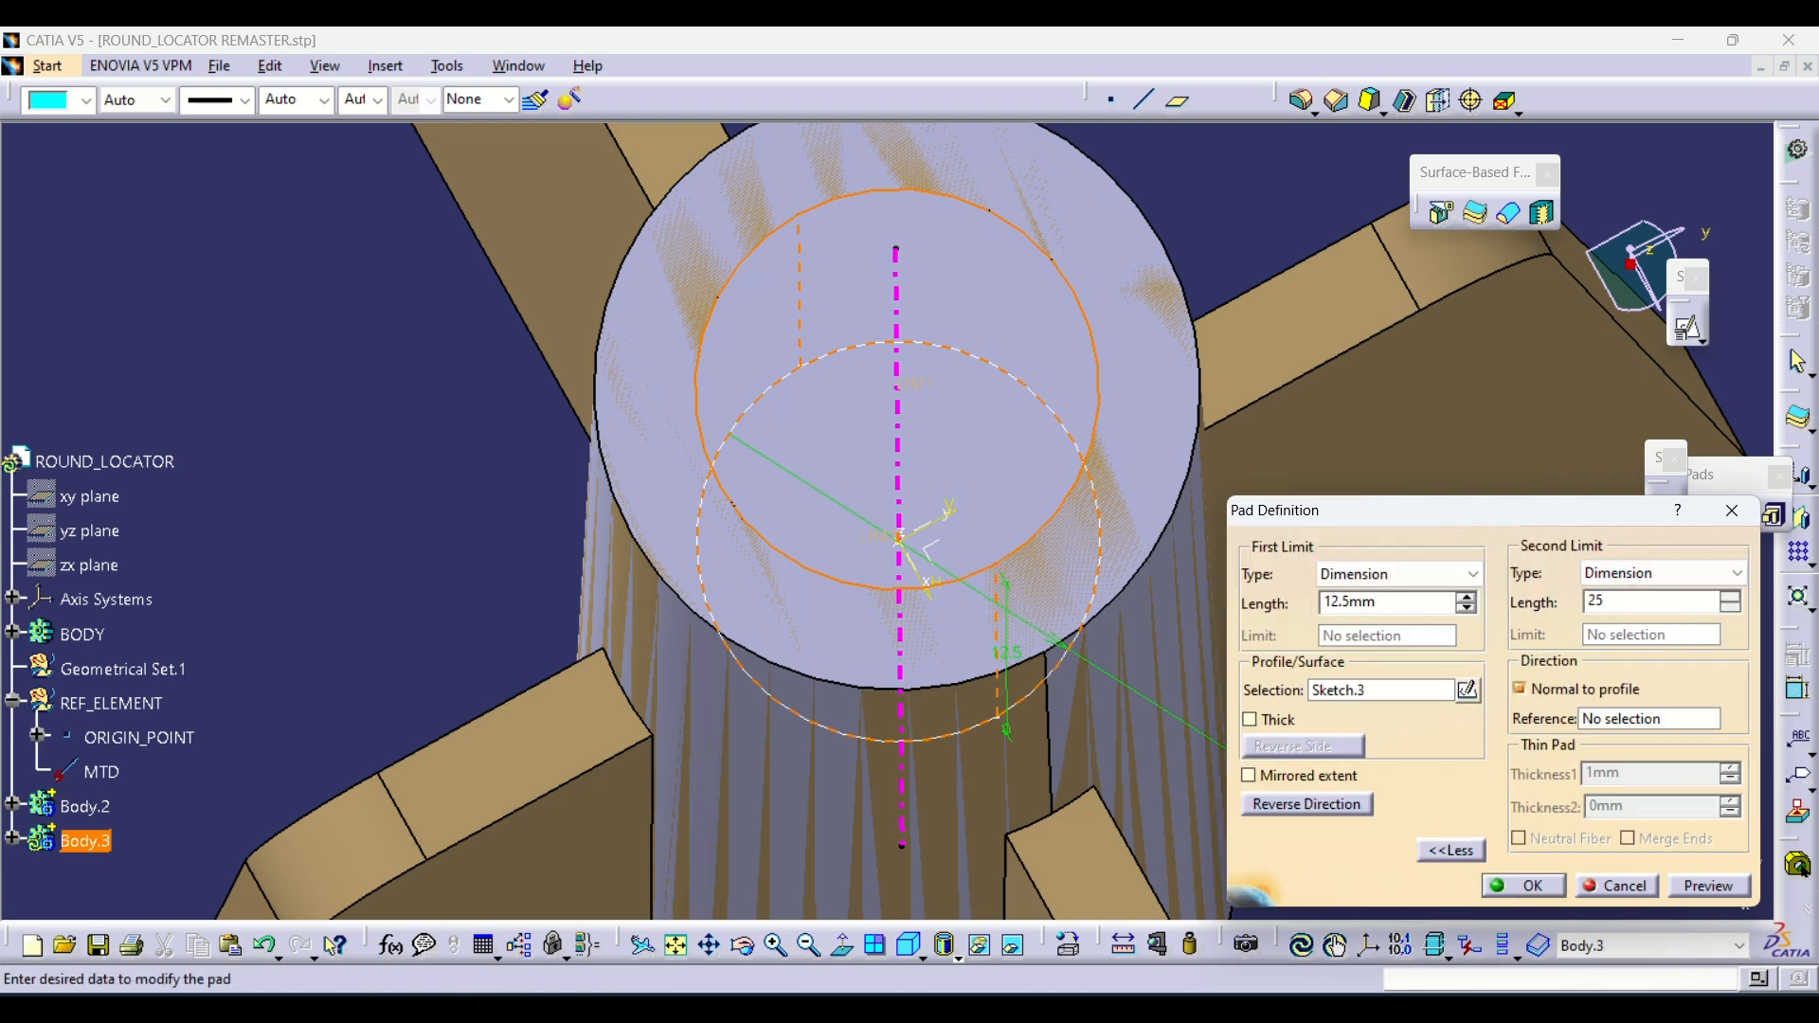
key("Return")
middle_click_drag(999, 467, 1076, 449)
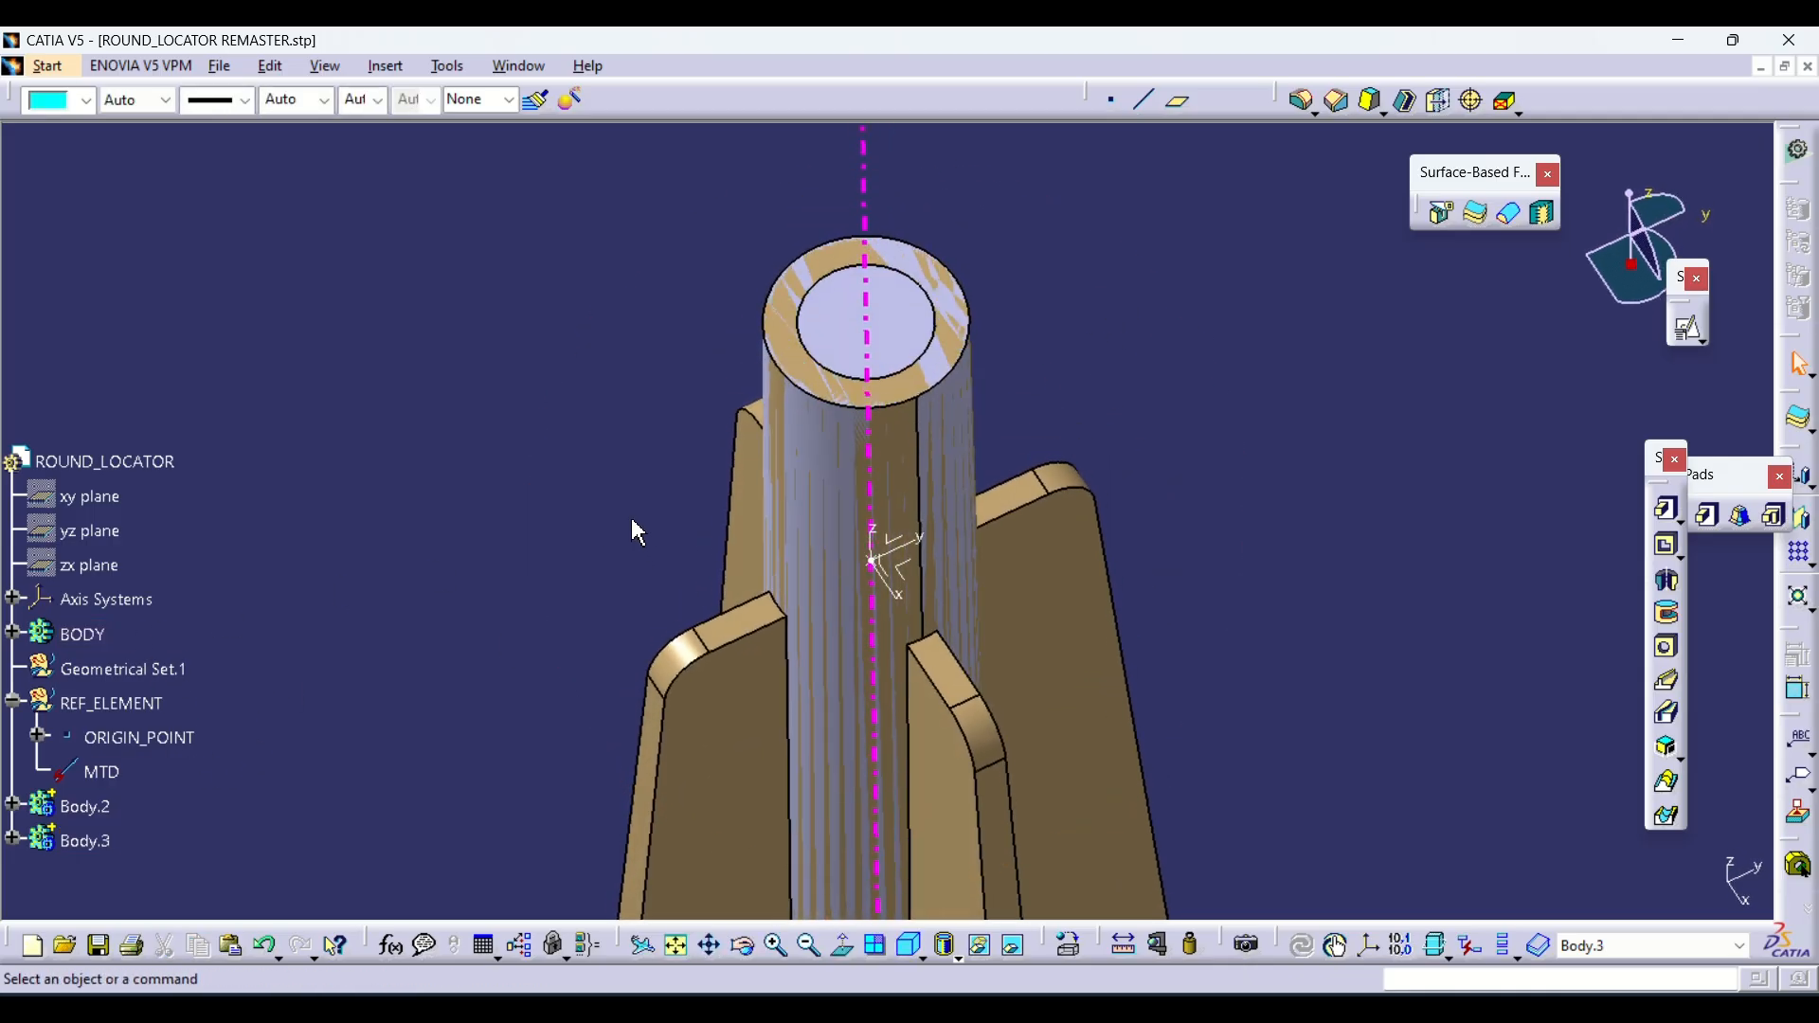
Hide the original BODY and Body.2 so that only the inner cylinder is displayed
middle_click_drag(632, 520, 609, 504)
left_click(76, 635)
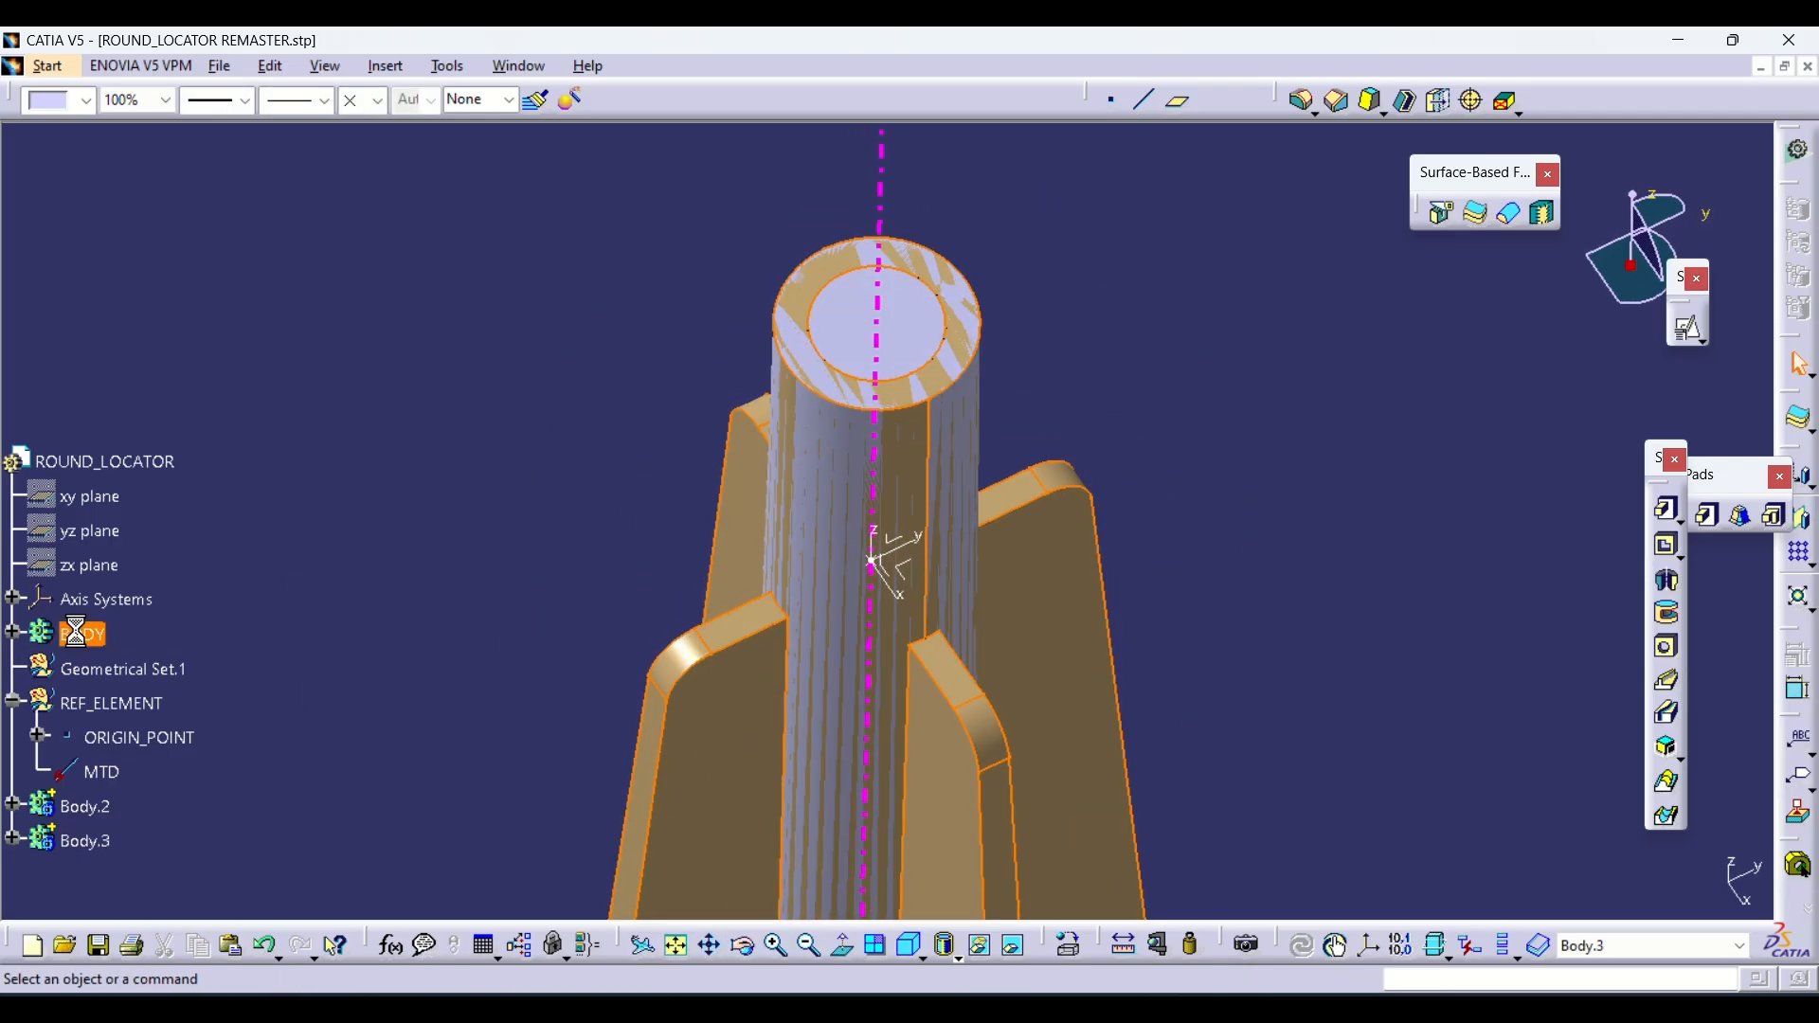
key("space")
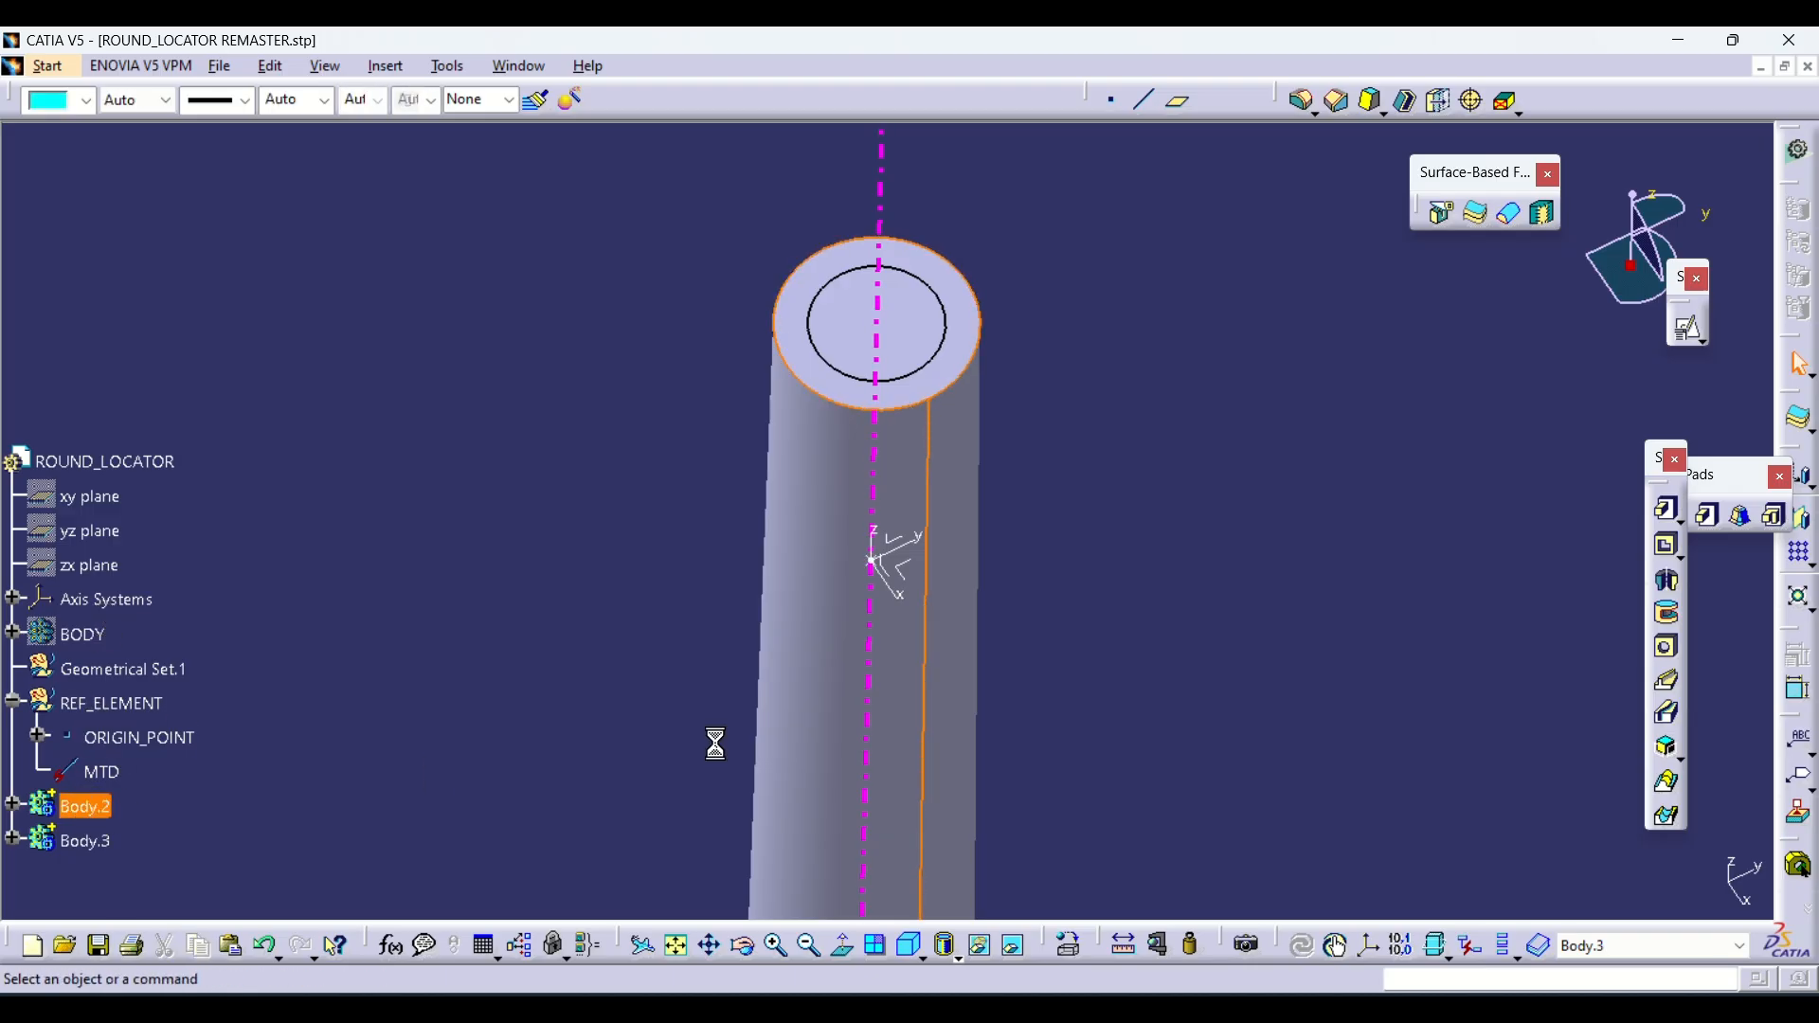
middle_click_drag(710, 743, 1069, 524)
Draft the inner cylinder's side face by 0.5 deg, with its upper end face as neutral element and MTD as pulling direction
left_click(1373, 102)
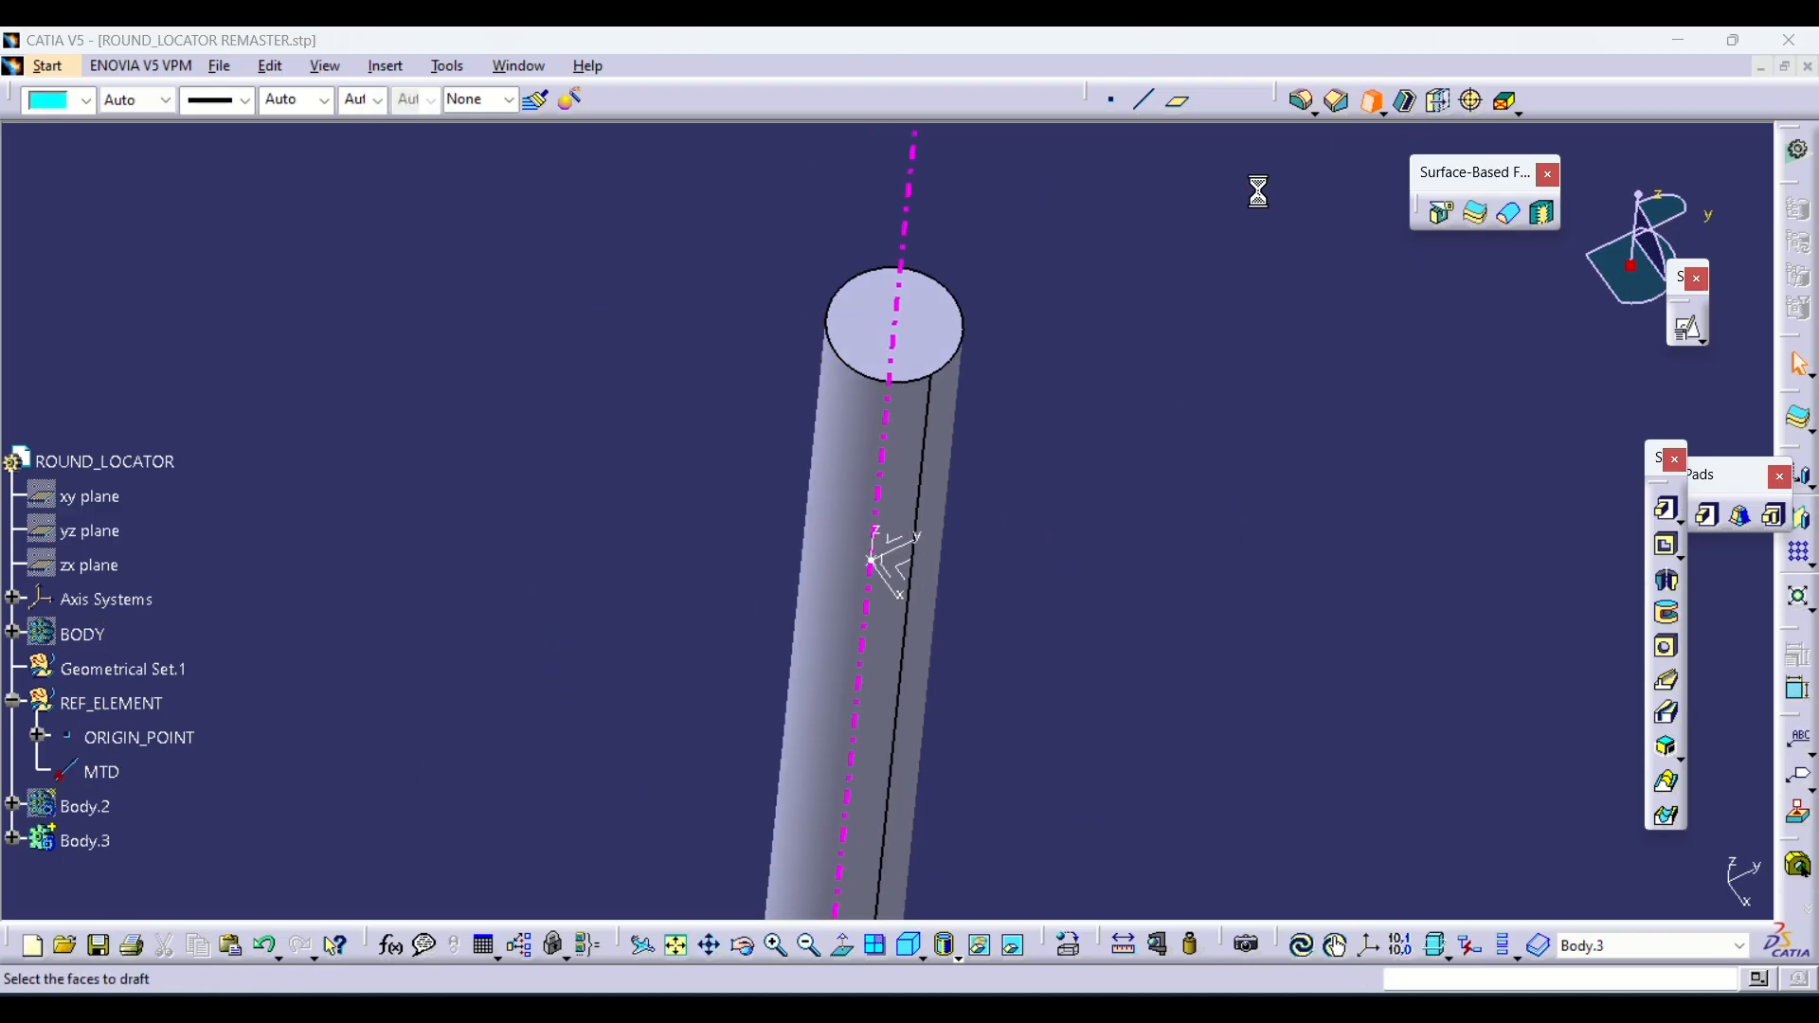
left_click(888, 479)
middle_click_drag(813, 668, 763, 736)
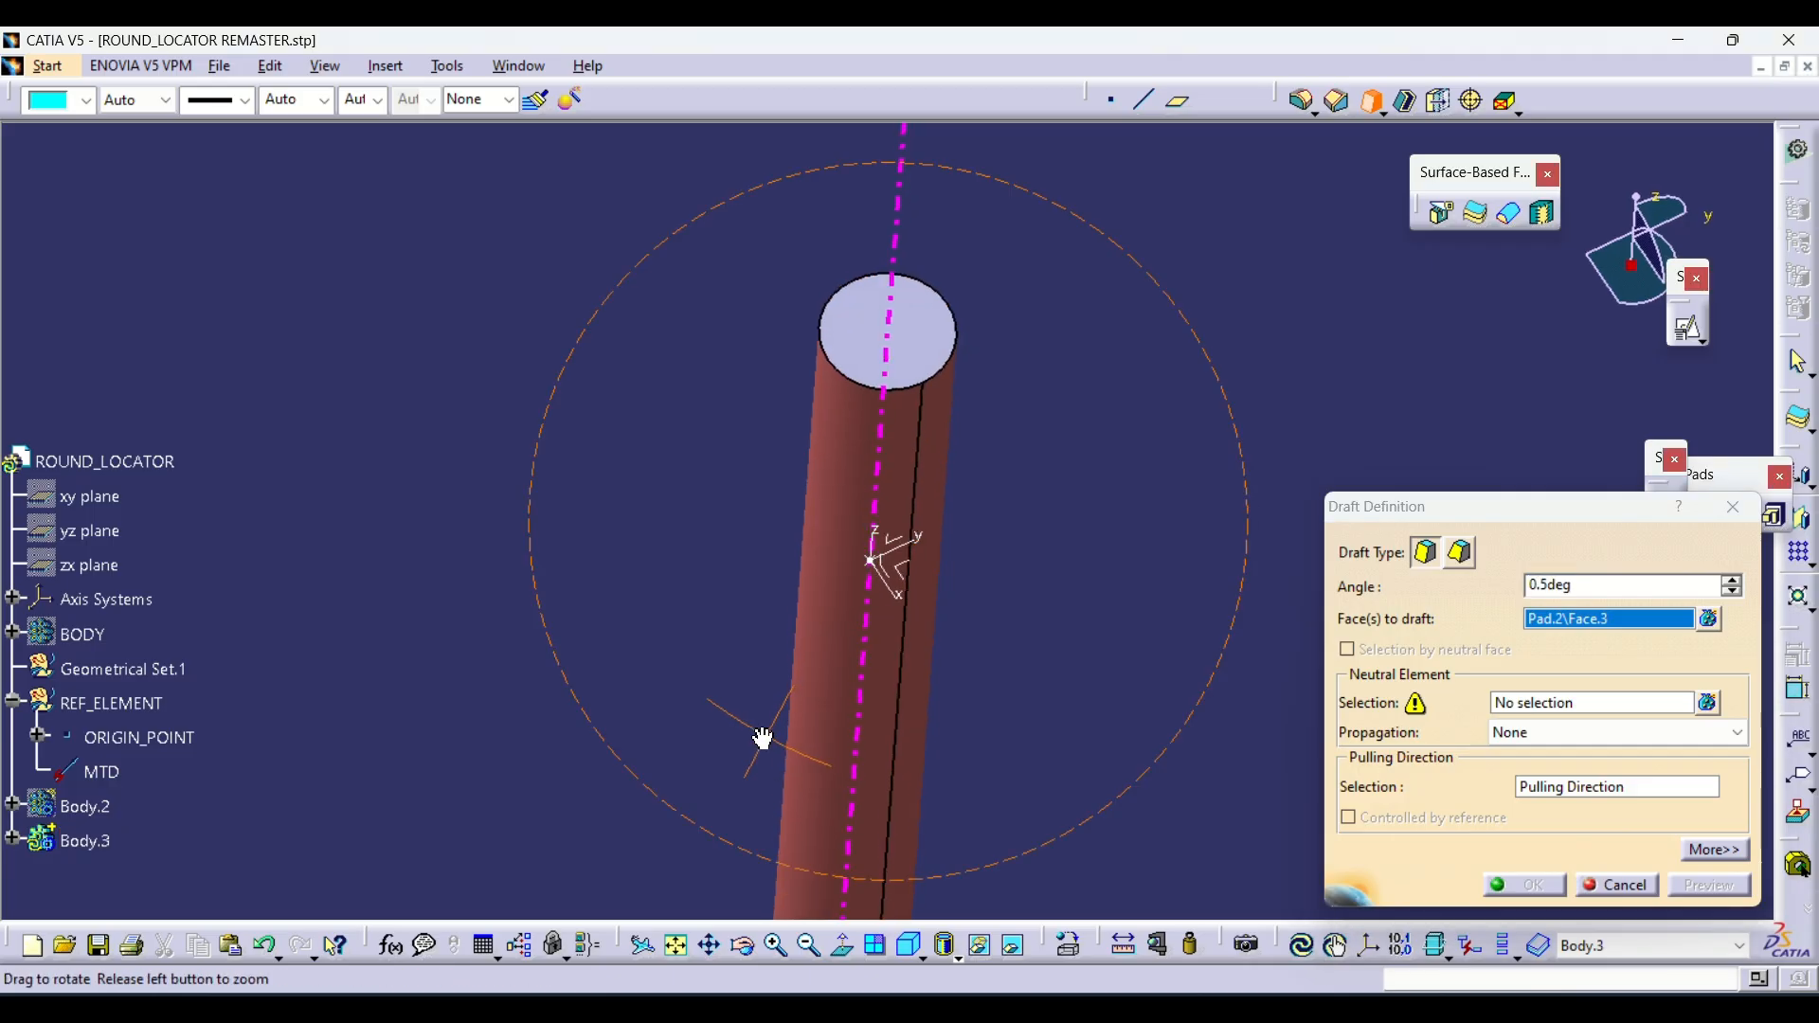
left_click(1560, 702)
left_click(859, 352)
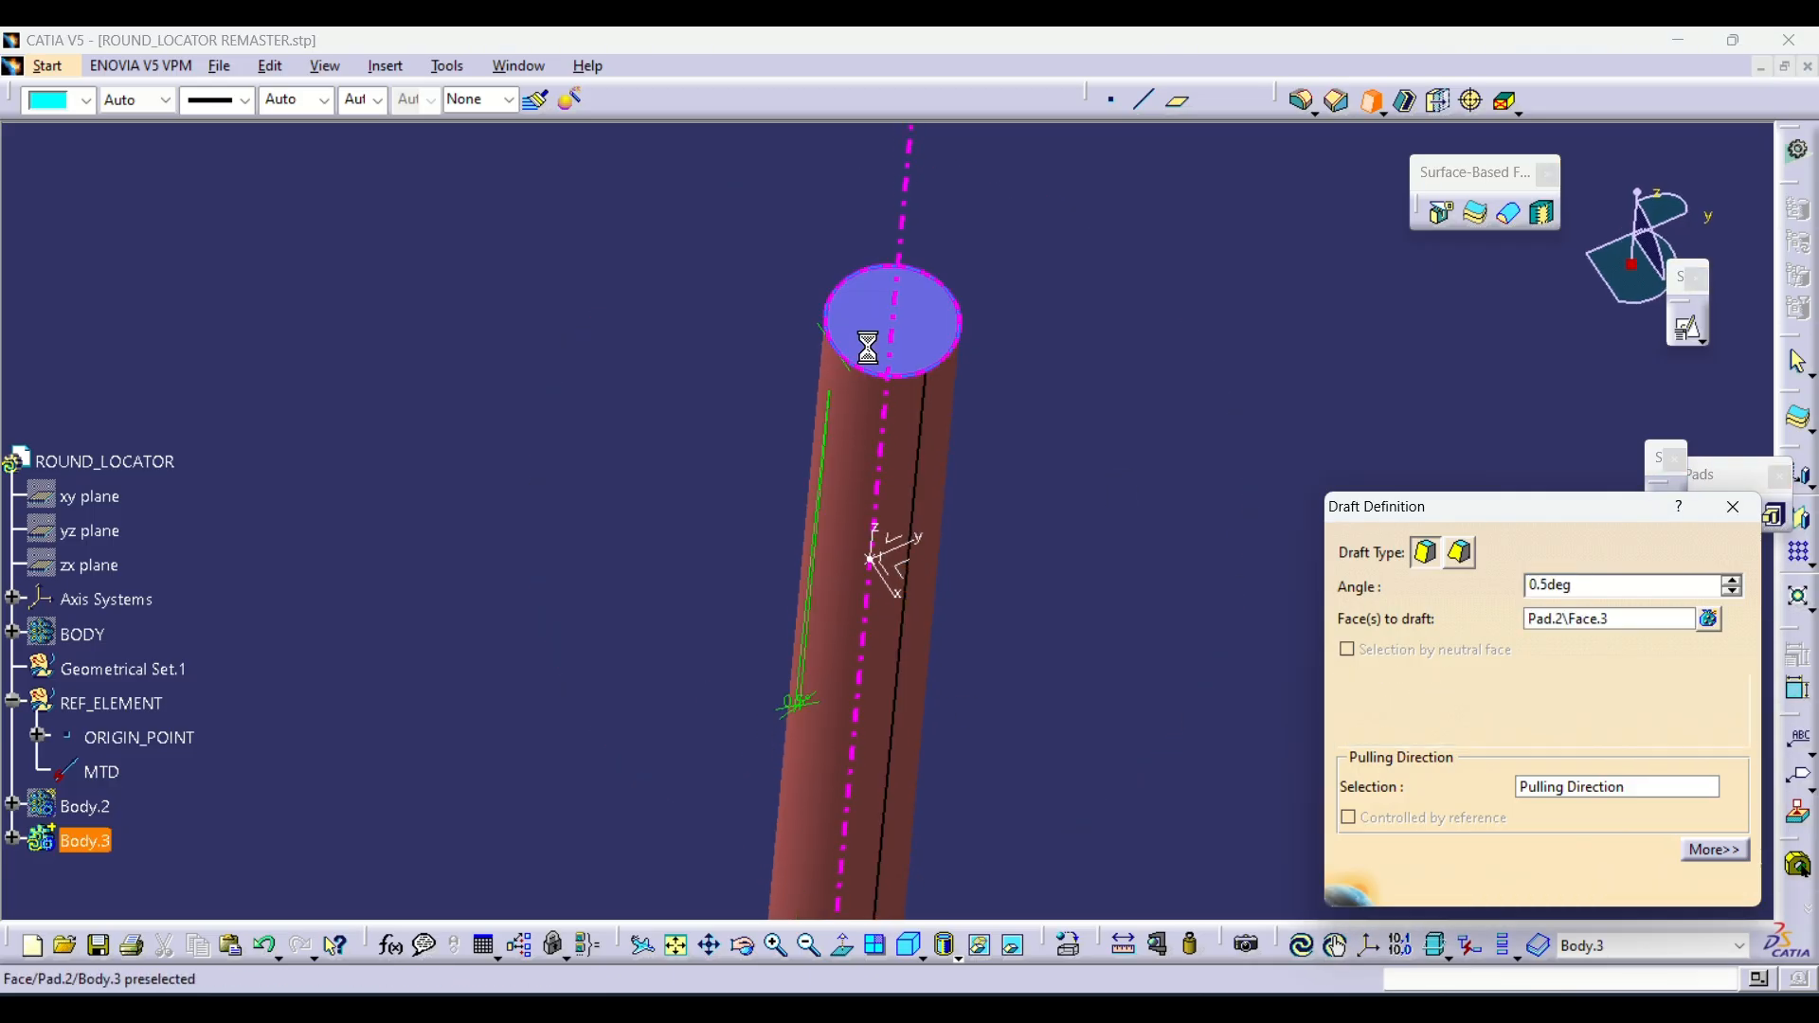
left_click(1541, 792)
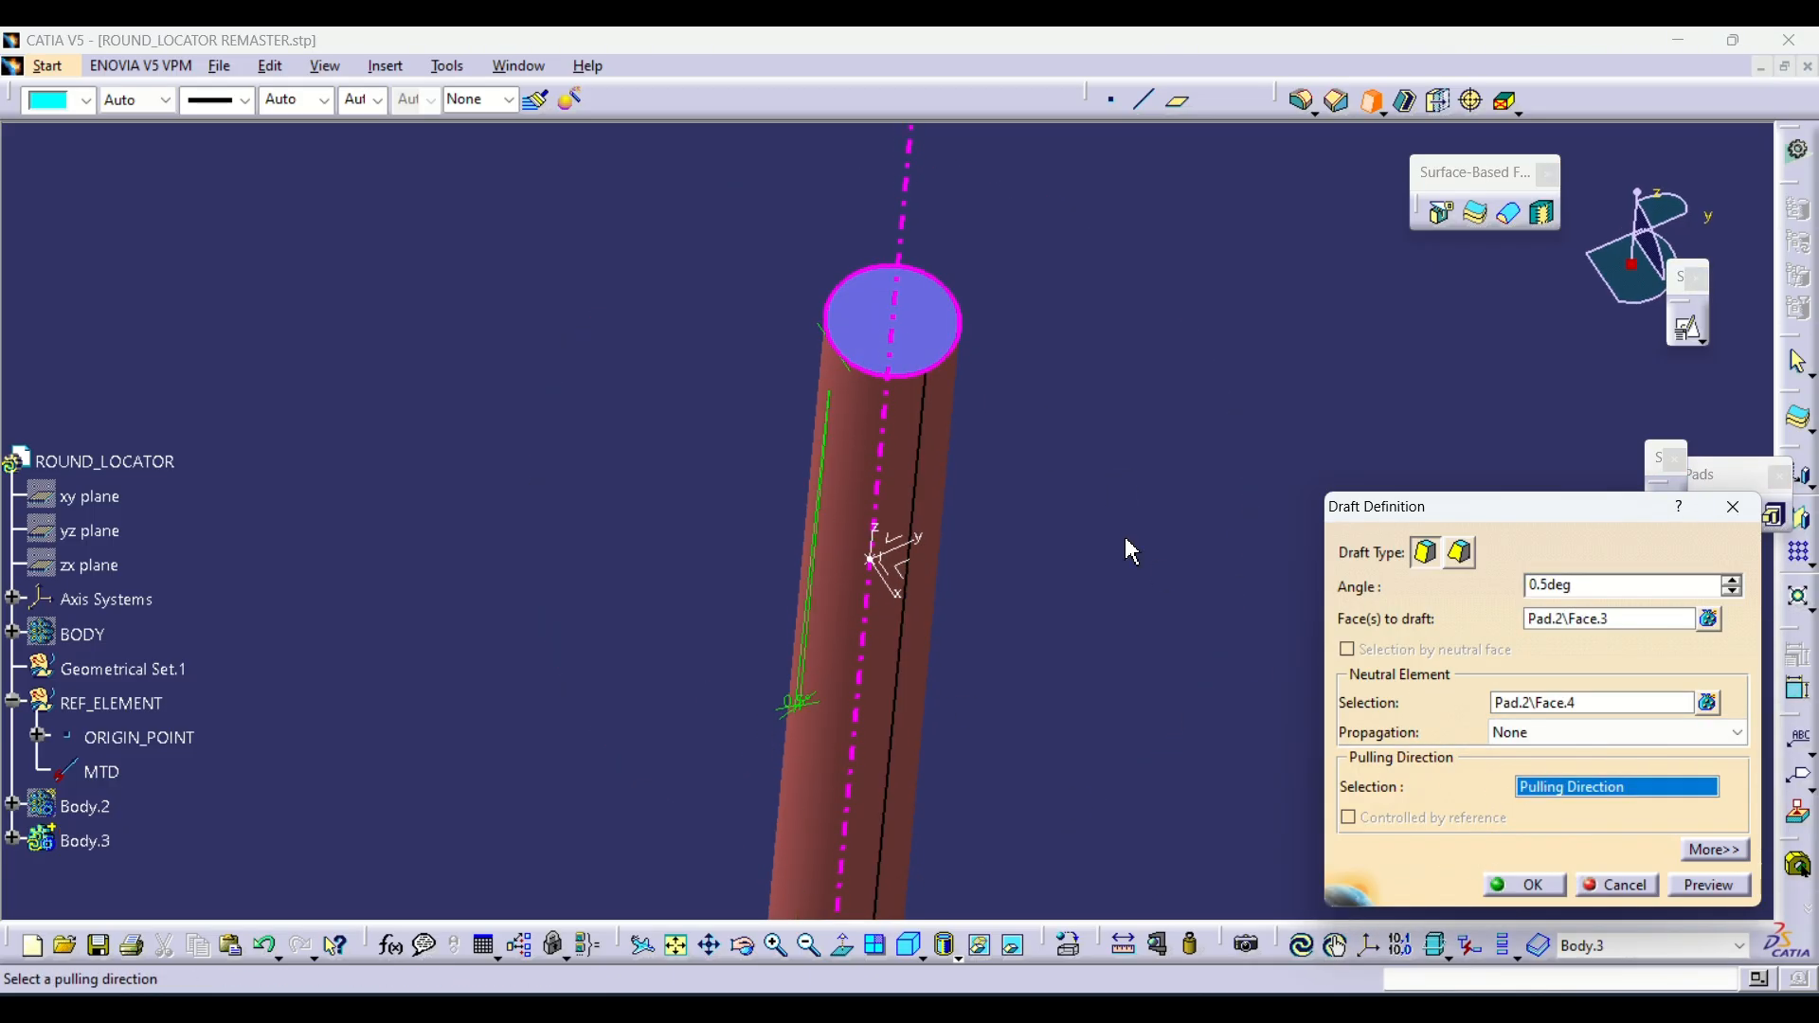
left_click(912, 244)
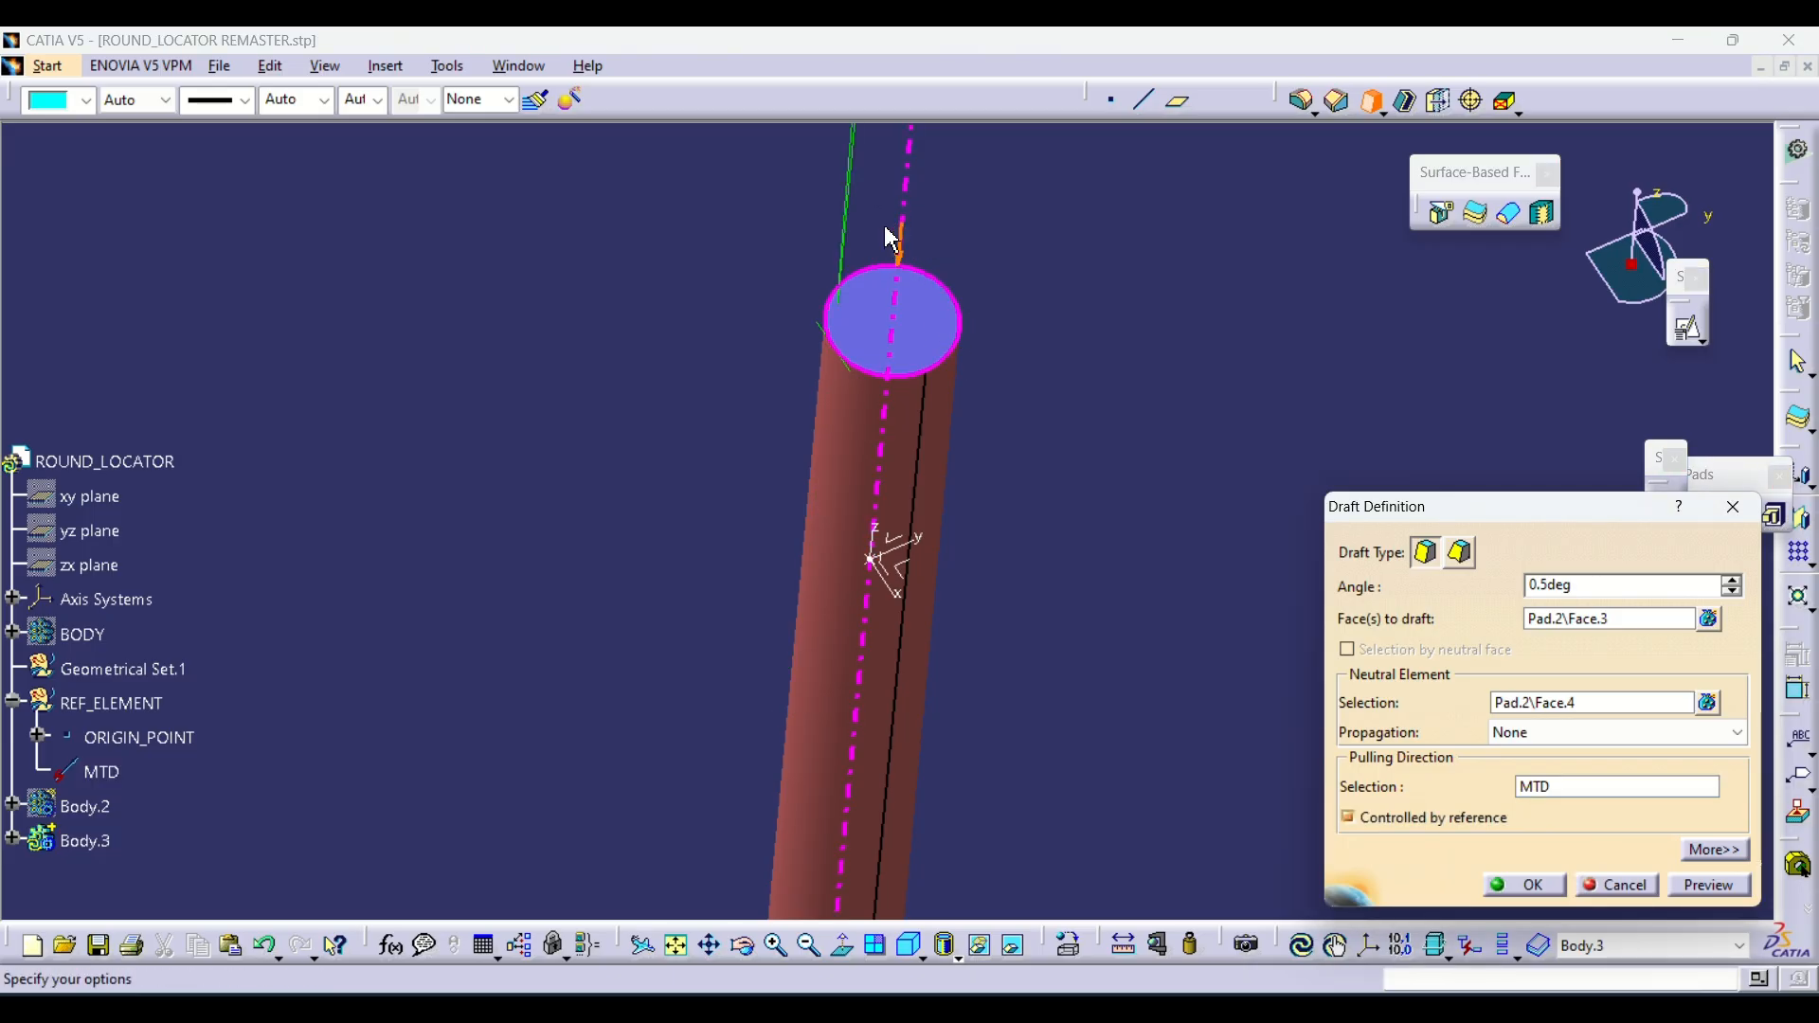
left_click(1548, 896)
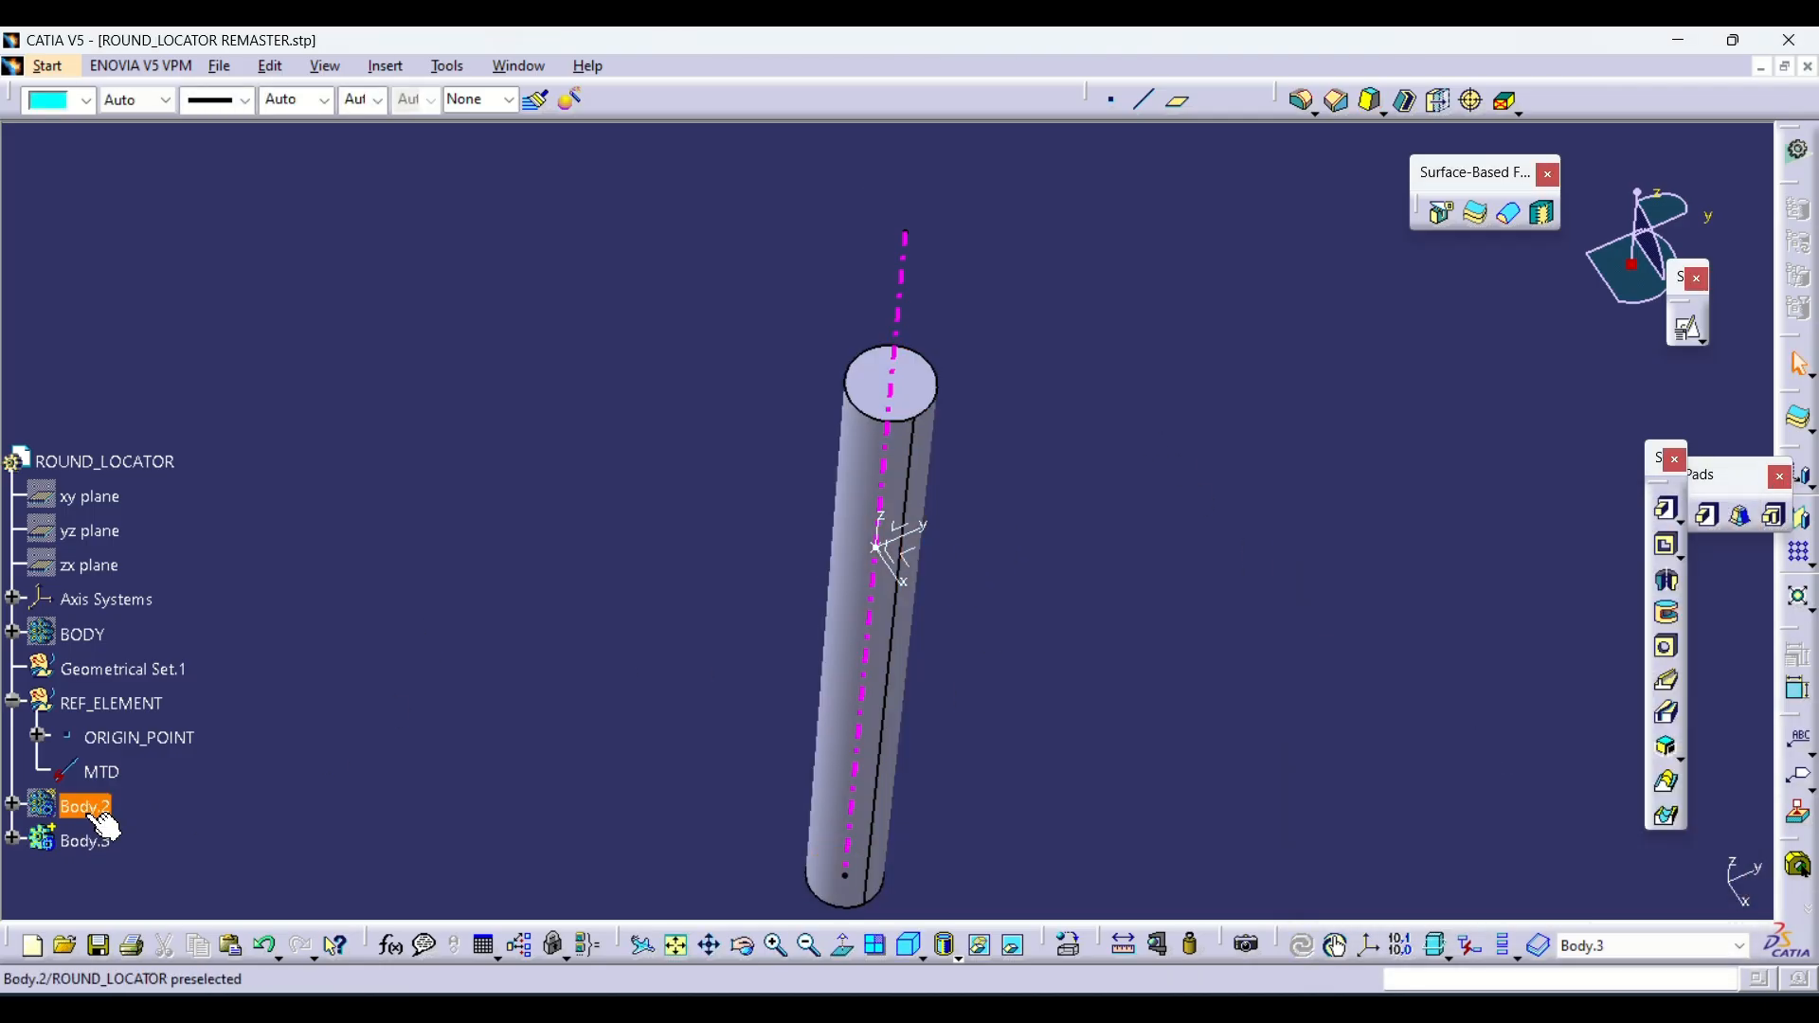
Show the original BODY and insert a new body for the ribs
left_click(95, 635)
key("space")
middle_click_drag(526, 469, 786, 403)
key("alt+i")
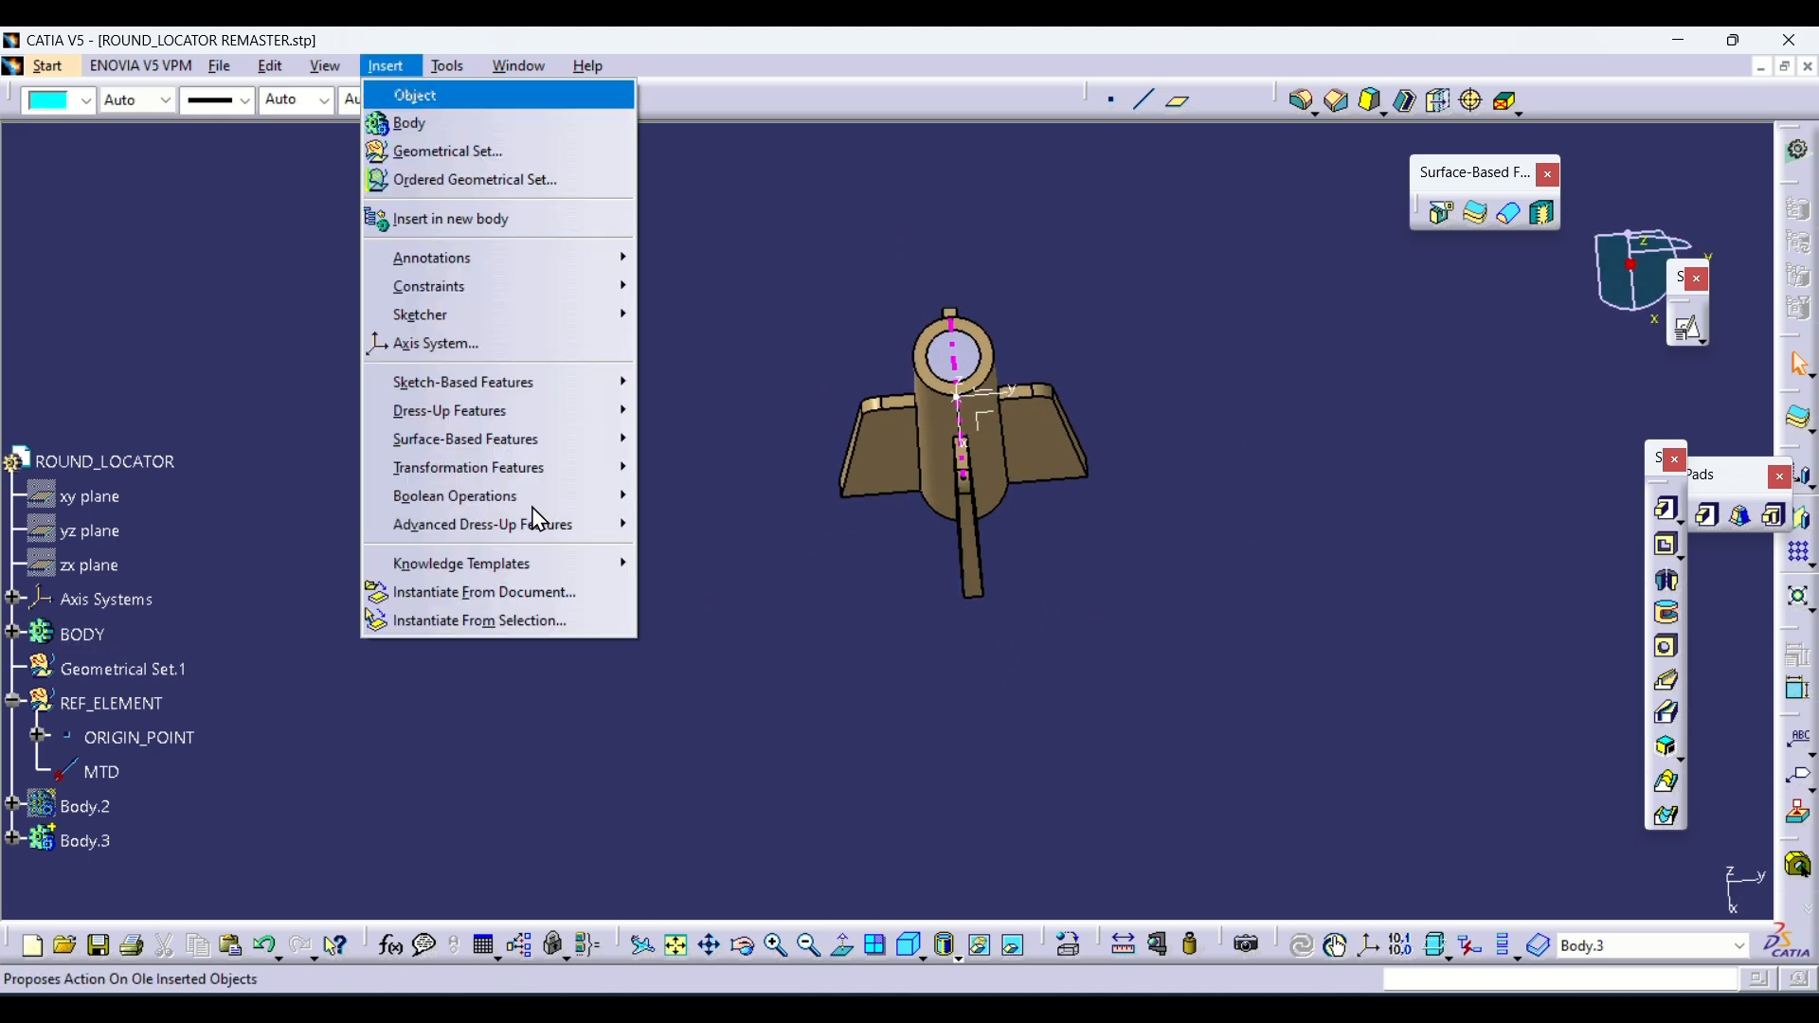
key("b")
left_click(1123, 451)
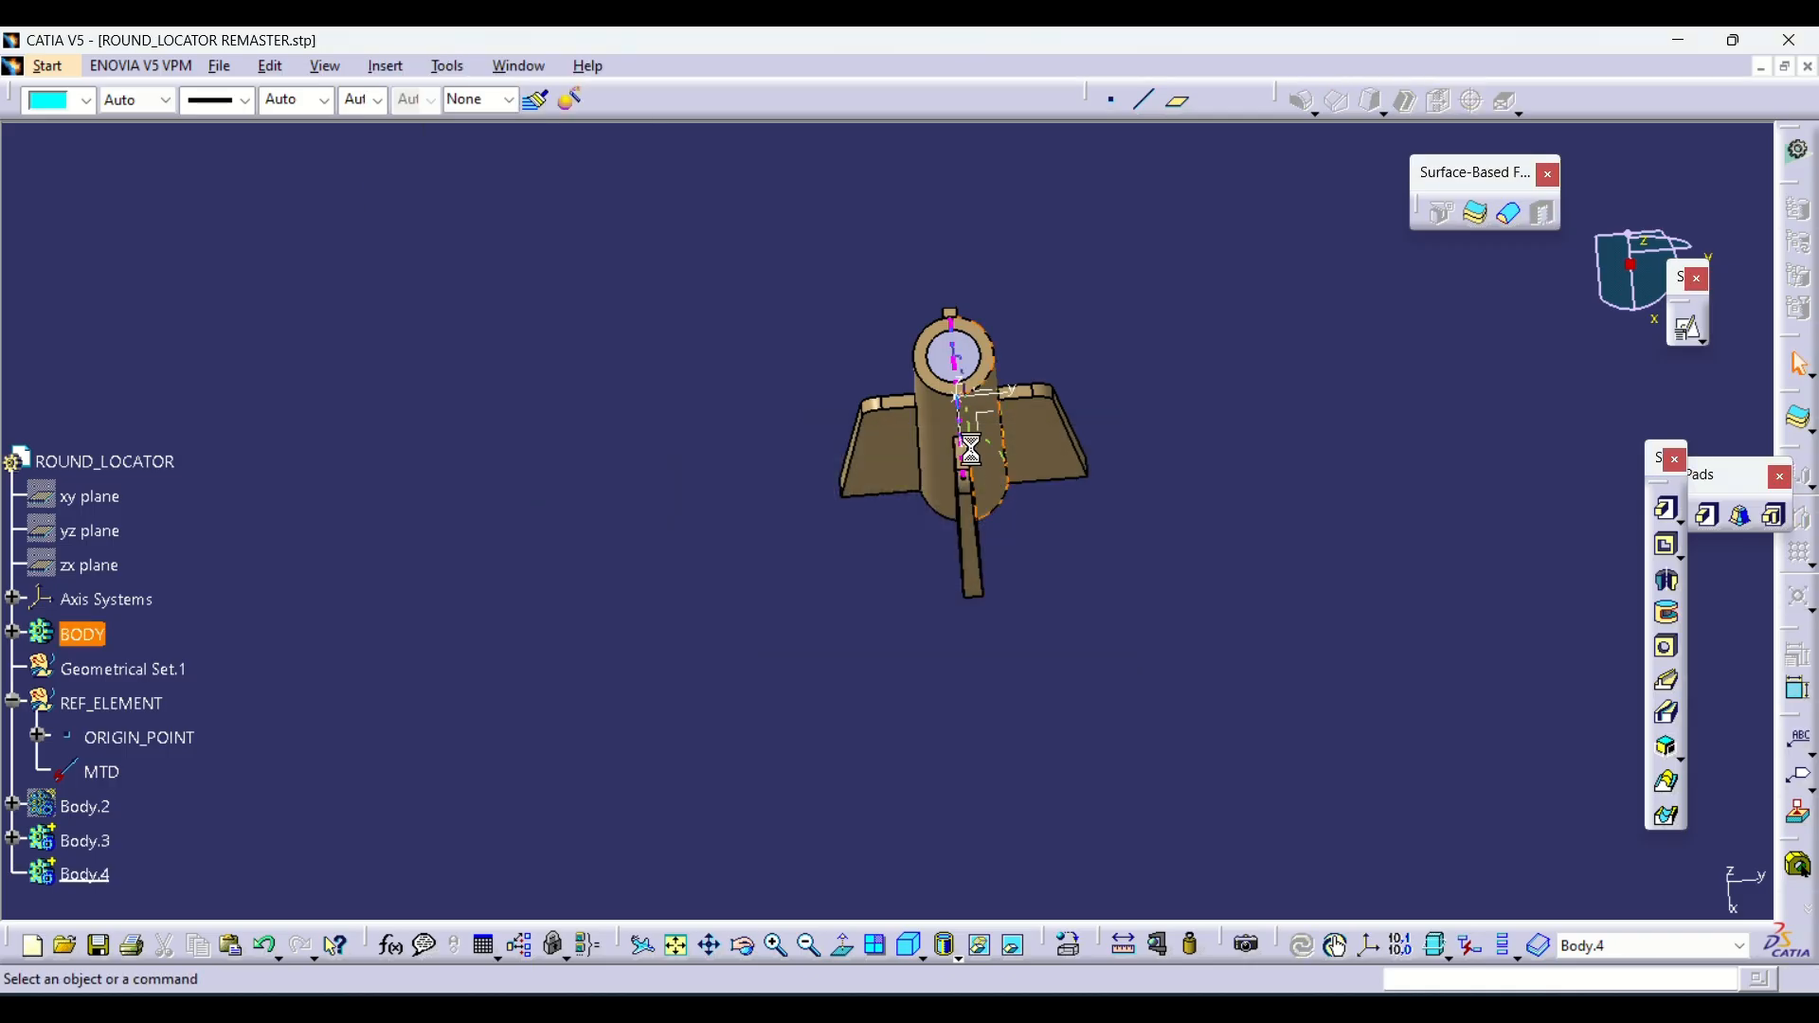
Measure the distance between the upper outer corners of two opposite ribs with both selection modes set to Intersection, and discard the measurement
middle_click_drag(910, 530, 976, 511)
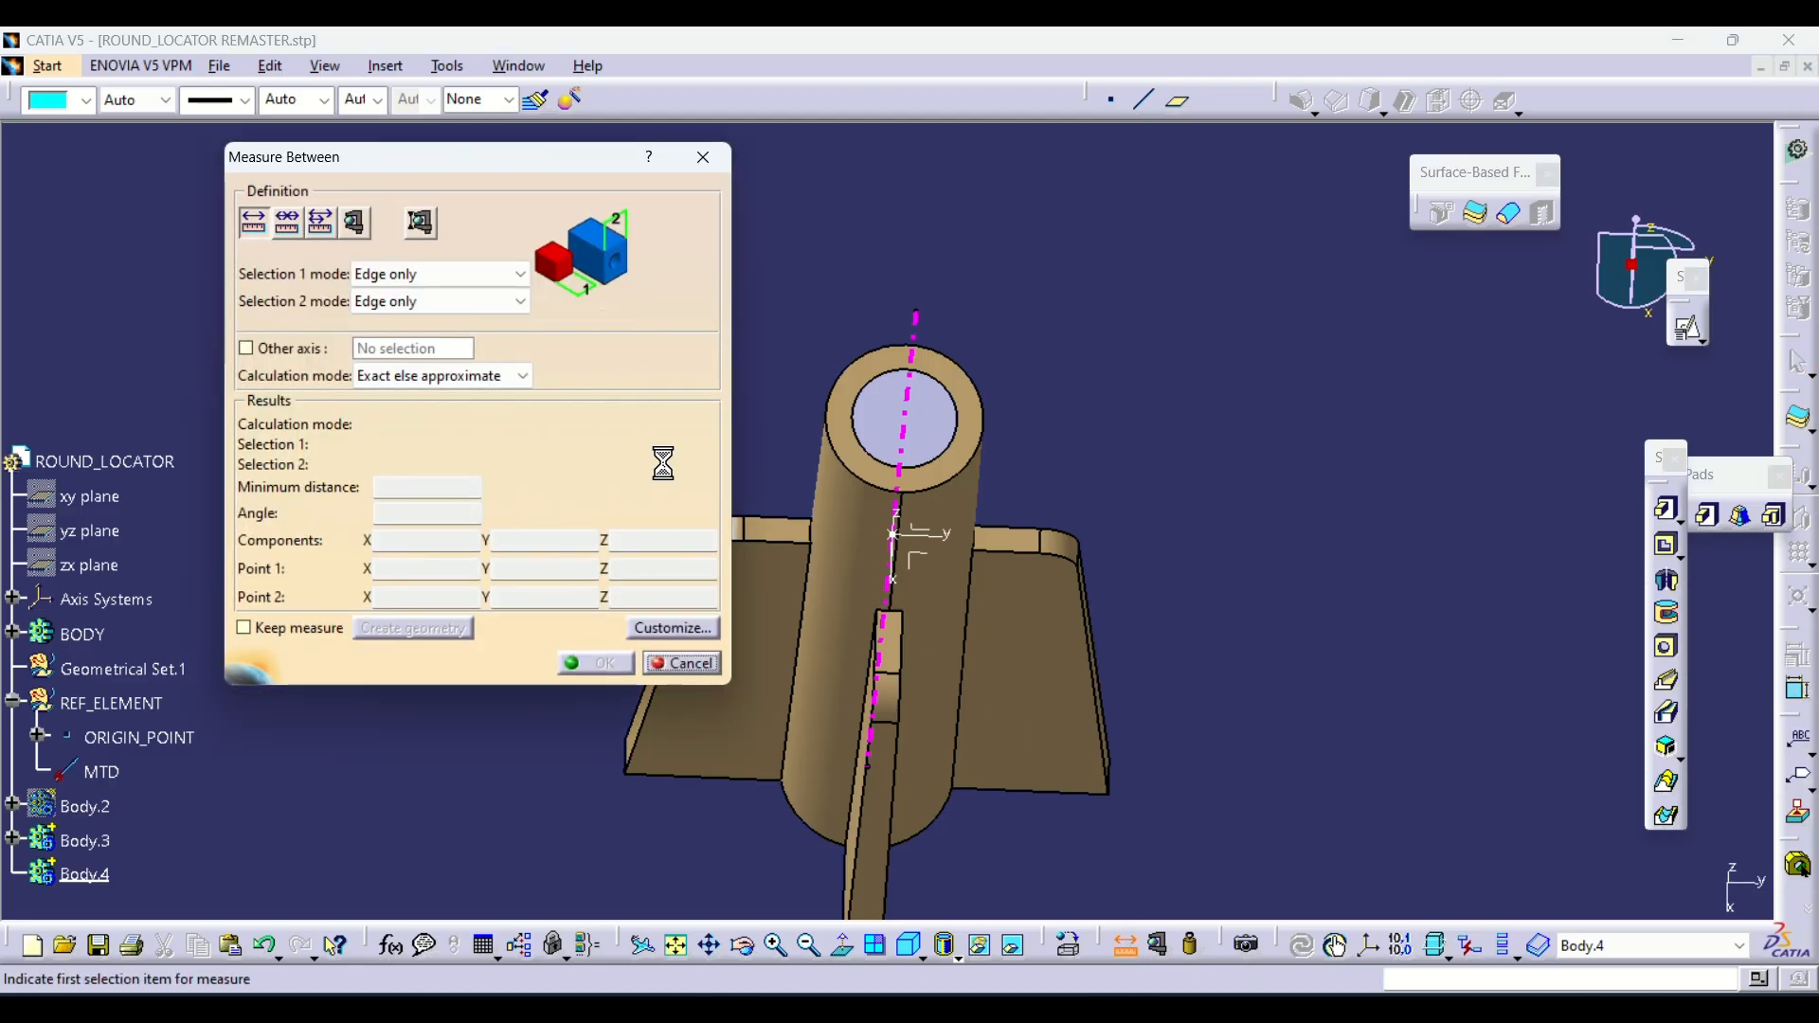
left_click(454, 274)
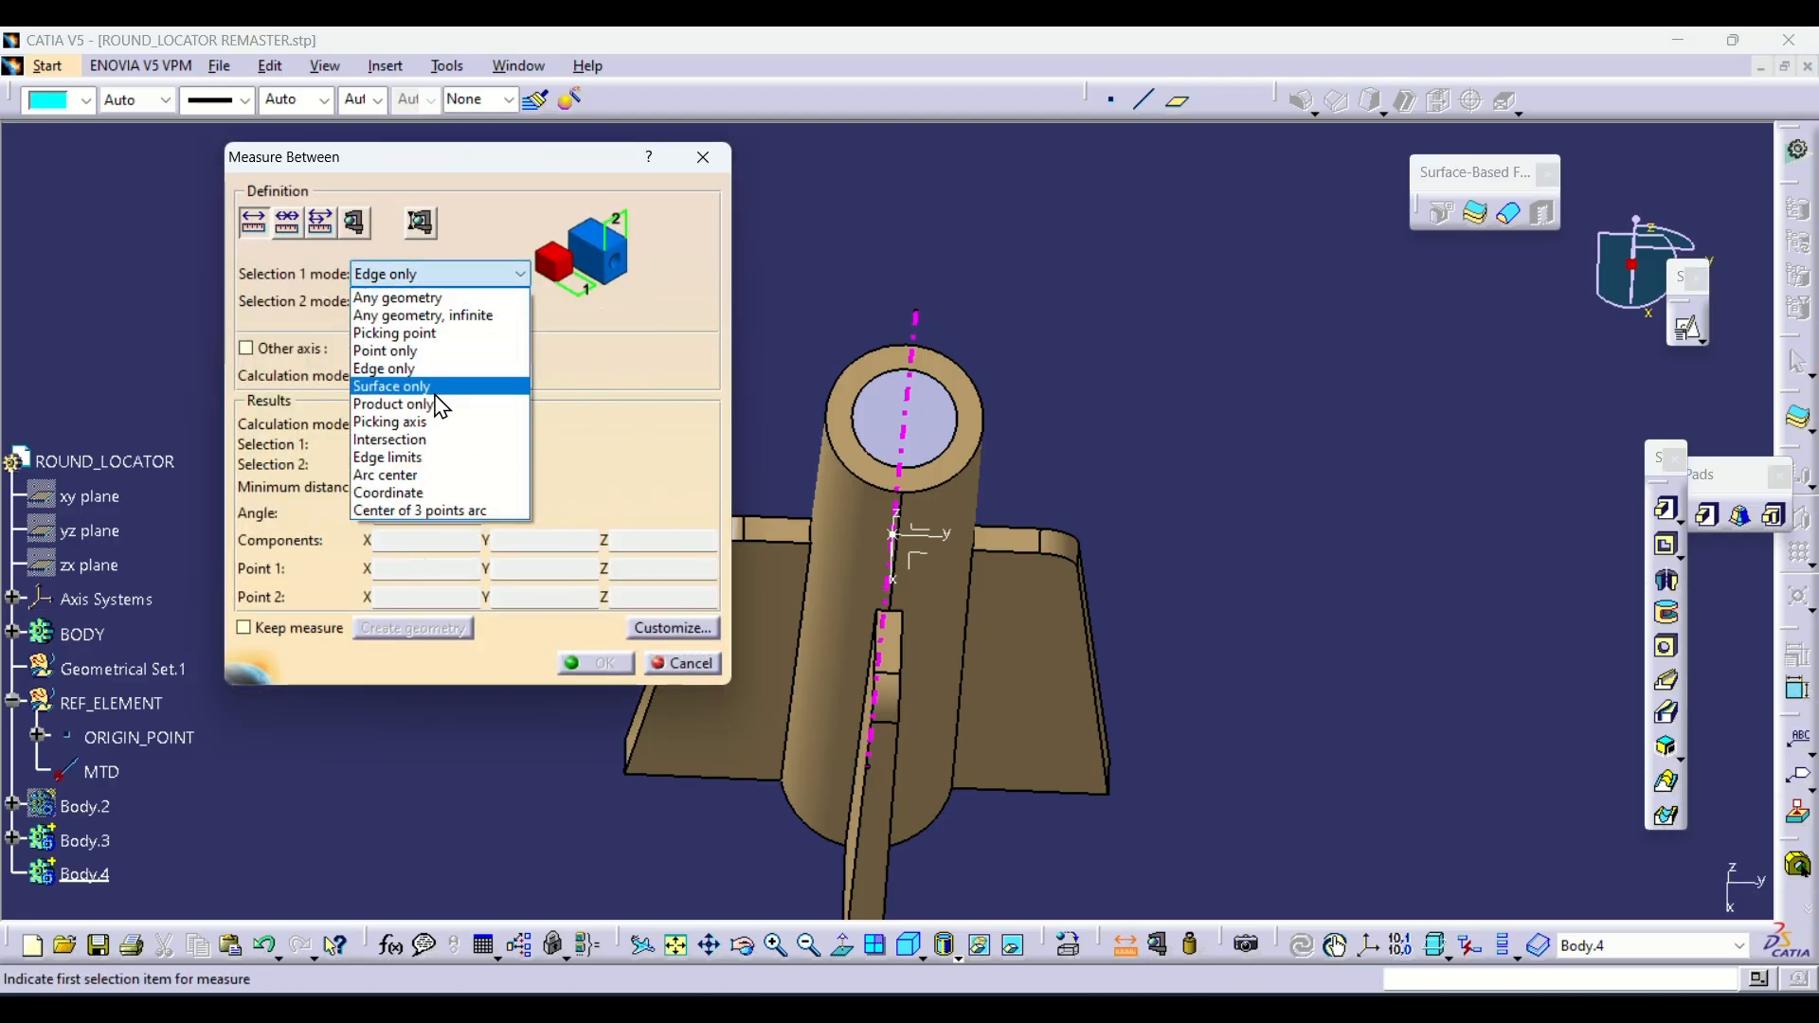
left_click(428, 441)
left_click(455, 301)
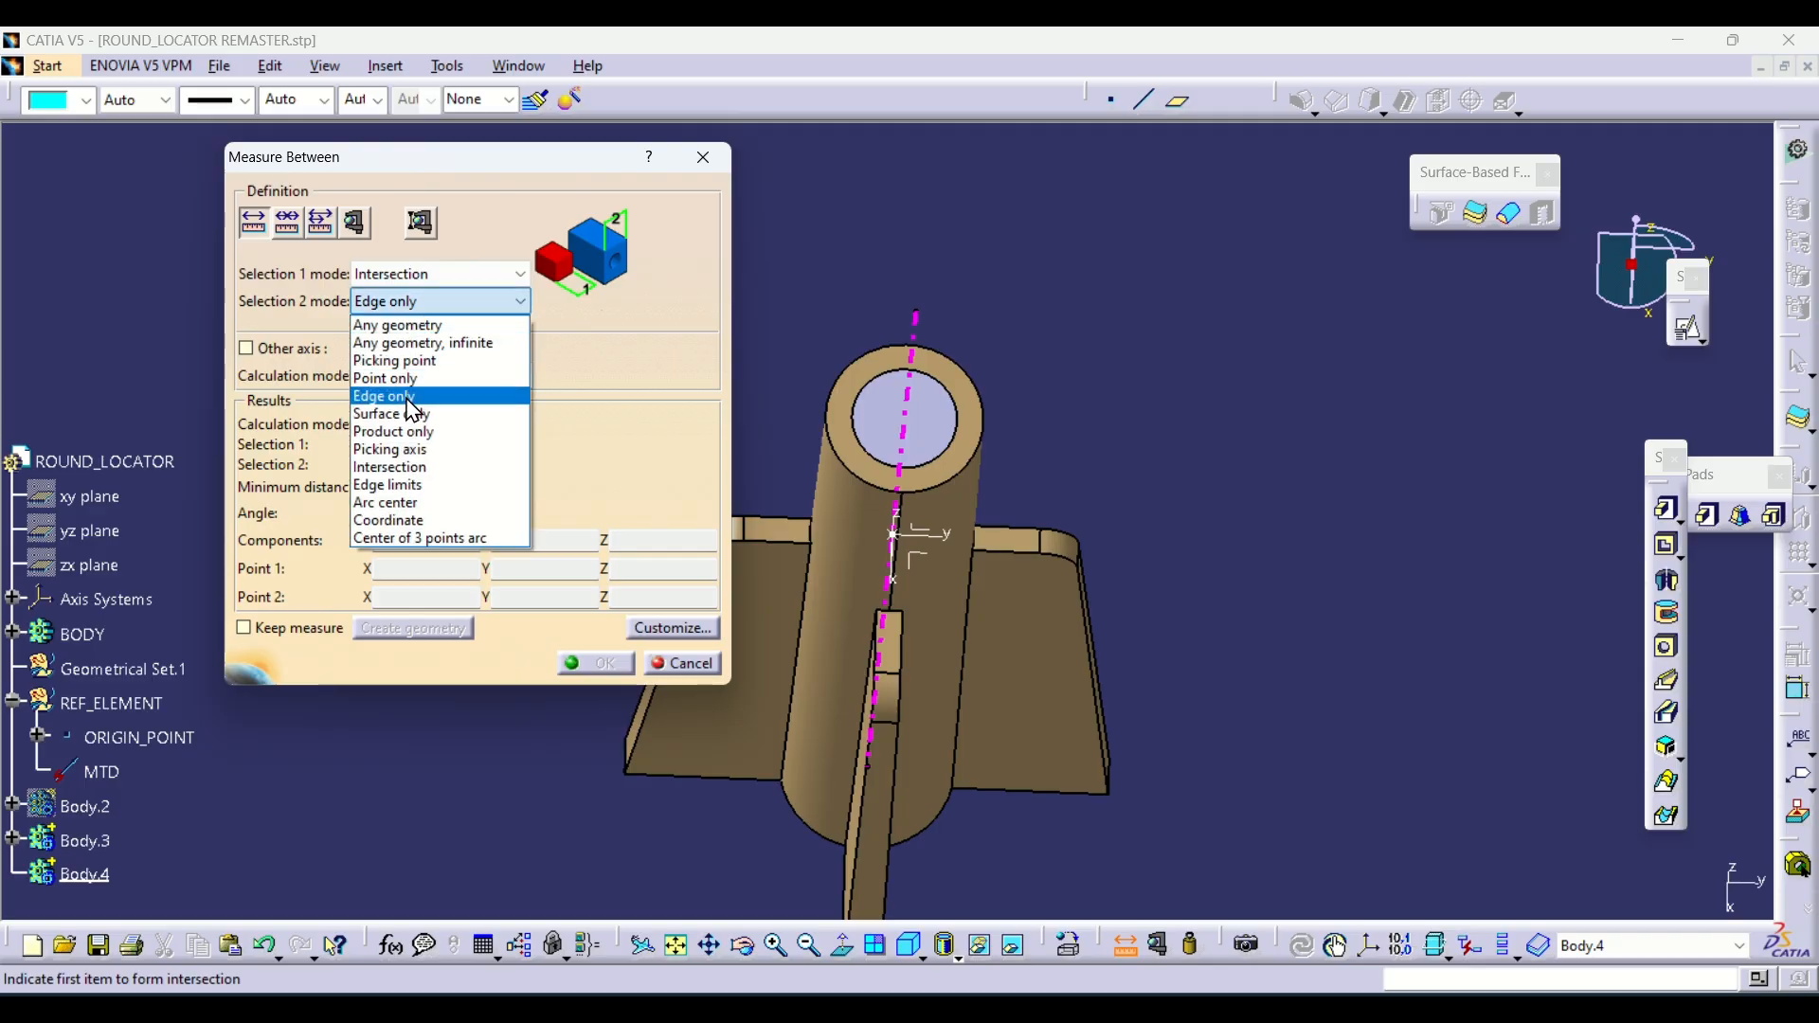
left_click(426, 467)
left_click(769, 548)
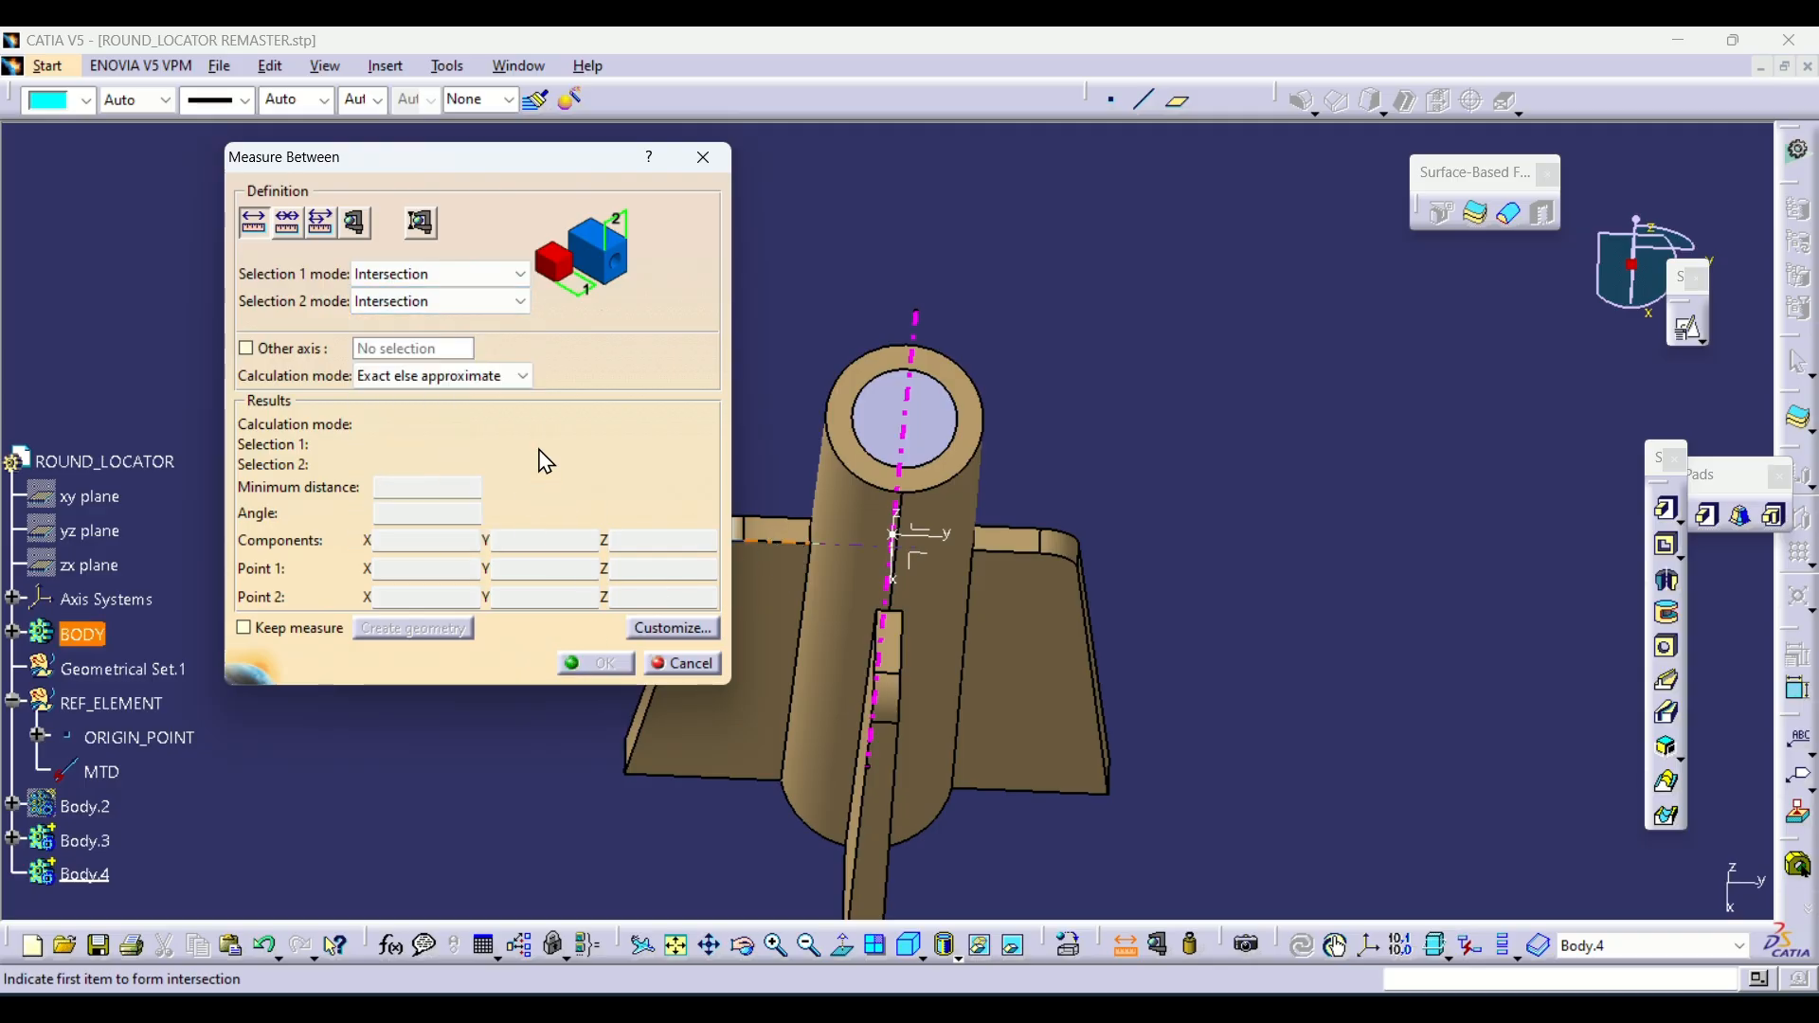
middle_click_drag(1043, 593, 1201, 482)
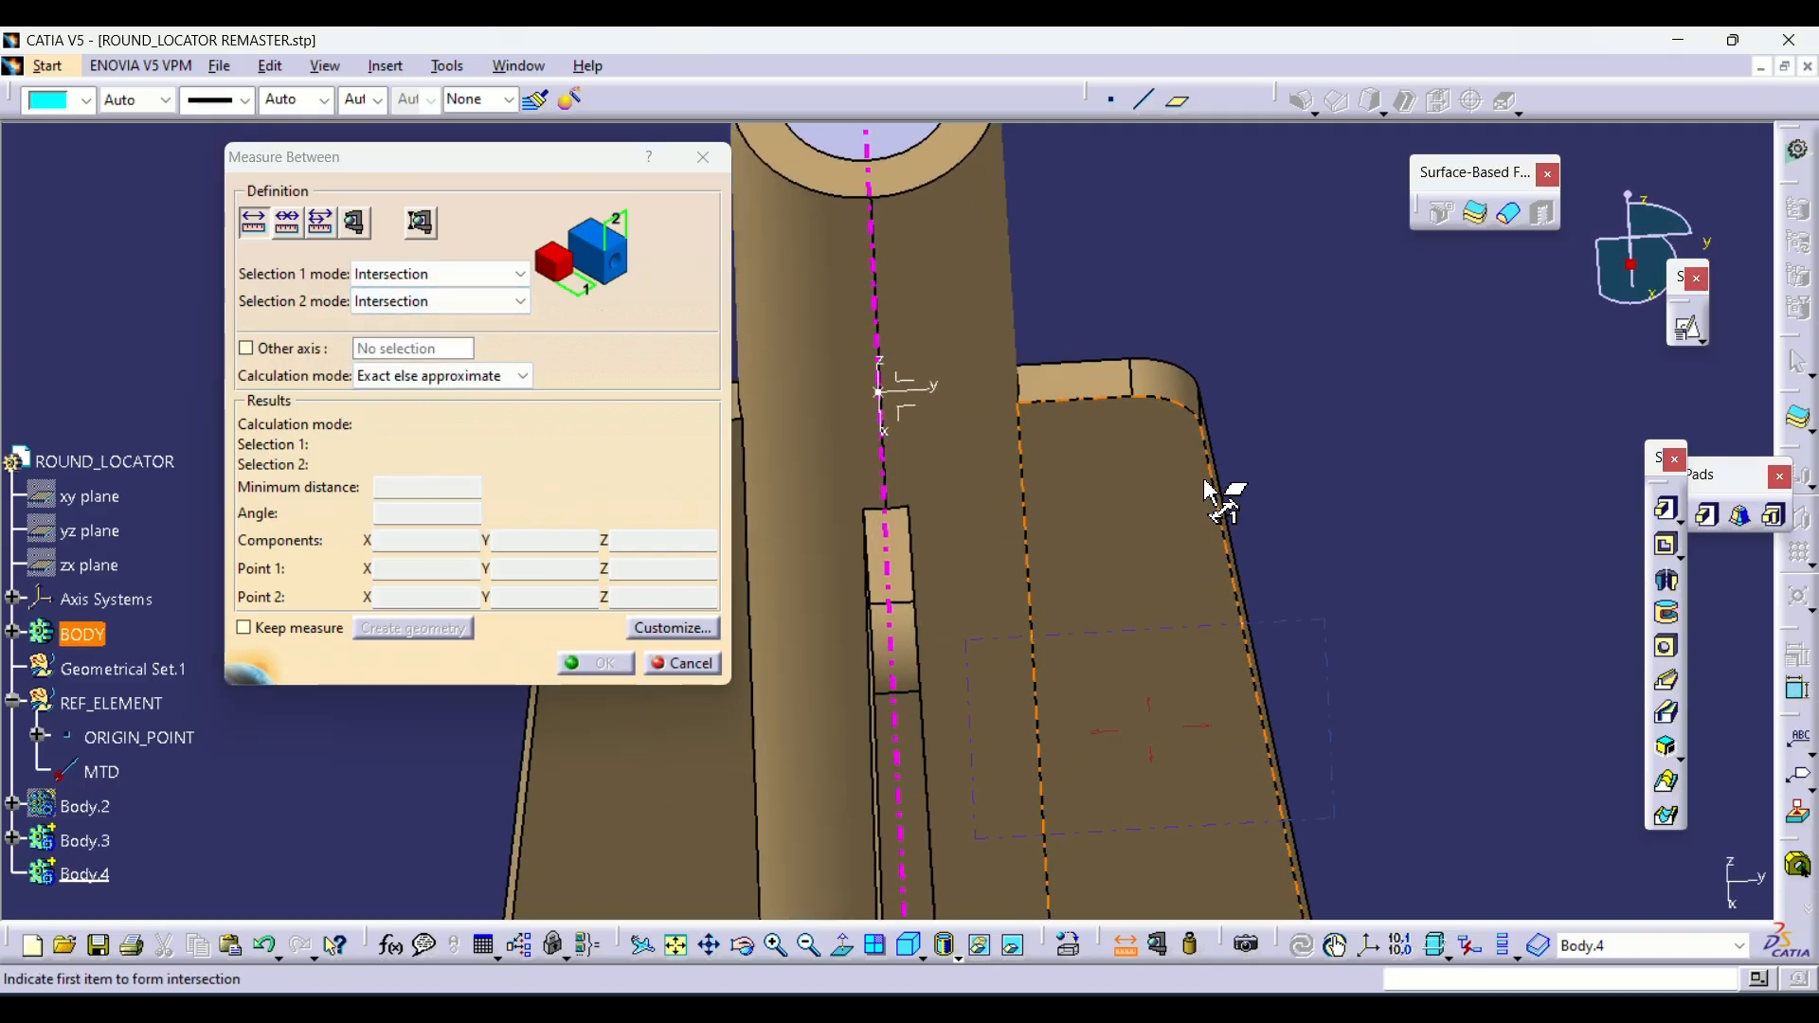
left_click(1213, 483)
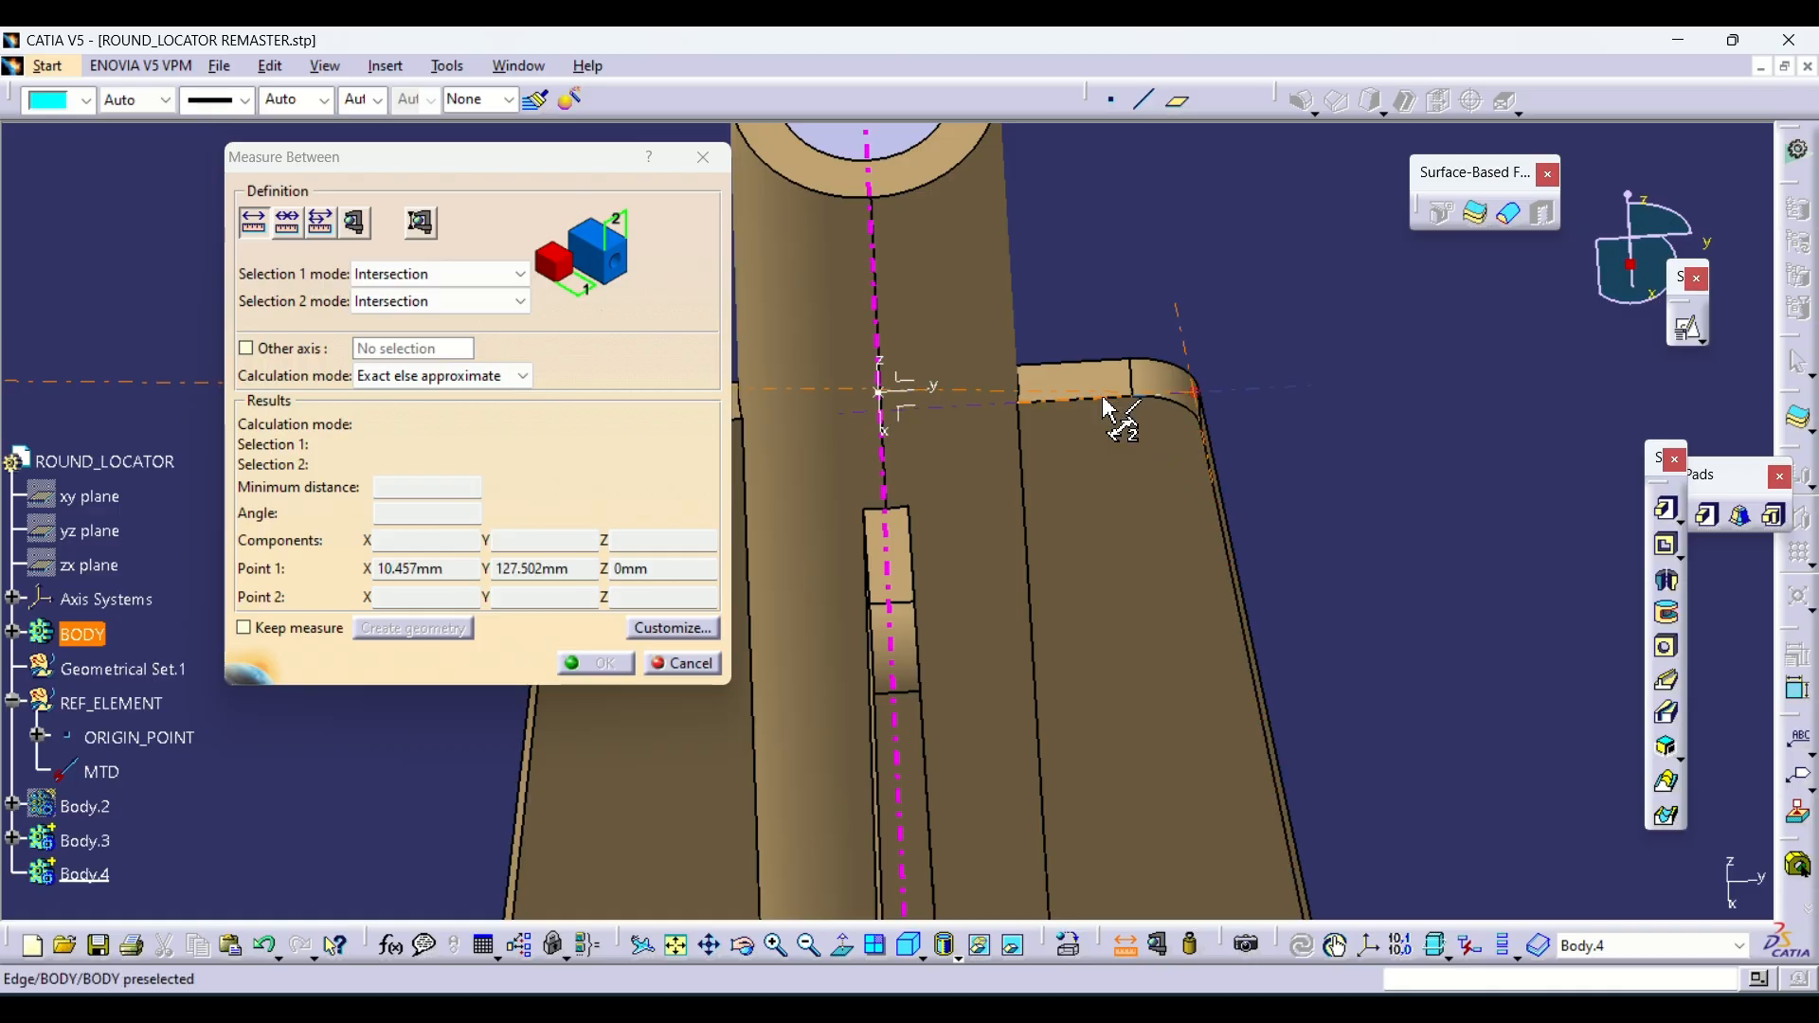
left_click(1116, 405)
middle_click_drag(1186, 434, 1148, 522)
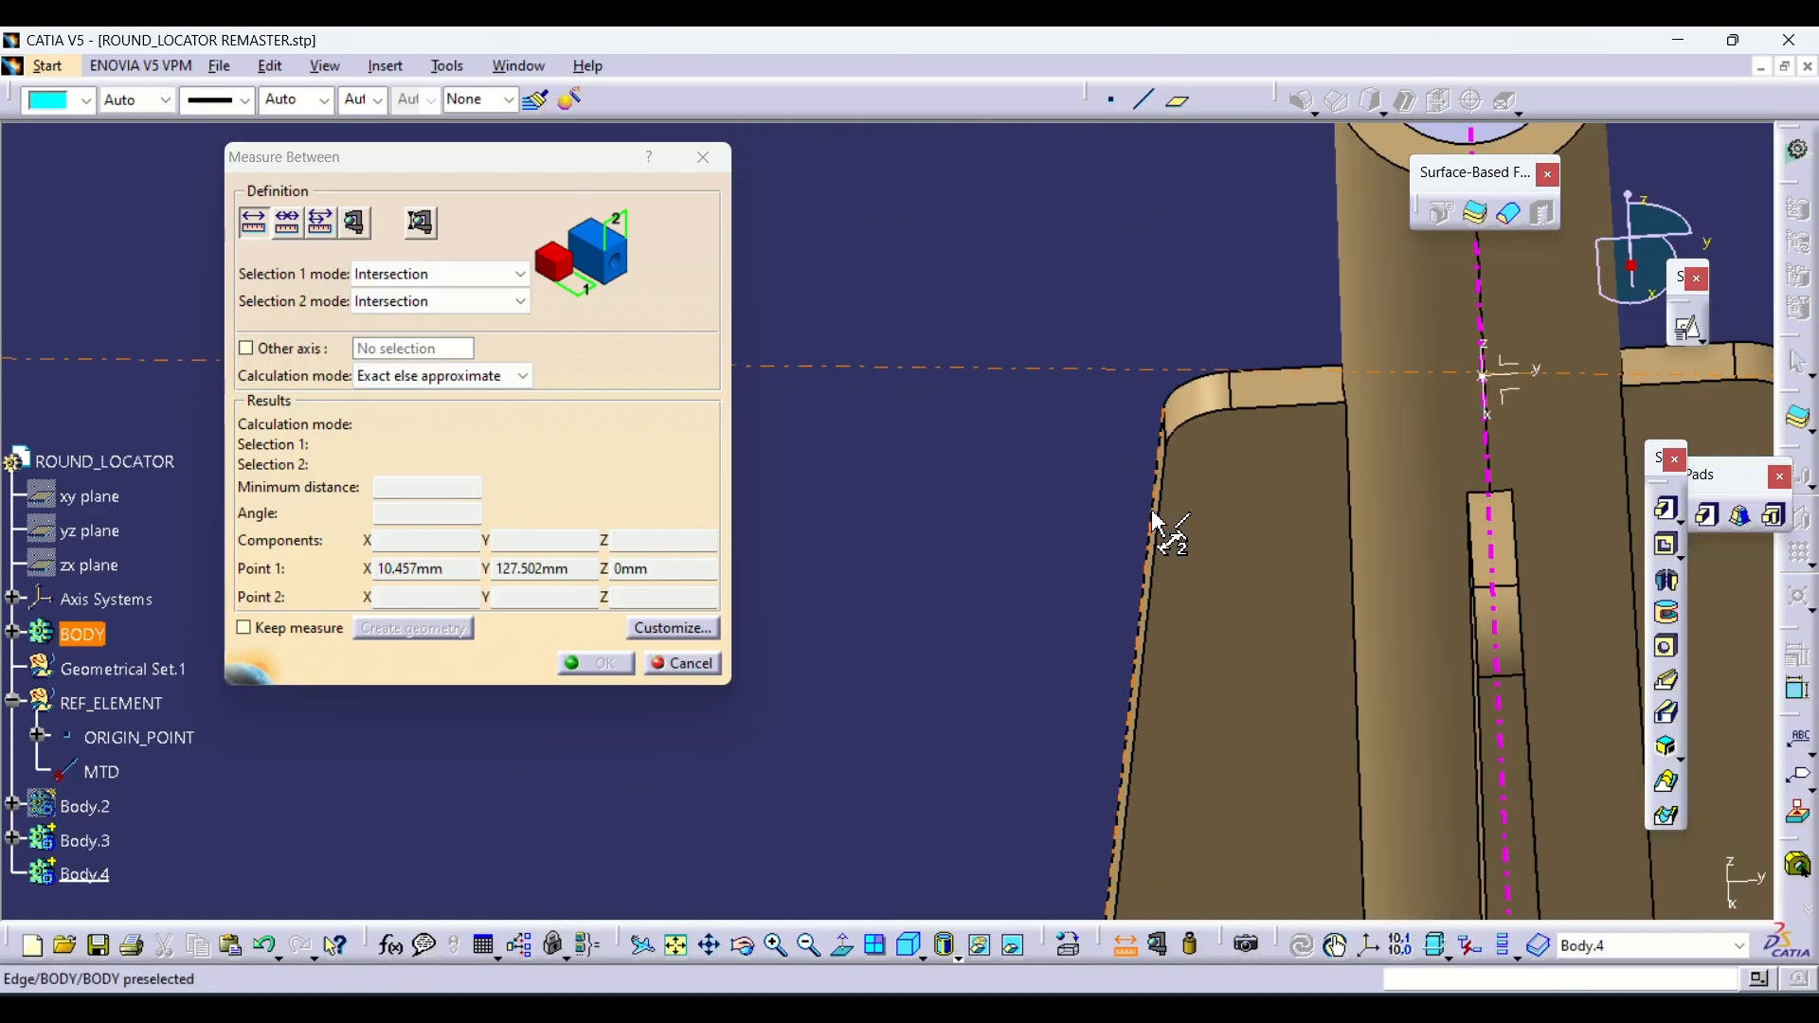
left_click(1158, 521)
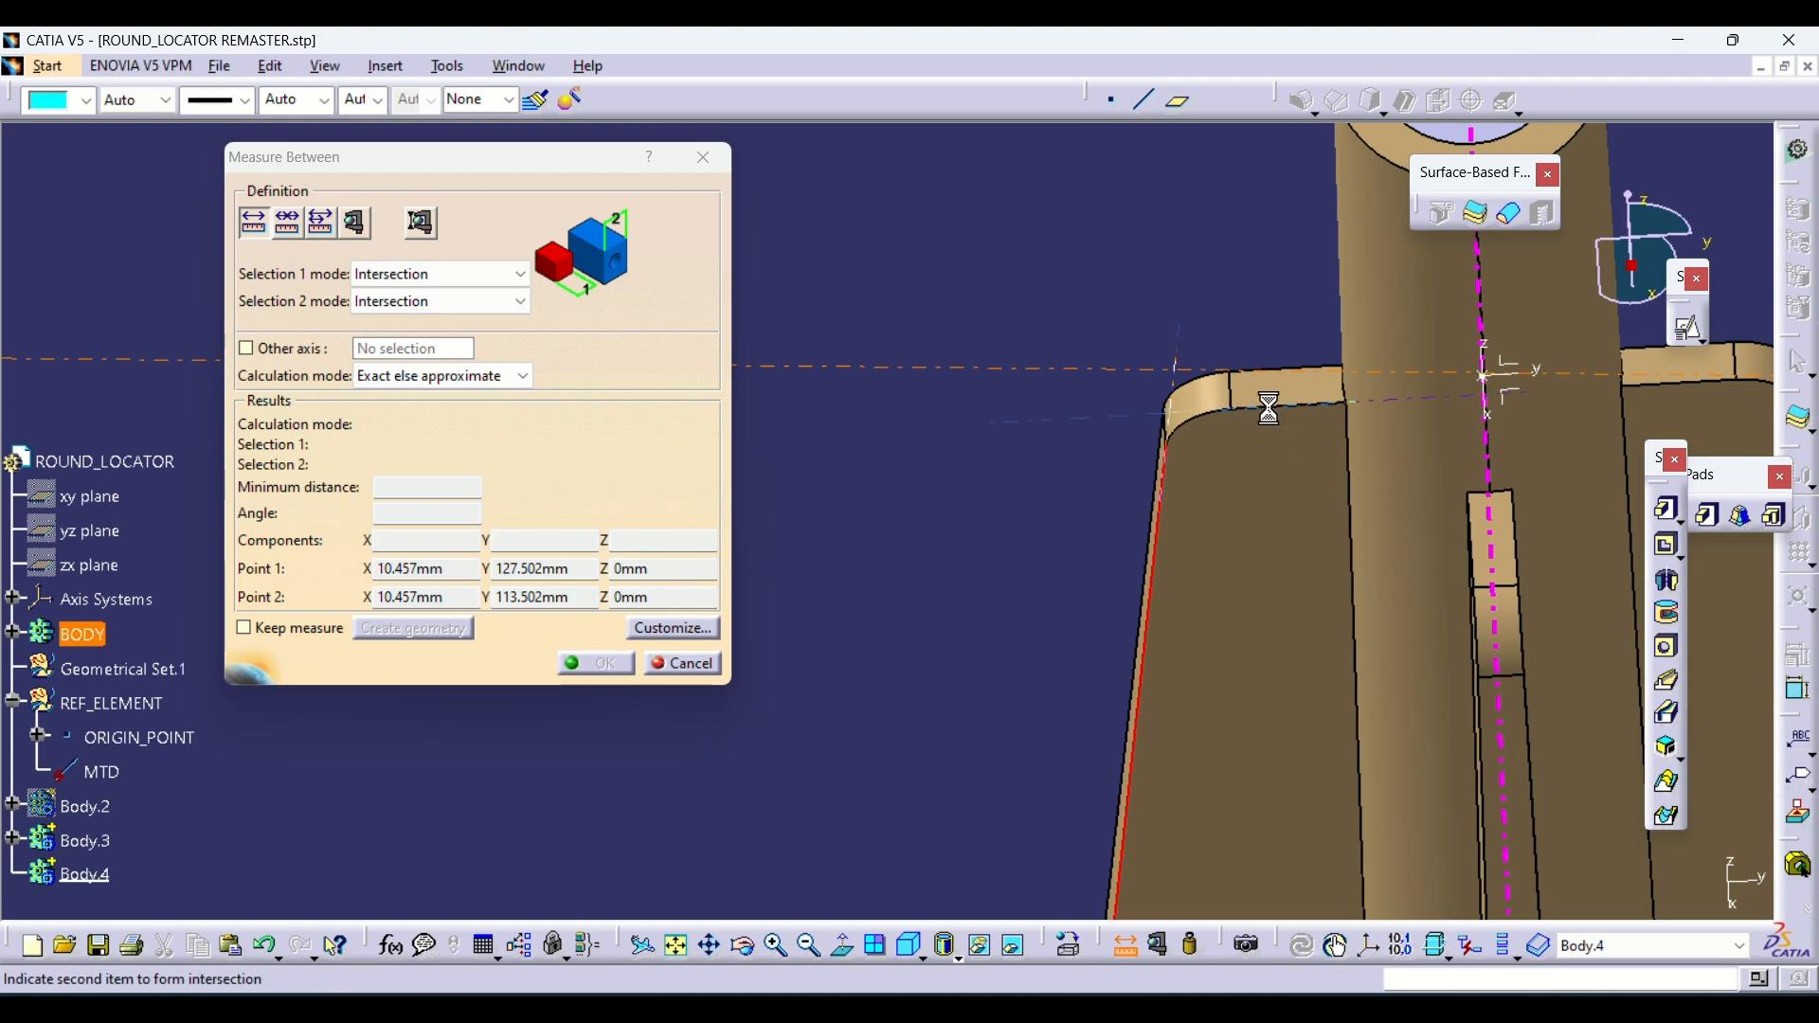
middle_click_drag(1329, 439, 1155, 440)
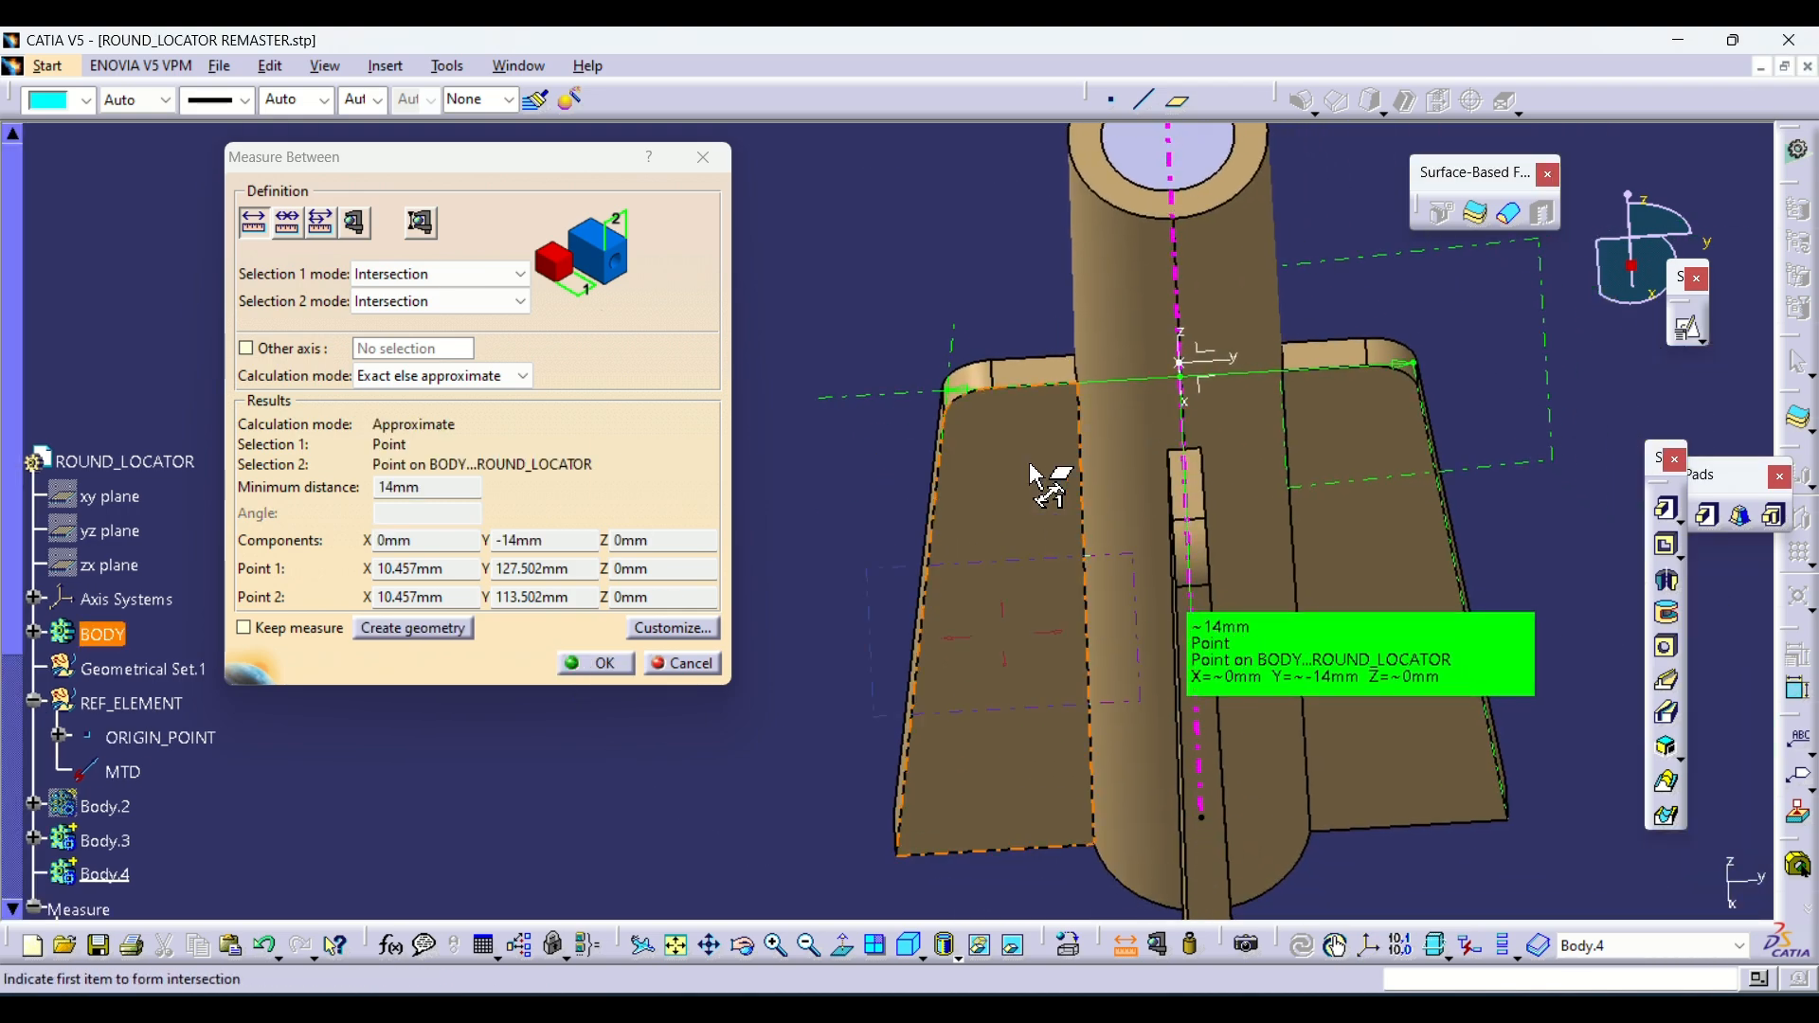
left_click(704, 157)
middle_click_drag(1118, 379, 1019, 451)
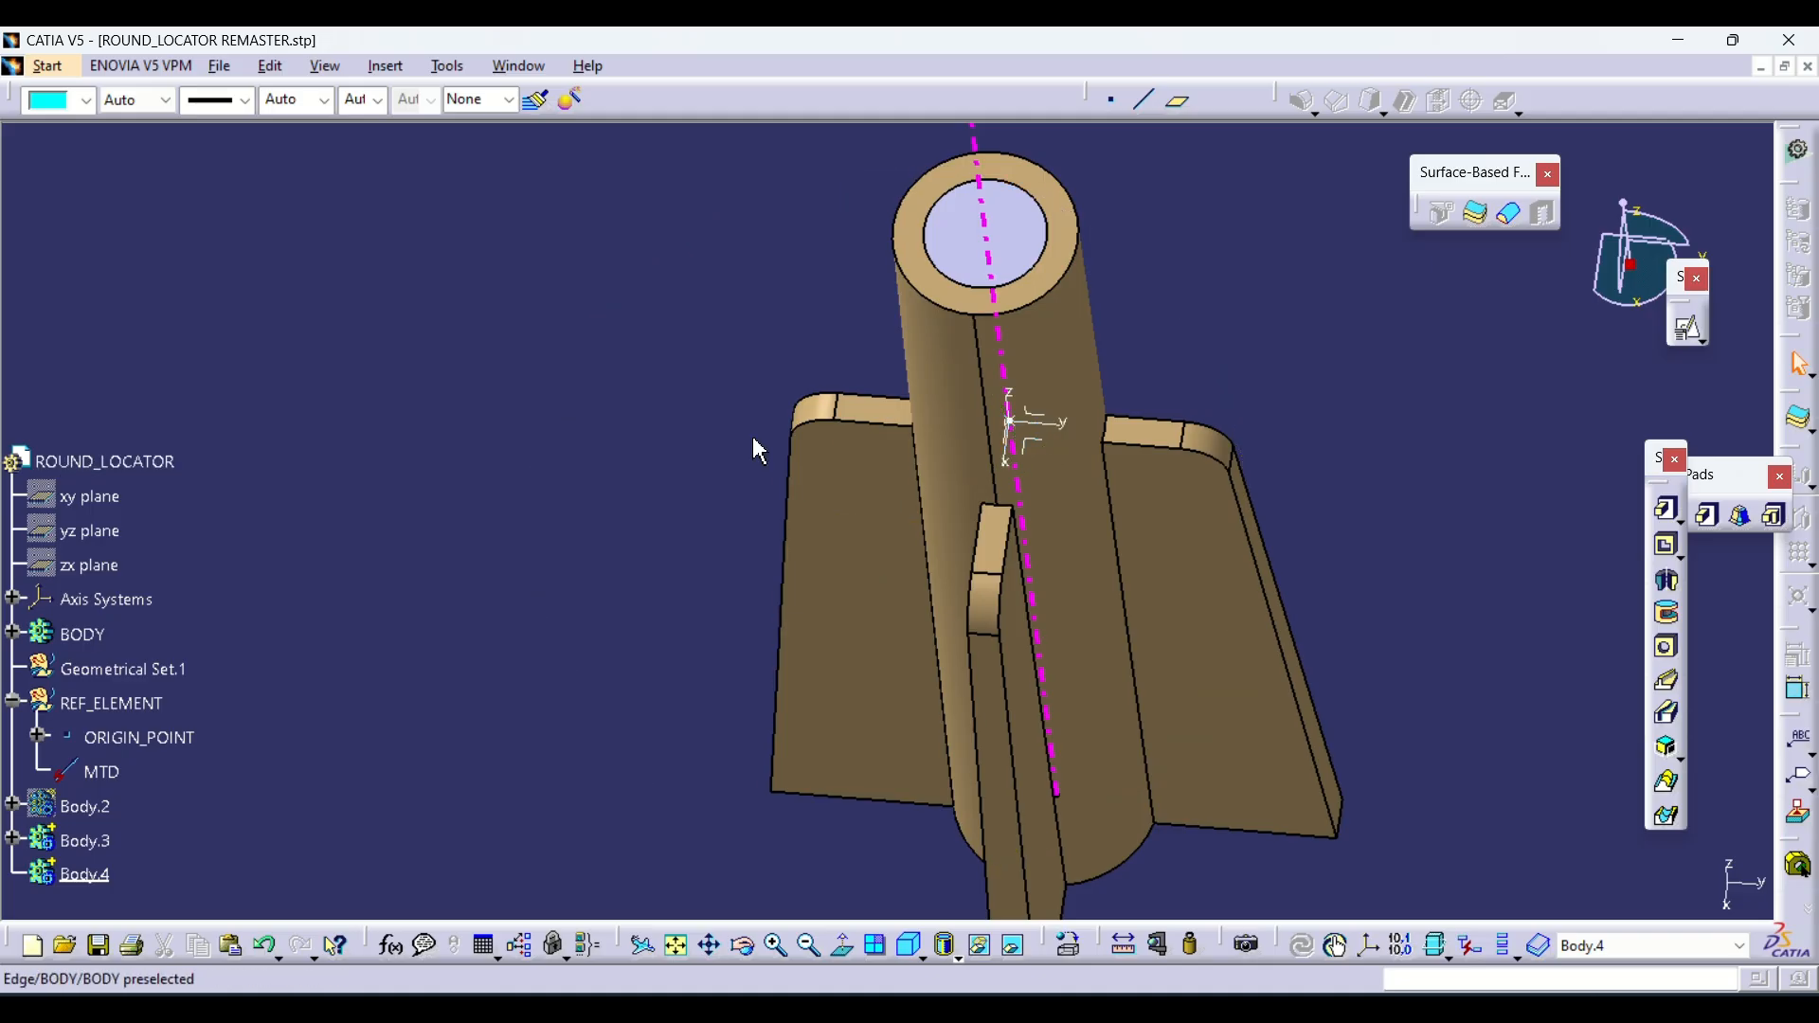
right_click(78, 880)
left_click(239, 767)
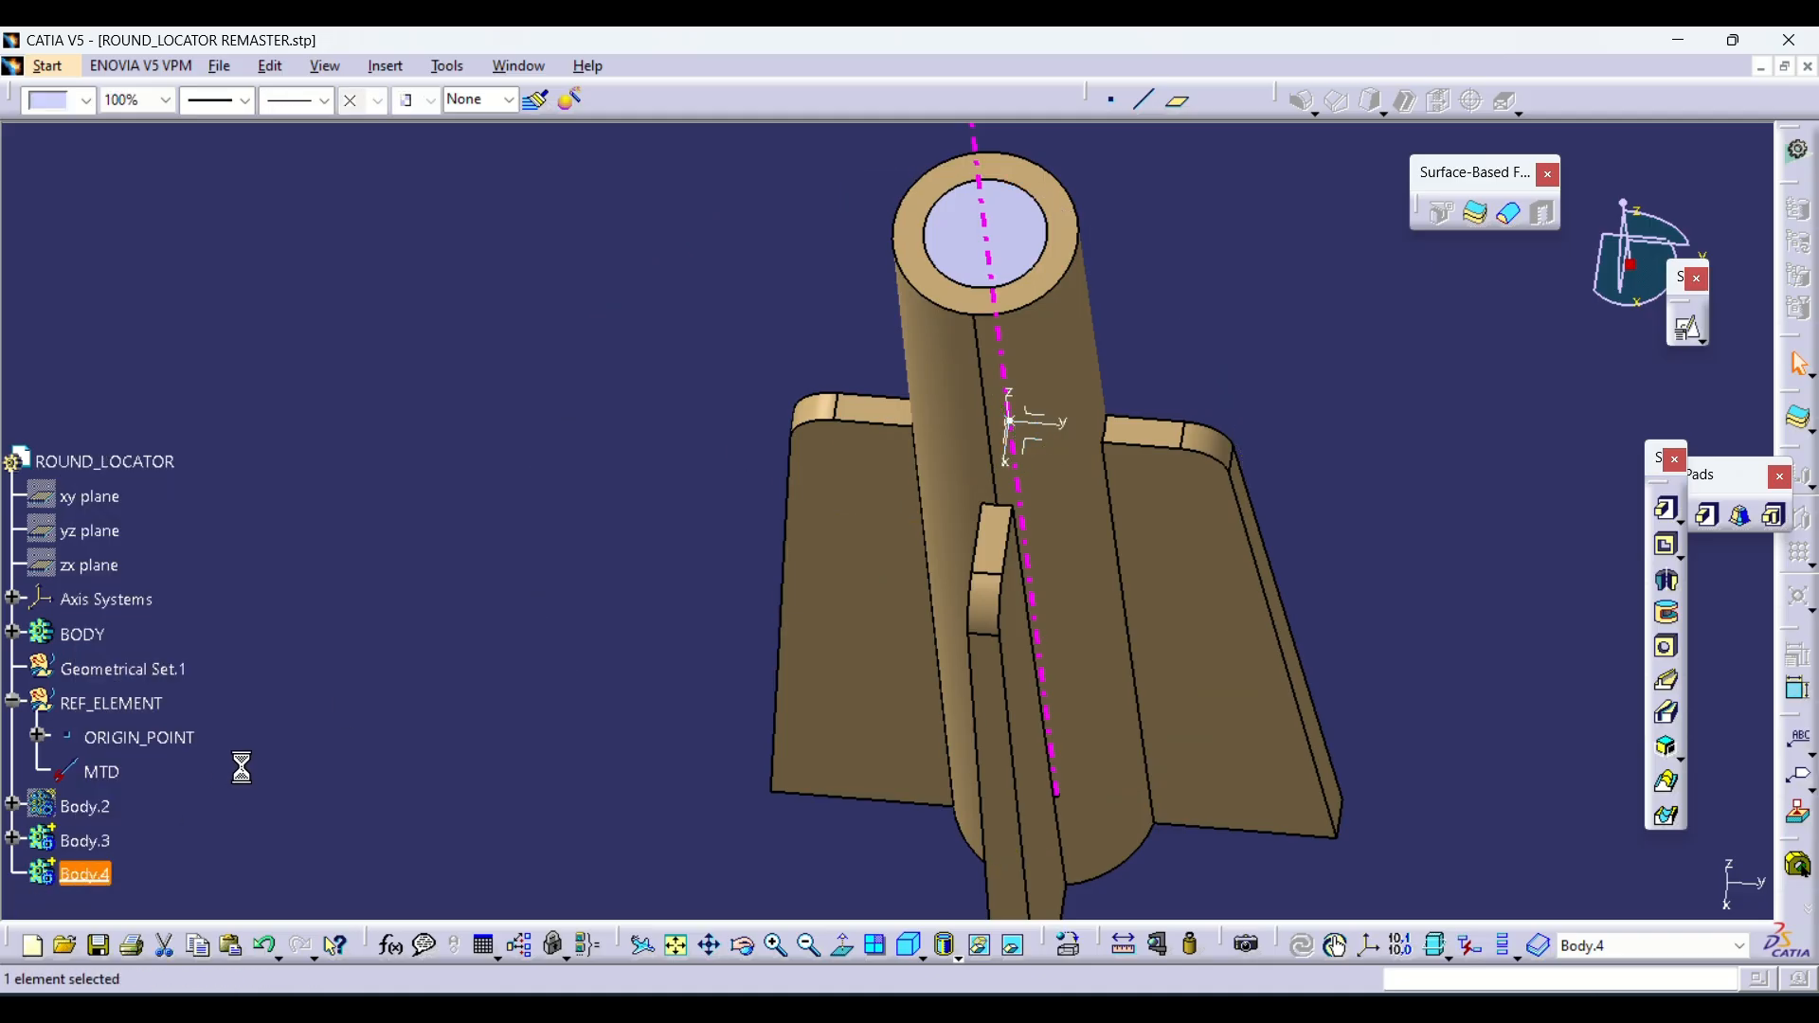
middle_click_drag(901, 400, 721, 388)
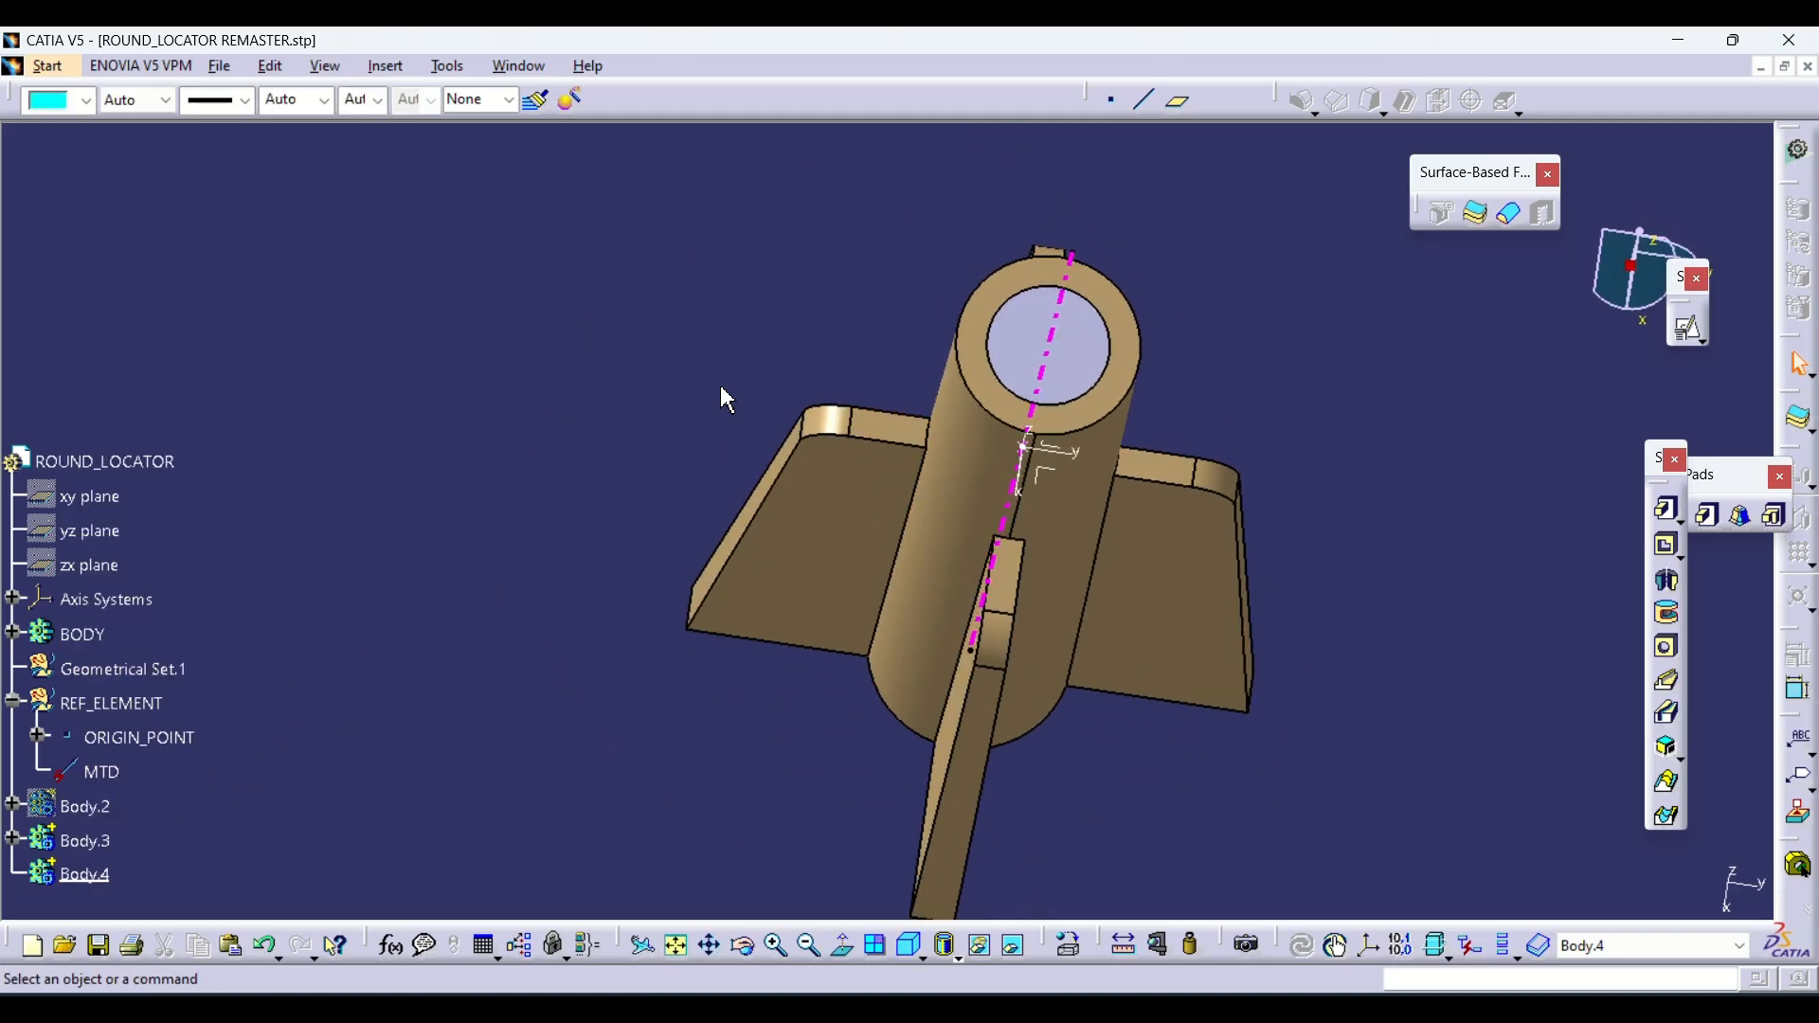
Copy Sketch.3 from Body.3, paste it into Body.4 as specified in the part document, and open the copy for editing
left_click(12, 840)
scroll(199, 758, "down", 5)
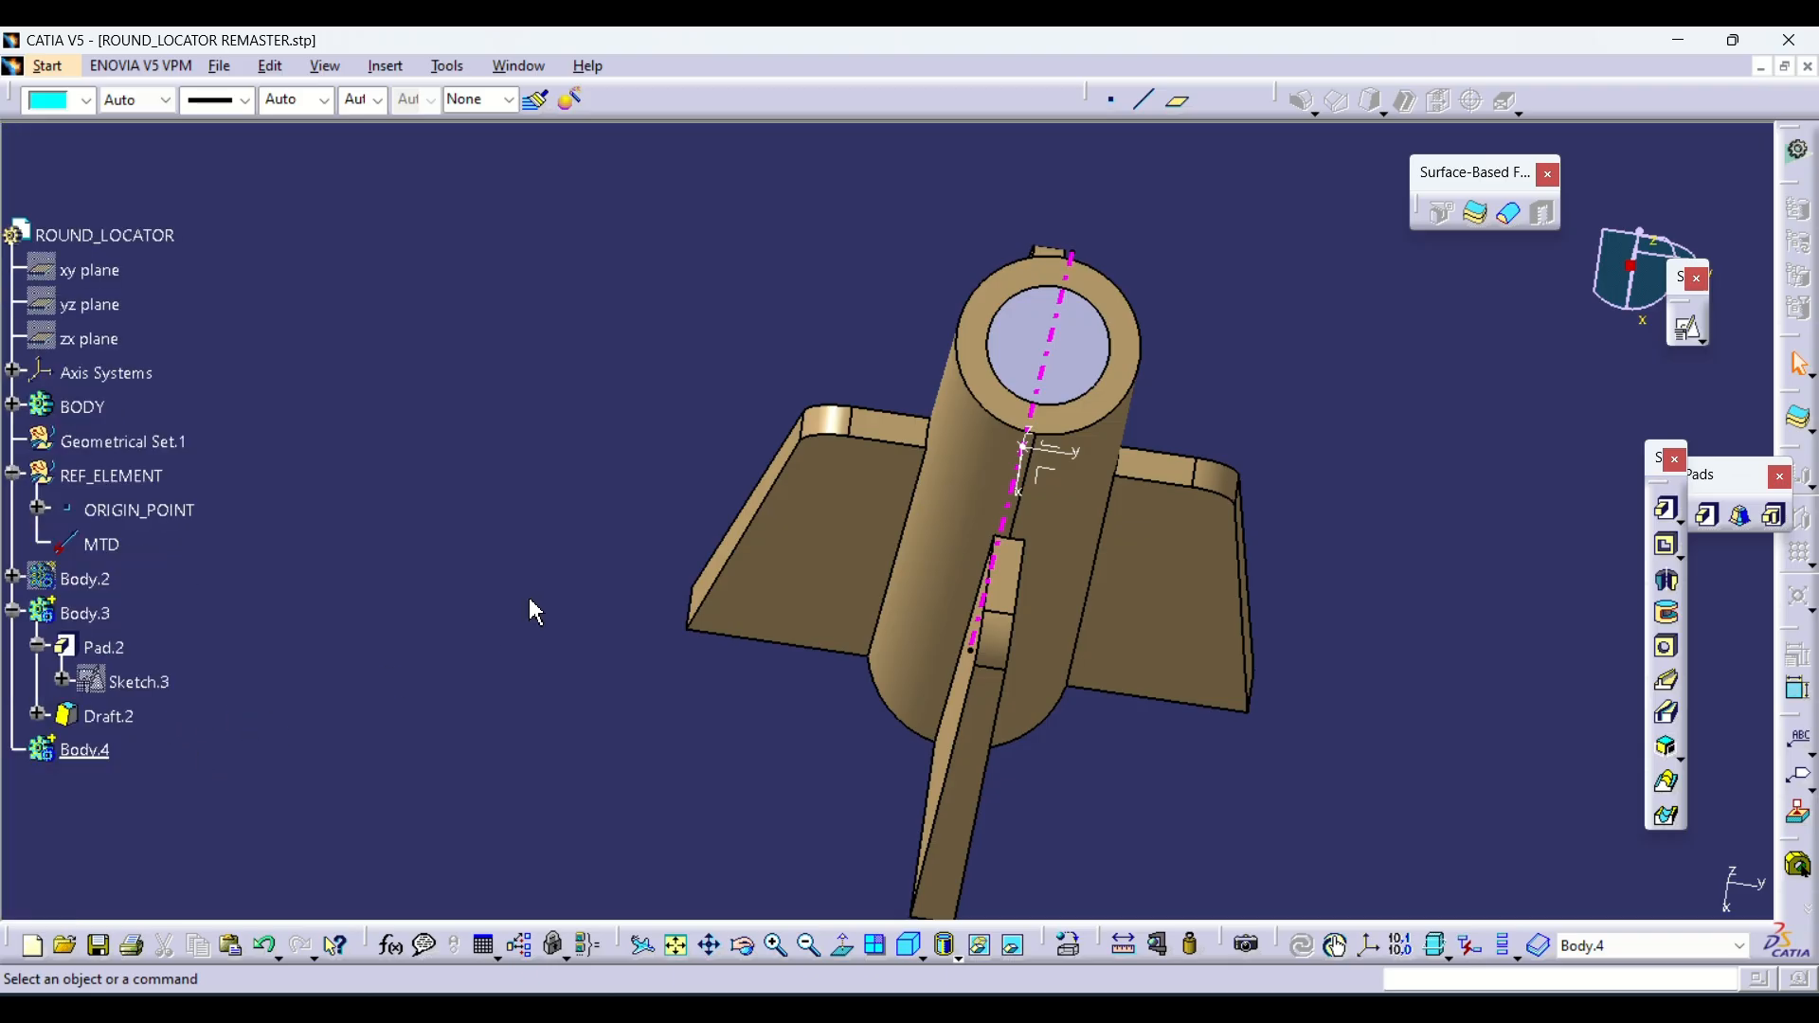
right_click(142, 695)
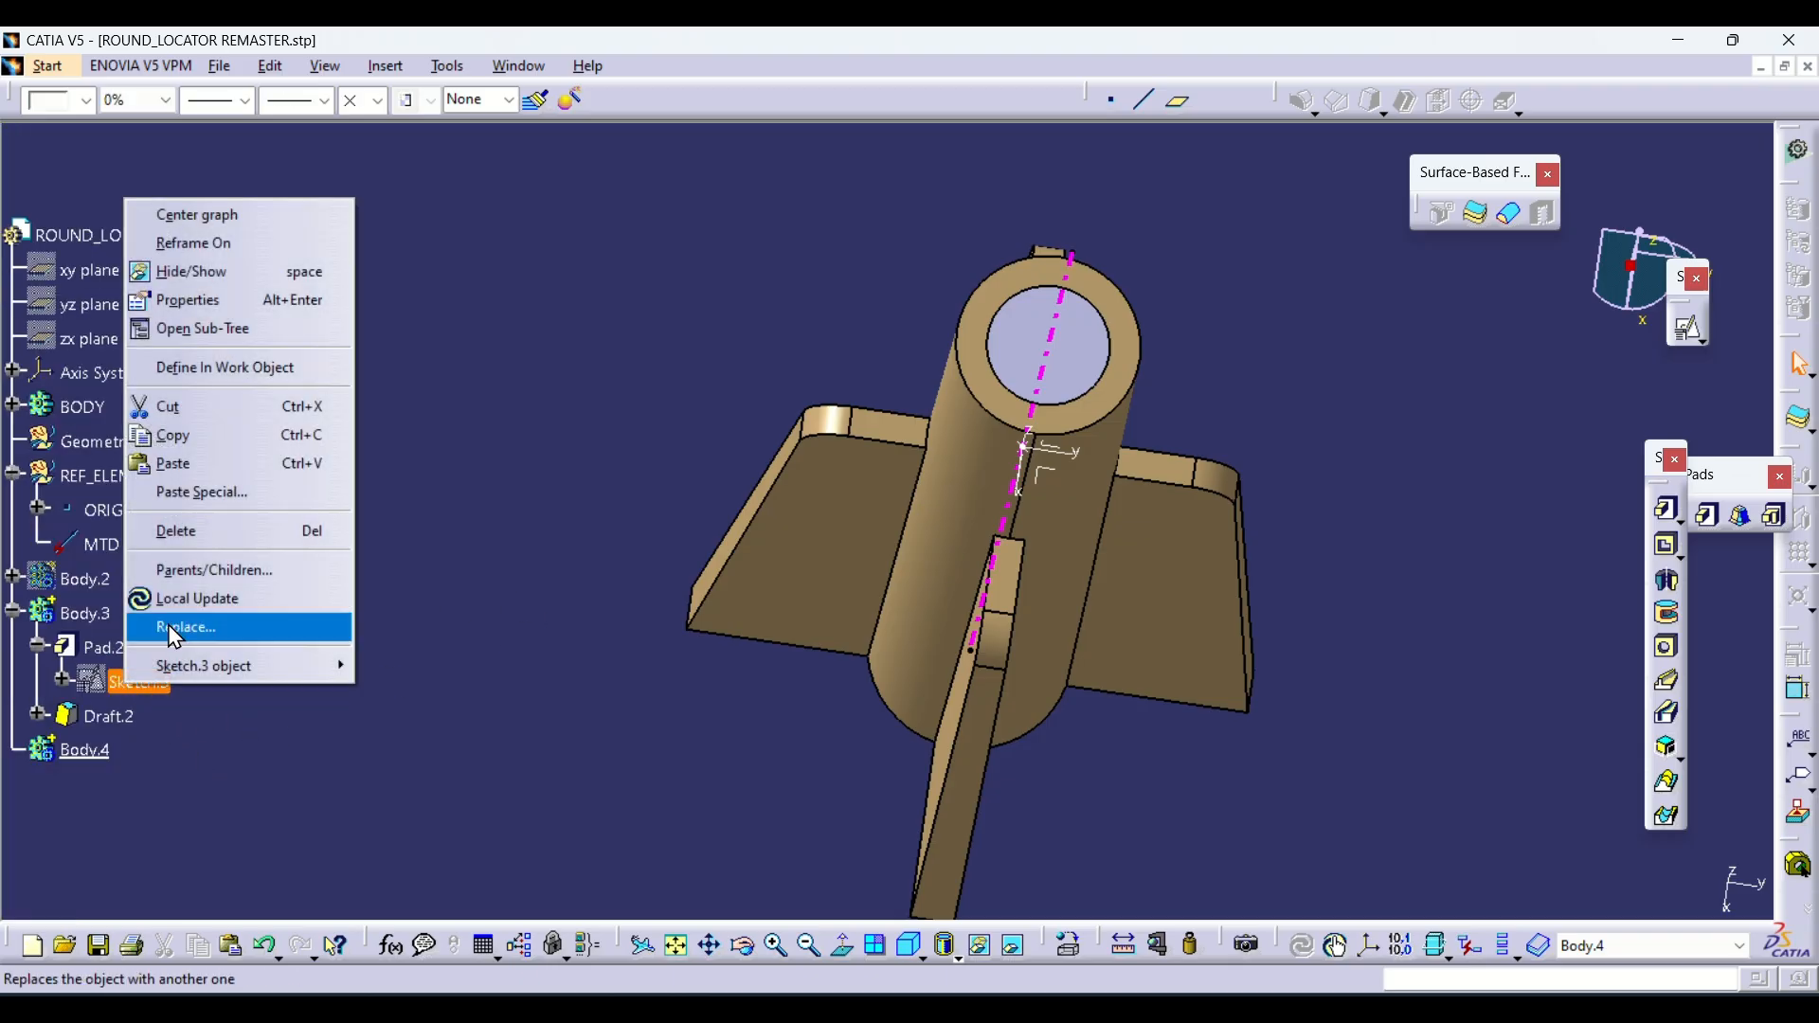
left_click(161, 435)
left_click(85, 754)
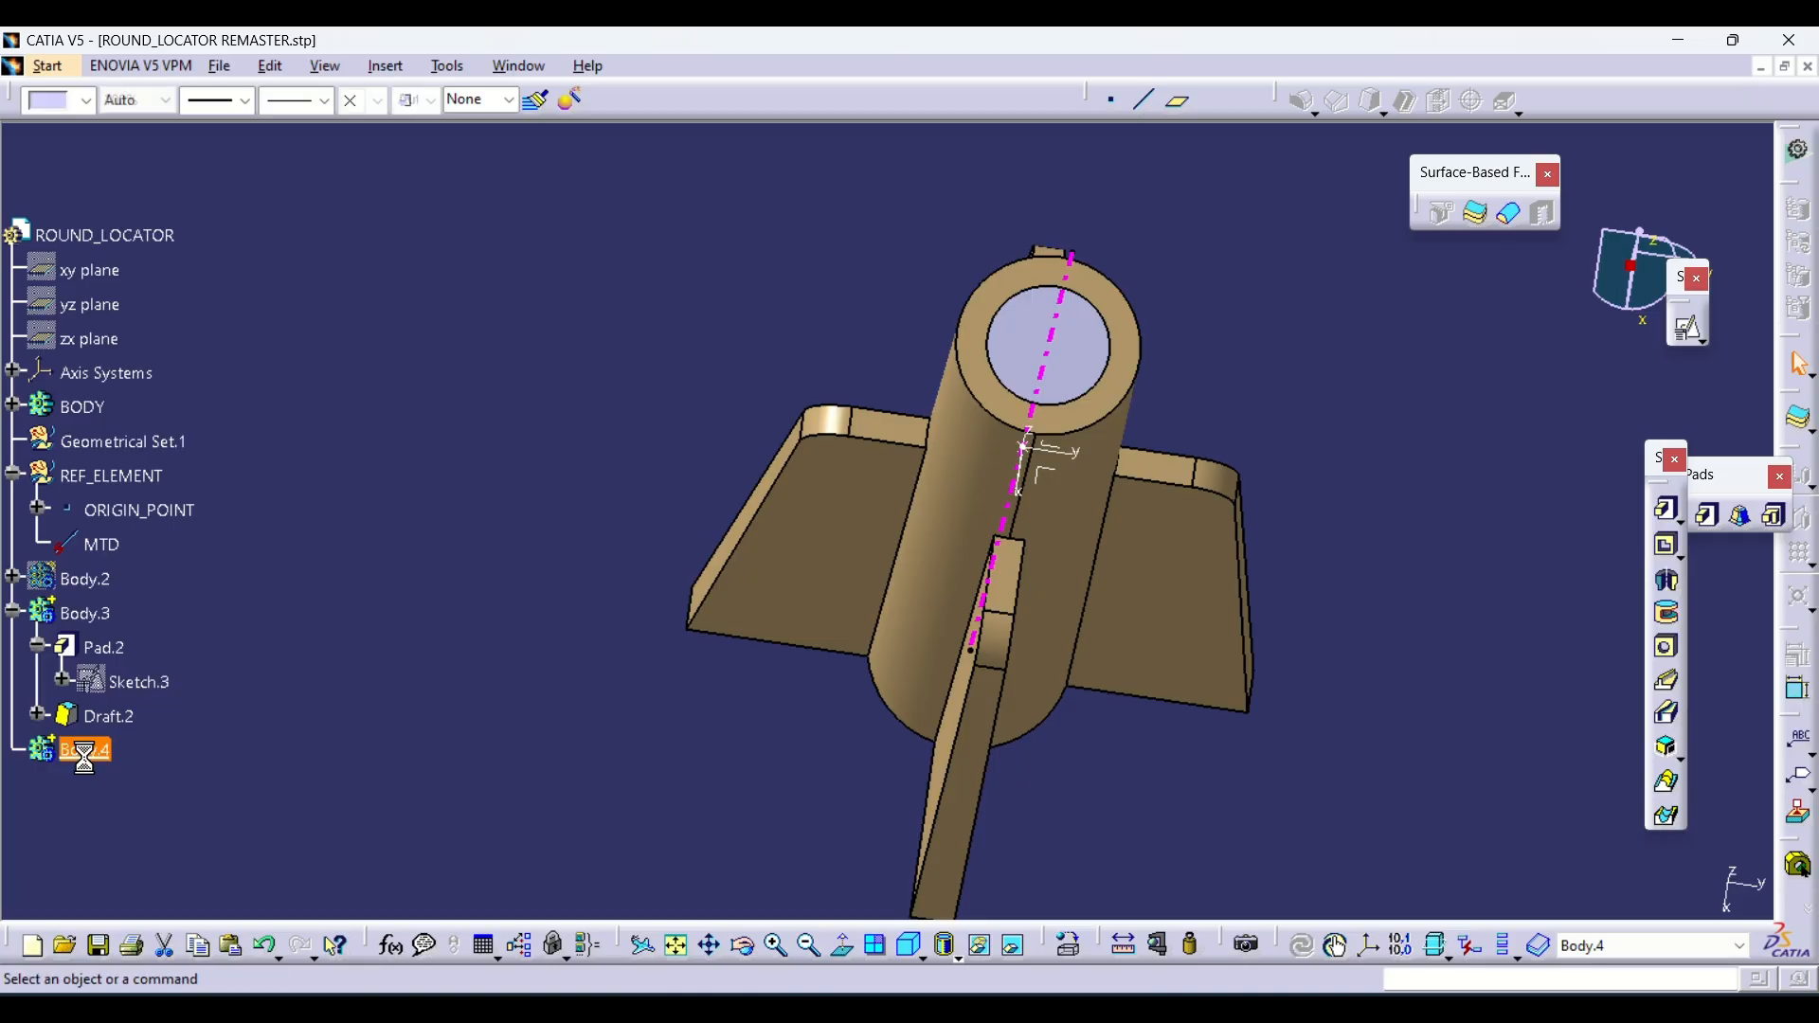
right_click(109, 755)
left_click(204, 550)
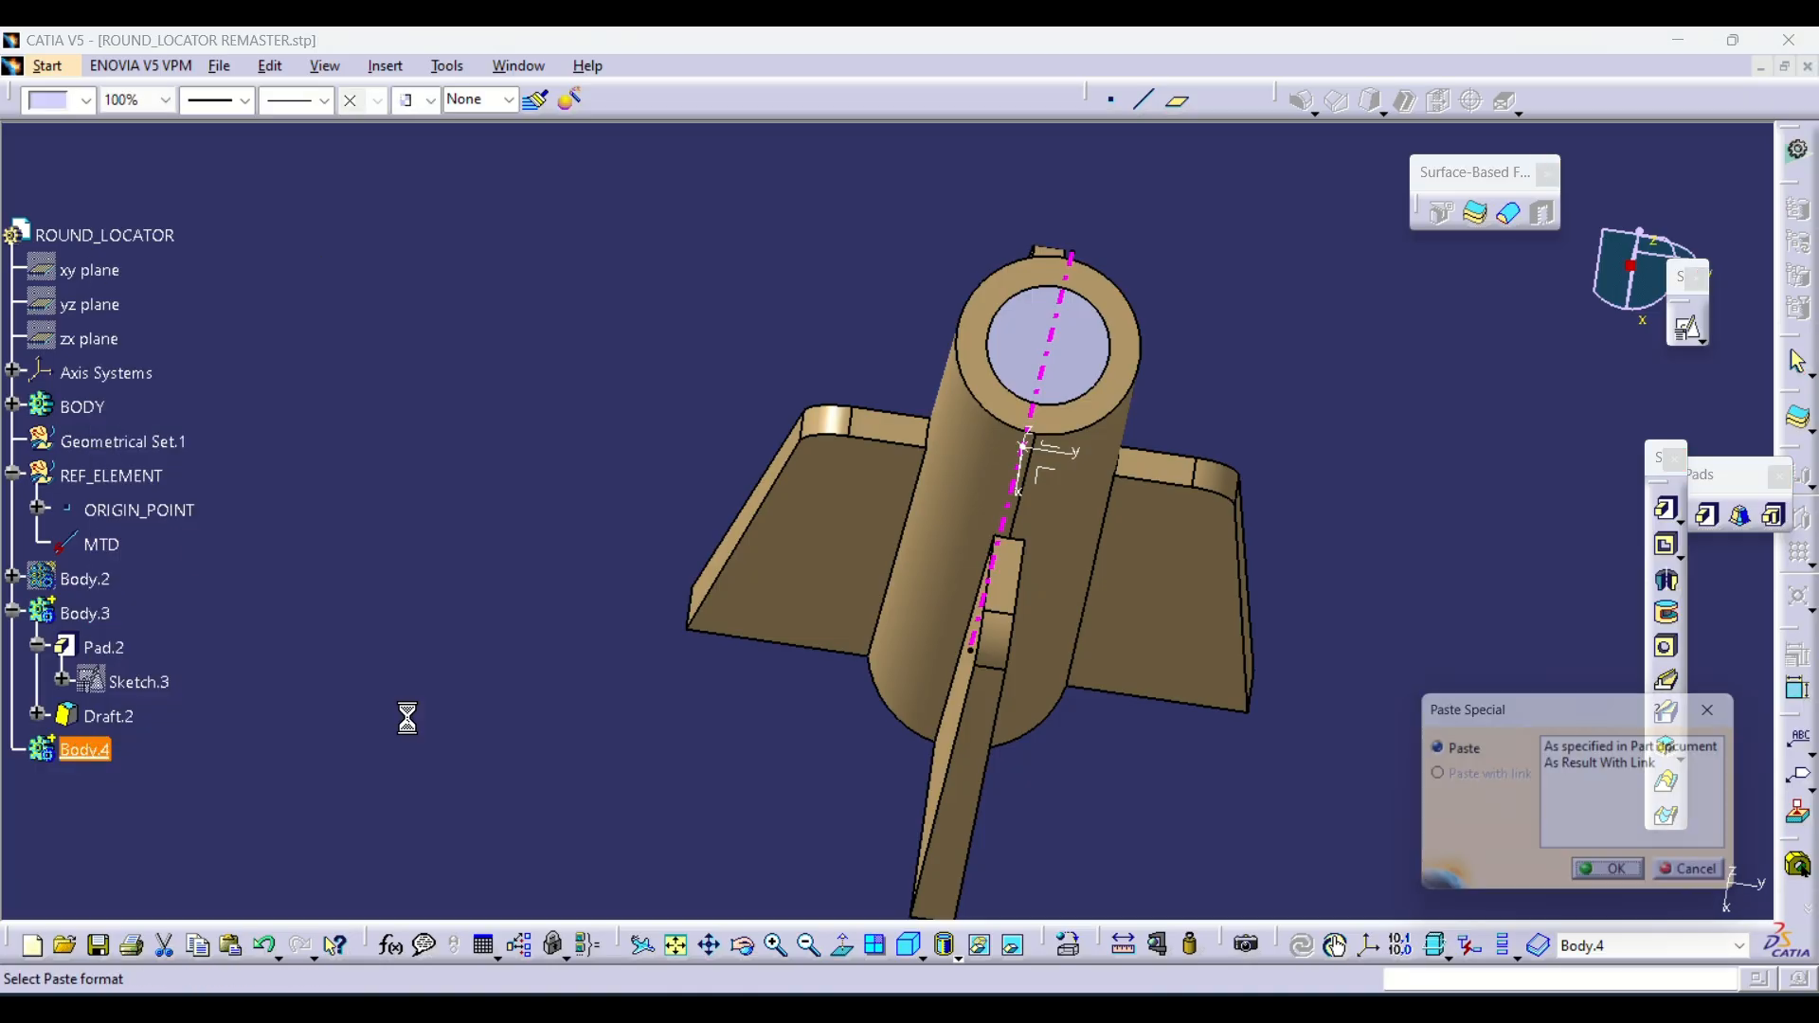
left_click(1610, 880)
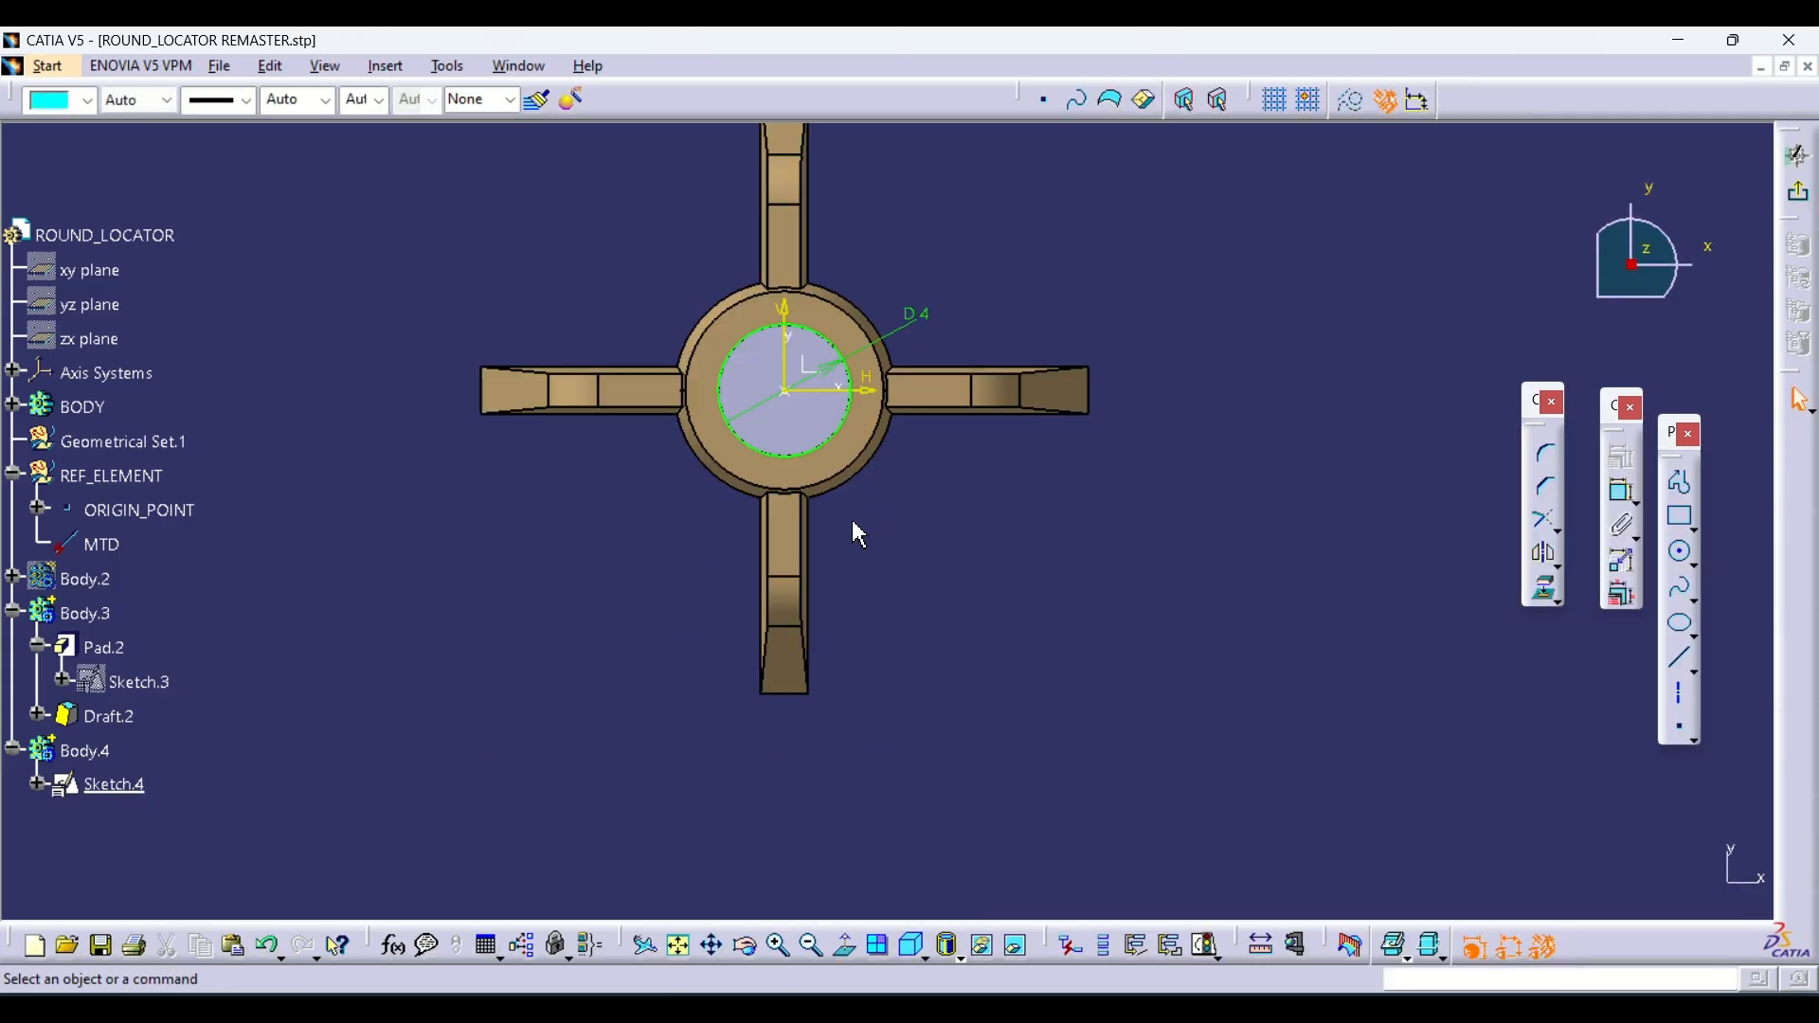
Delete the circle from the copied sketch in Body.4
middle_click_drag(853, 523, 810, 421)
middle_click_drag(809, 421, 853, 493)
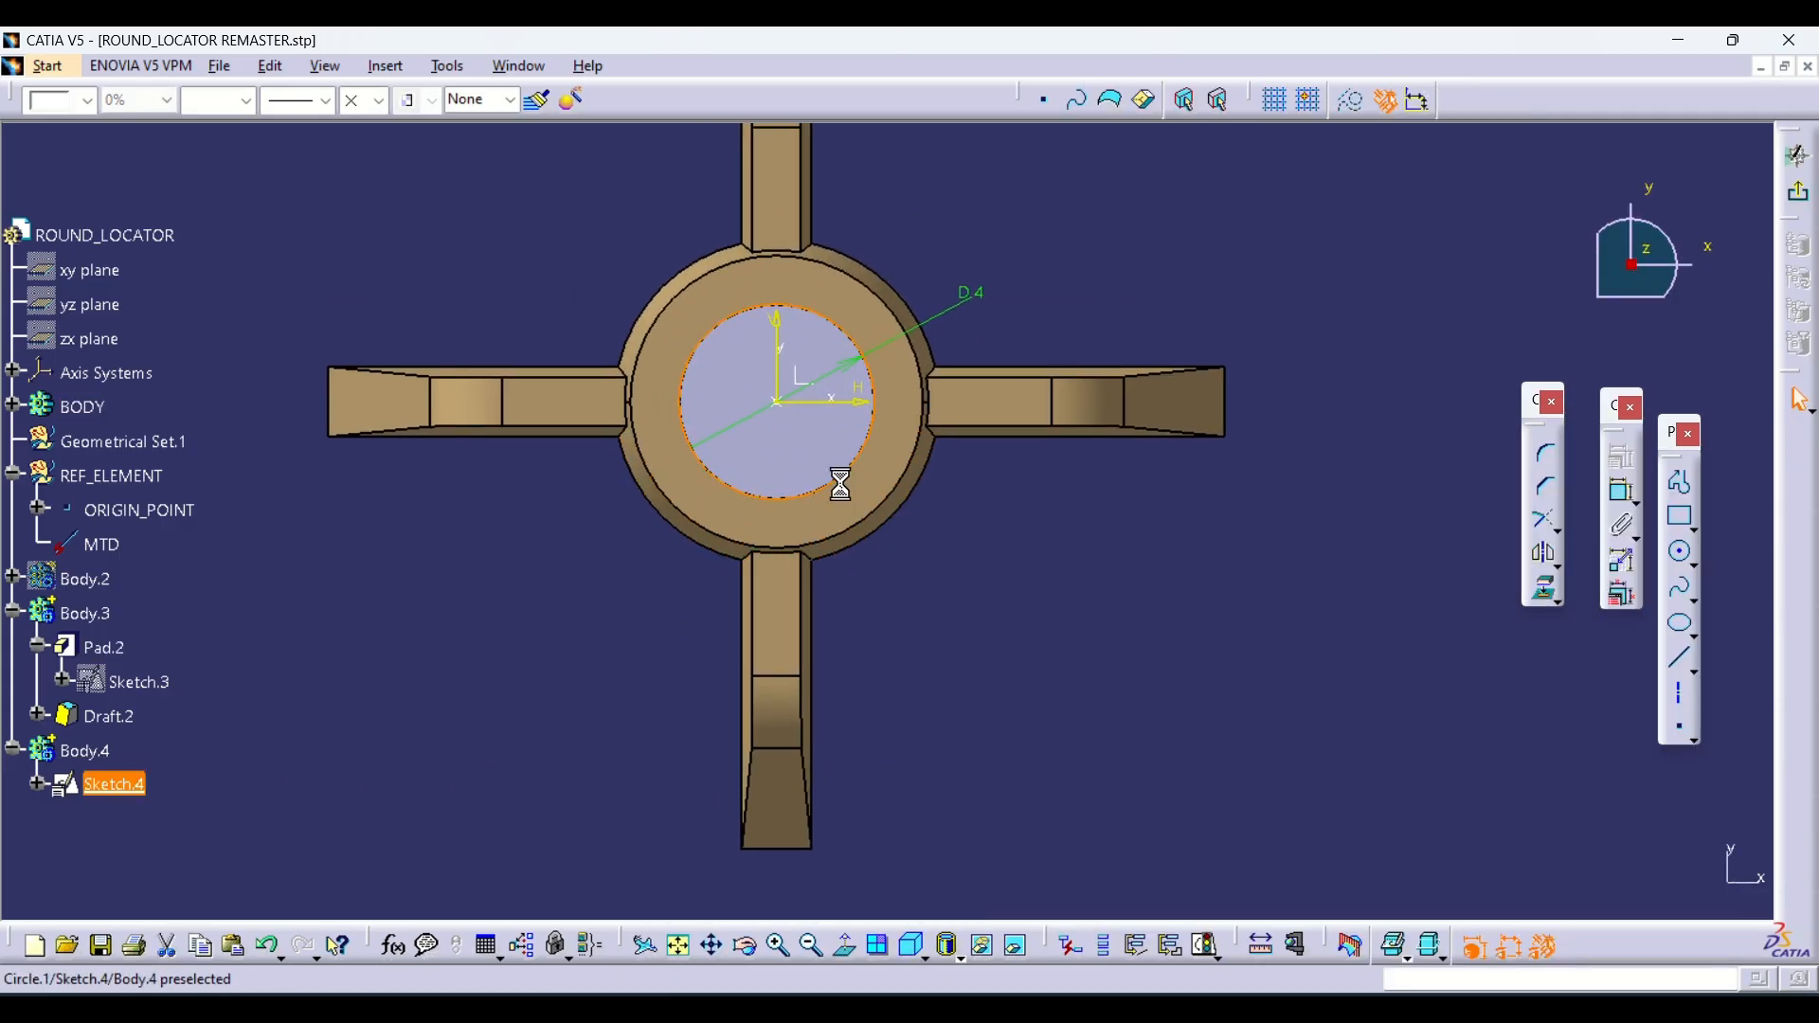
key("Delete")
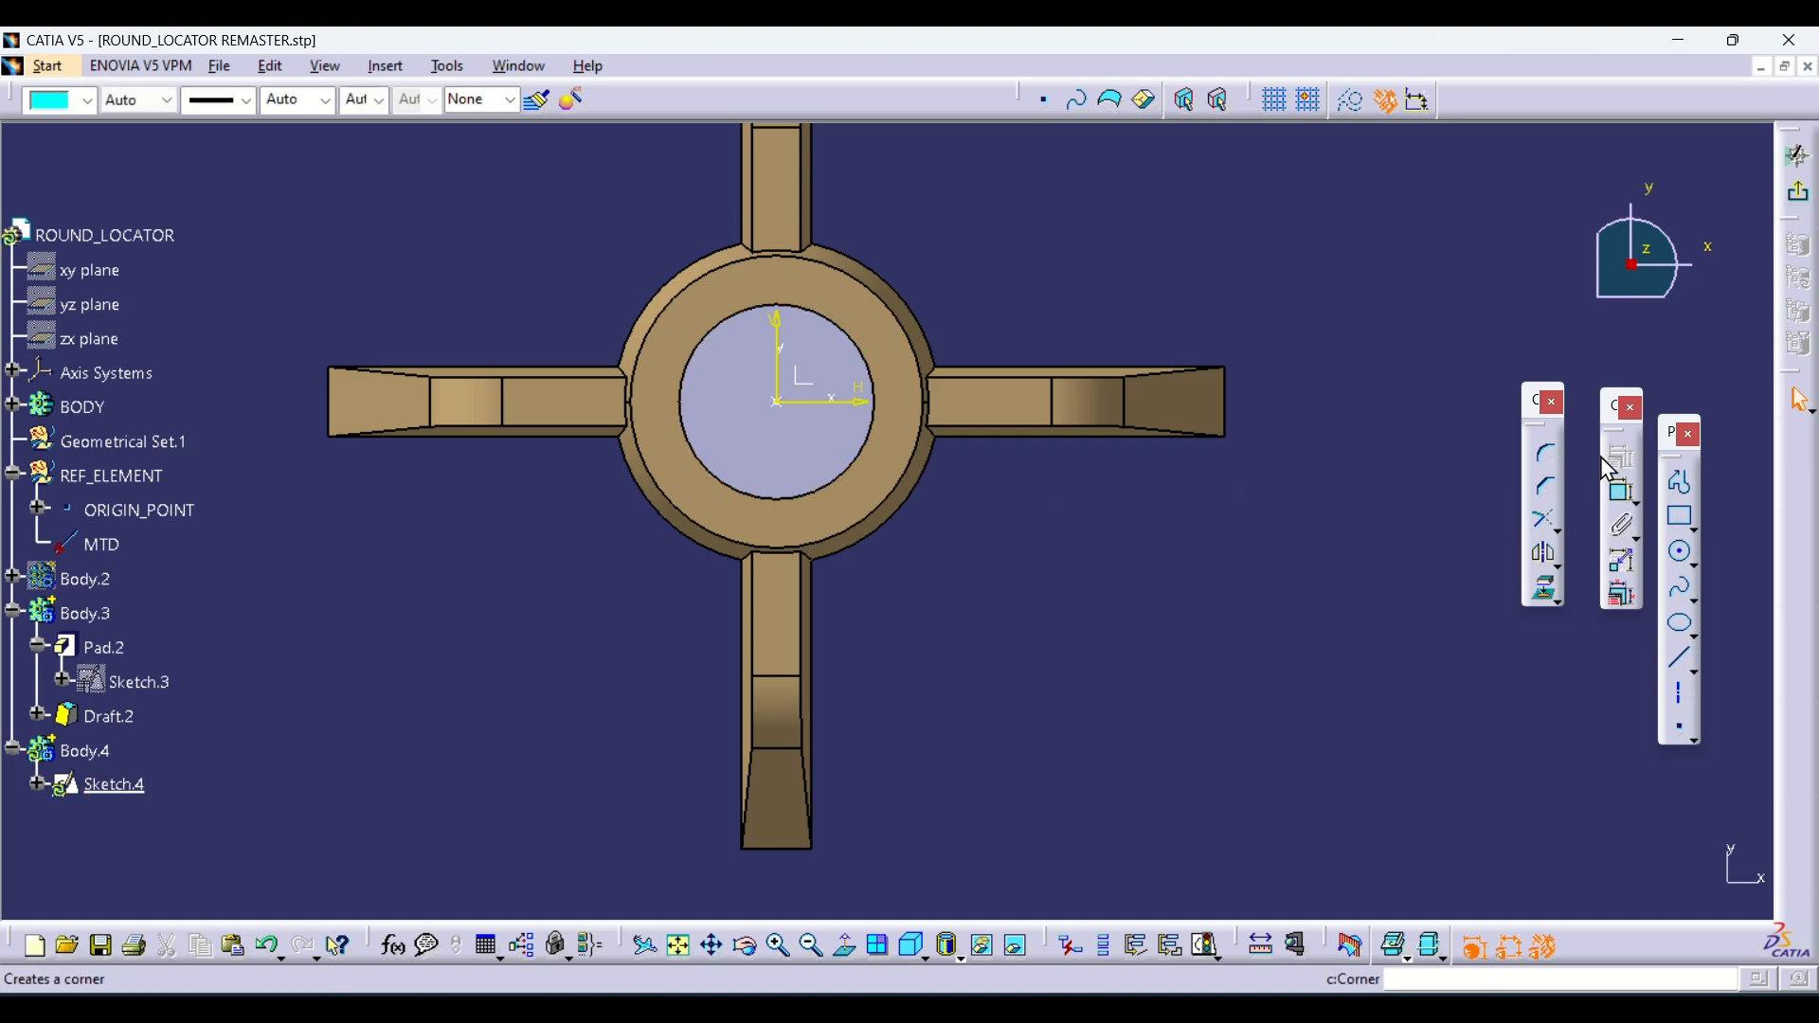
Sketch a line about 21.3 mm long across the part, running along the two horizontal ribs through the centre
left_click(1663, 659)
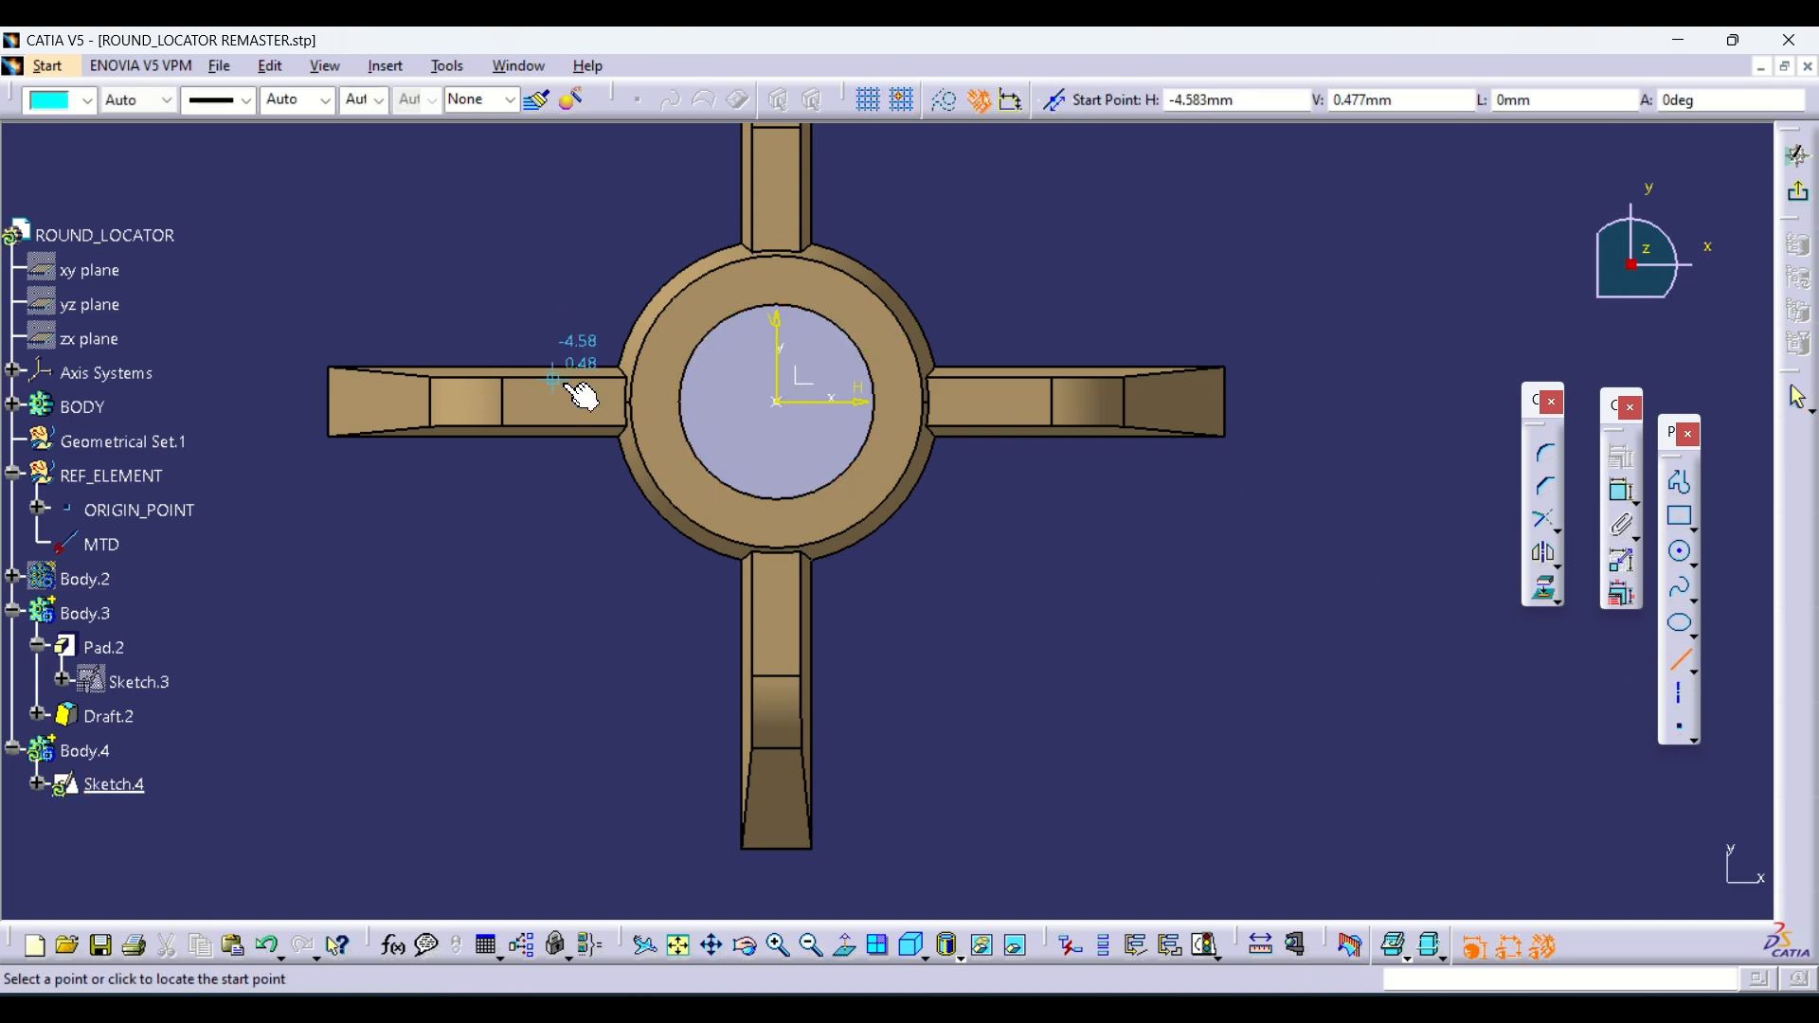
middle_click_drag(581, 398, 691, 535)
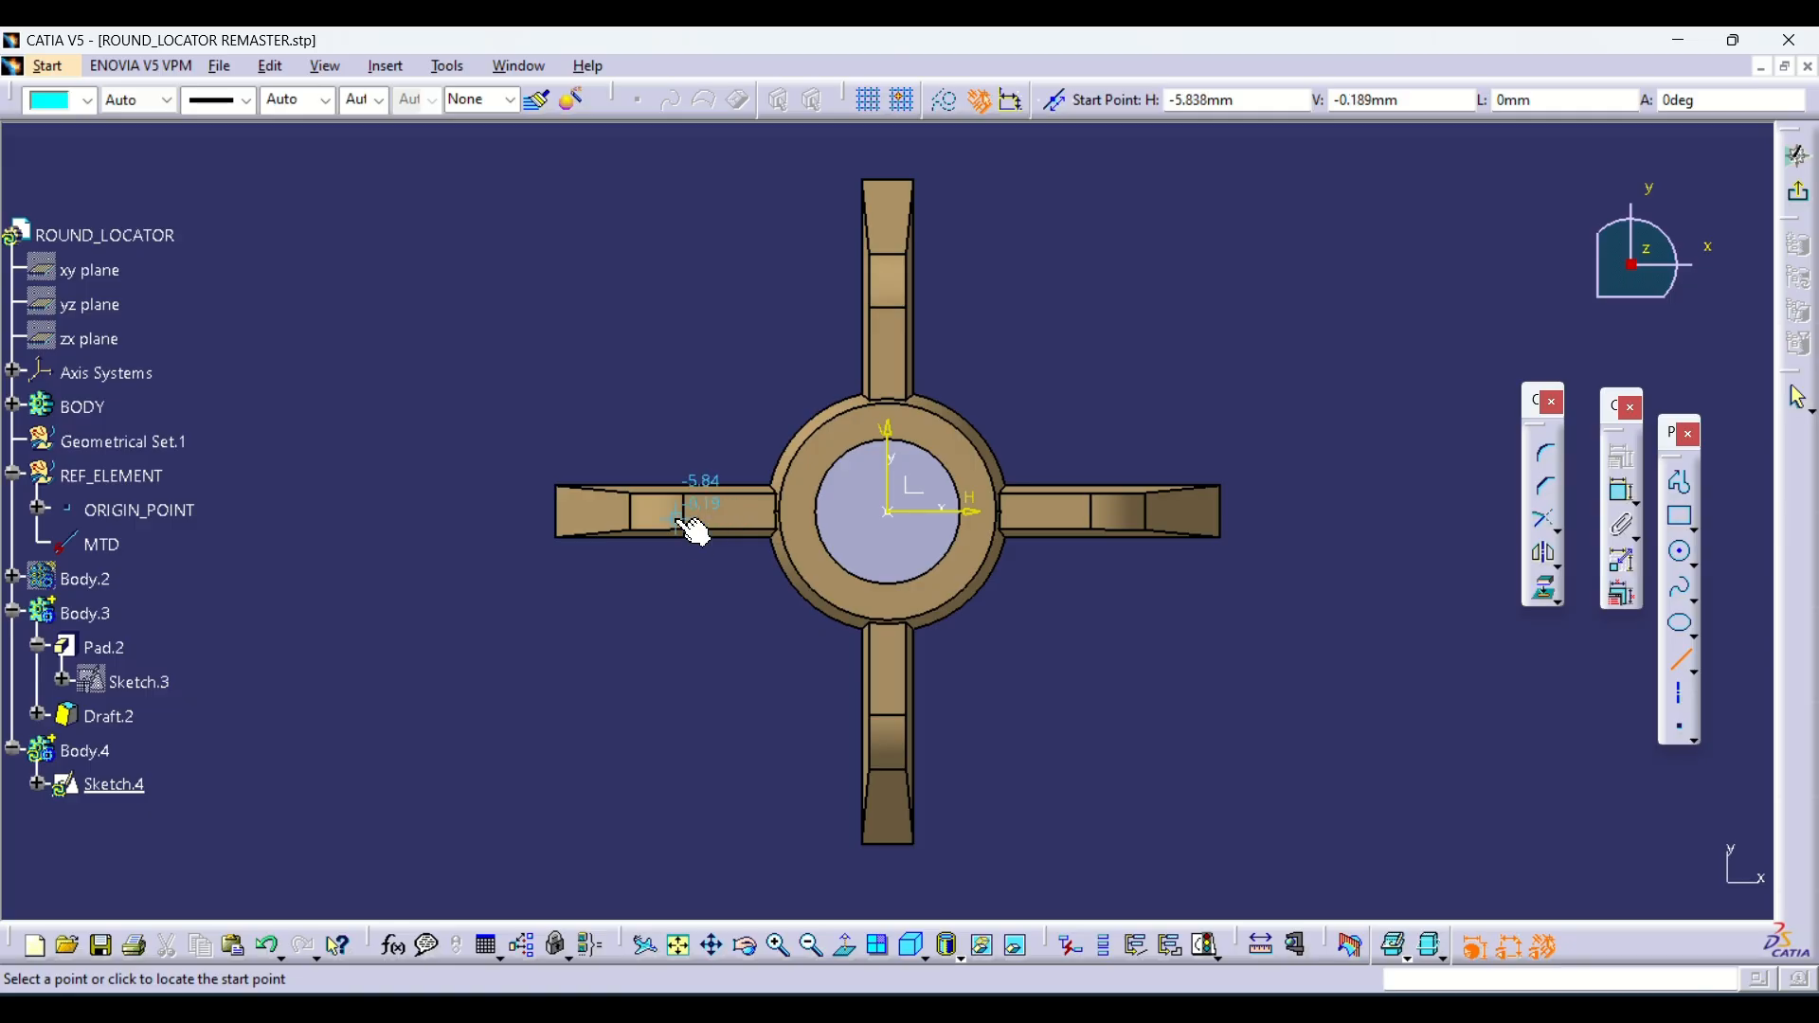
left_click(521, 513)
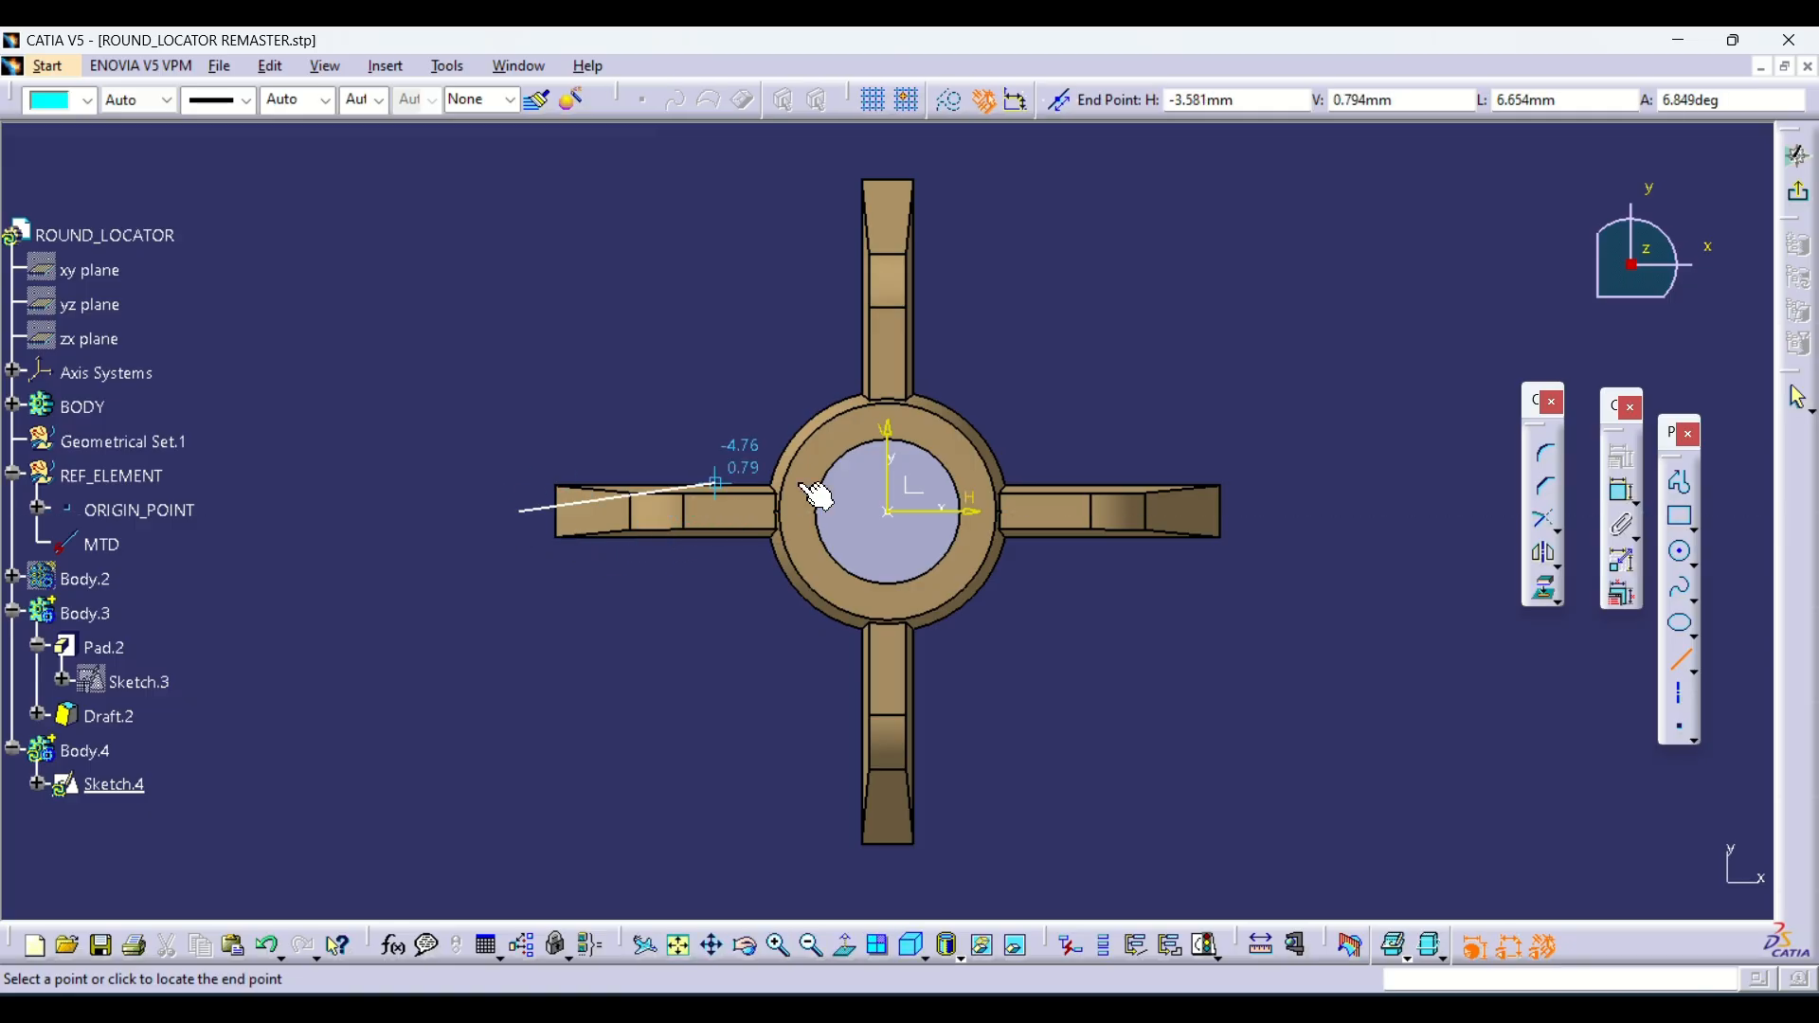
left_click(1291, 519)
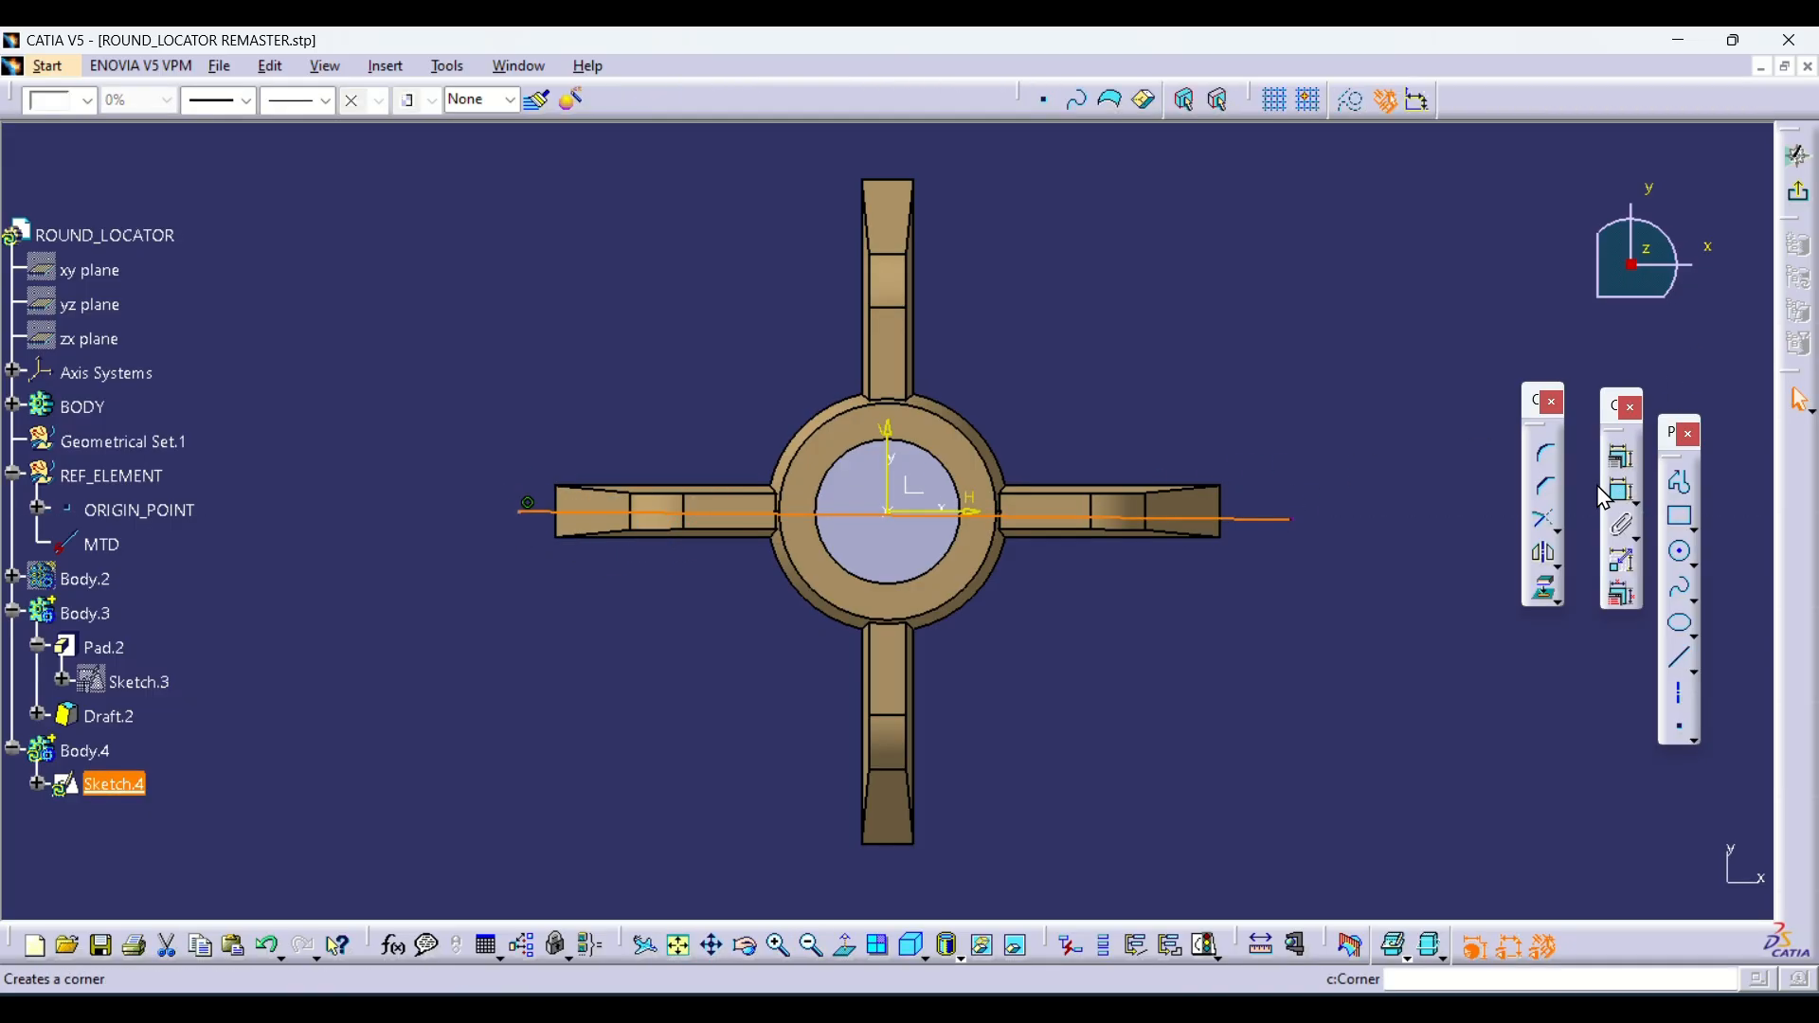
Dimension the line along the horizontal ribs and set its length to 14 mm
left_click(1626, 511)
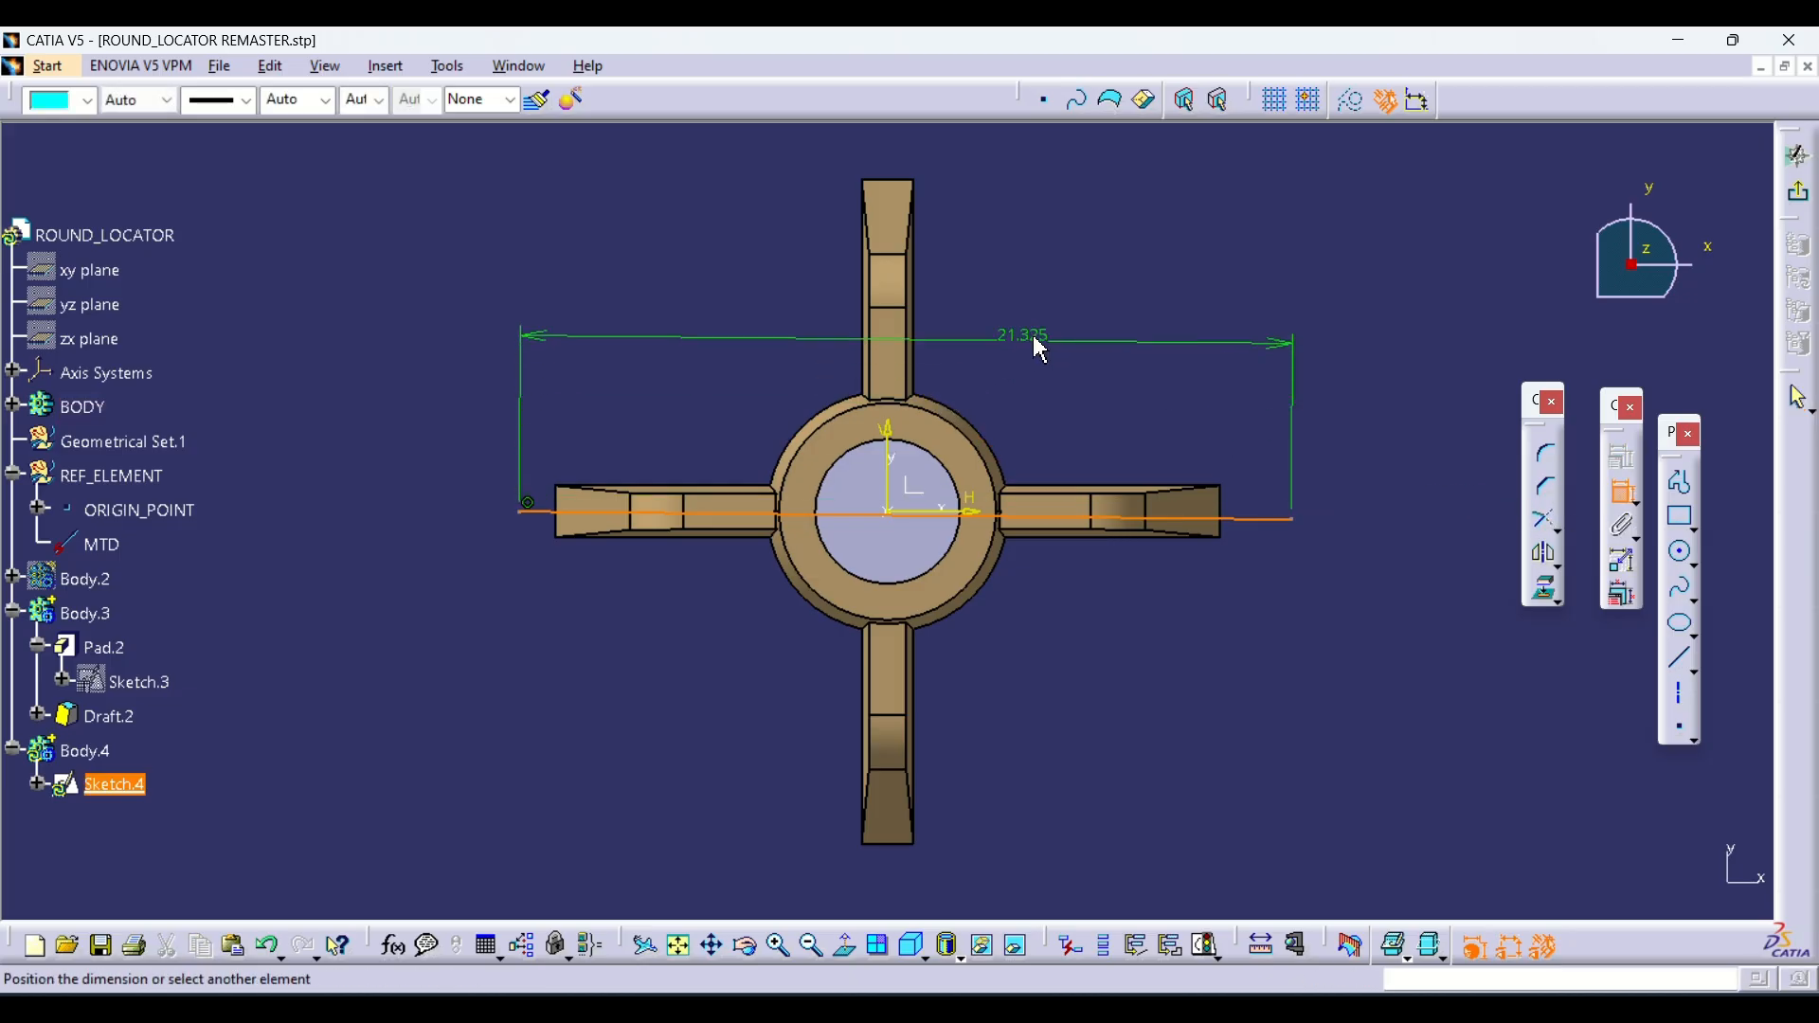
left_click(1033, 336)
double_click(1033, 335)
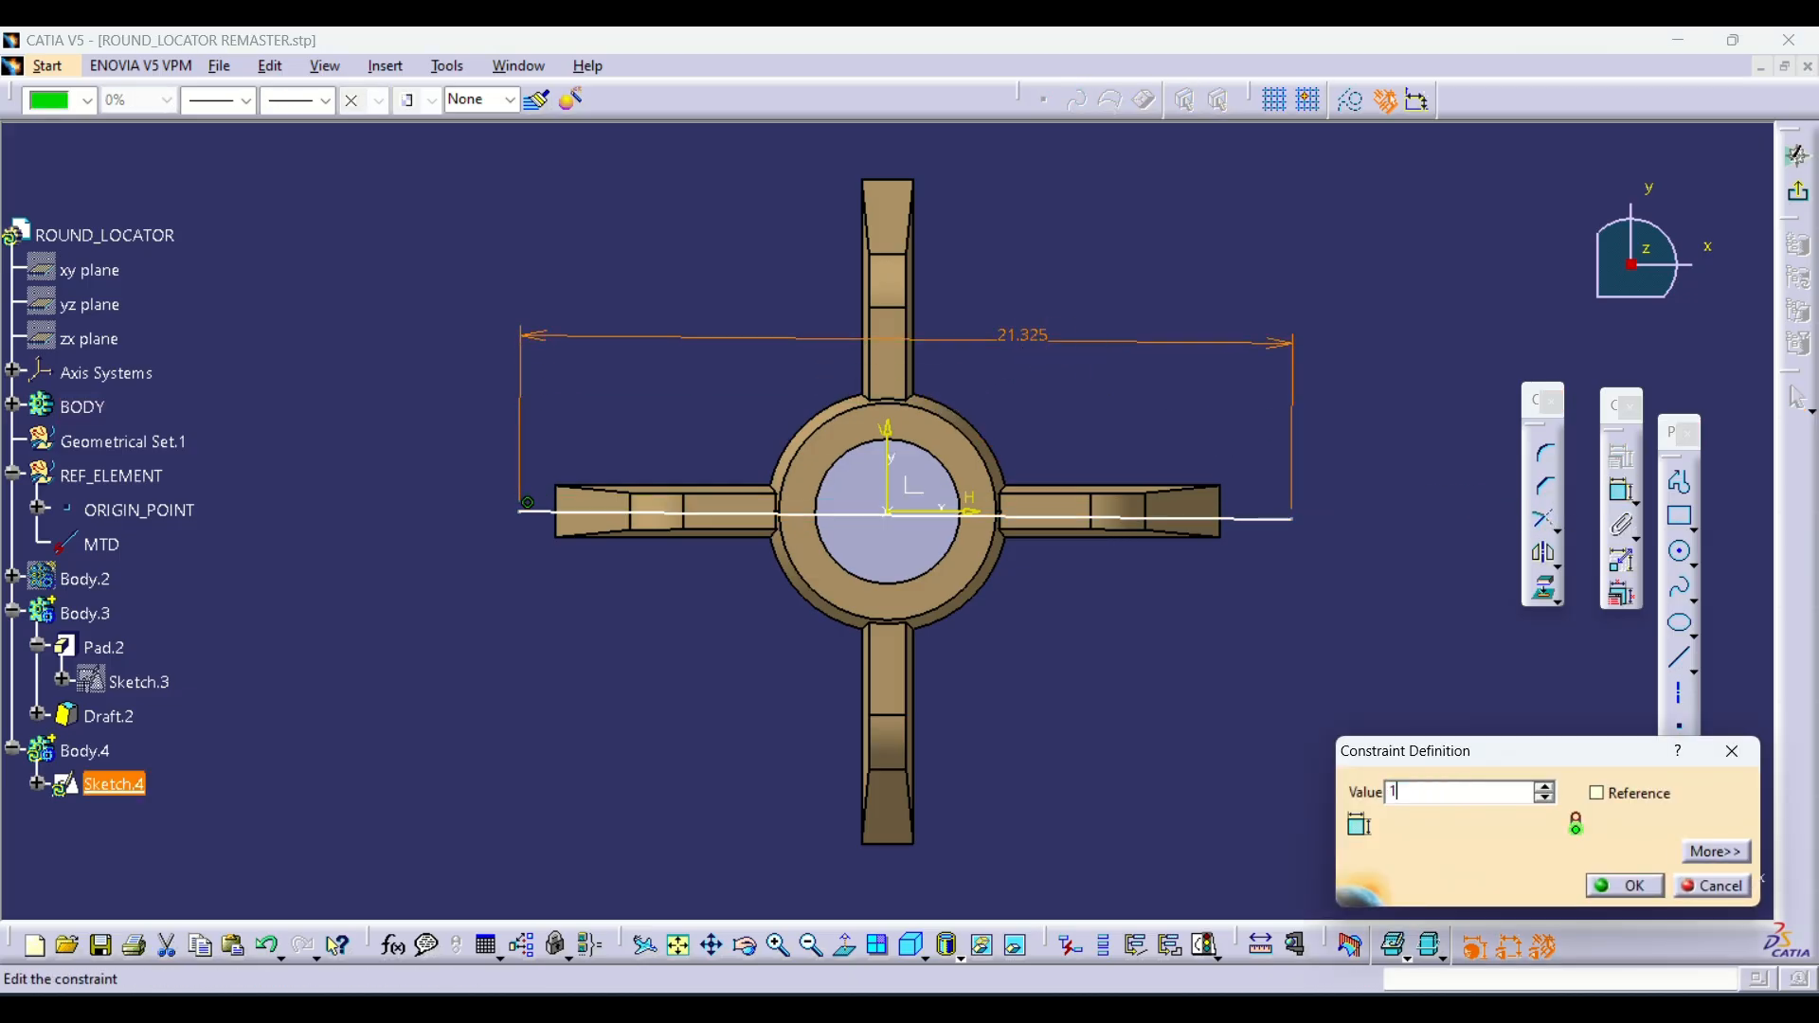
key("Return")
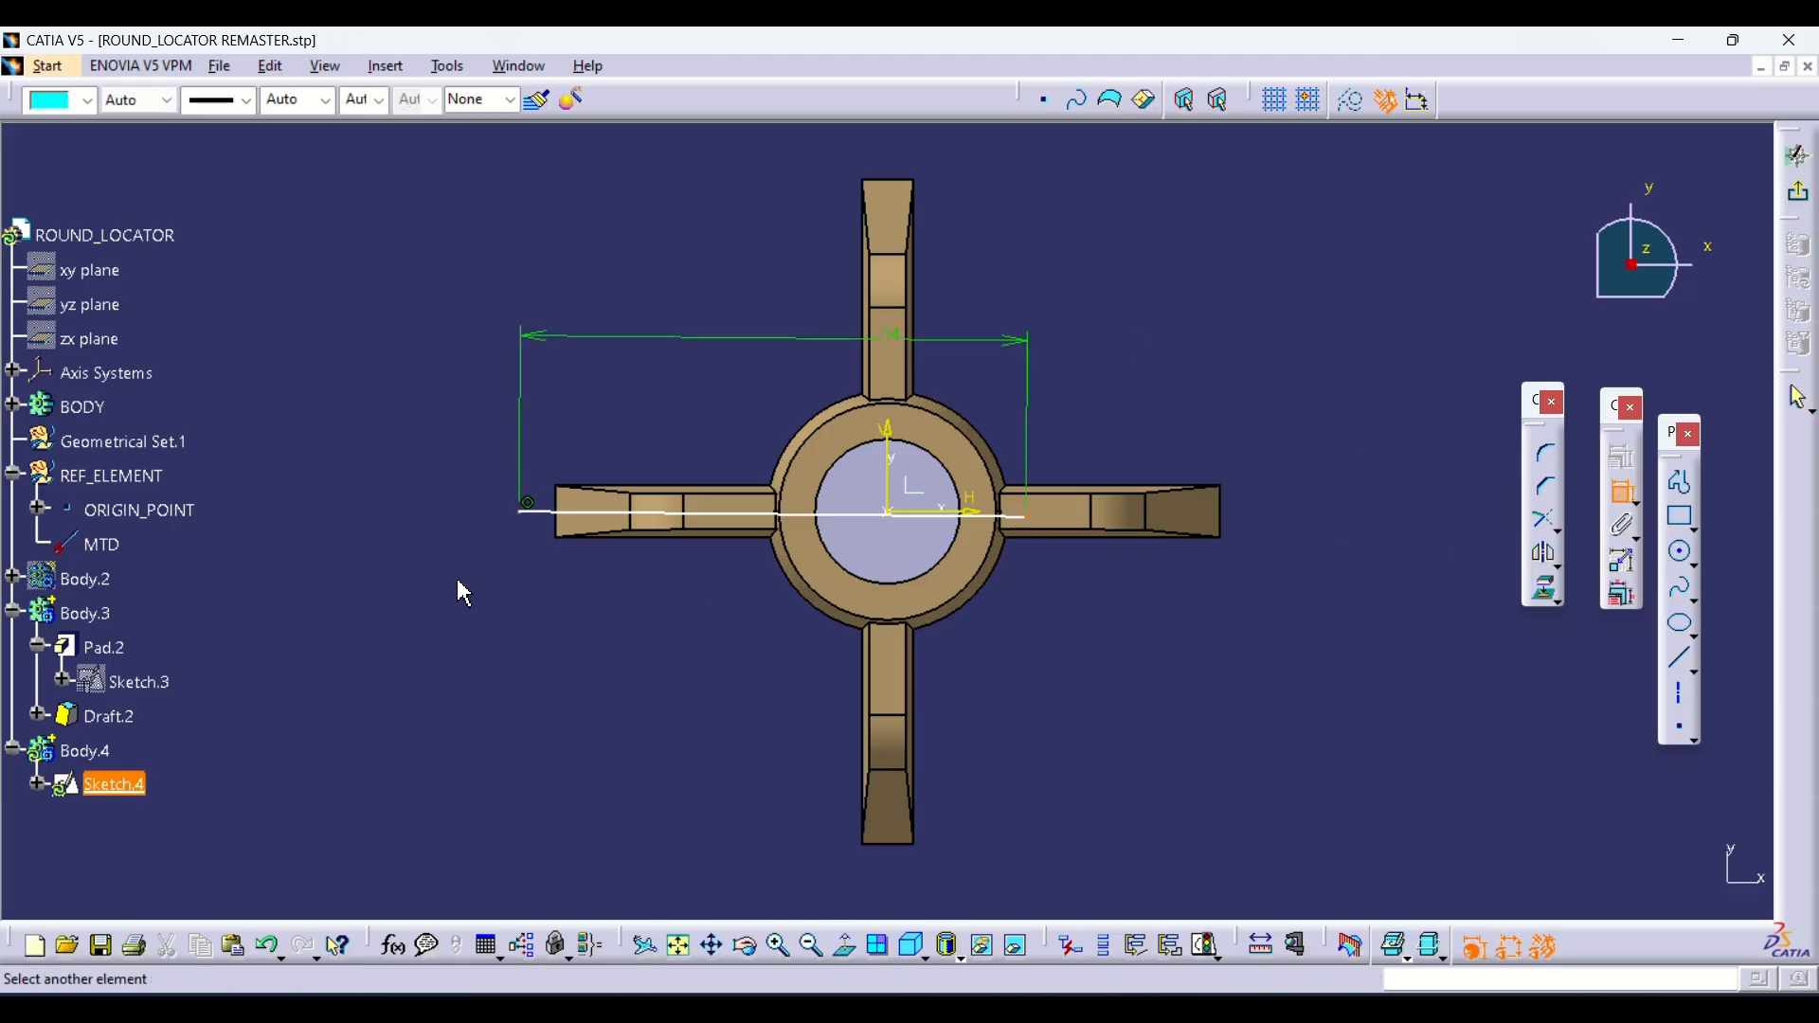
Constrain the endpoints of the horizontal rib line to be symmetric about the vertical sketch axis
left_click(538, 521)
right_click(800, 635)
left_click(873, 840)
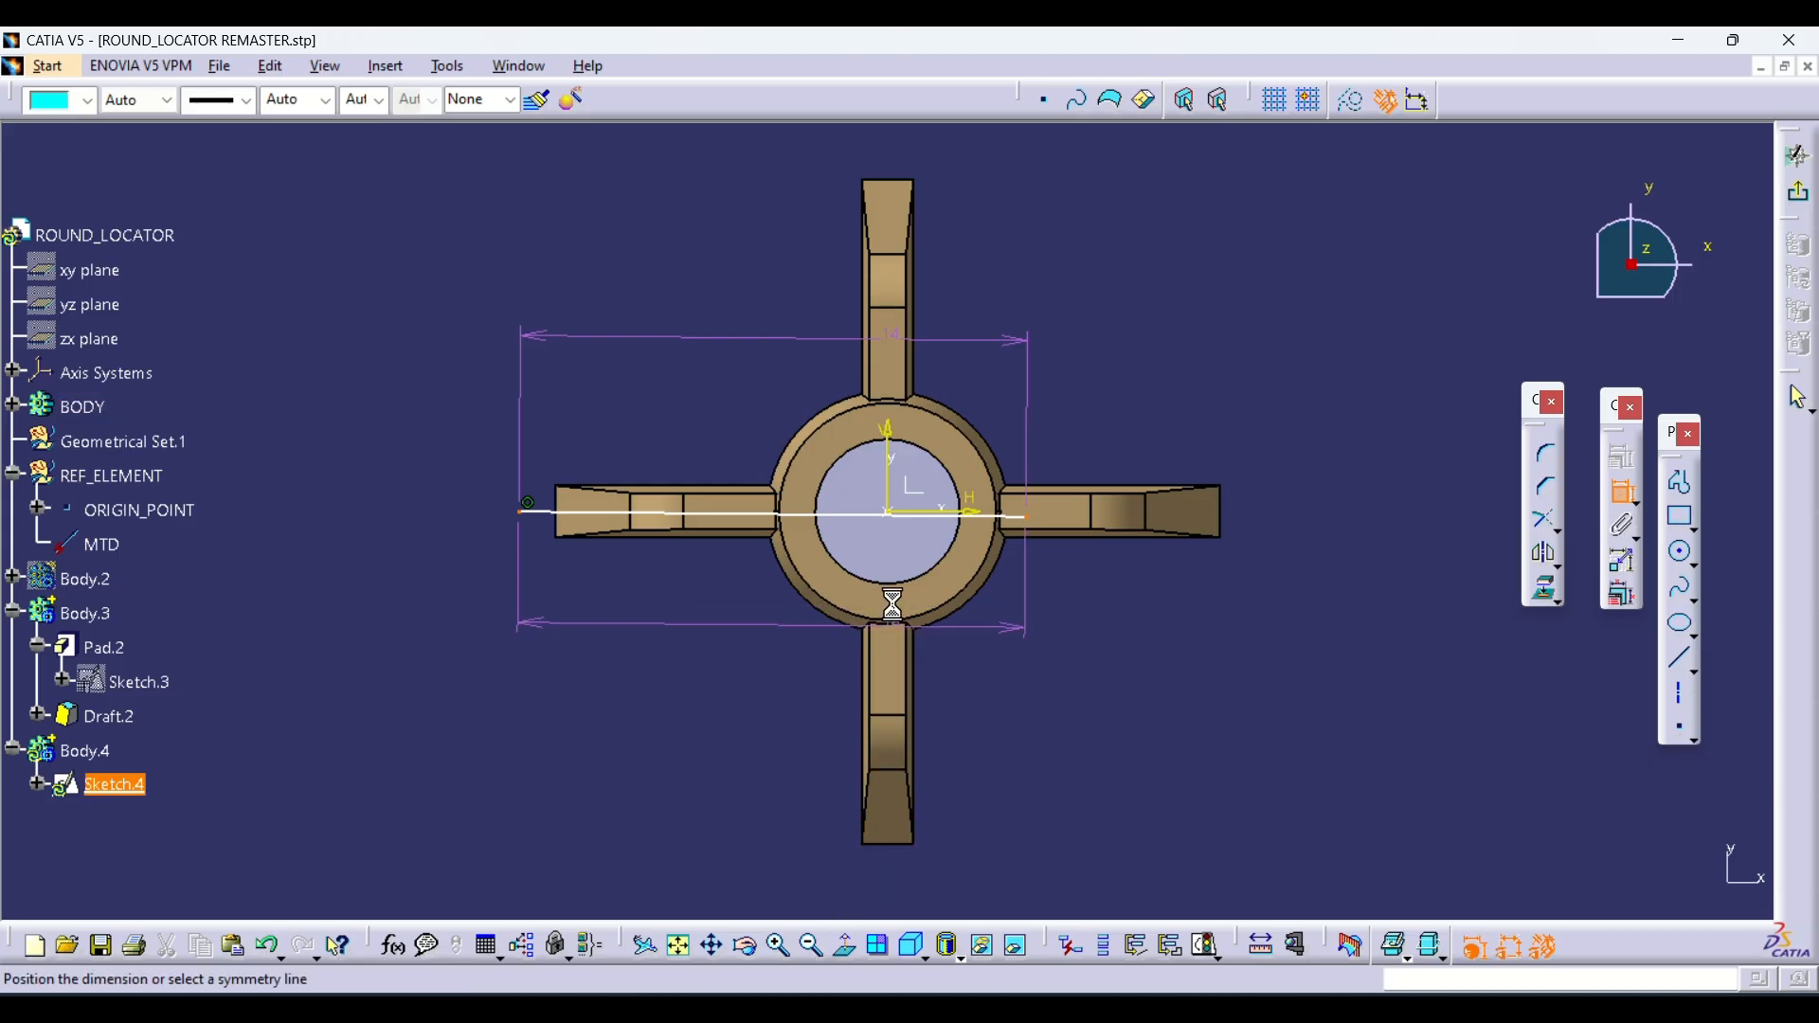
left_click(891, 481)
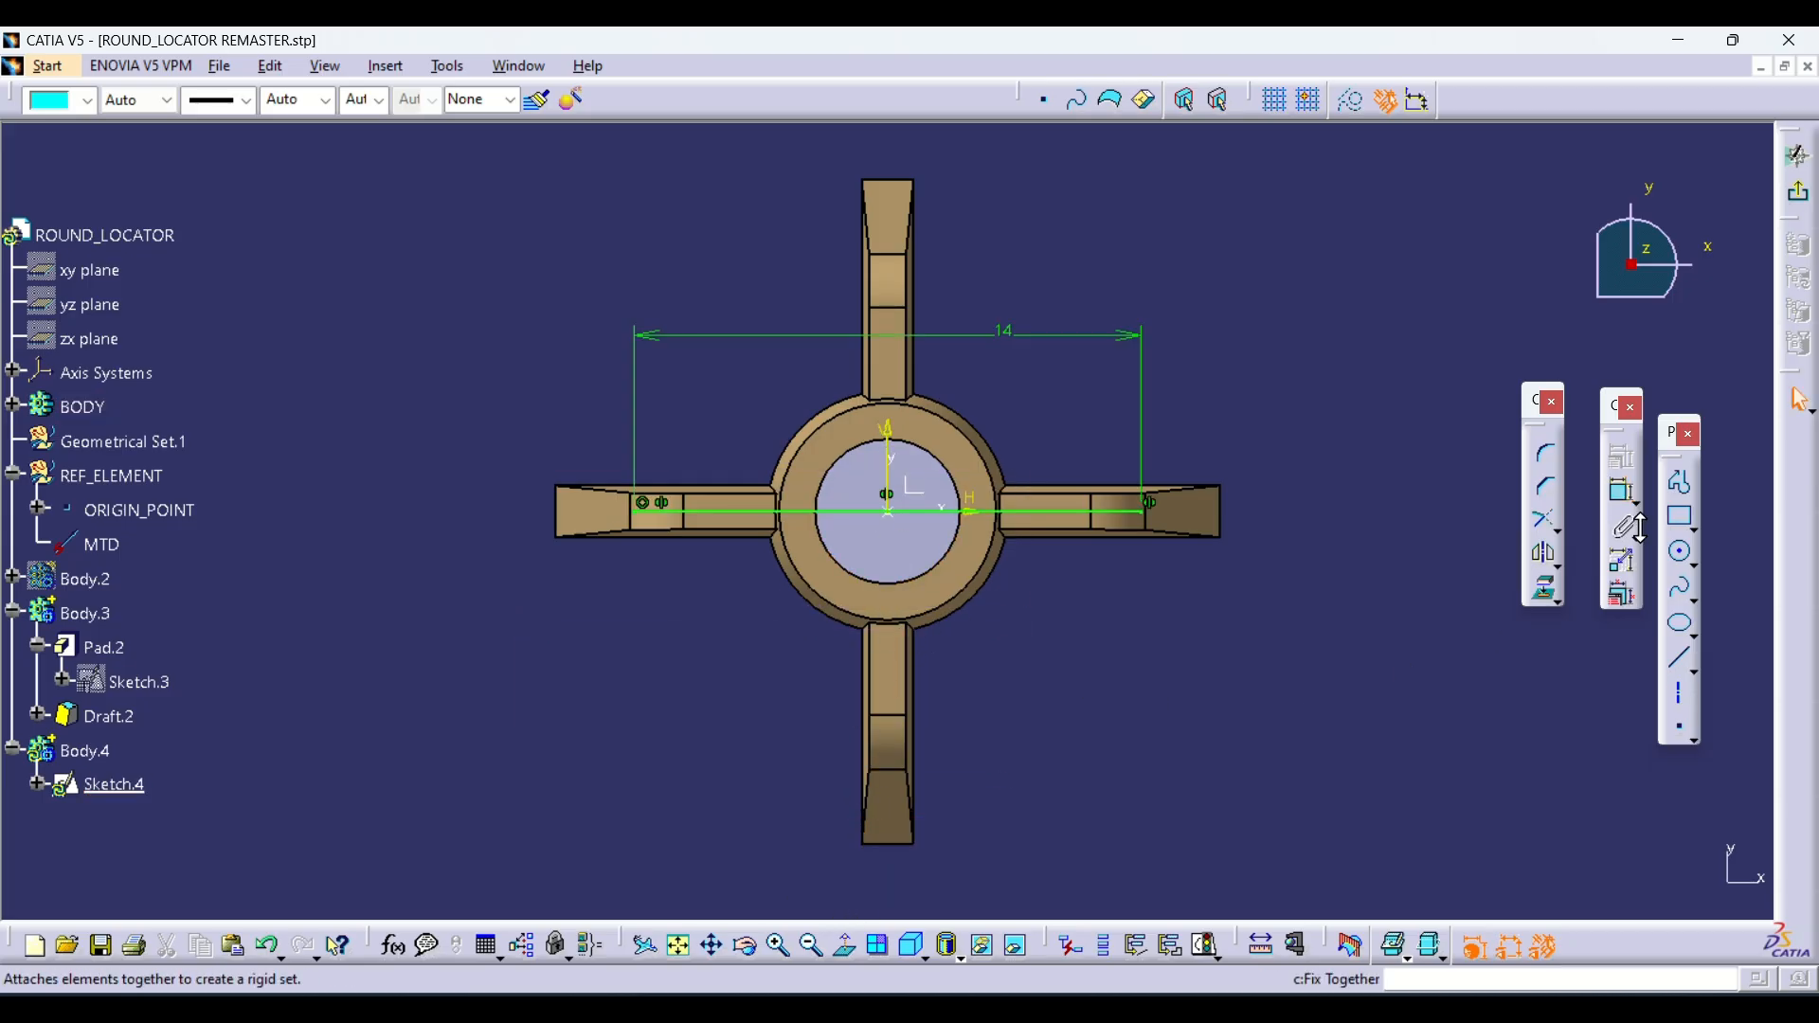
Sketch a vertical line about 18 mm long through the centre, from the lower rib's outer end to the upper rib's
left_click(1683, 671)
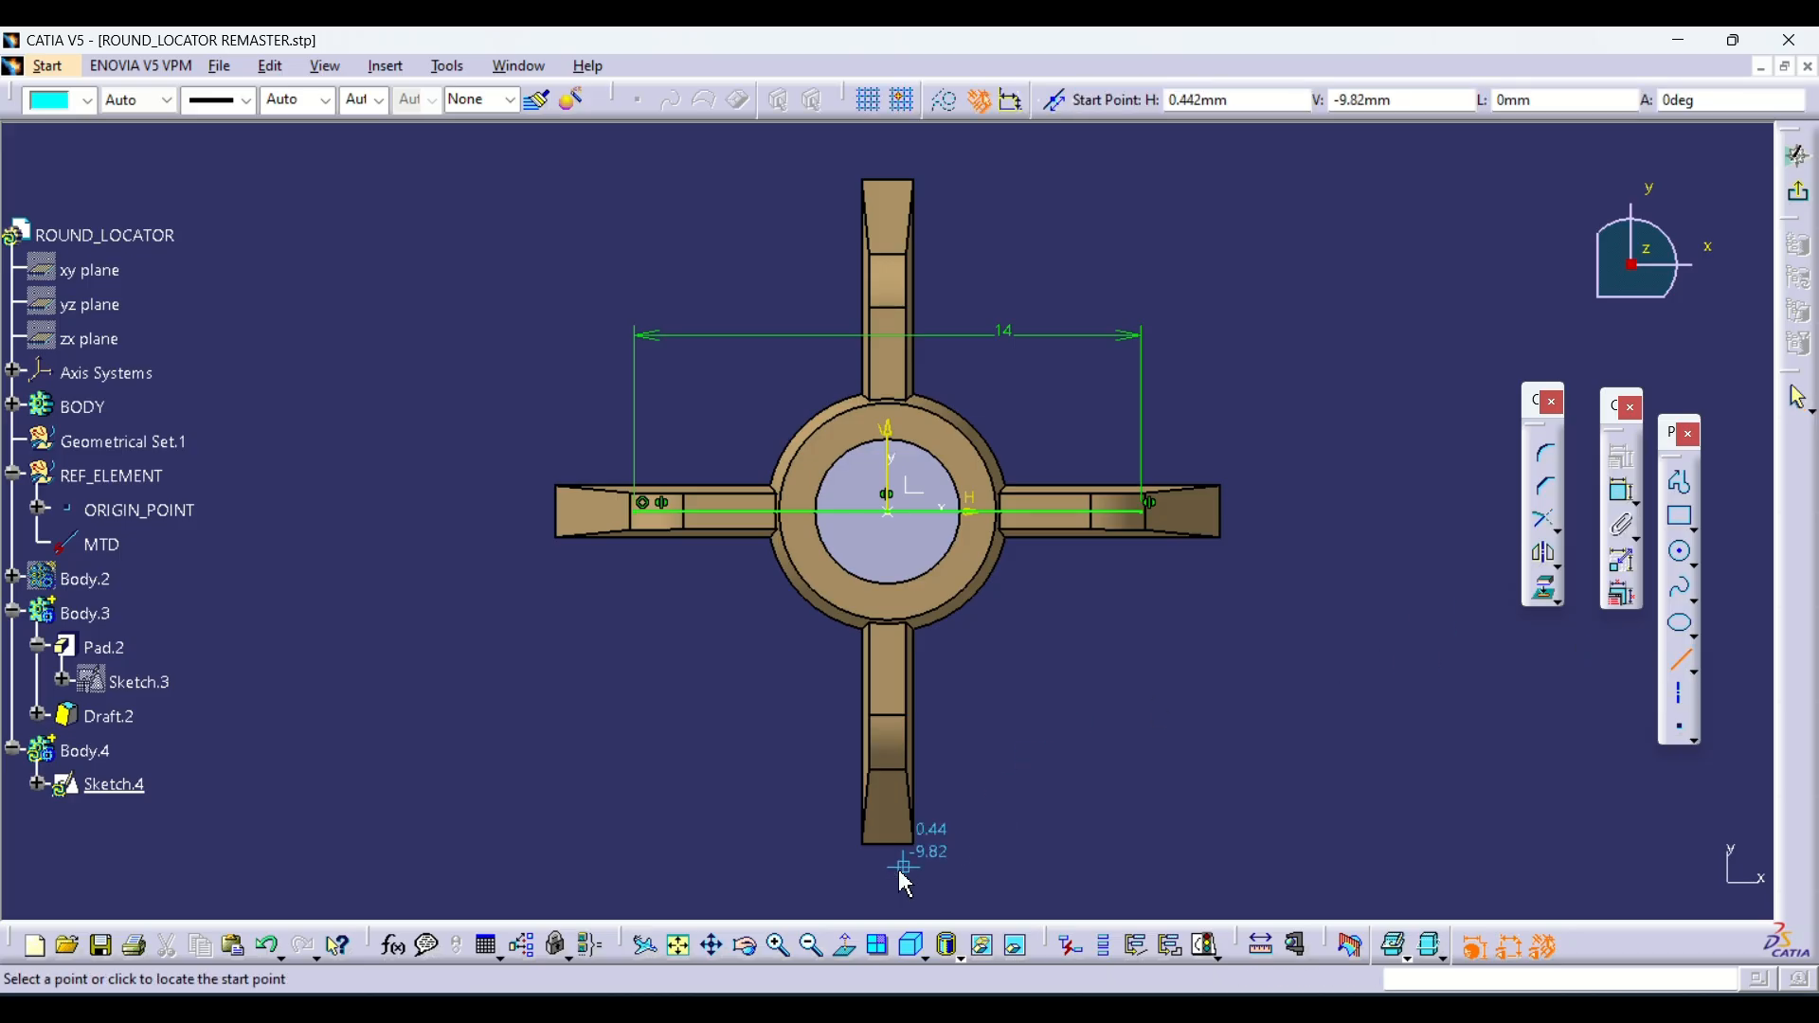
left_click(896, 836)
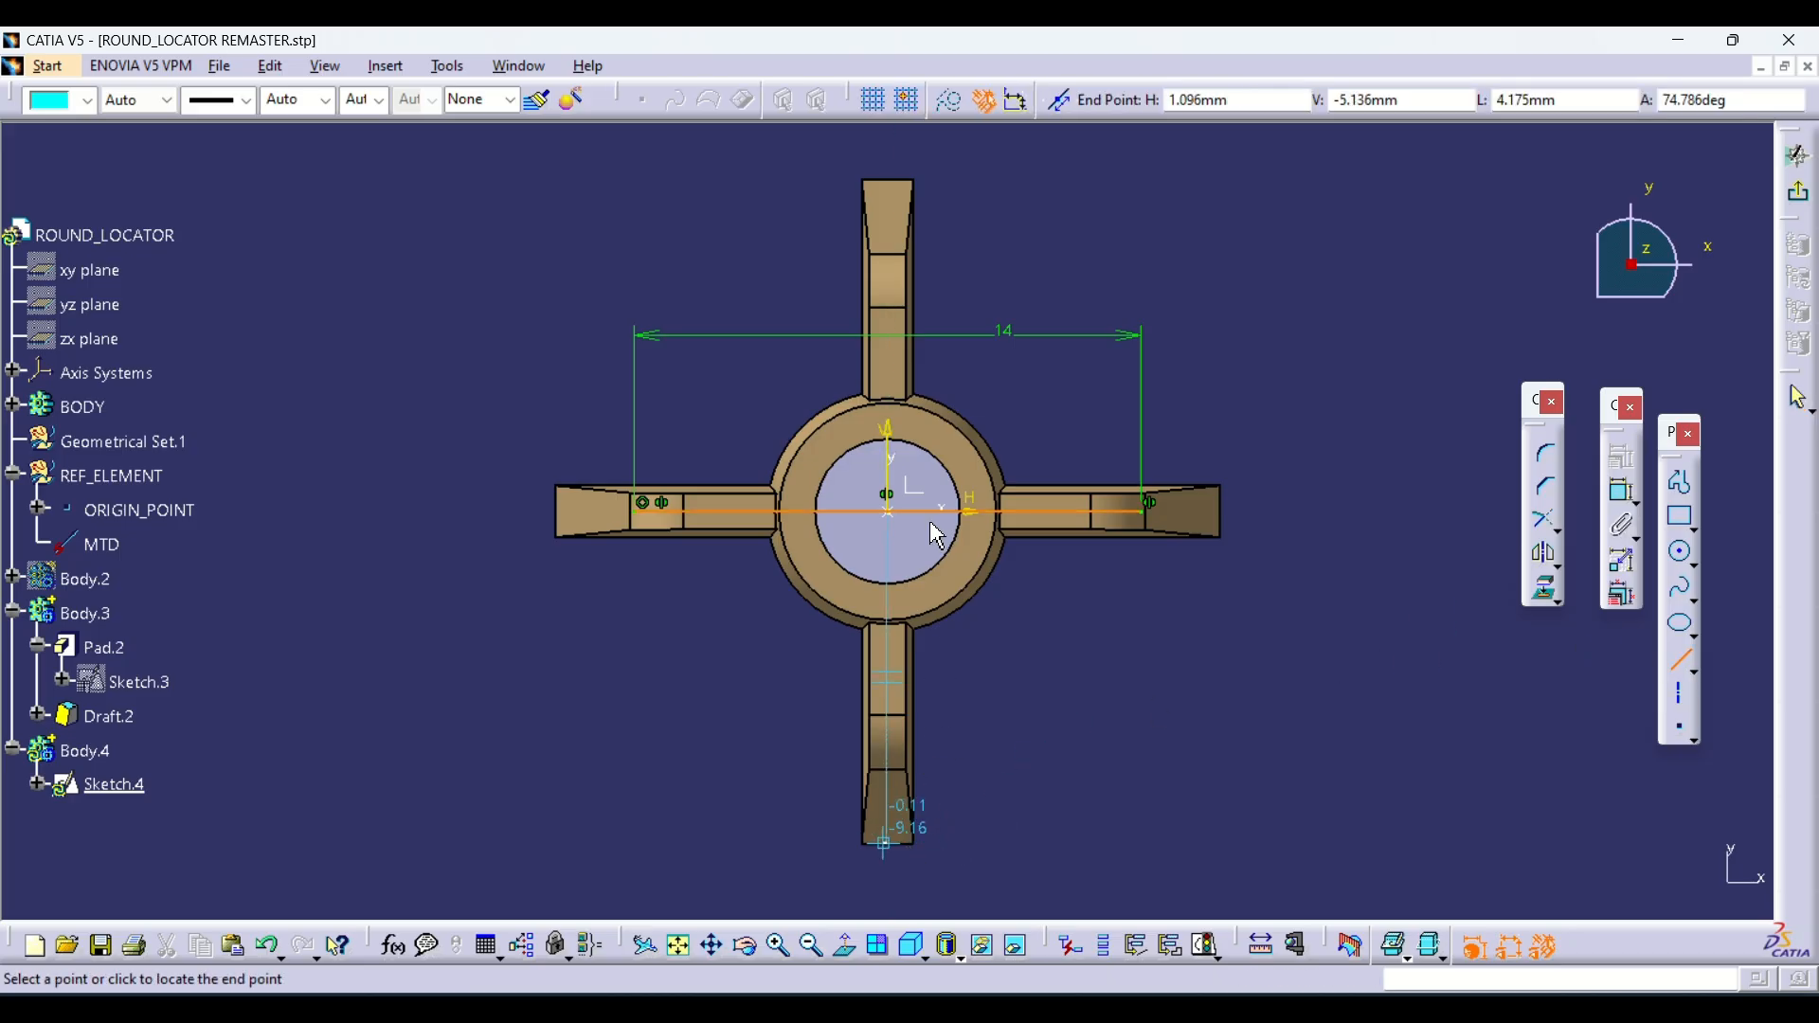
left_click(891, 189)
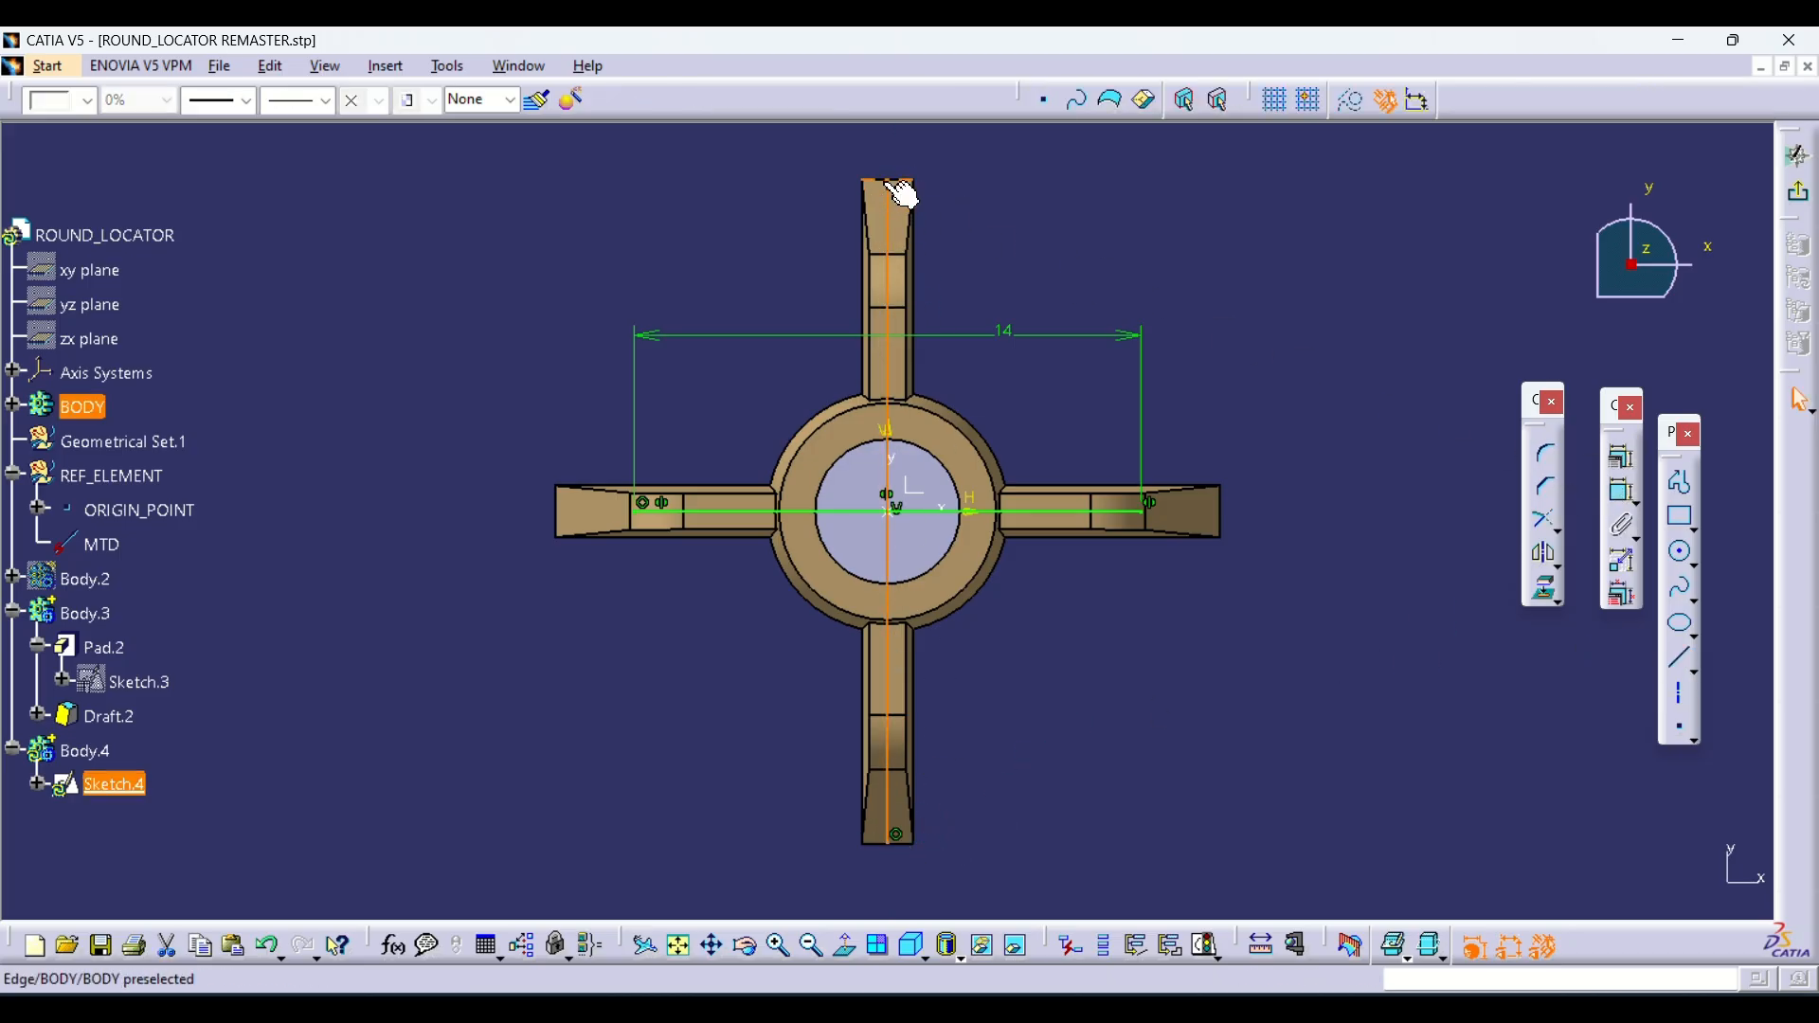
Constrain the vertical line's two endpoints to be symmetric about the horizontal centre line
left_click(900, 192)
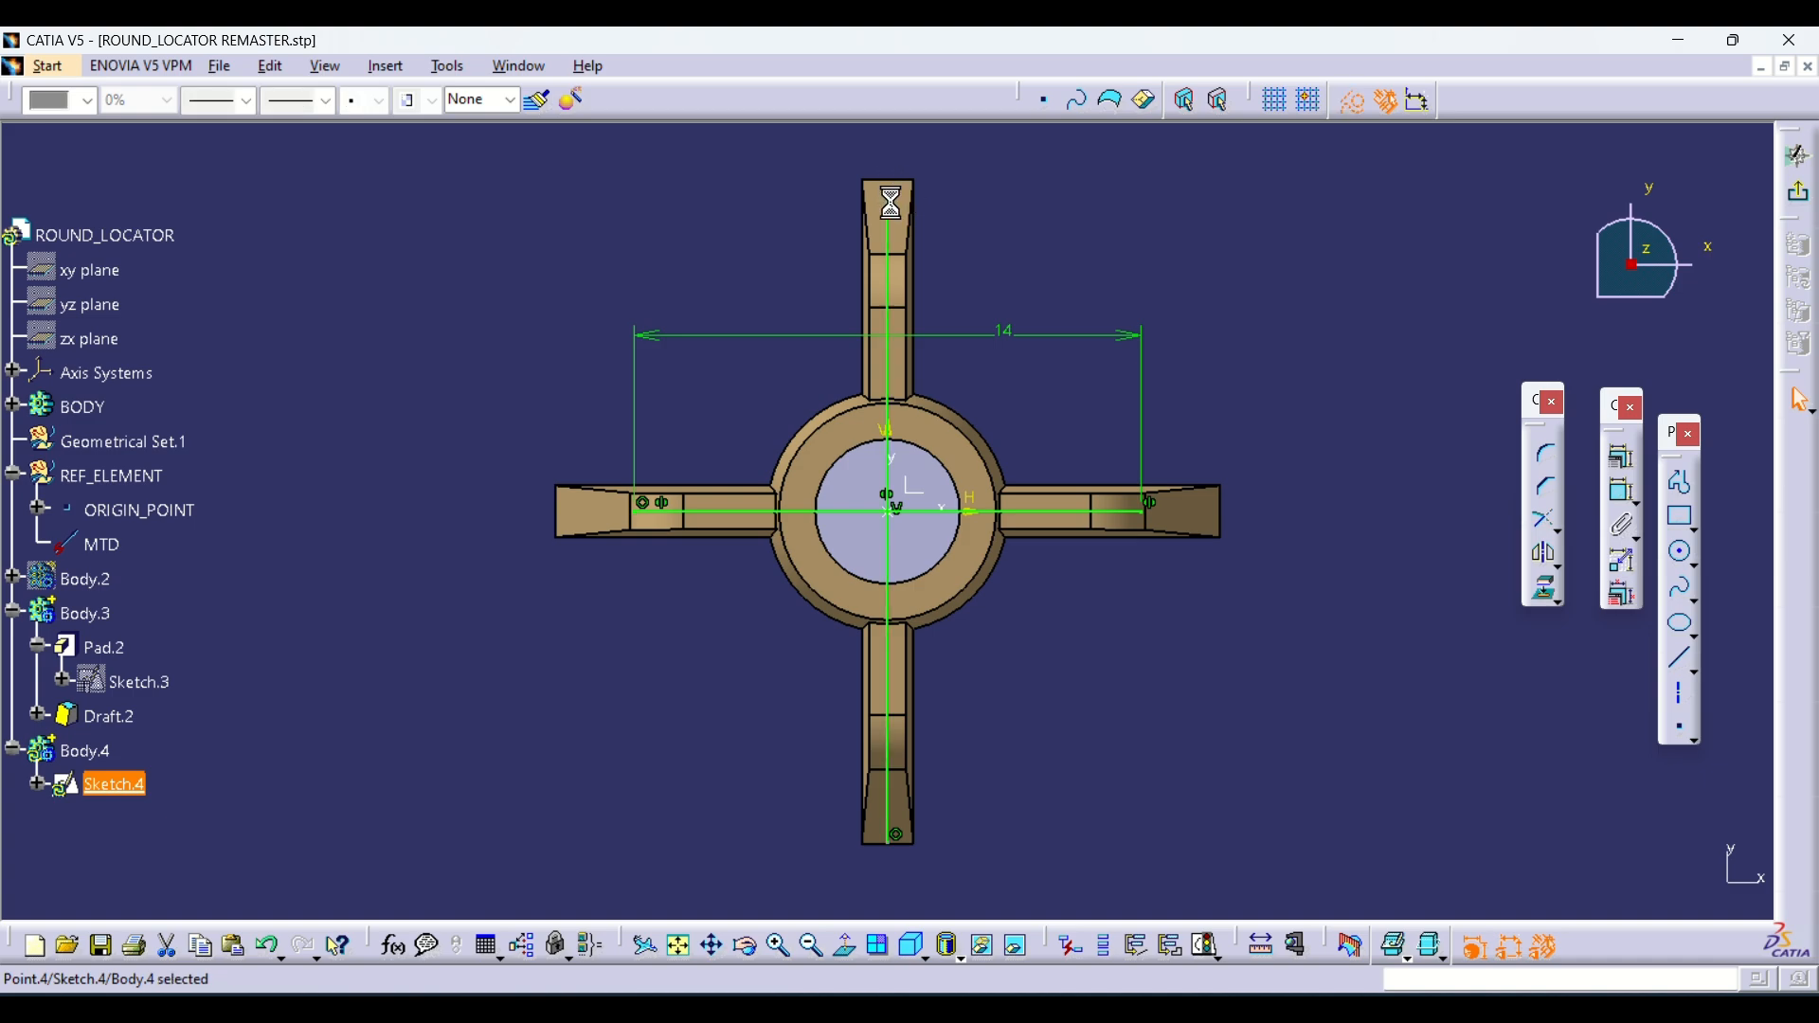
left_click(1626, 496)
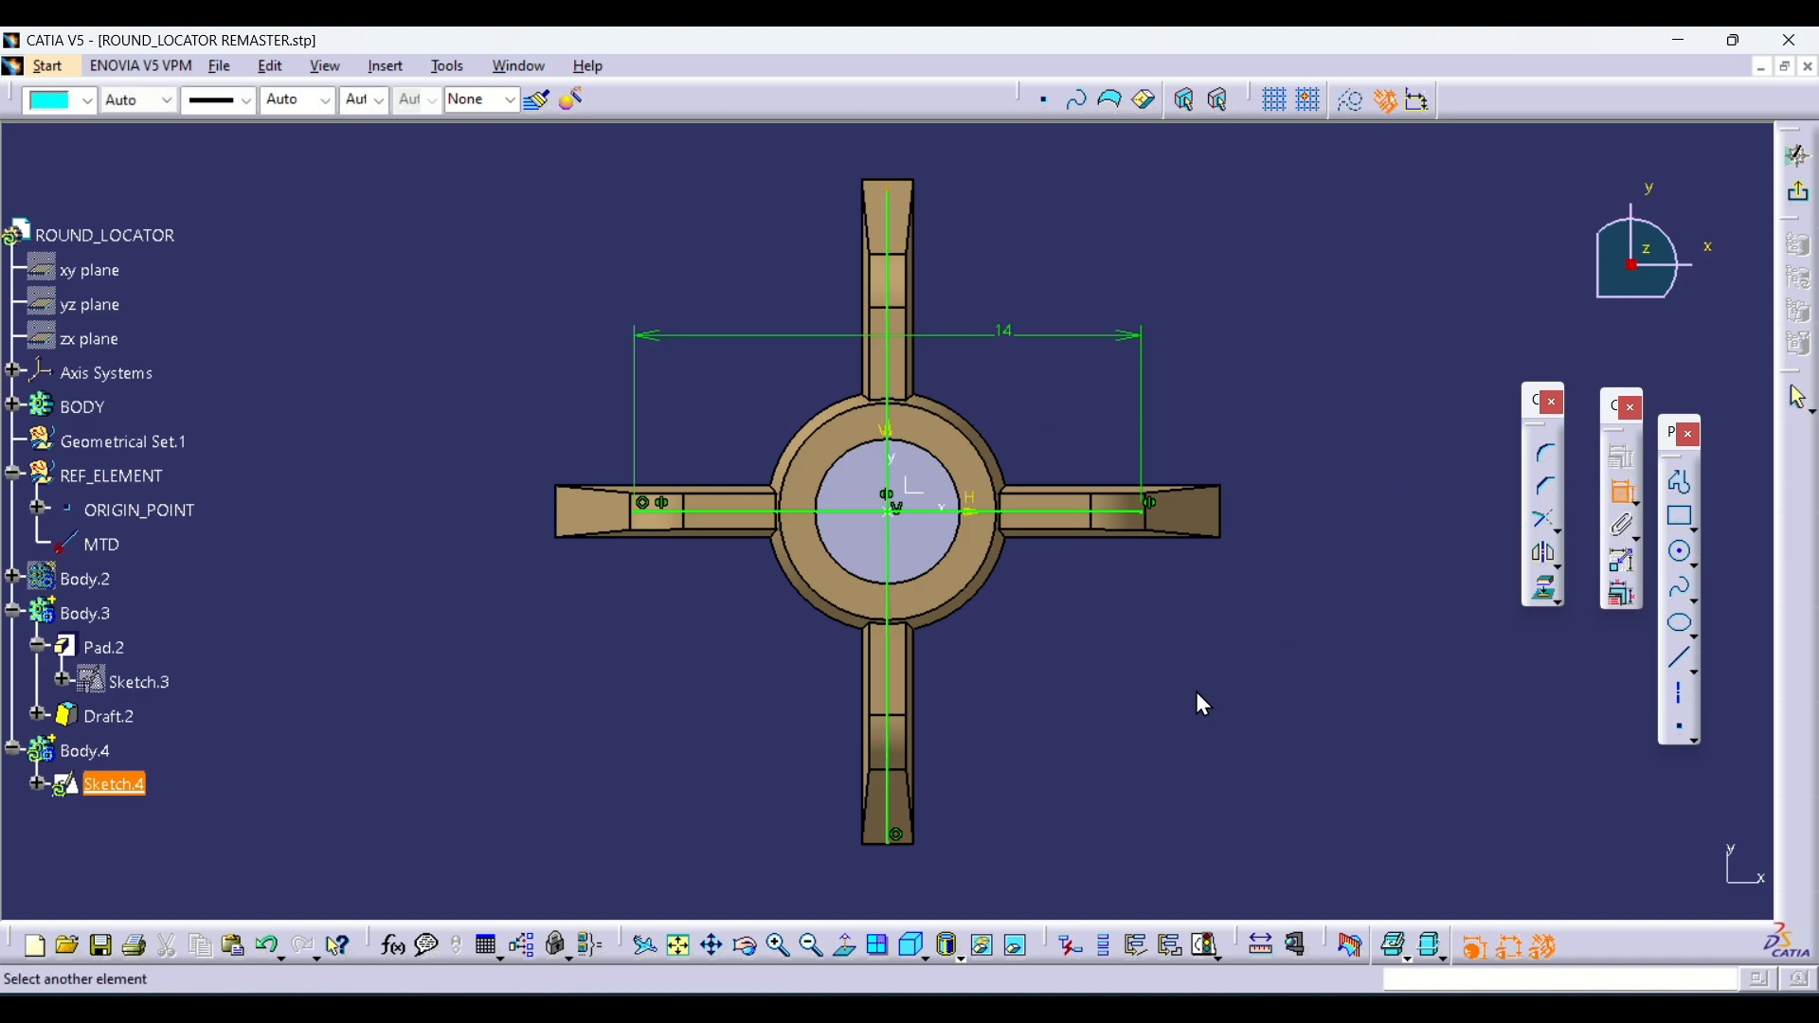
left_click(900, 846)
right_click(1069, 639)
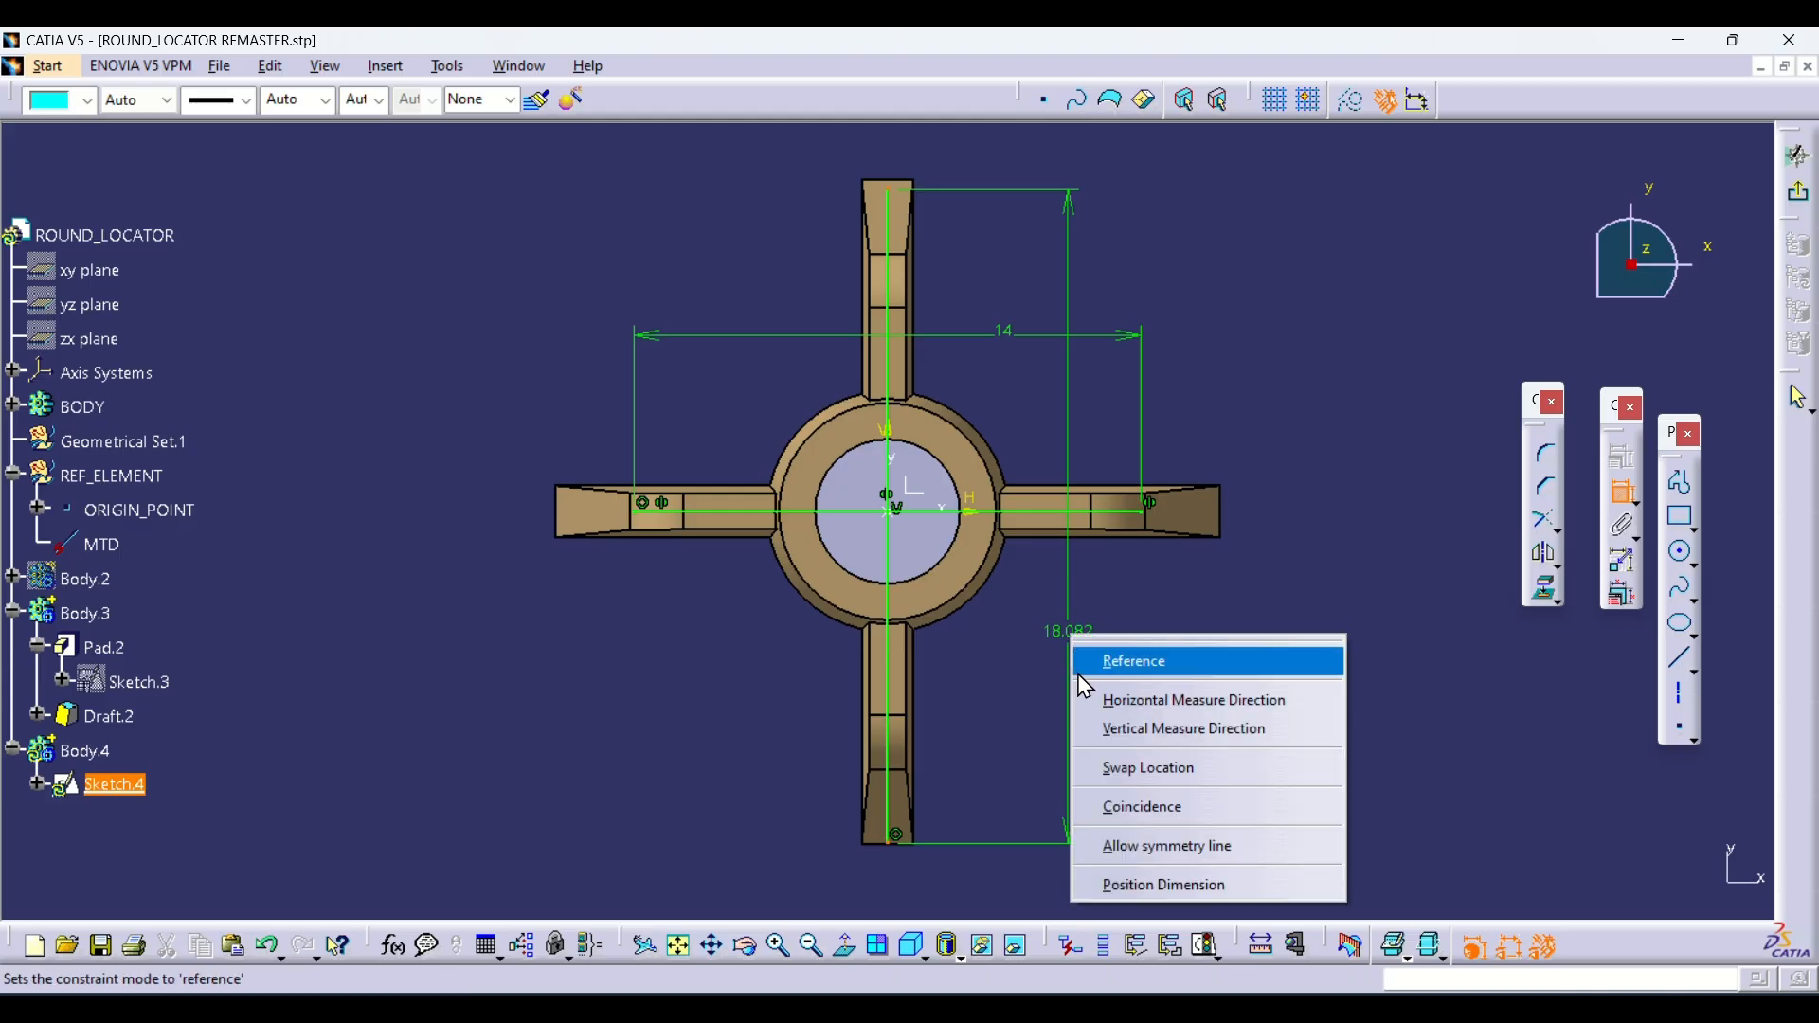
left_click(1142, 841)
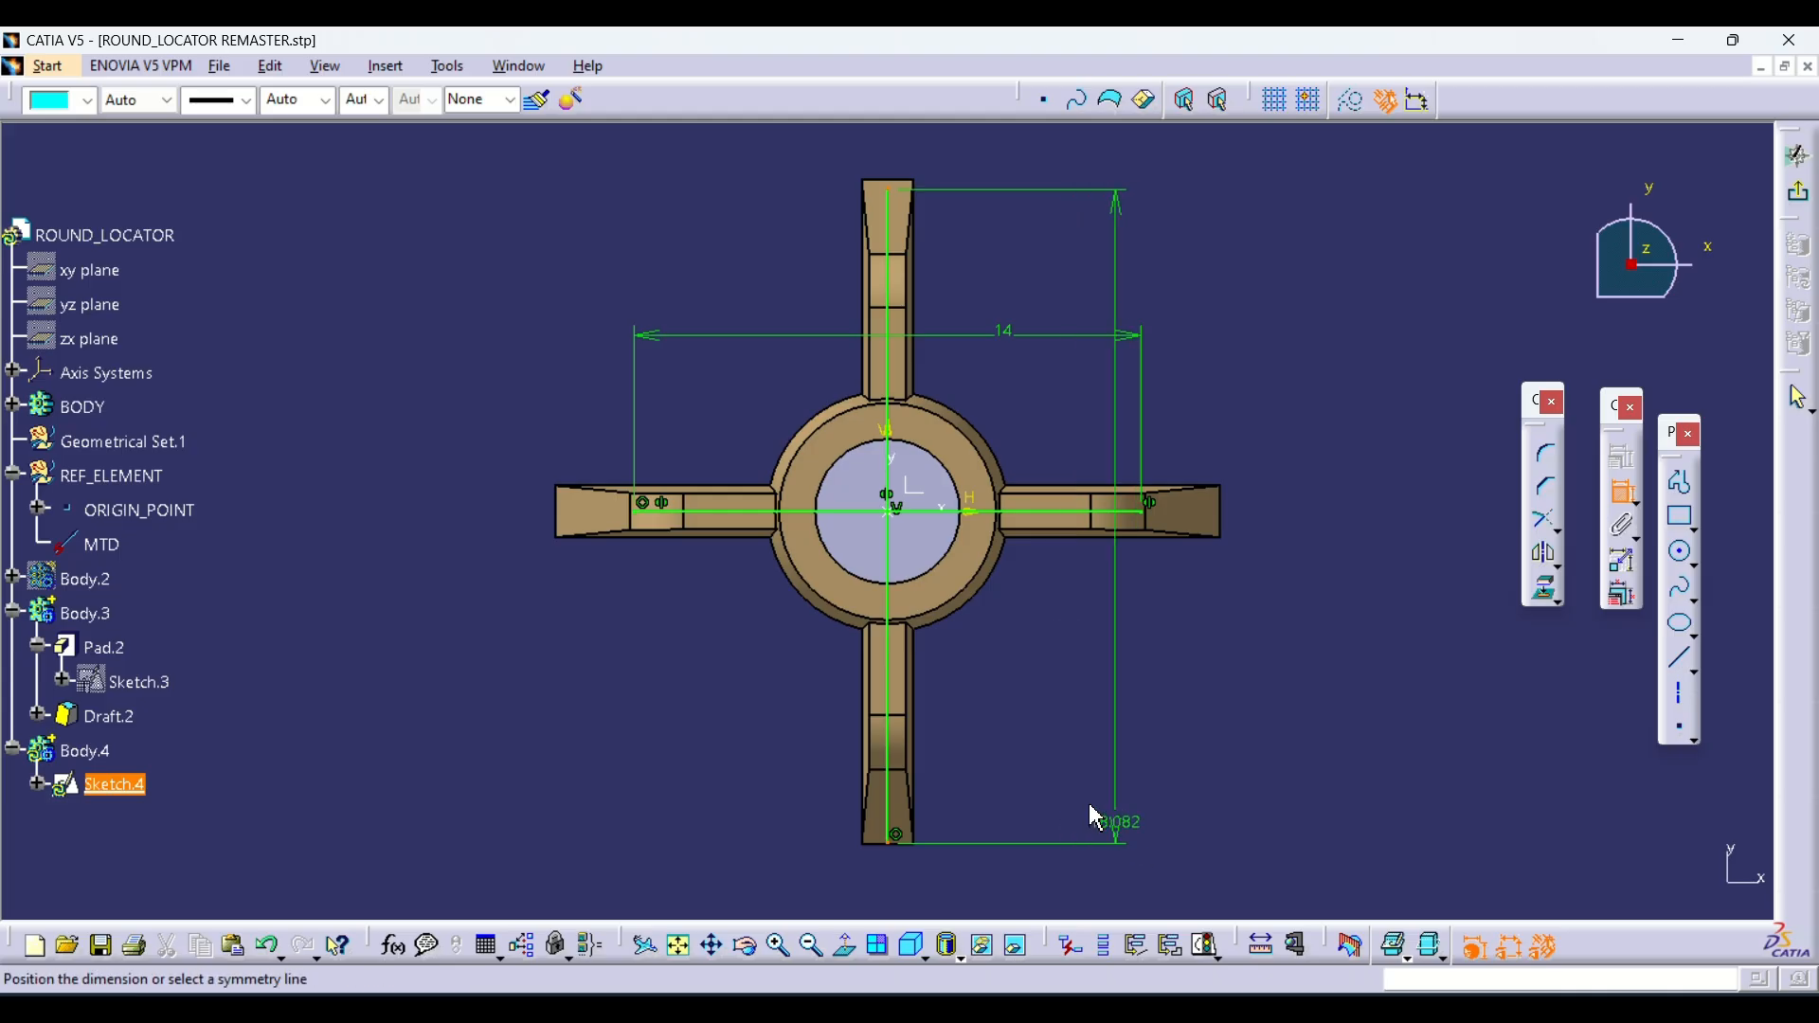
left_click(1009, 524)
Dimension the vertical line, set its length to 14 mm, and leave the sketch
left_click(1626, 496)
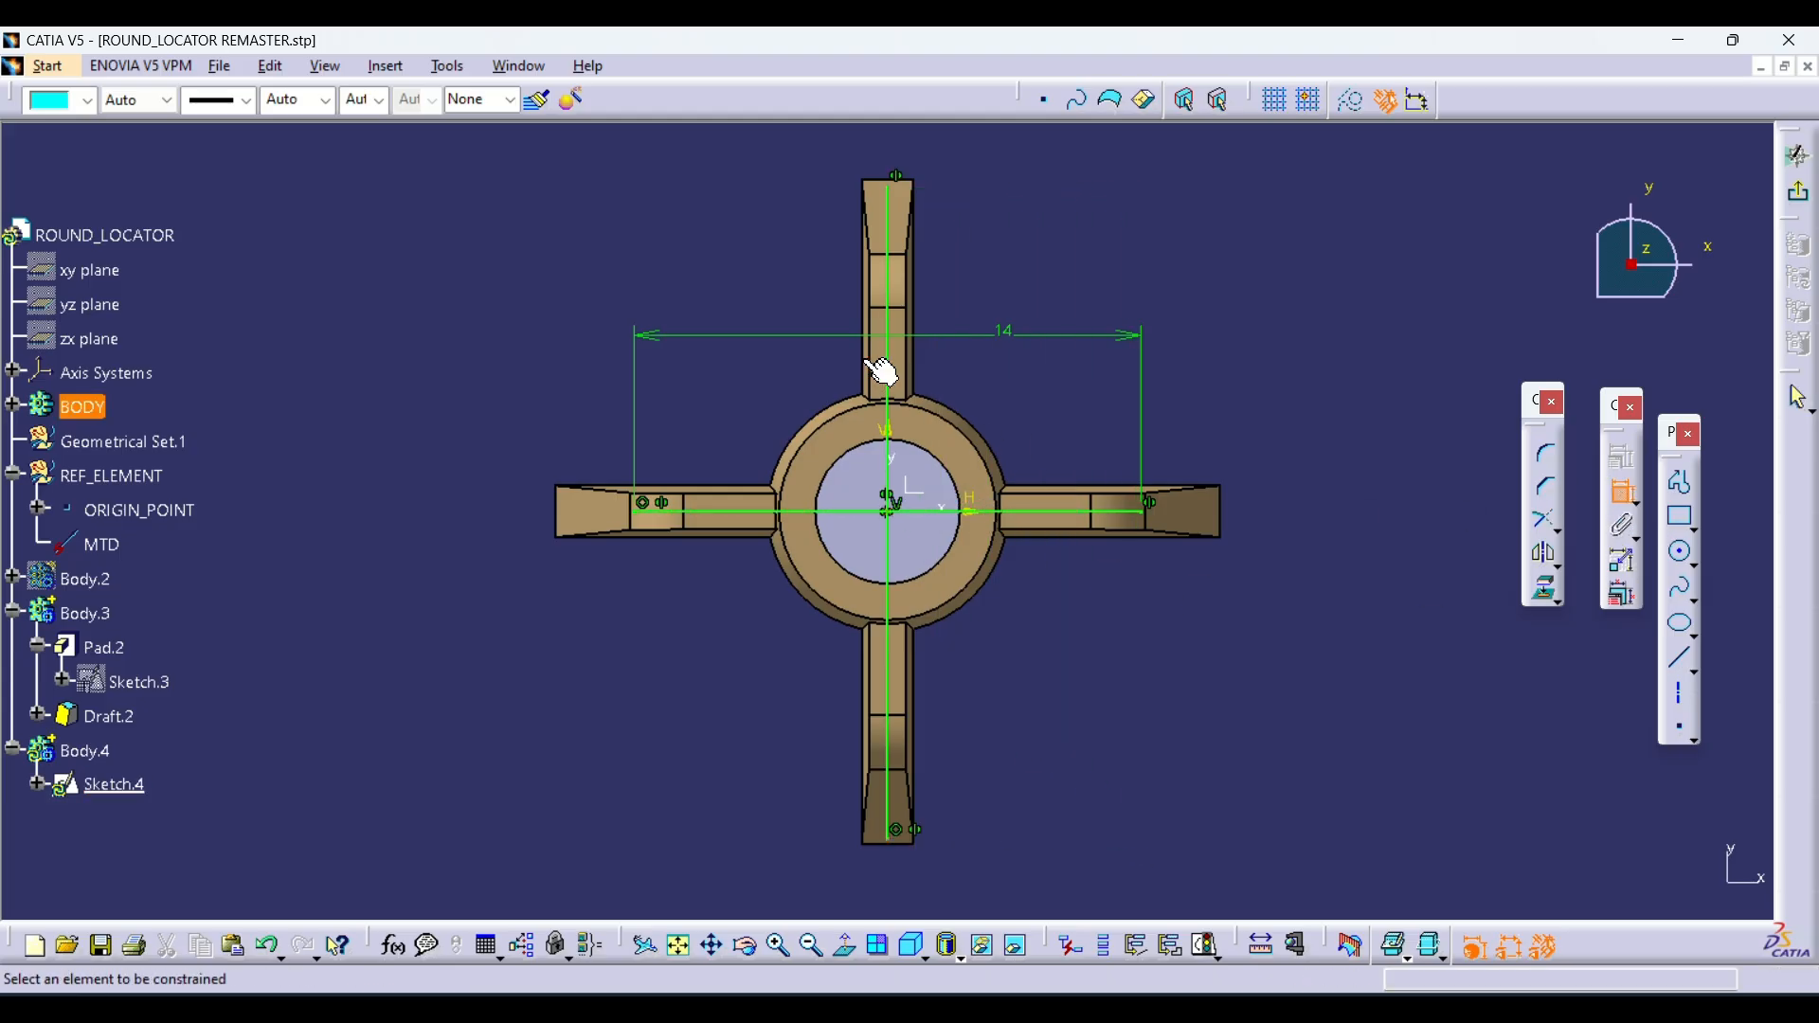
left_click(915, 373)
left_click(1025, 388)
double_click(1031, 388)
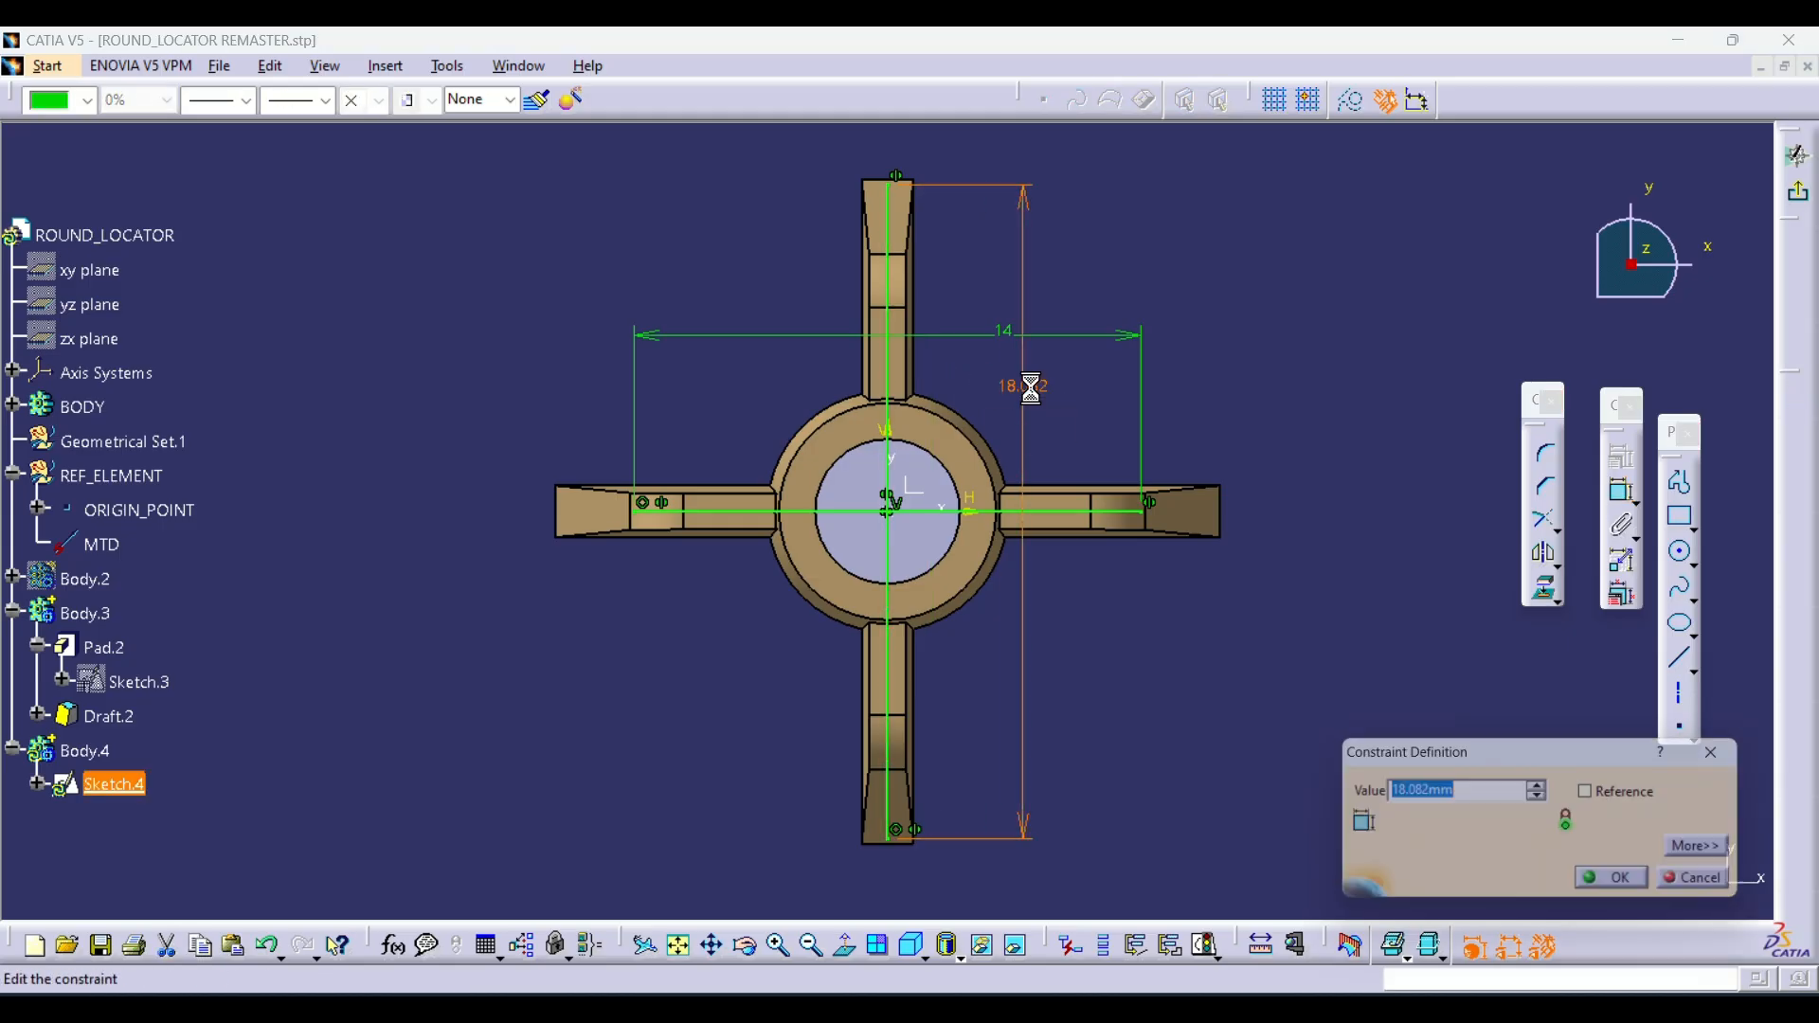
type("14")
key("Return")
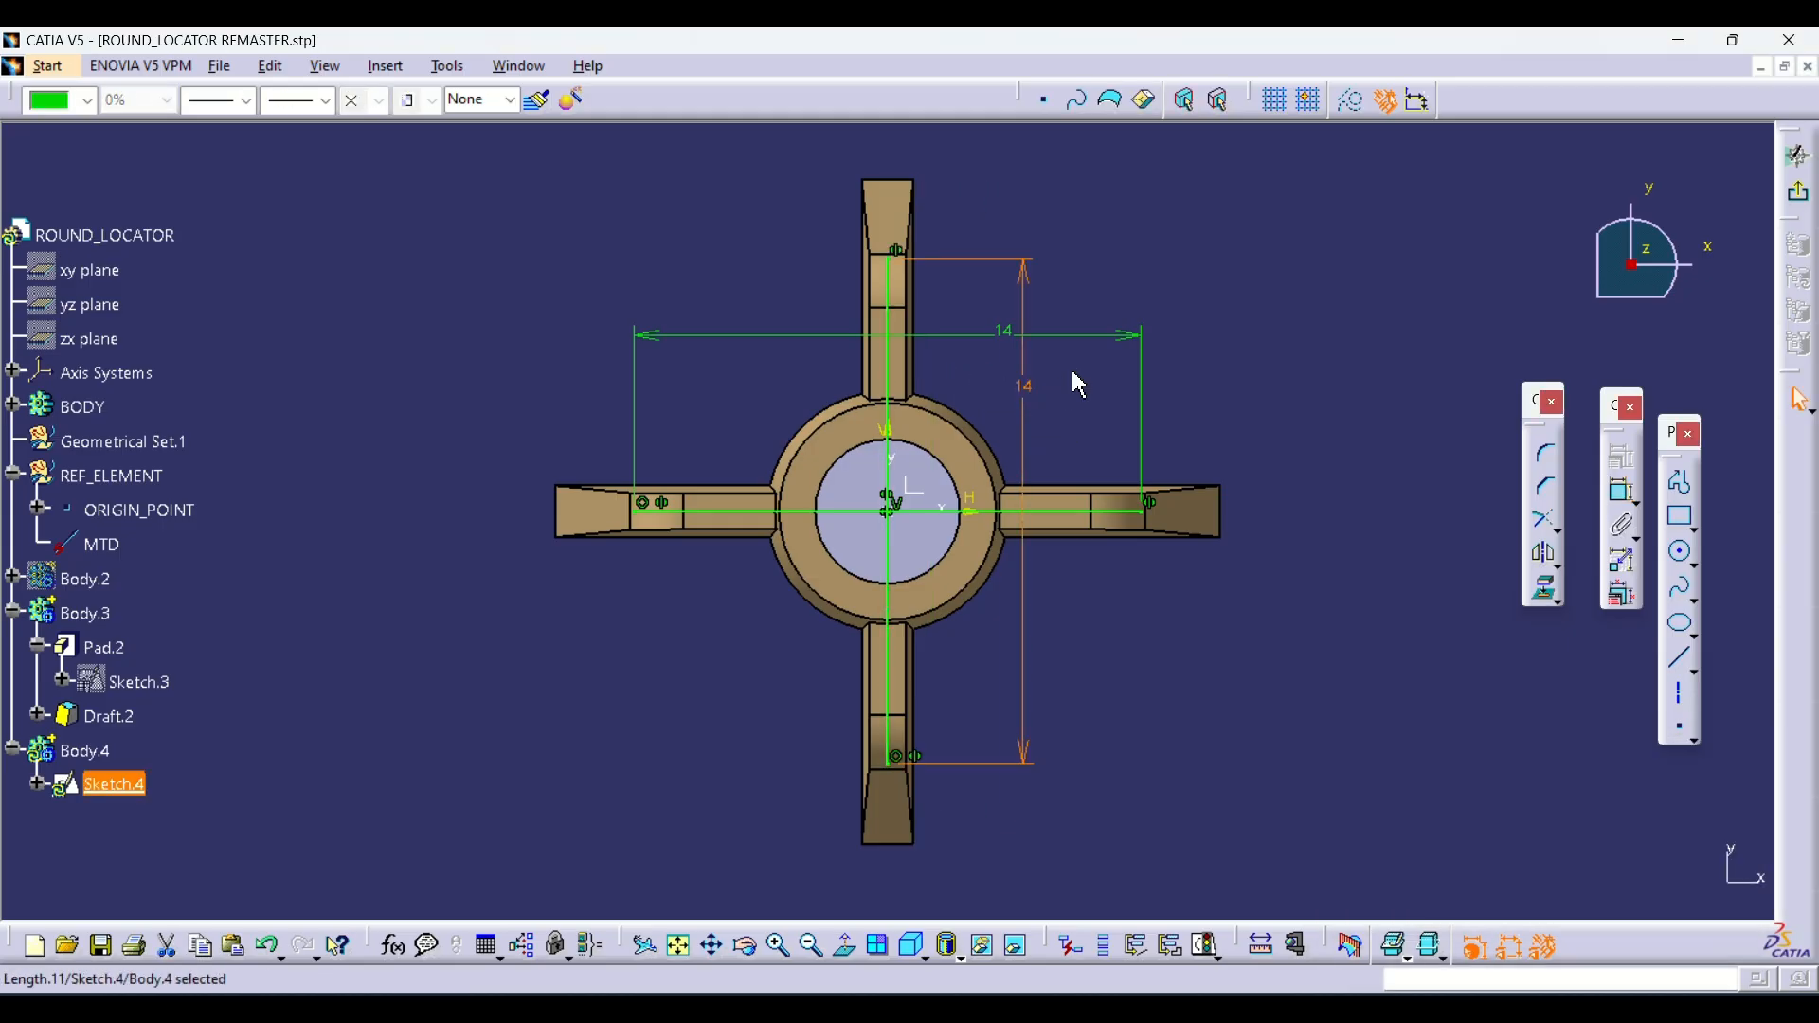
left_click(1268, 360)
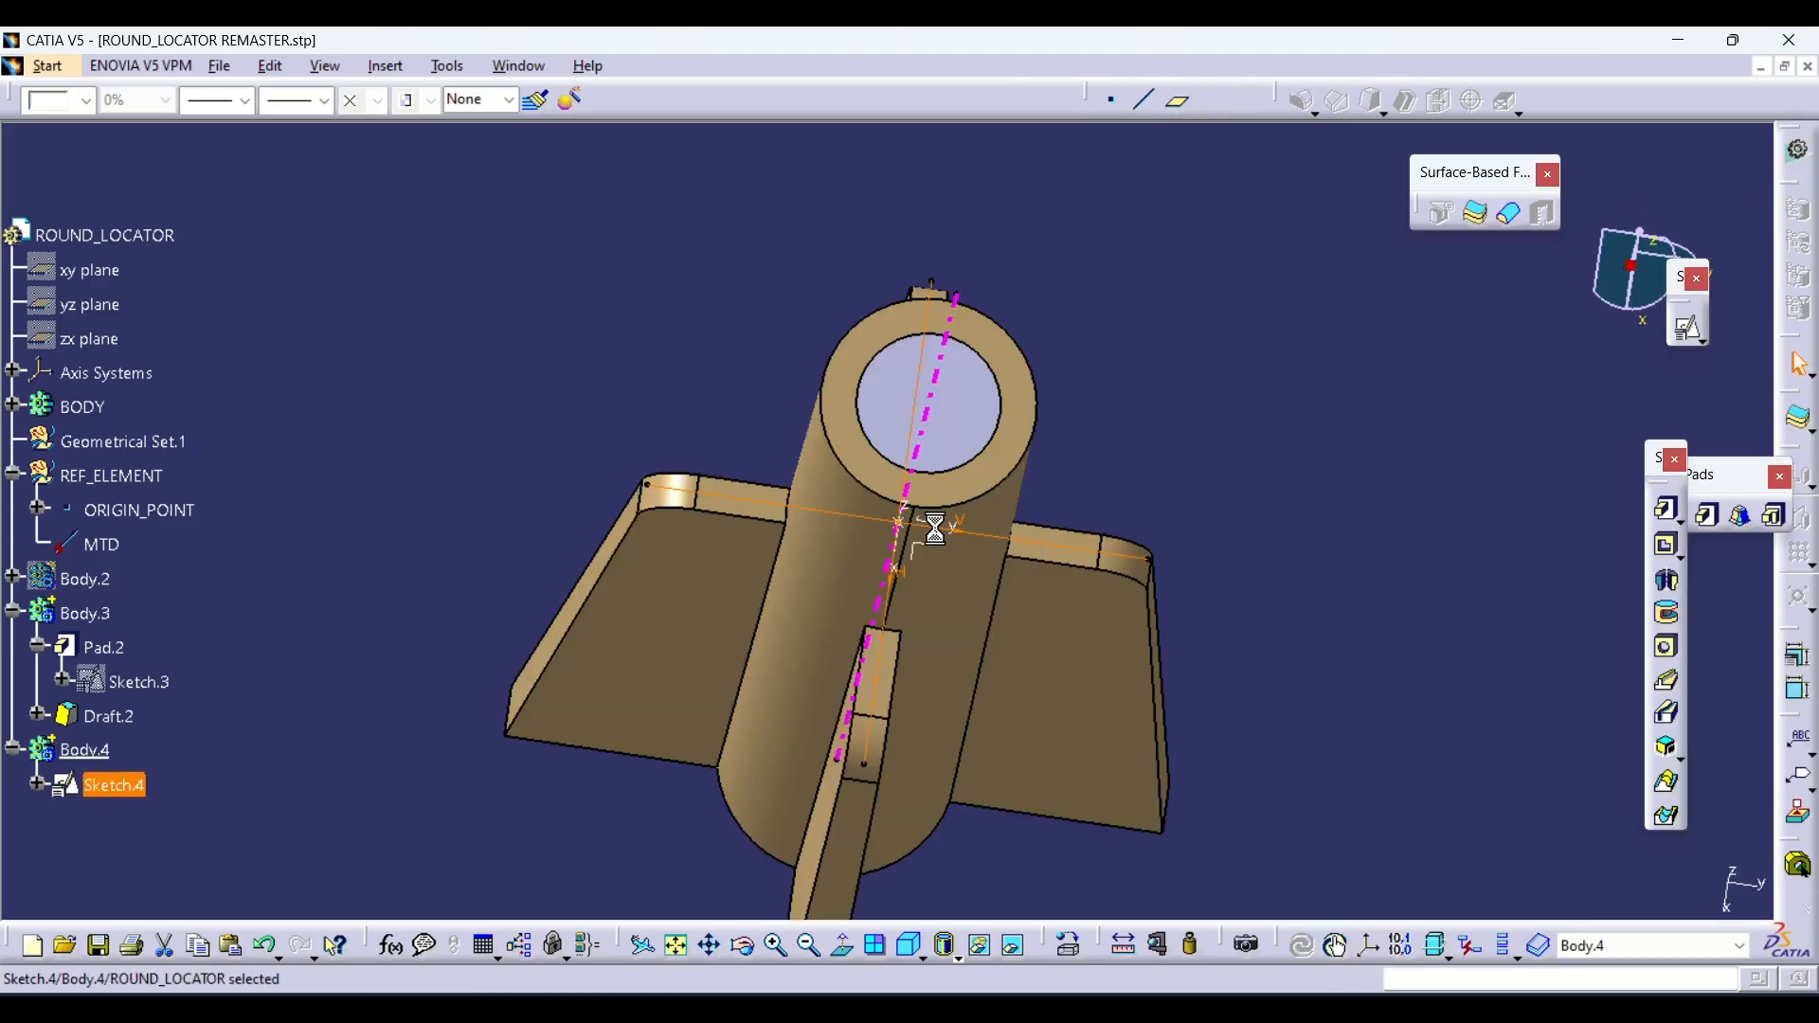
Start a pad from the open Sketch.4 profiles as Thick, with Neutral Fiber on and a 1 mm thickness
mouse_move(930, 526)
middle_mouse_down()
mouse_move(917, 483)
mouse_move(962, 493)
mouse_move(1004, 464)
middle_mouse_up()
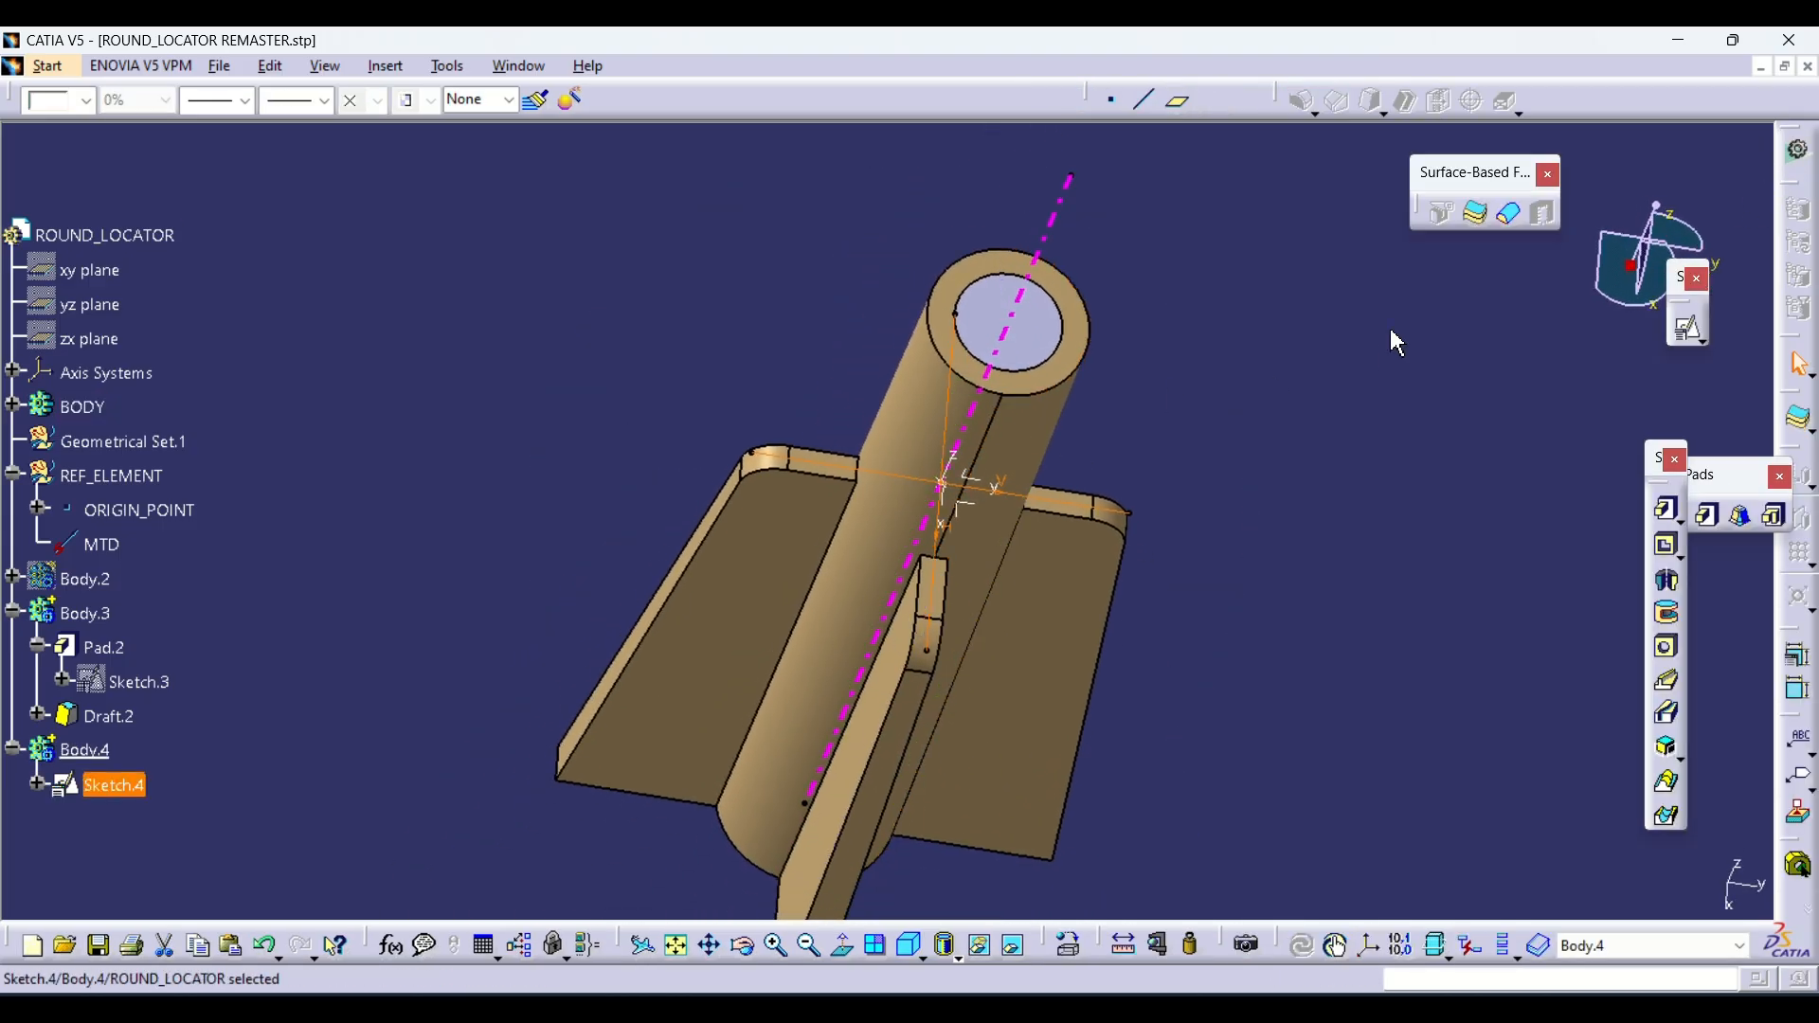
left_click(1672, 514)
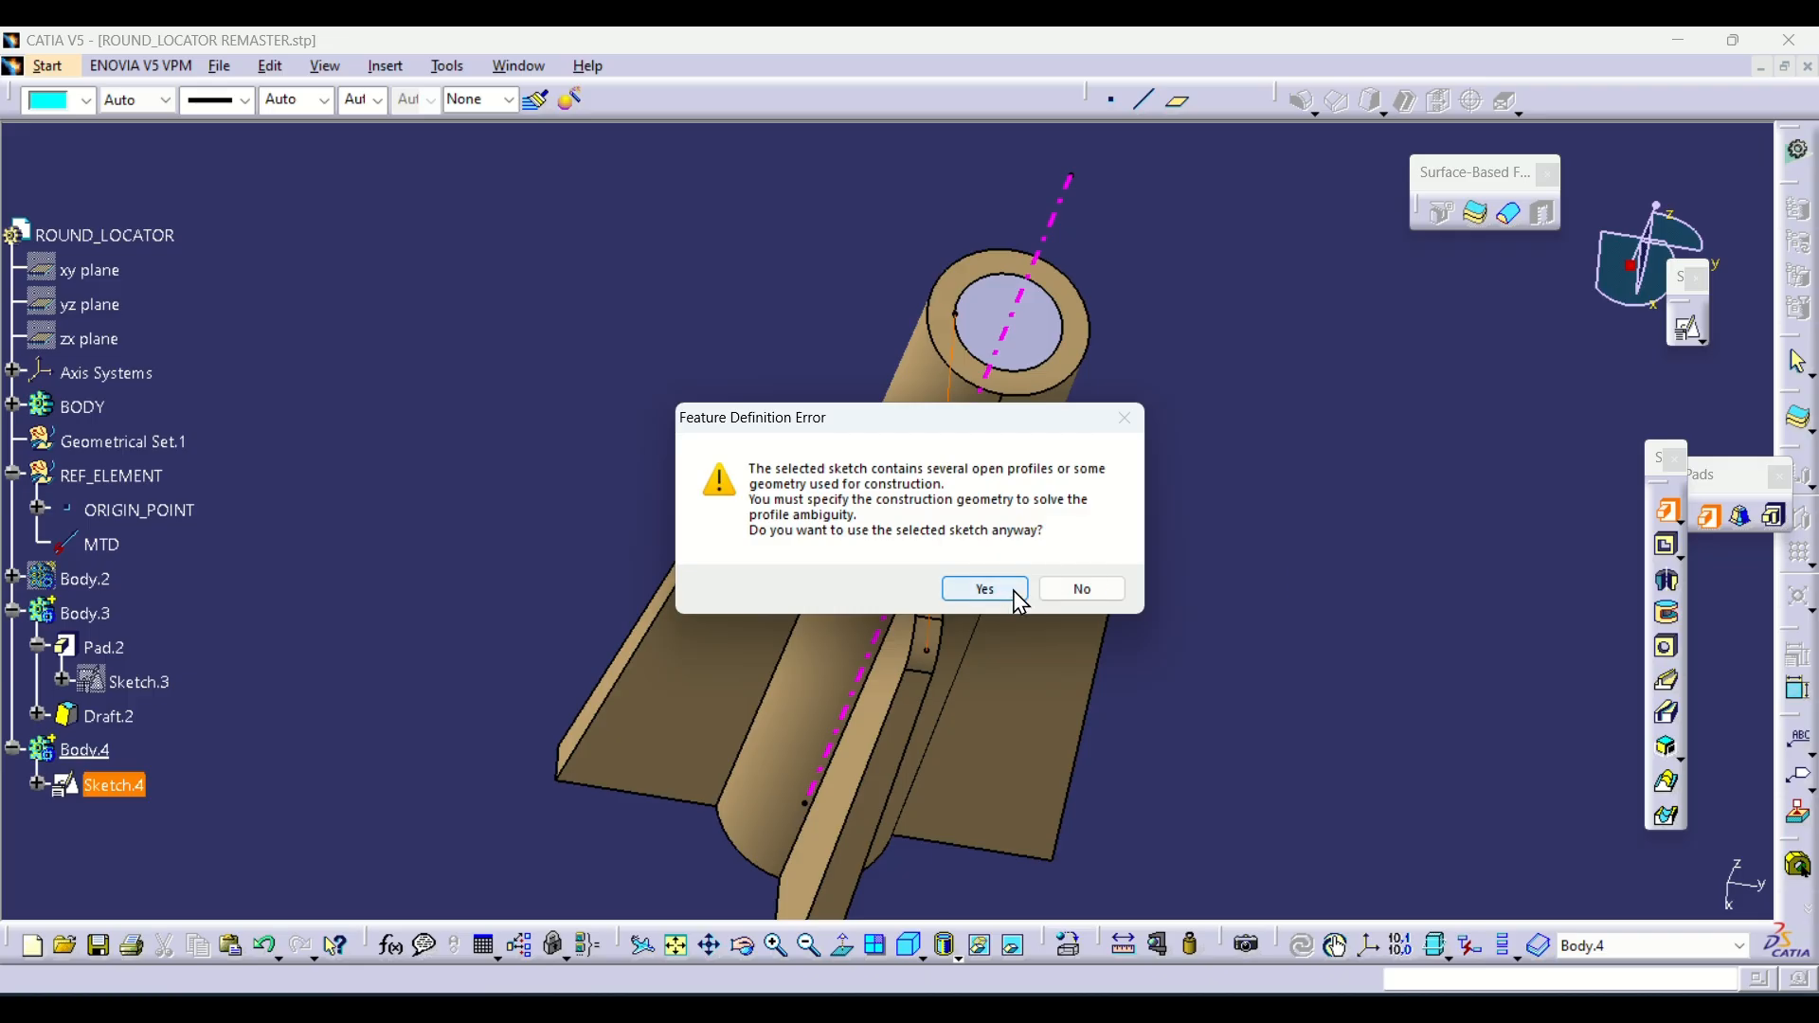
left_click(1017, 594)
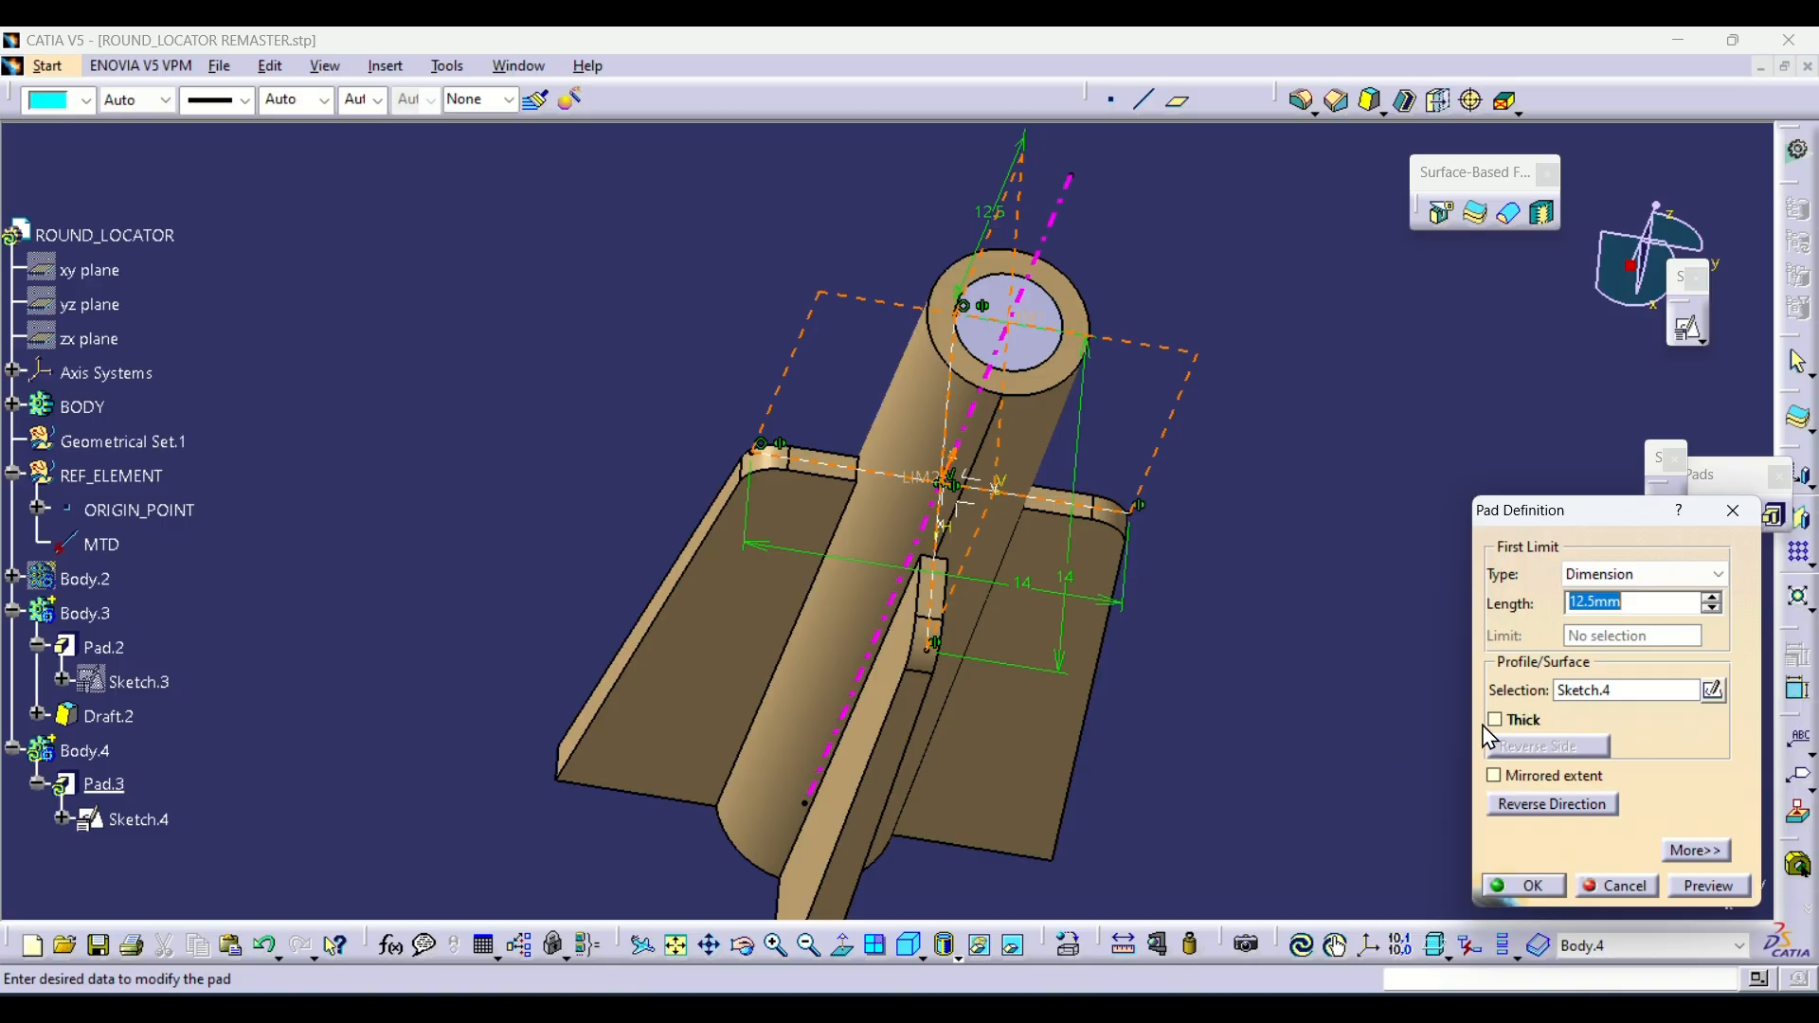
left_click(1508, 722)
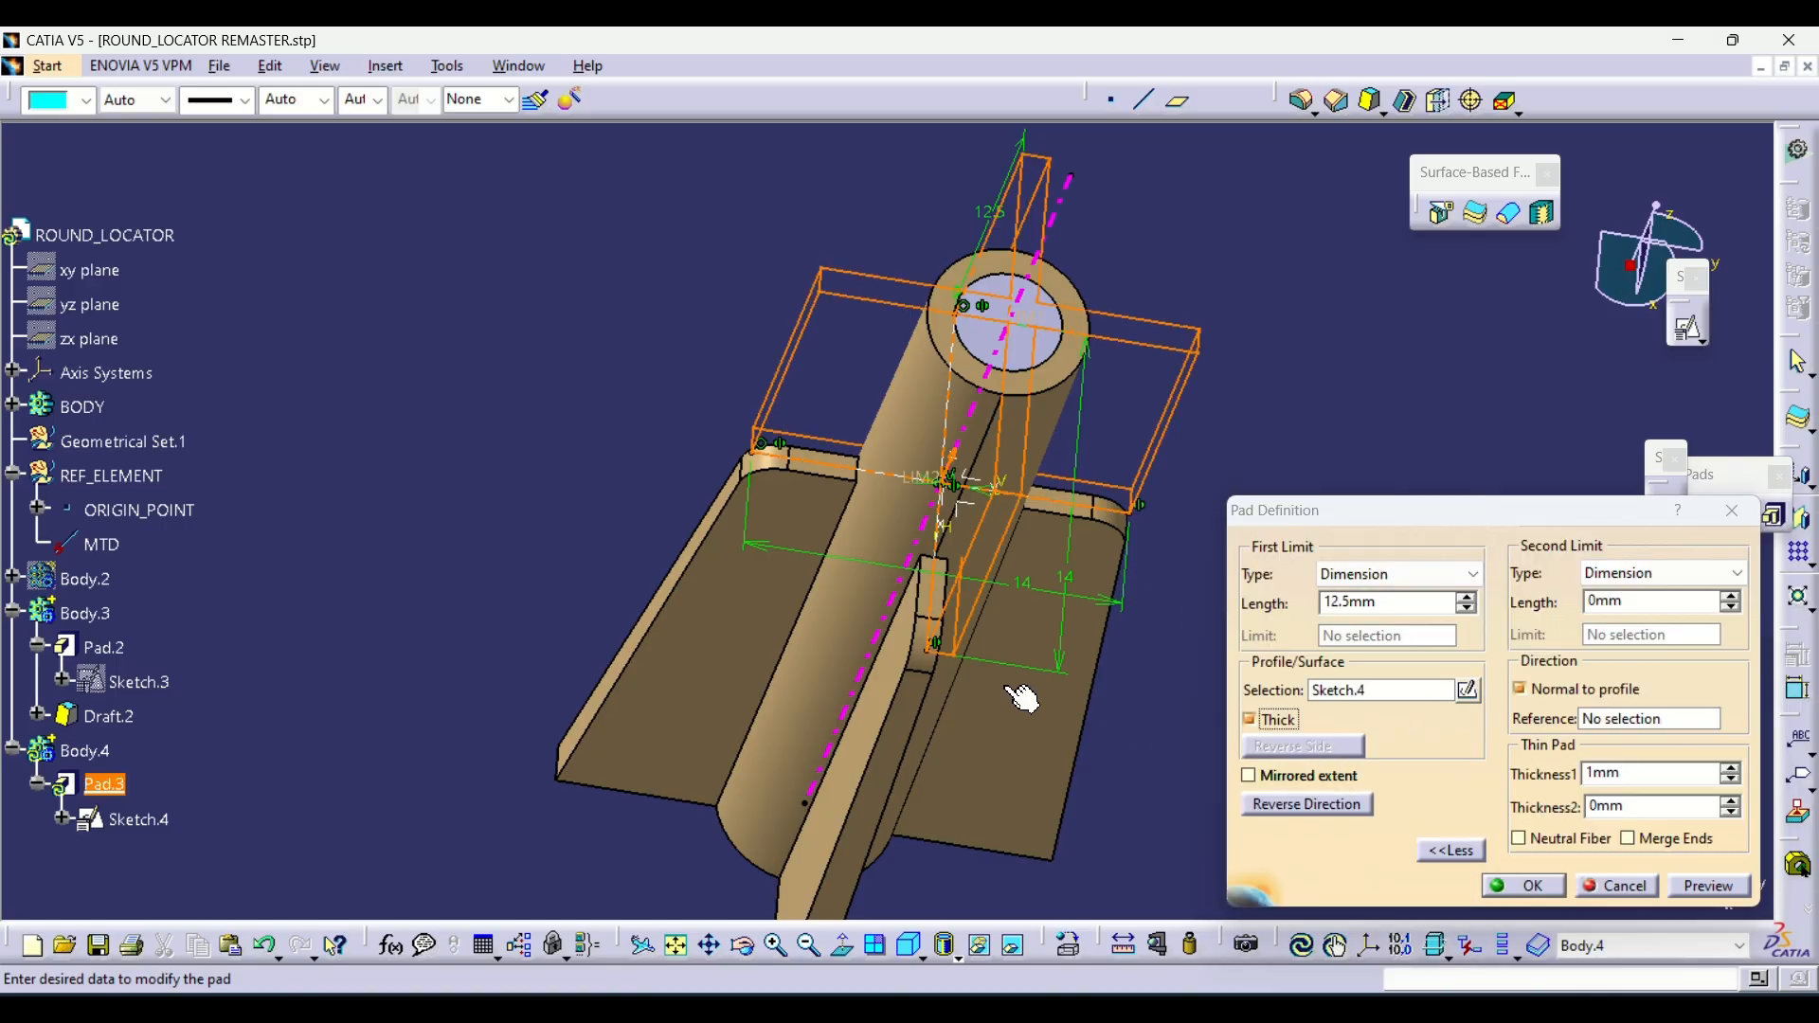
middle_click_drag(1024, 691, 1093, 422)
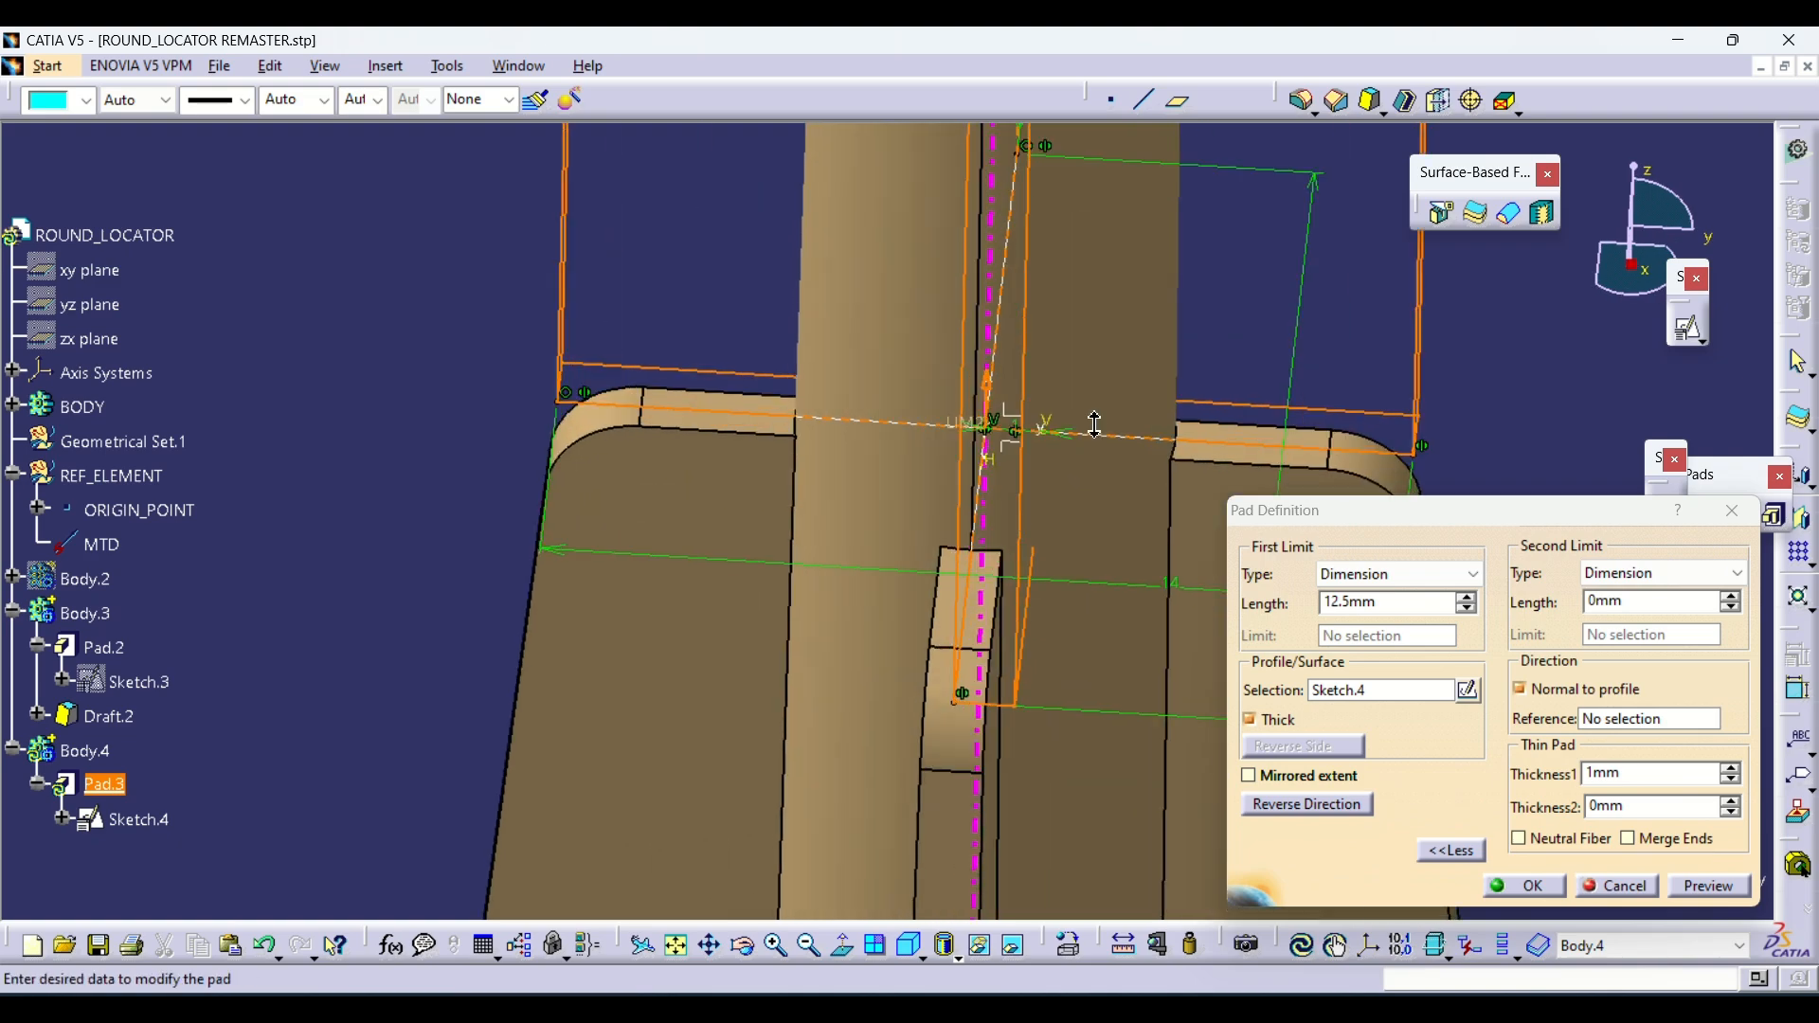
left_click(1520, 840)
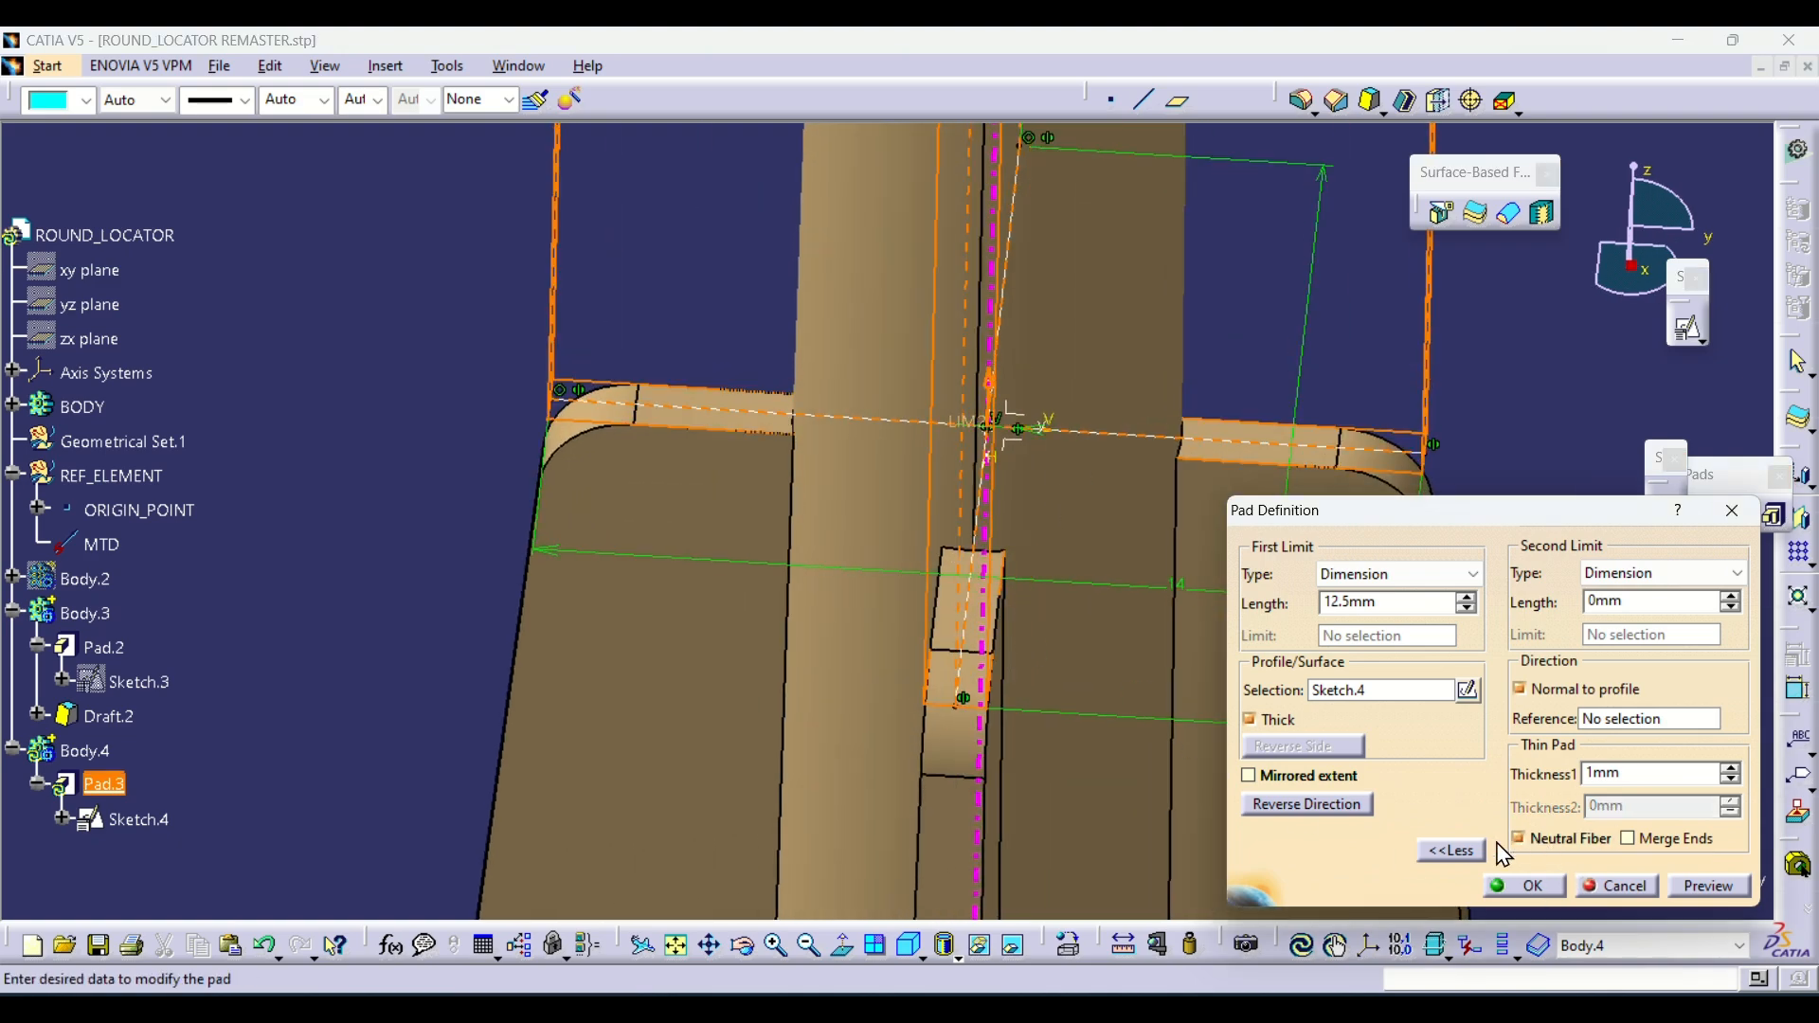
middle_click_drag(935, 696, 954, 594)
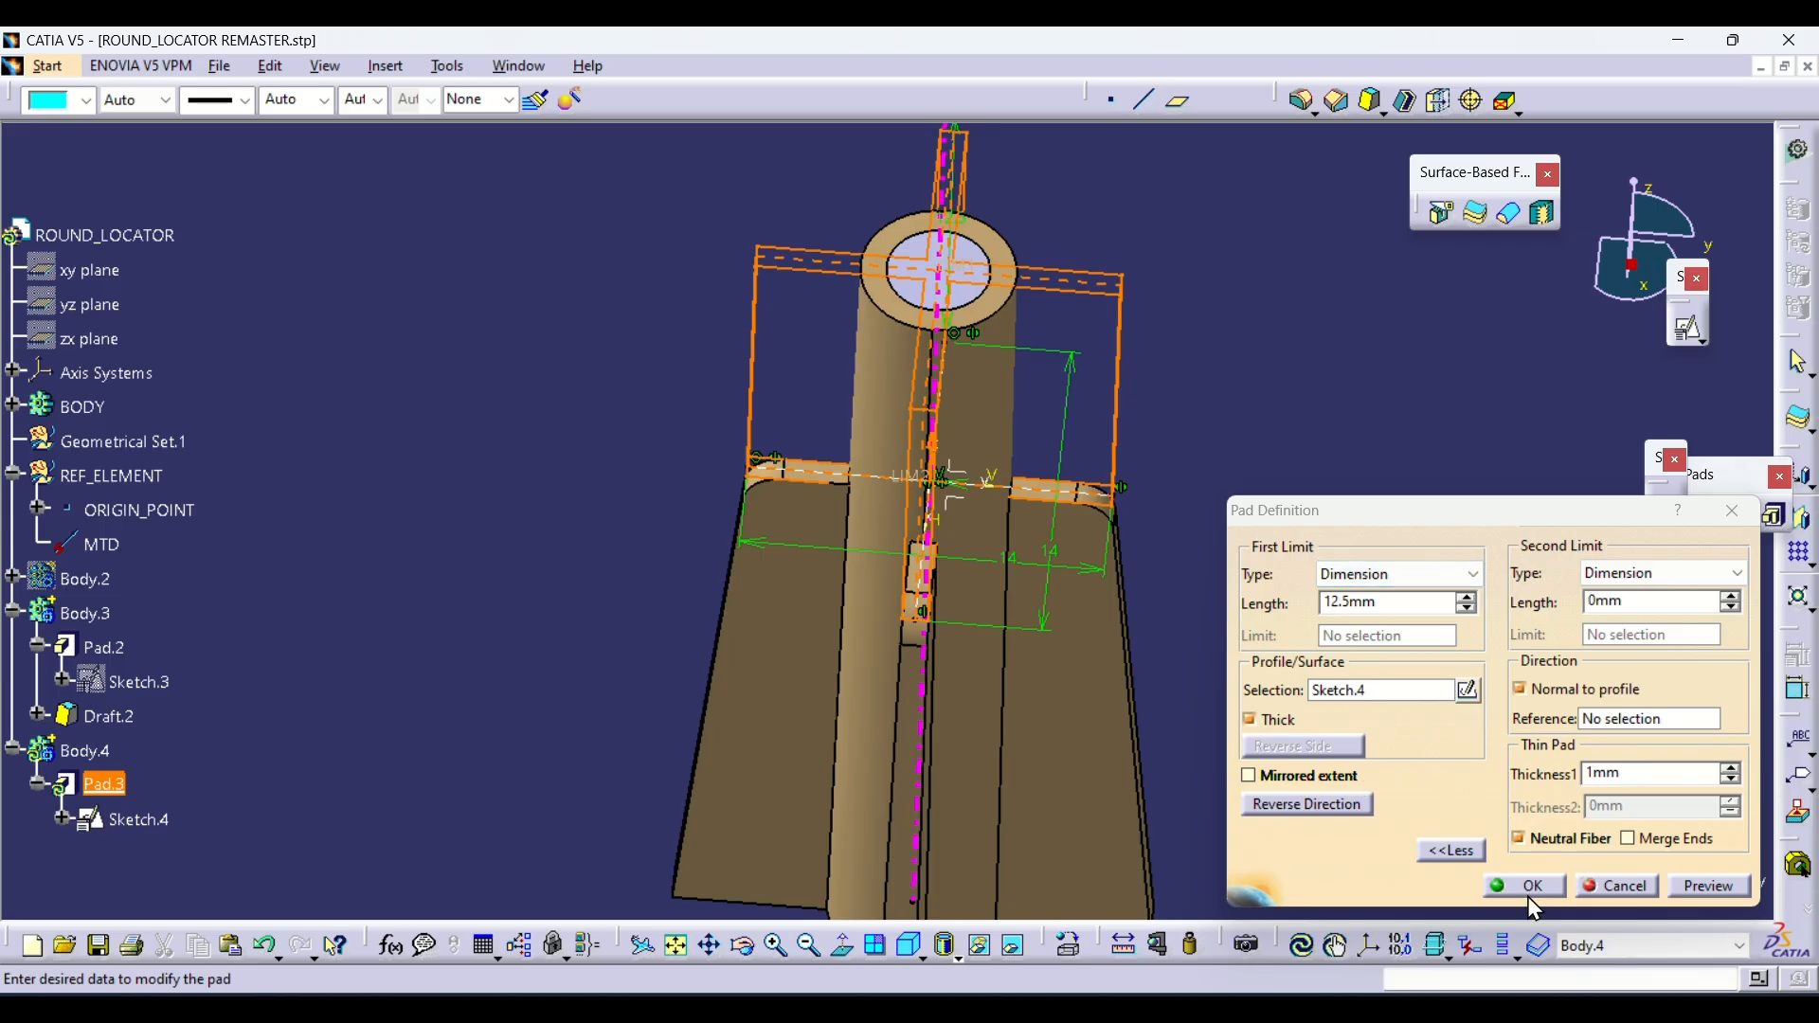
Reverse the pad direction so it runs down the ribs and set its length to 25 mm
left_click(1290, 801)
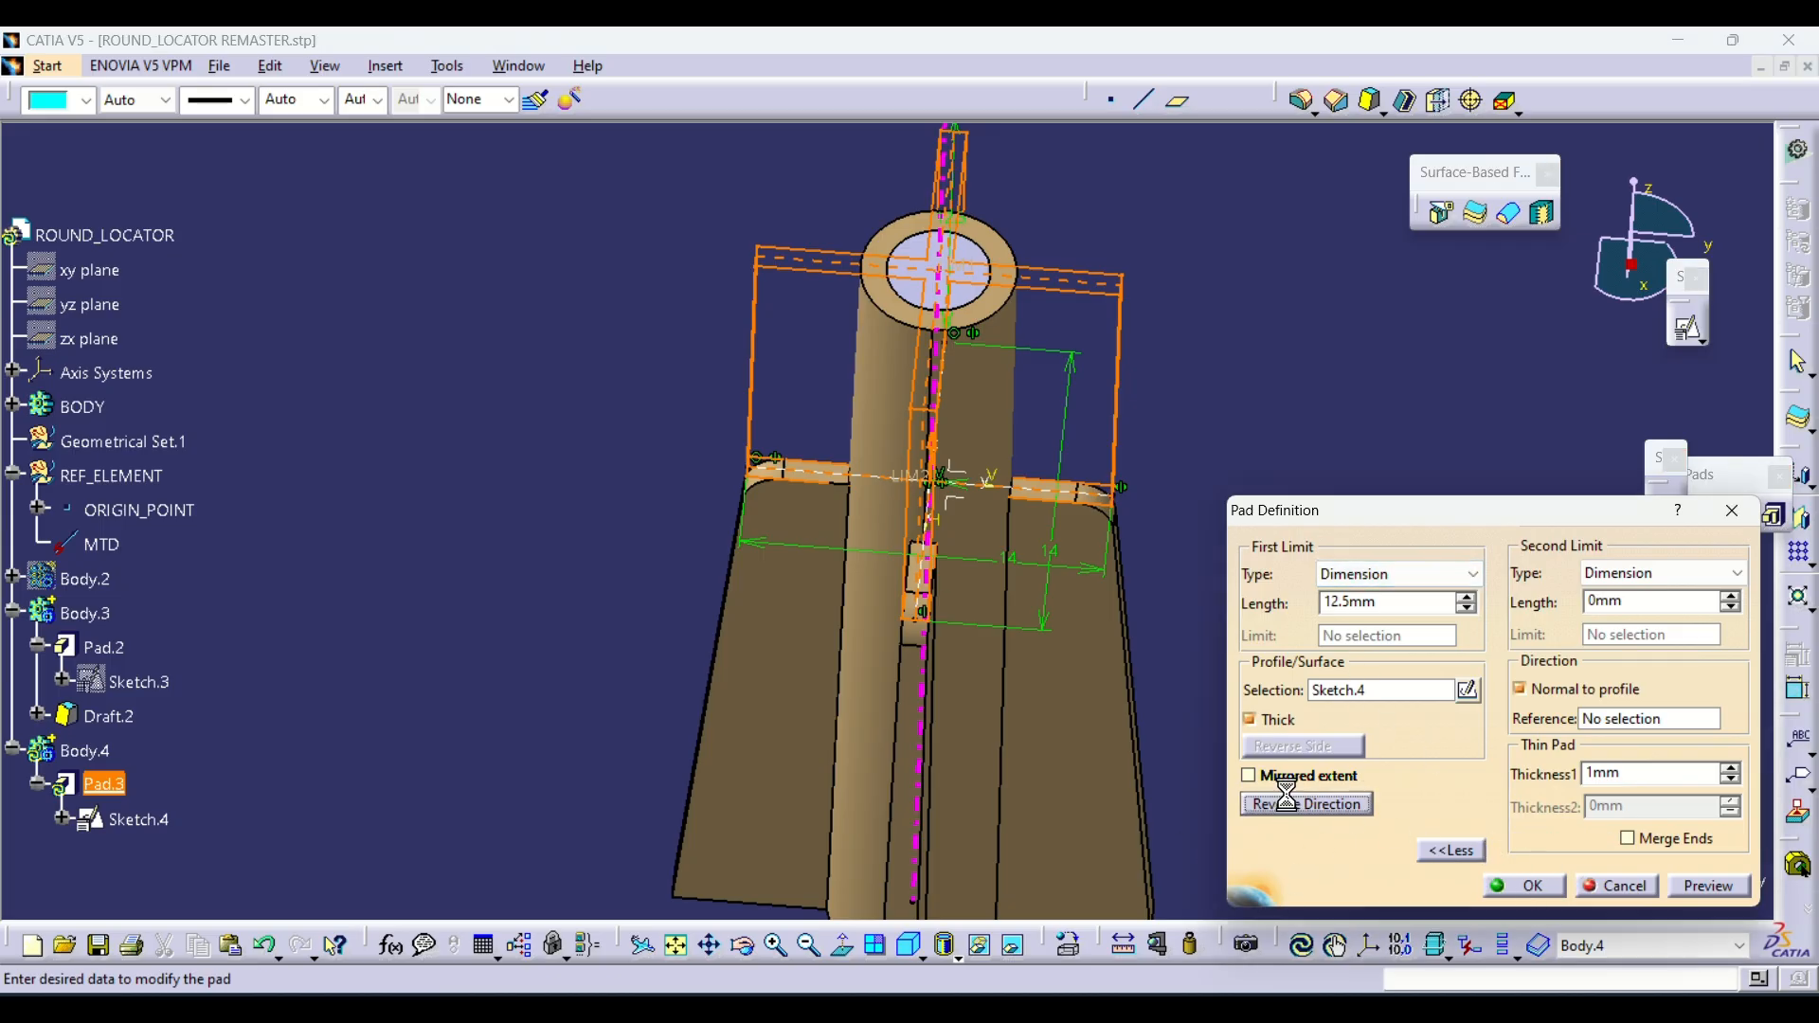
left_click_drag(1393, 604, 1223, 603)
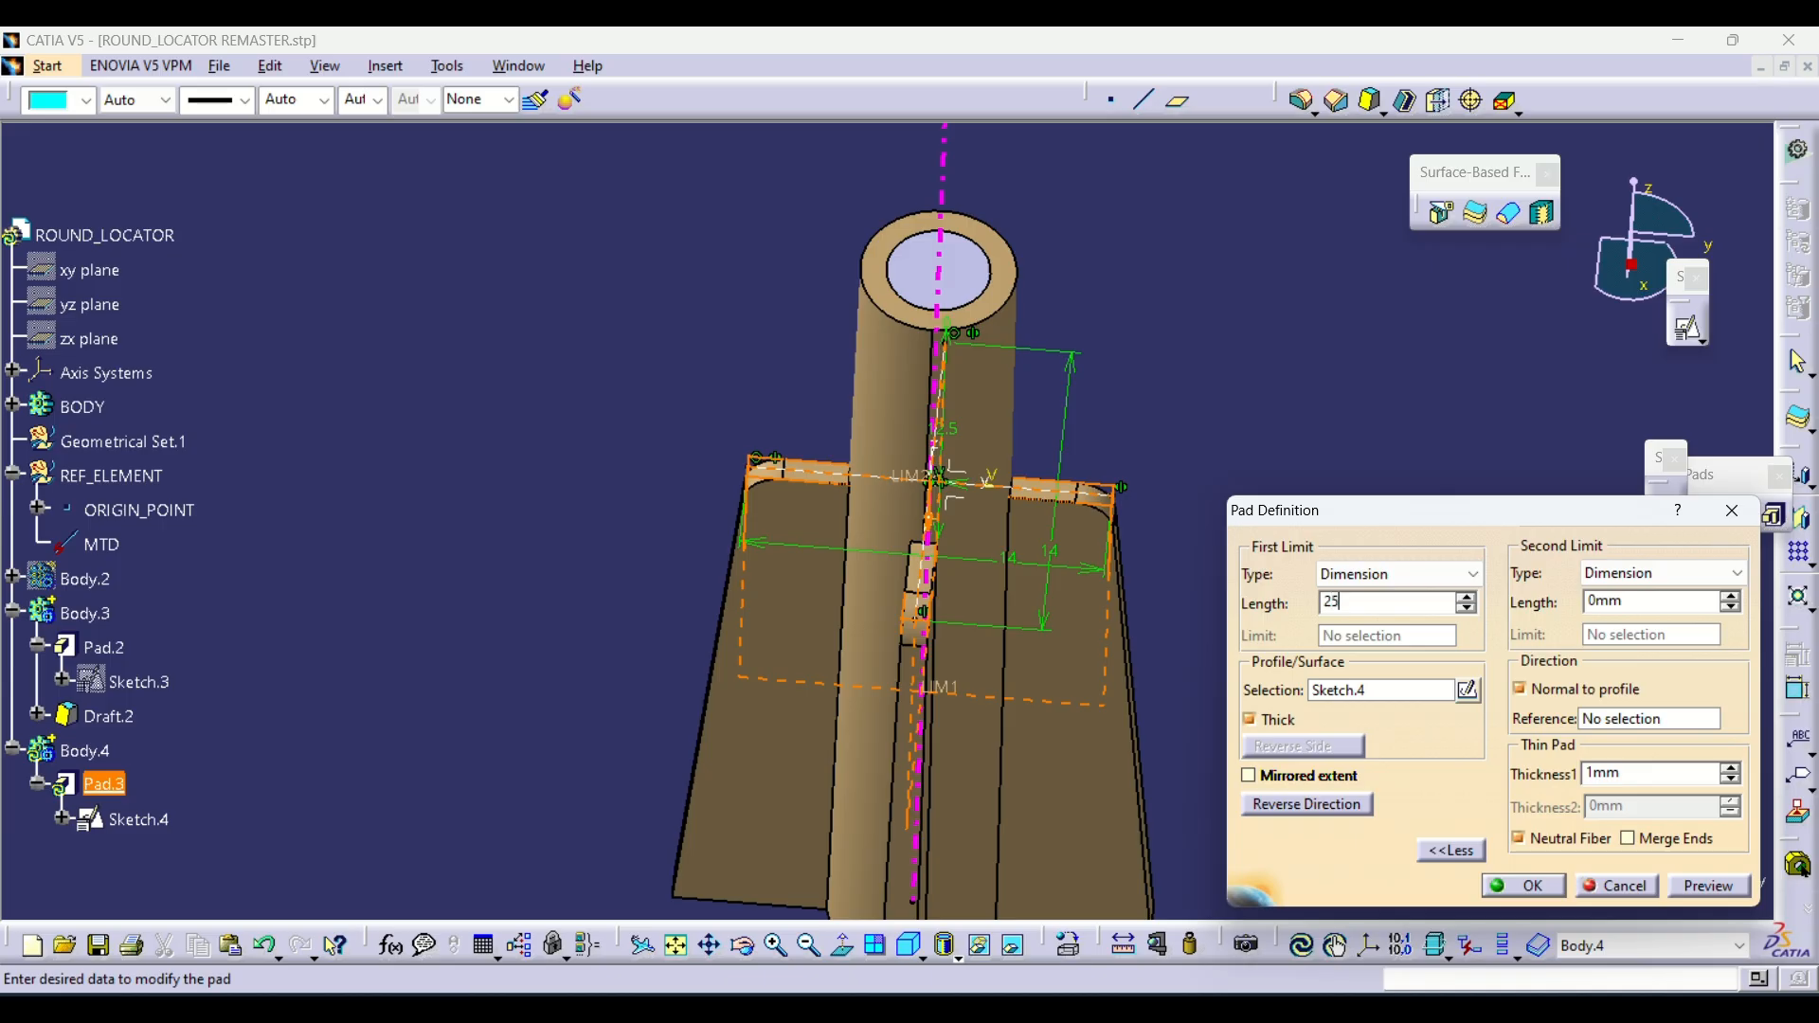
key("Return")
left_click(1190, 564)
middle_click_drag(1190, 568, 920, 596)
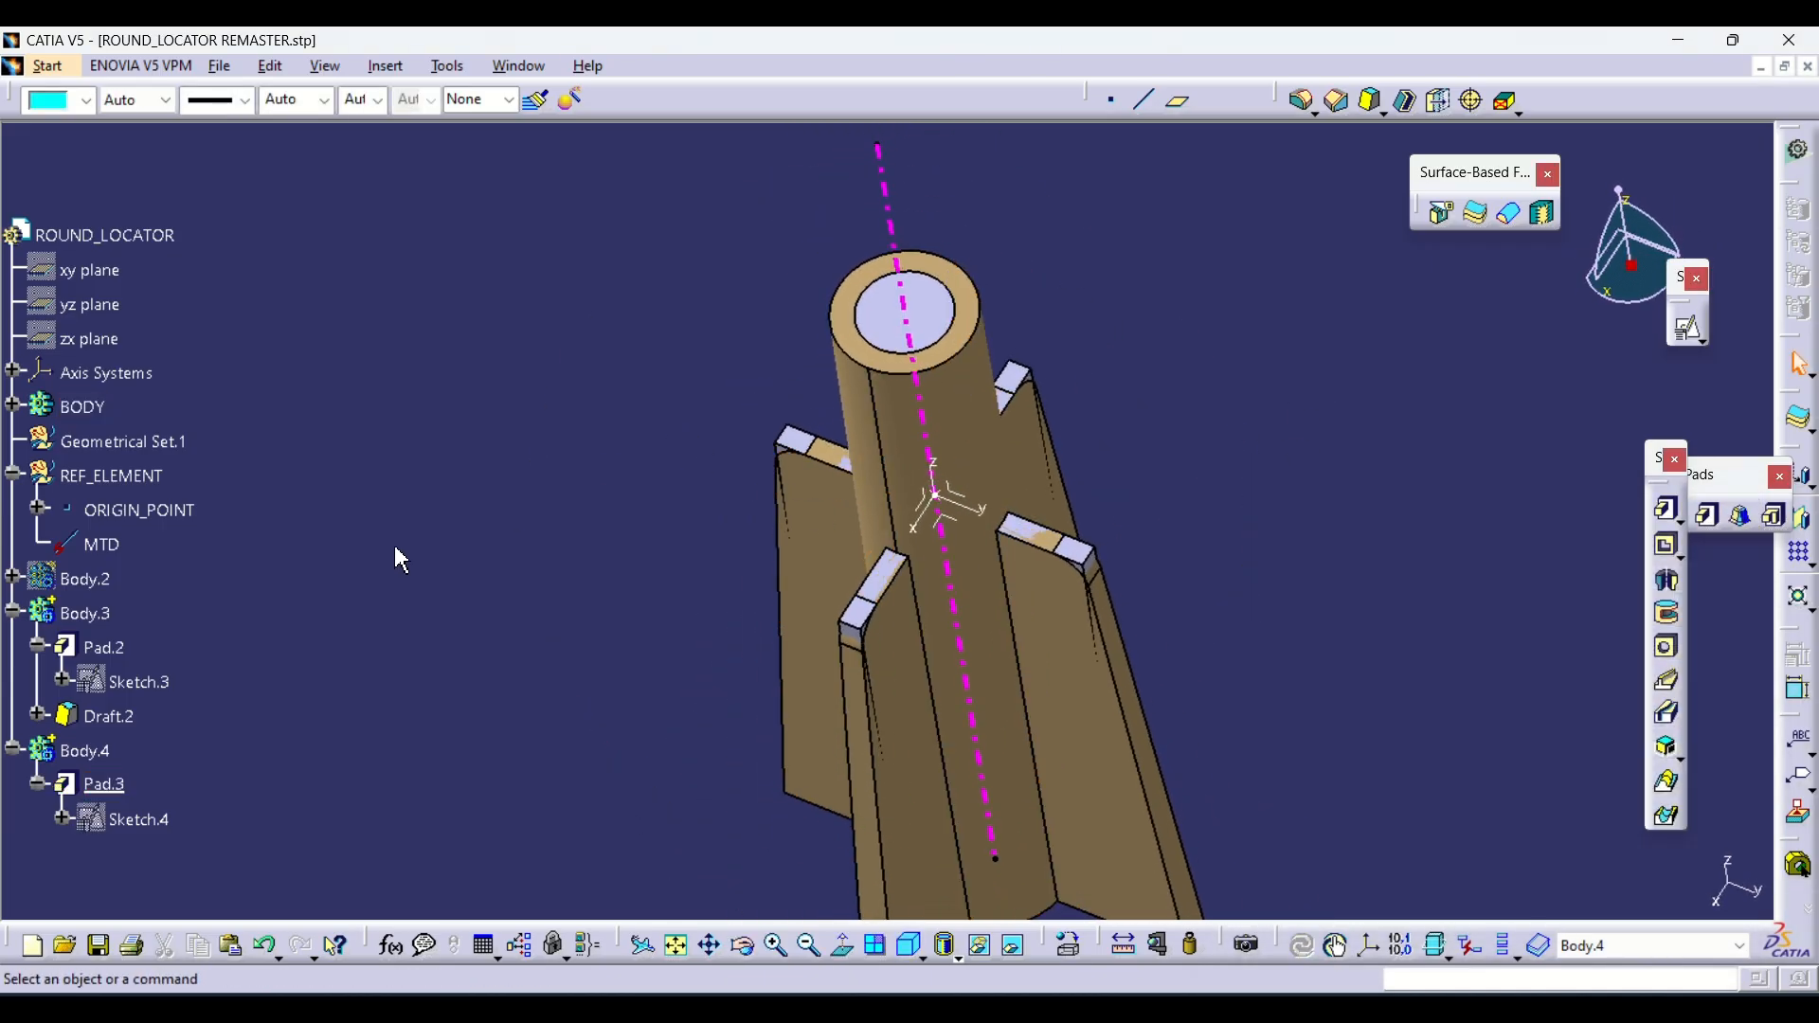
Hide the original BODY and start a draft on the four outer rib end faces, with the pad's top face as neutral element
left_click(100, 413)
key("space")
mouse_move(1109, 620)
middle_mouse_down()
mouse_move(1121, 641)
mouse_move(1128, 616)
middle_mouse_up()
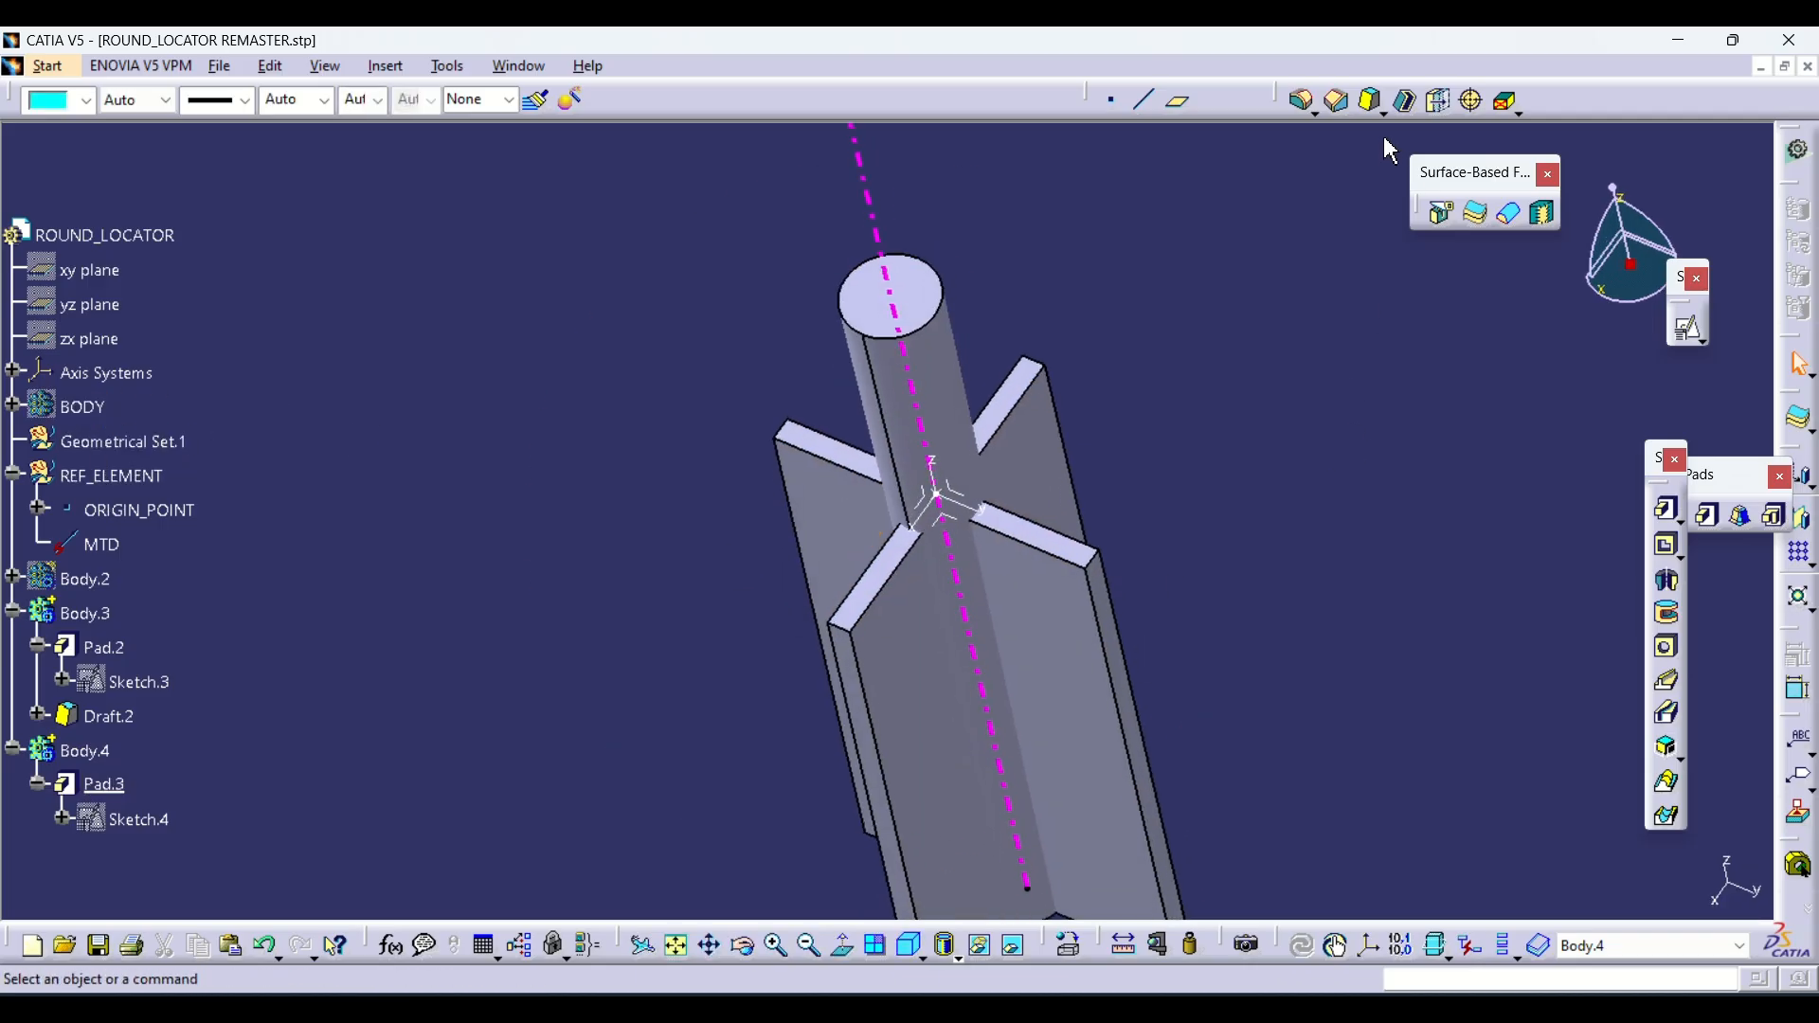
left_click(1371, 102)
middle_click_drag(1020, 565, 938, 512)
left_click(1020, 548)
left_click(690, 597)
left_click(589, 523)
left_click(808, 632)
left_click(1591, 703)
left_click(894, 606)
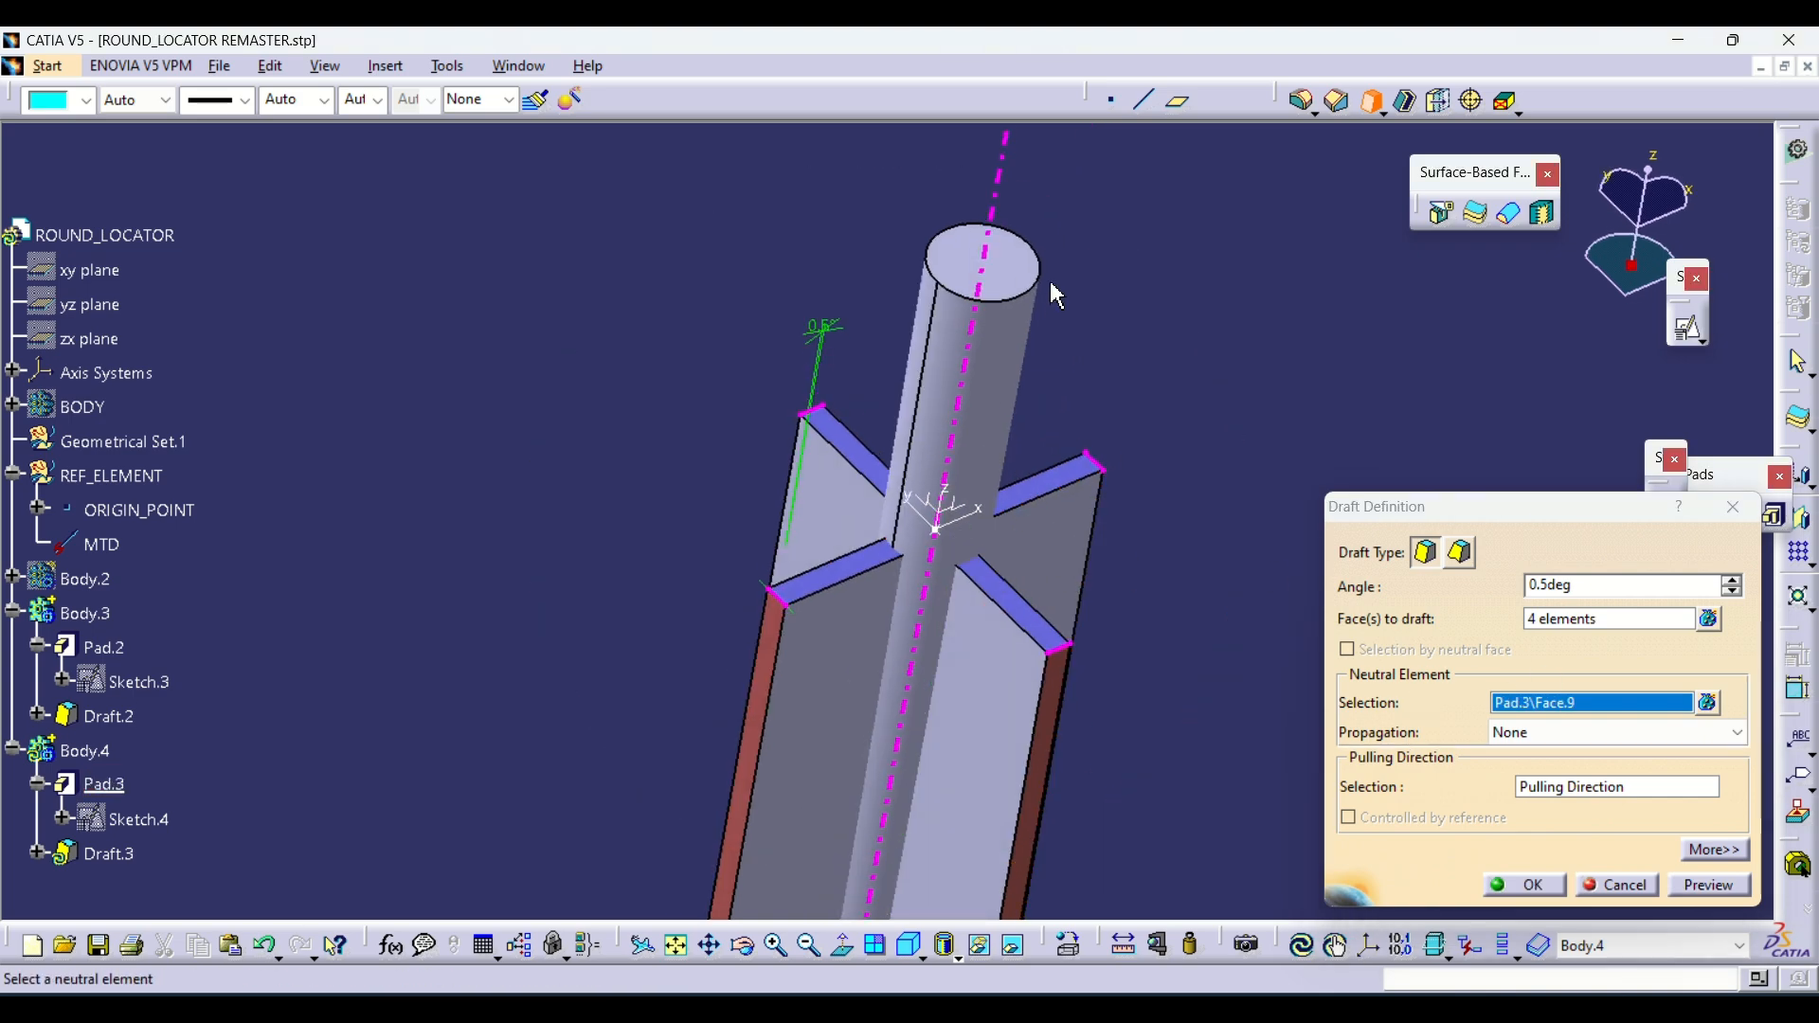
Draft the rib end faces by 5 degrees with MTD as pulling direction, and show the original BODY
left_click(1554, 787)
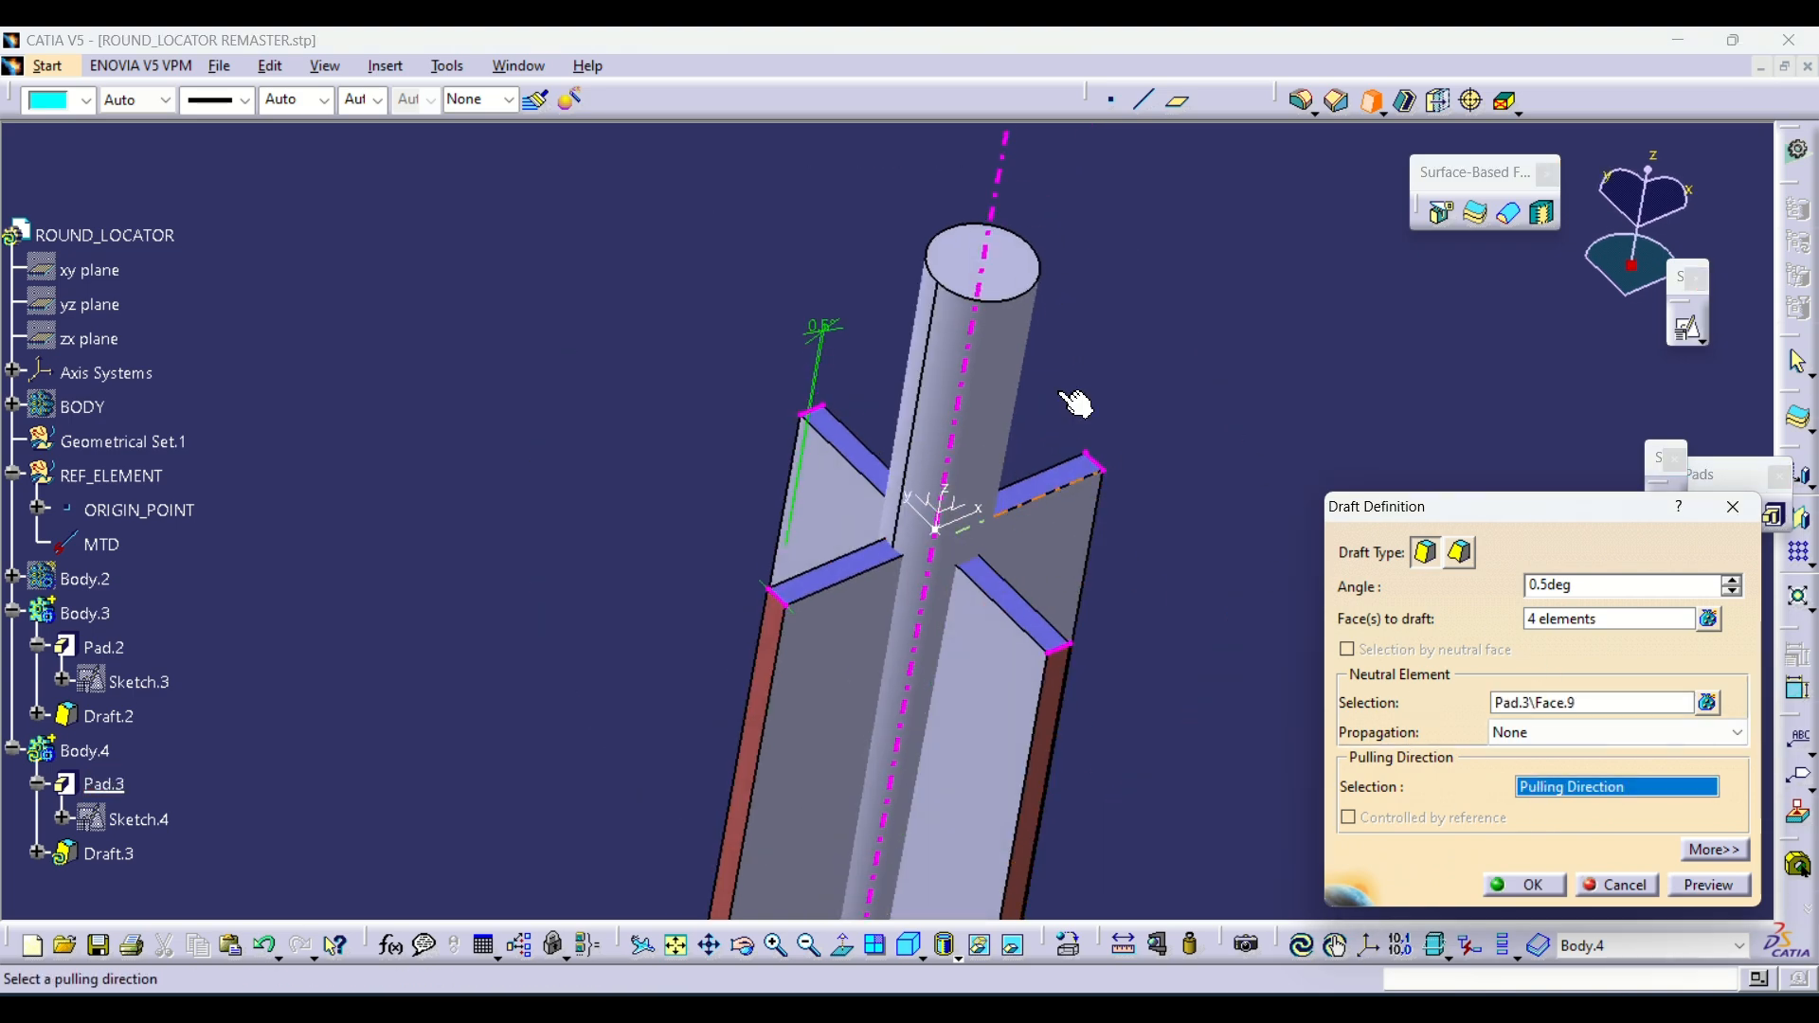
left_click(1006, 170)
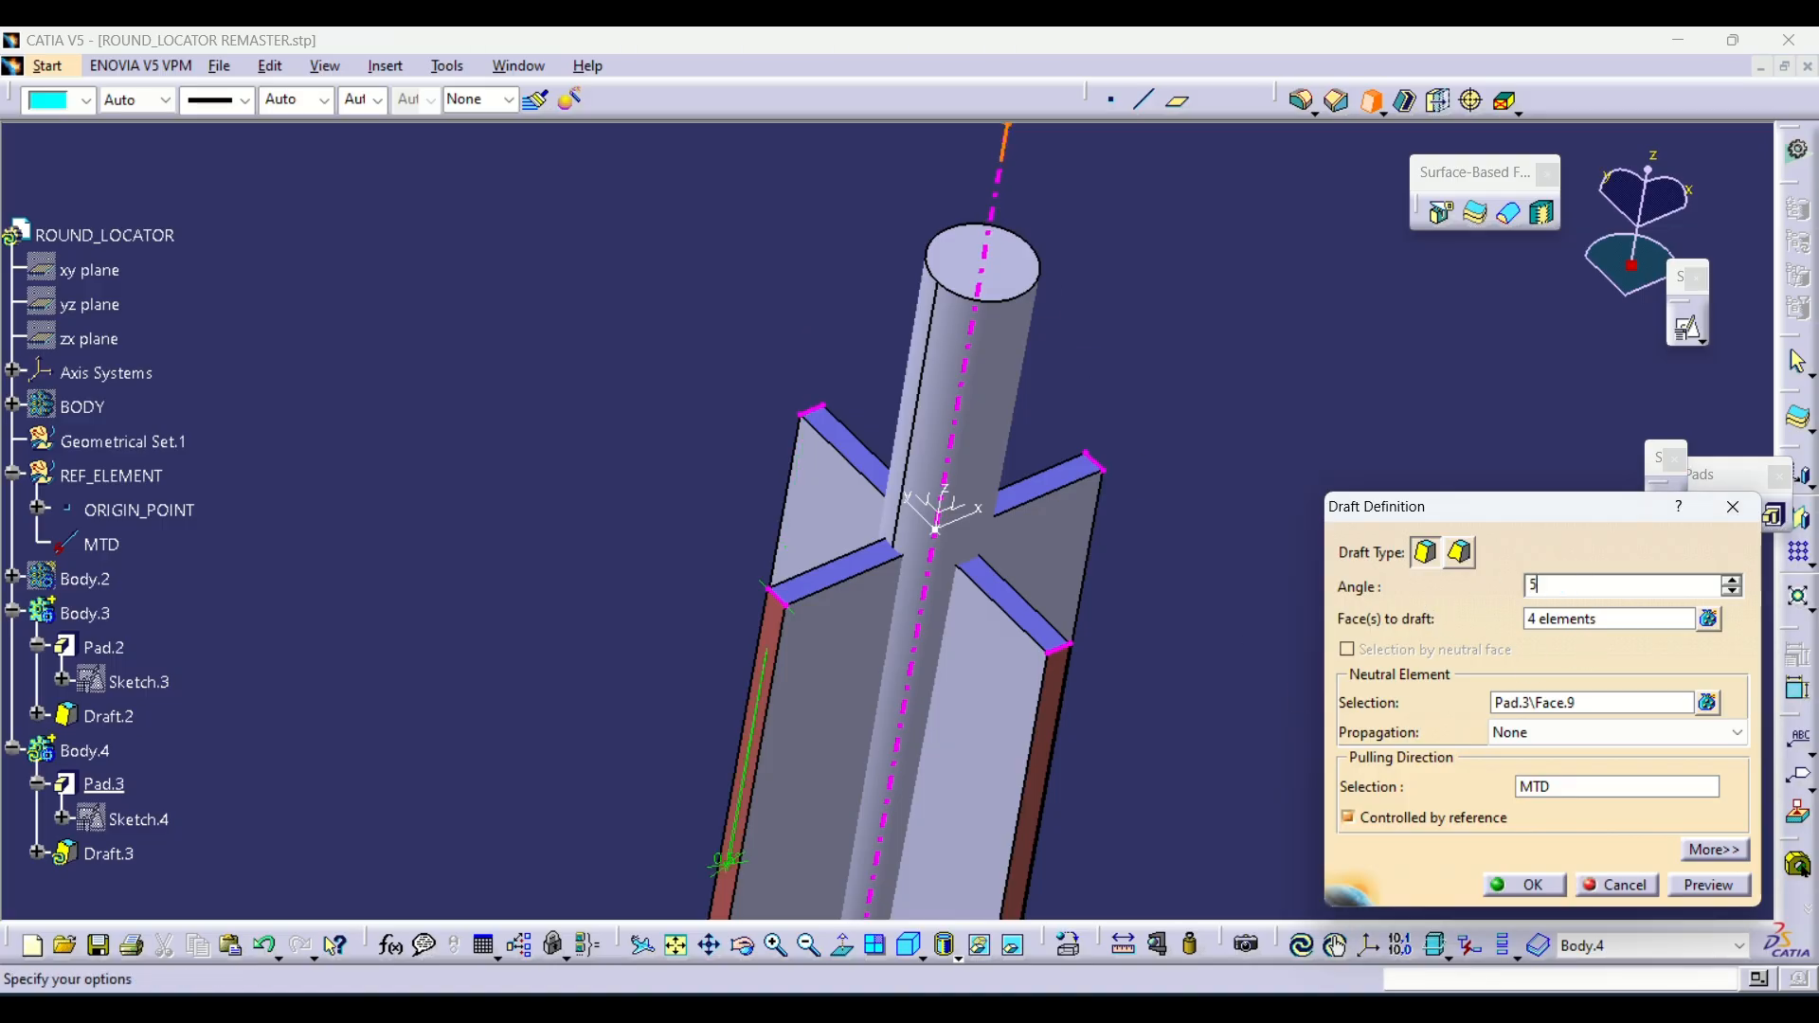
key("Return")
left_click(1302, 500)
middle_click_drag(1263, 502, 1340, 581)
left_click(82, 407)
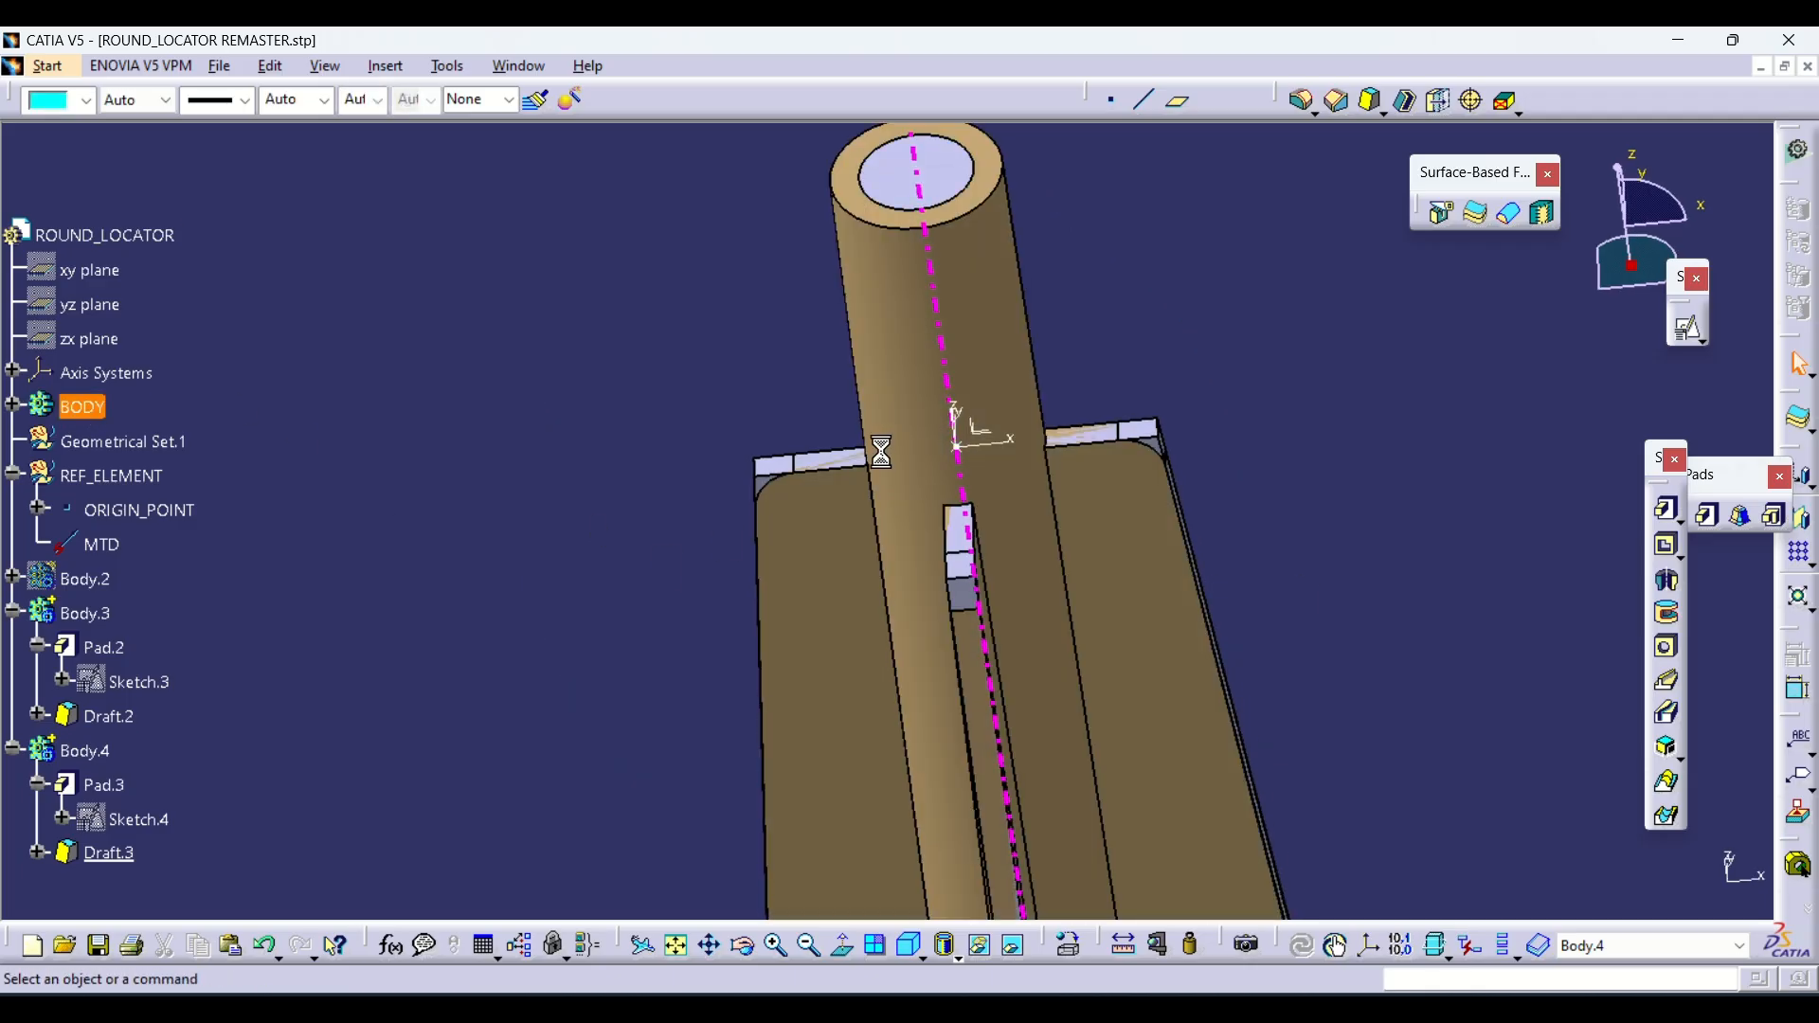
Hide the original BODY and start a draft on the flat side faces of the ribs, selecting the first three
left_click(94, 409)
key("space")
middle_click_drag(577, 407, 974, 450)
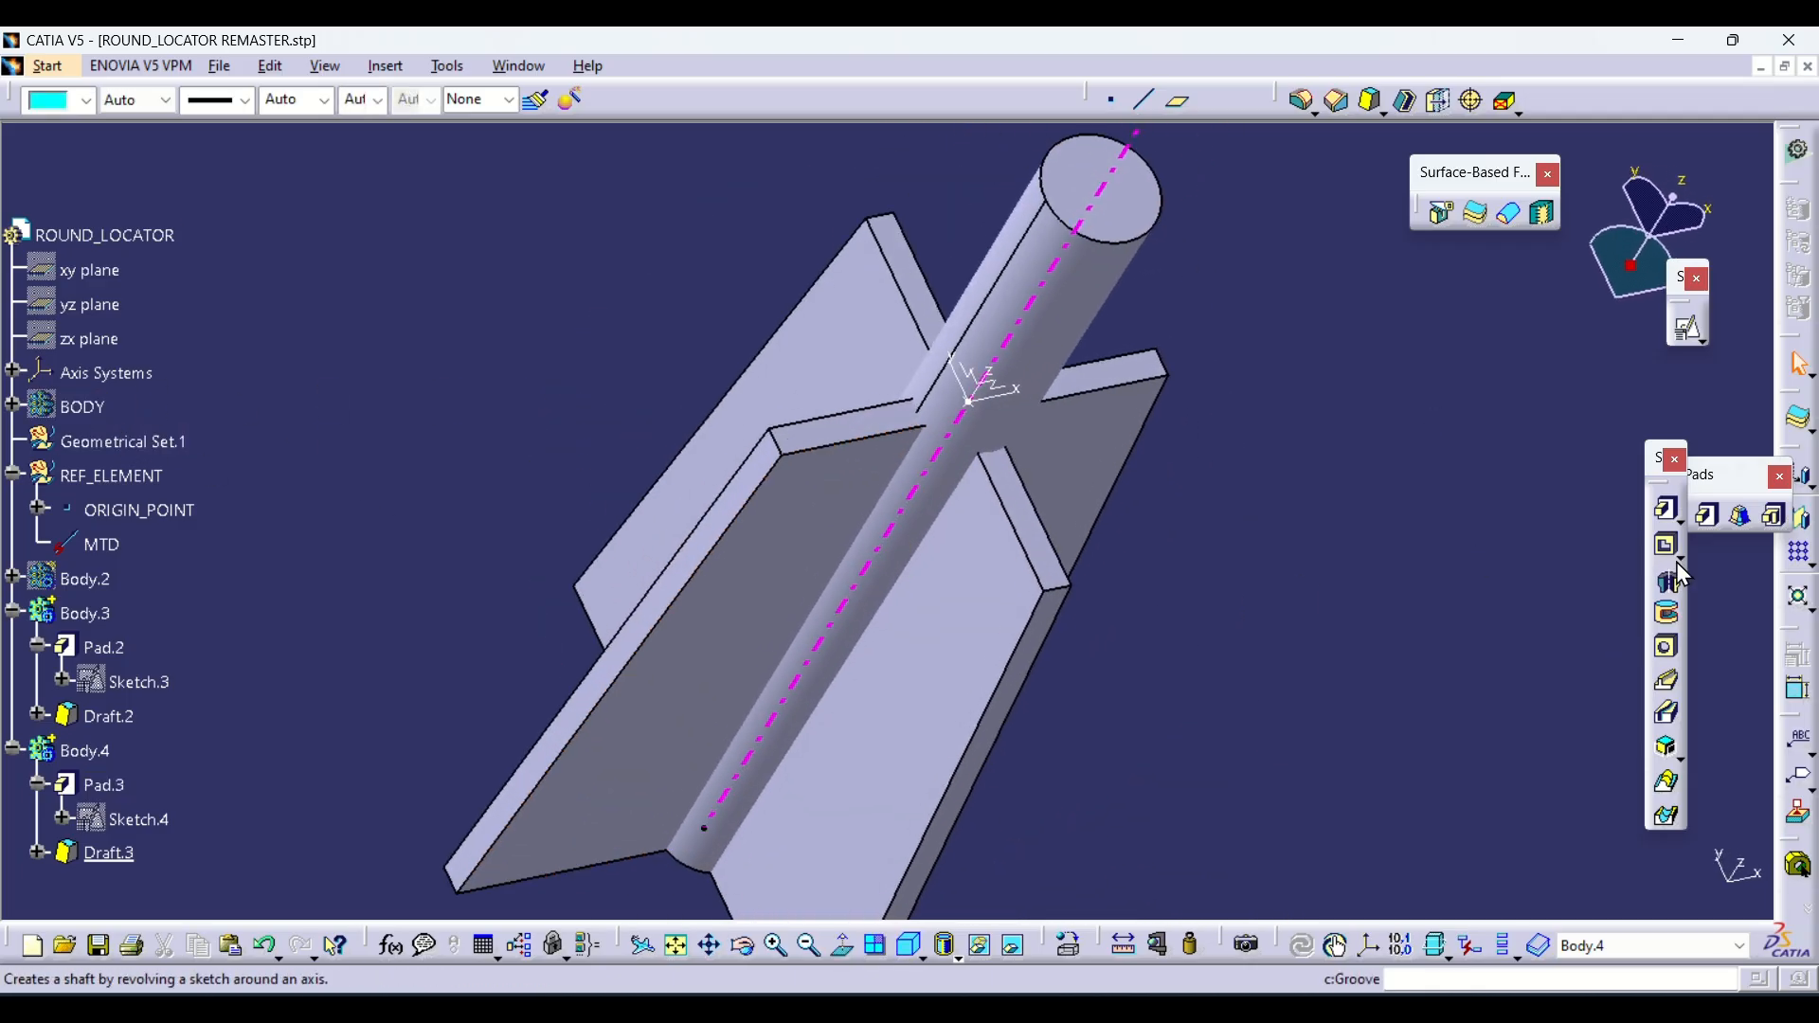
left_click(1374, 103)
left_click(974, 597)
middle_click_drag(686, 564, 633, 527)
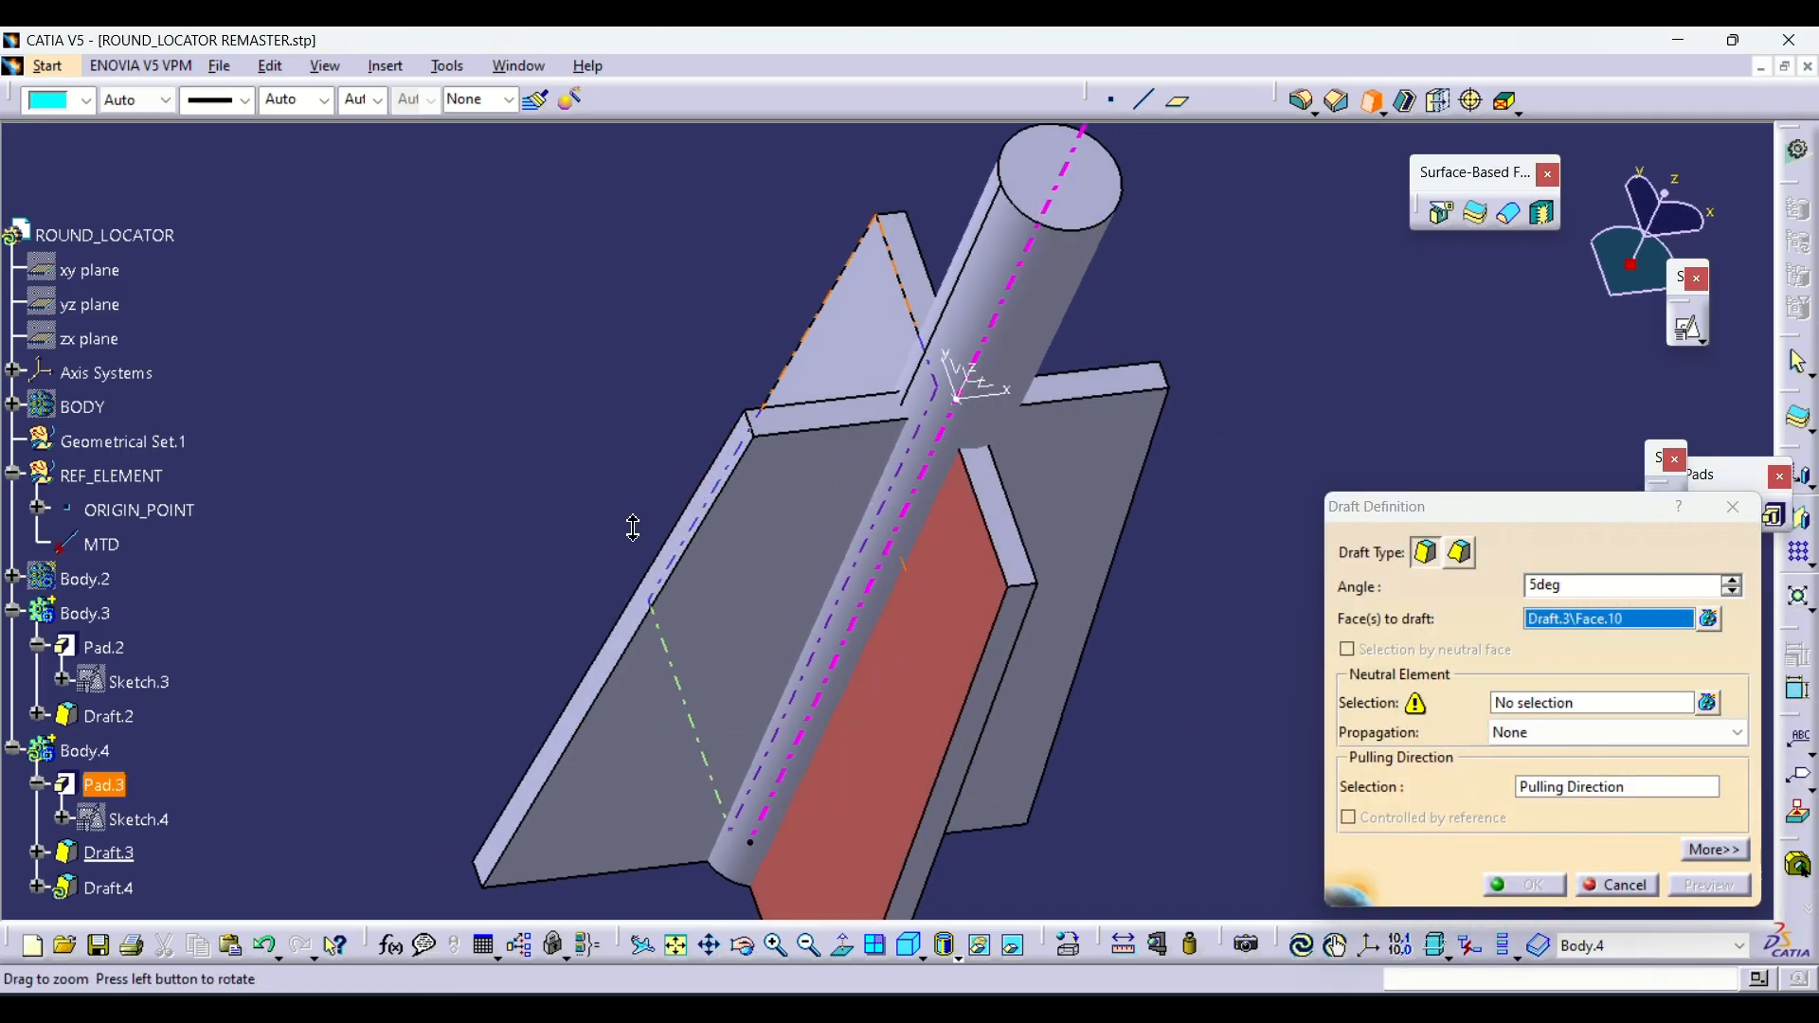
left_click(787, 540)
middle_click_drag(793, 559, 922, 673)
left_click(849, 579)
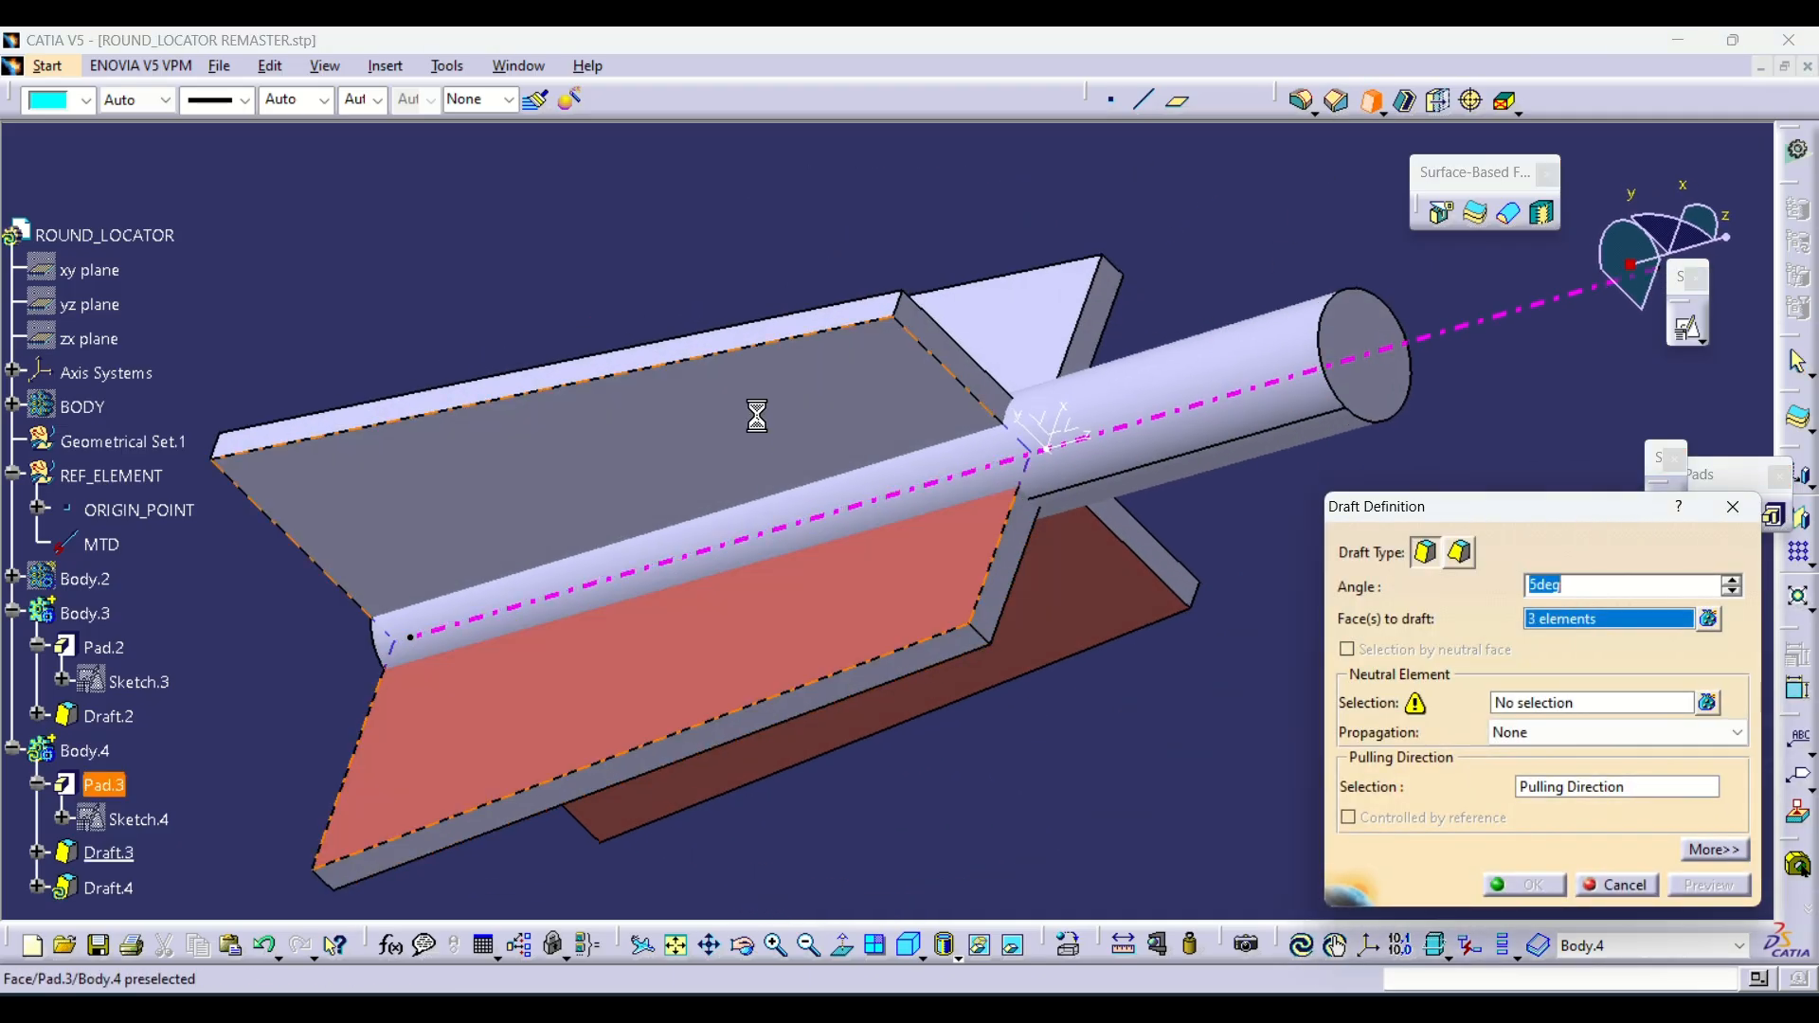
Add the remaining five rib side faces to the draft selection
left_click(757, 416)
middle_click_drag(649, 455, 848, 739)
left_click(885, 620)
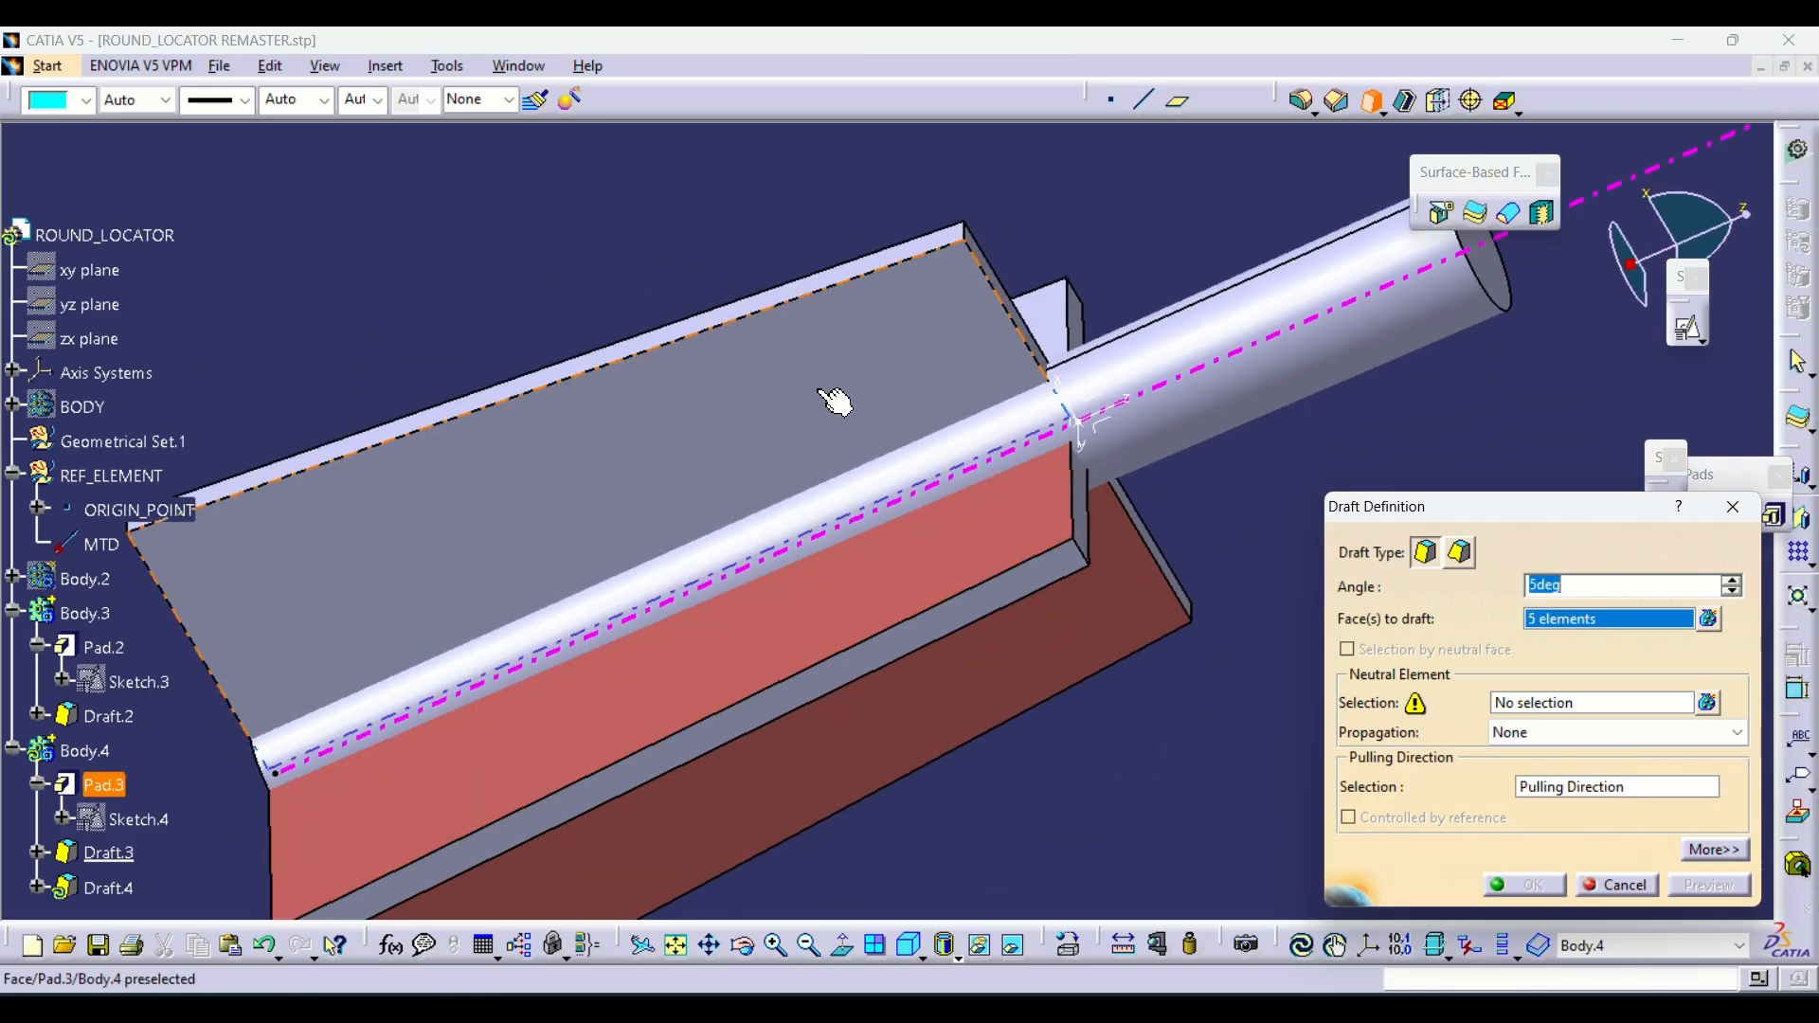
left_click(821, 390)
middle_click_drag(735, 320, 983, 733)
left_click(918, 656)
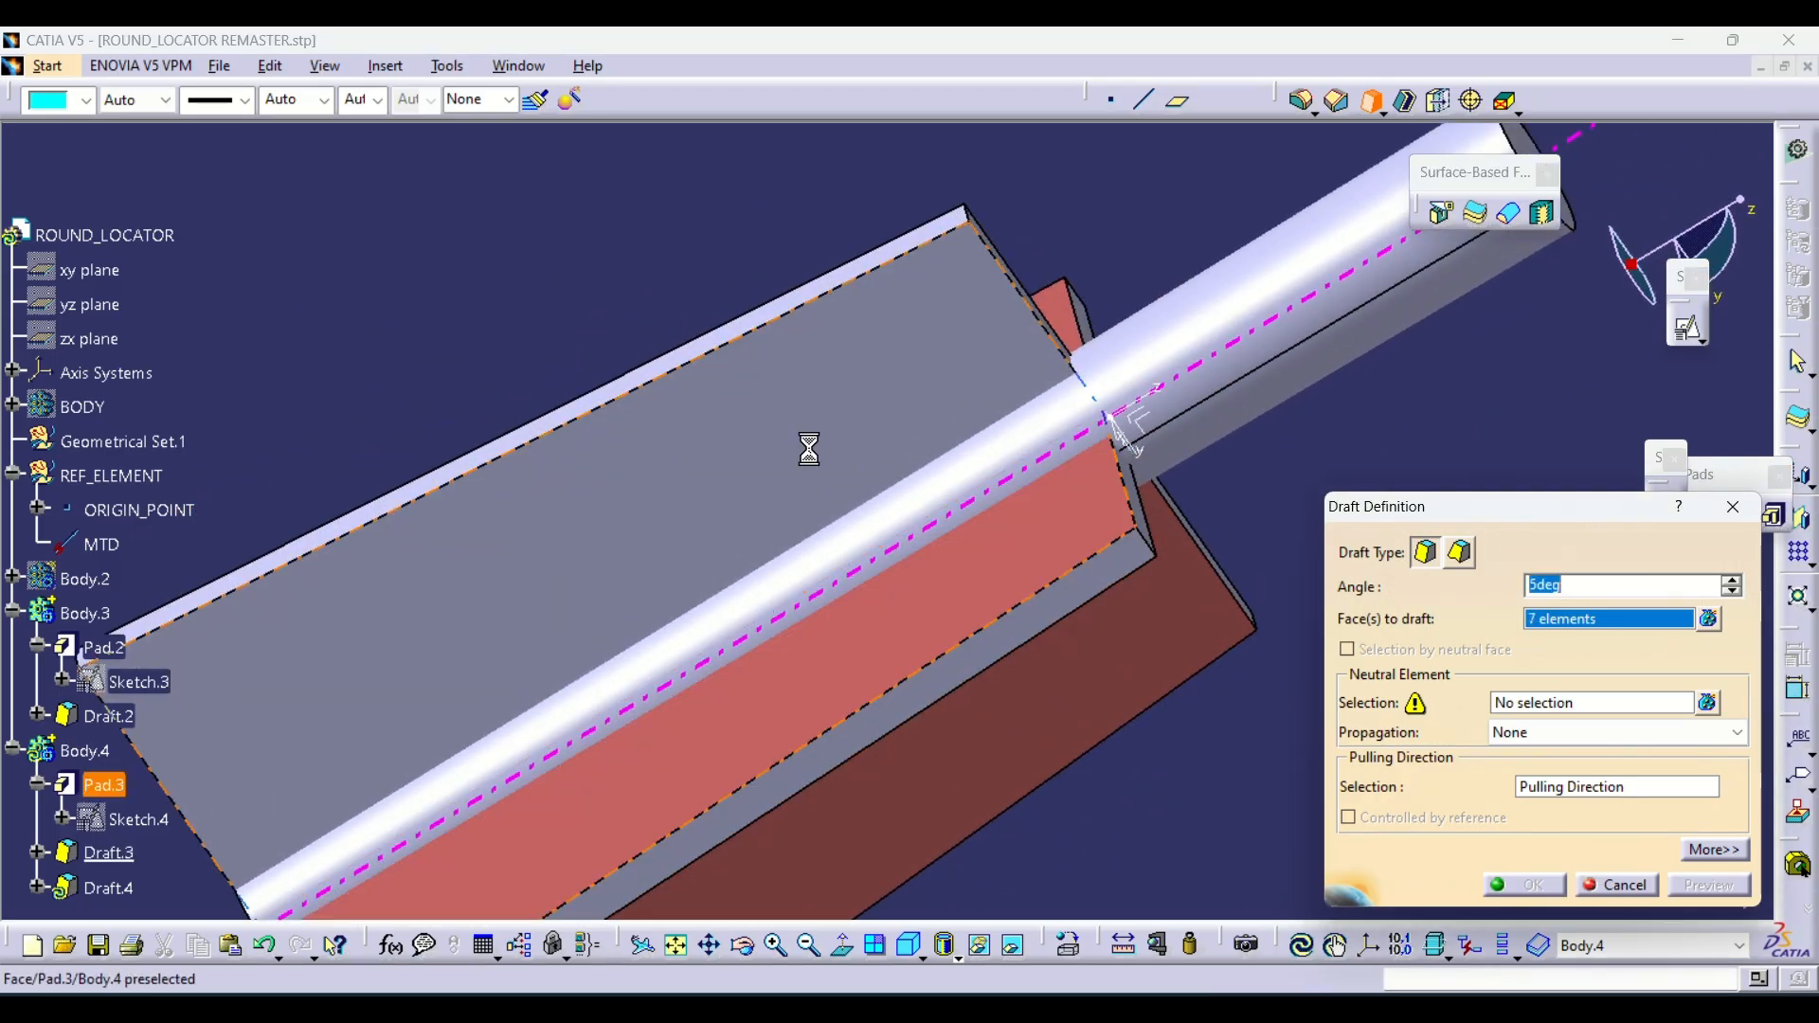
left_click(759, 357)
middle_click_drag(759, 357, 798, 545)
Draft the eight rib side faces by 0.5 degrees, using the ribs' cross-shaped top face as neutral element
left_click(1499, 709)
middle_click_drag(1227, 524, 909, 556)
left_click(1022, 517)
middle_click_drag(1022, 516, 1108, 572)
left_click(1570, 587)
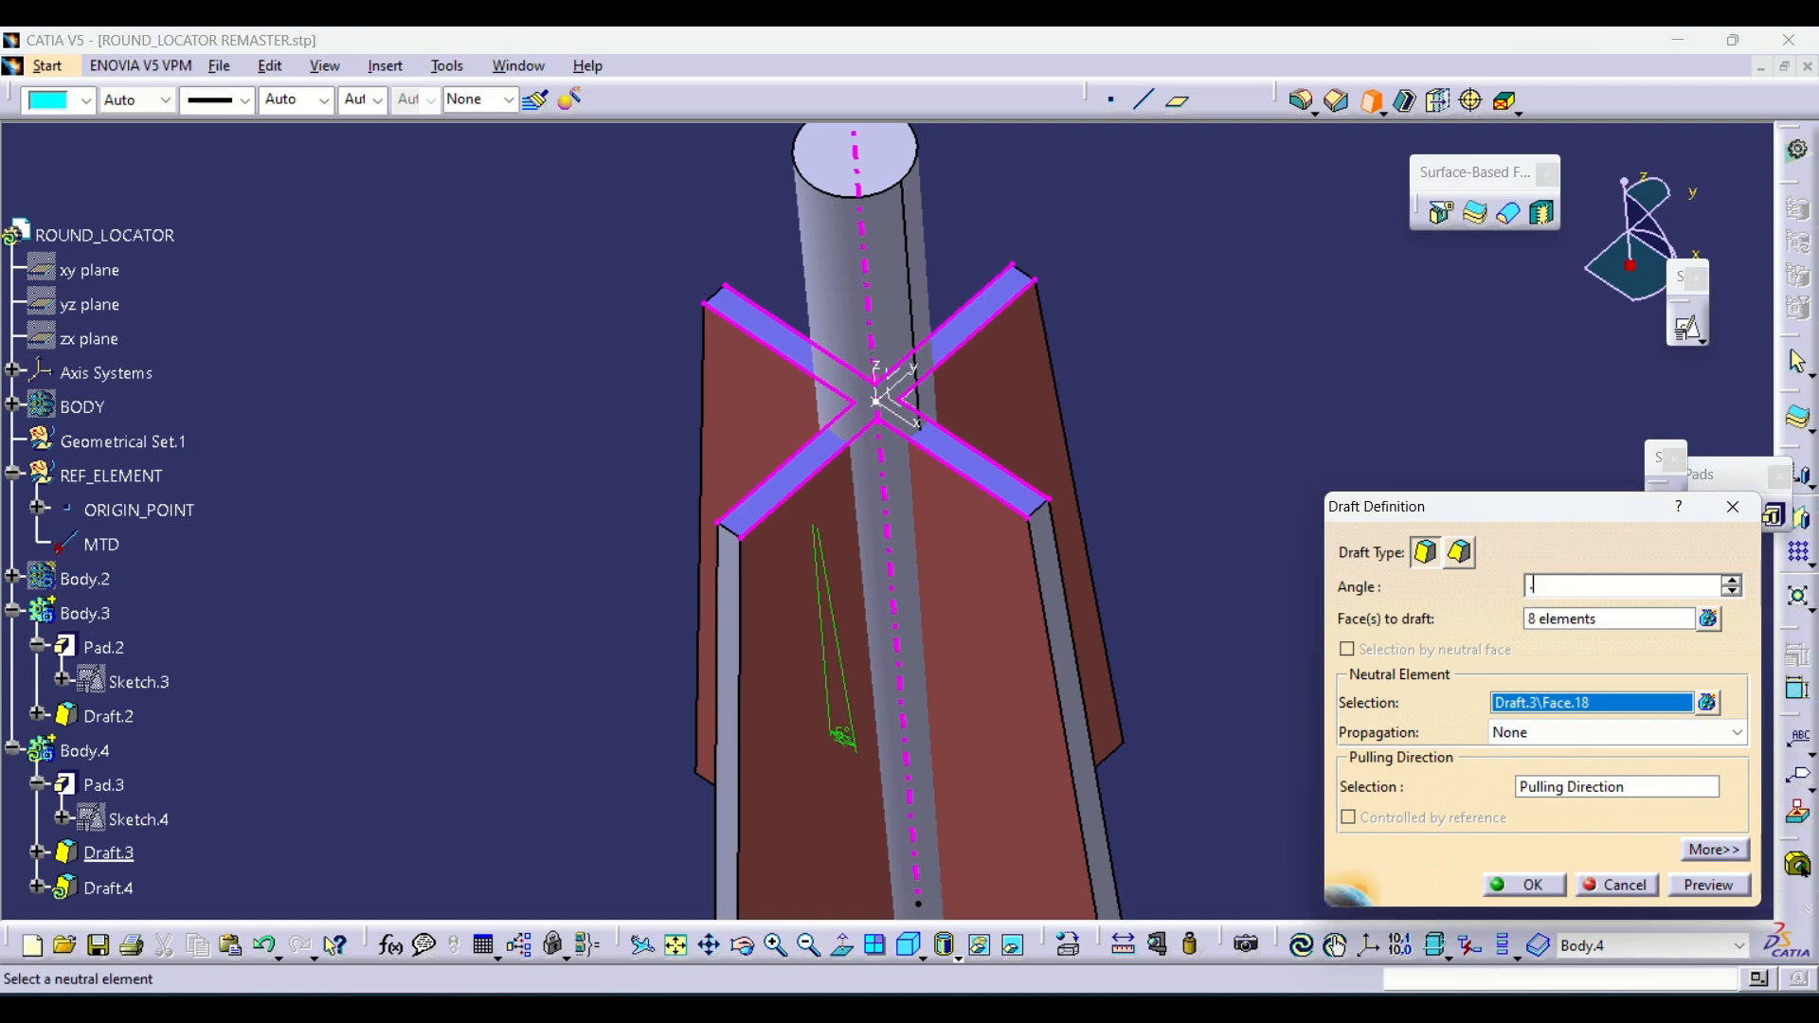
middle_click_drag(1125, 515, 1004, 483)
left_click(1525, 889)
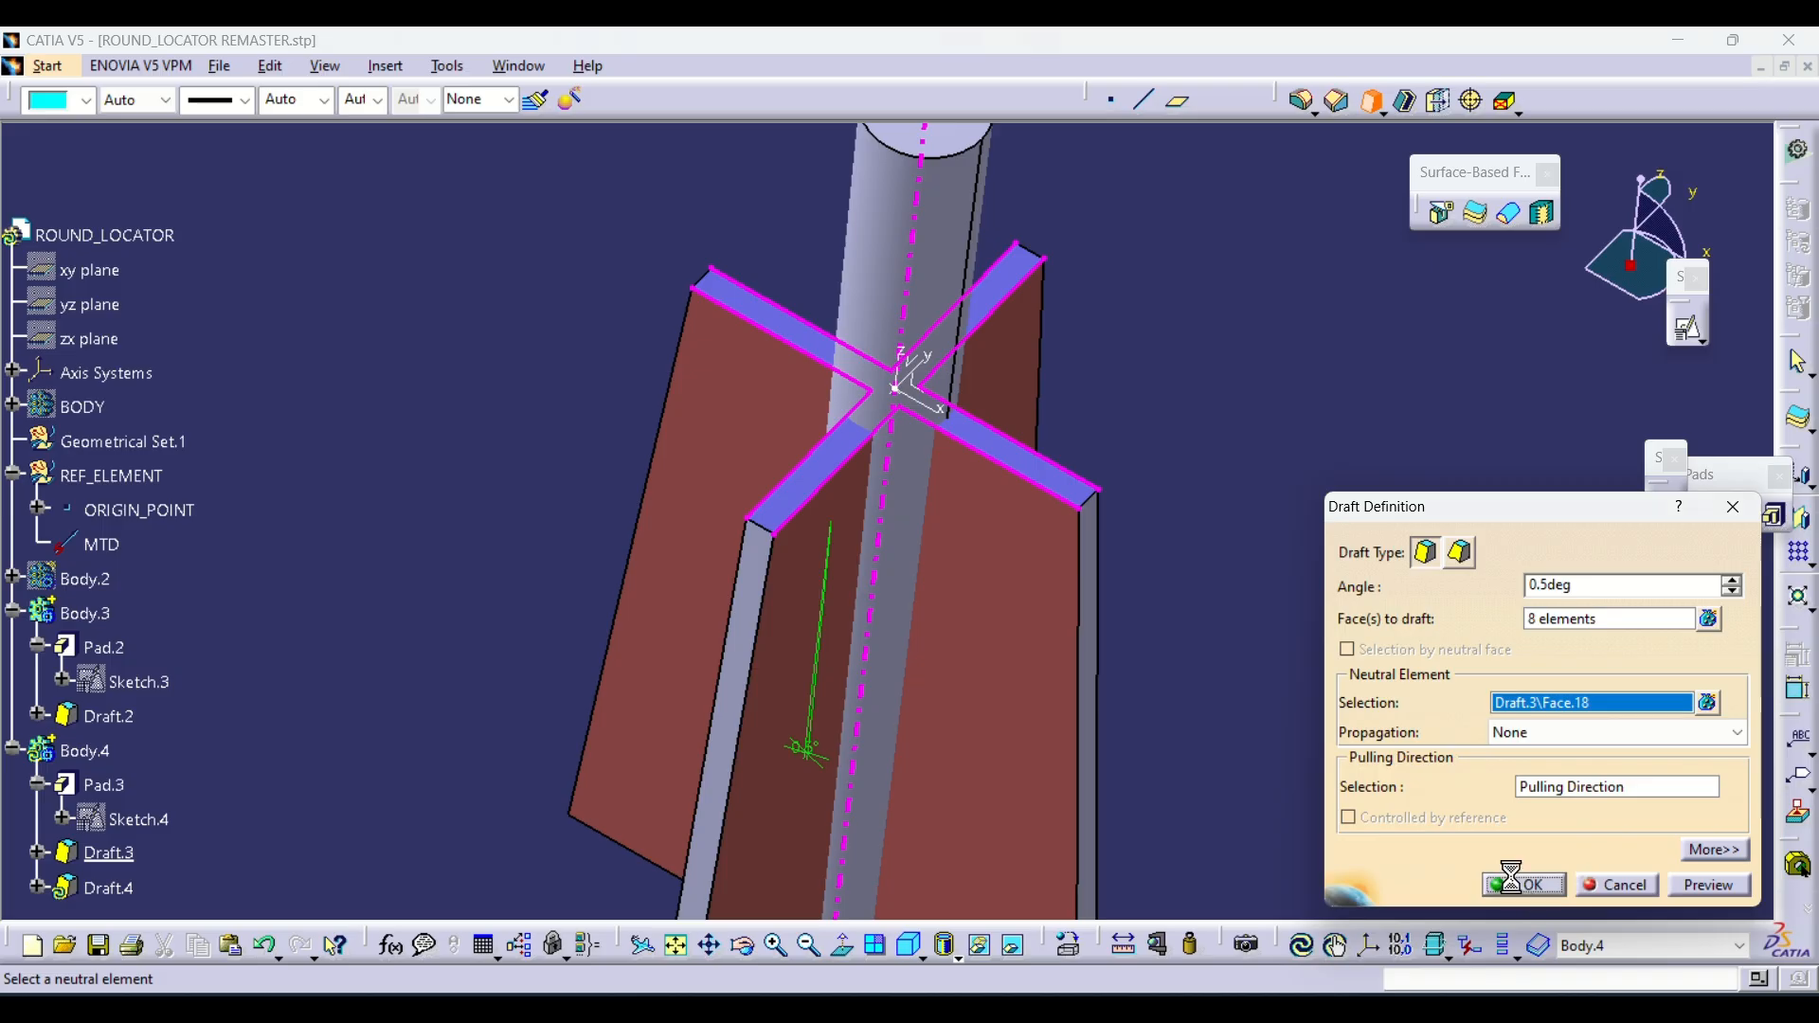
mouse_move(1153, 395)
middle_mouse_down()
mouse_move(1165, 437)
mouse_move(1145, 471)
middle_mouse_up()
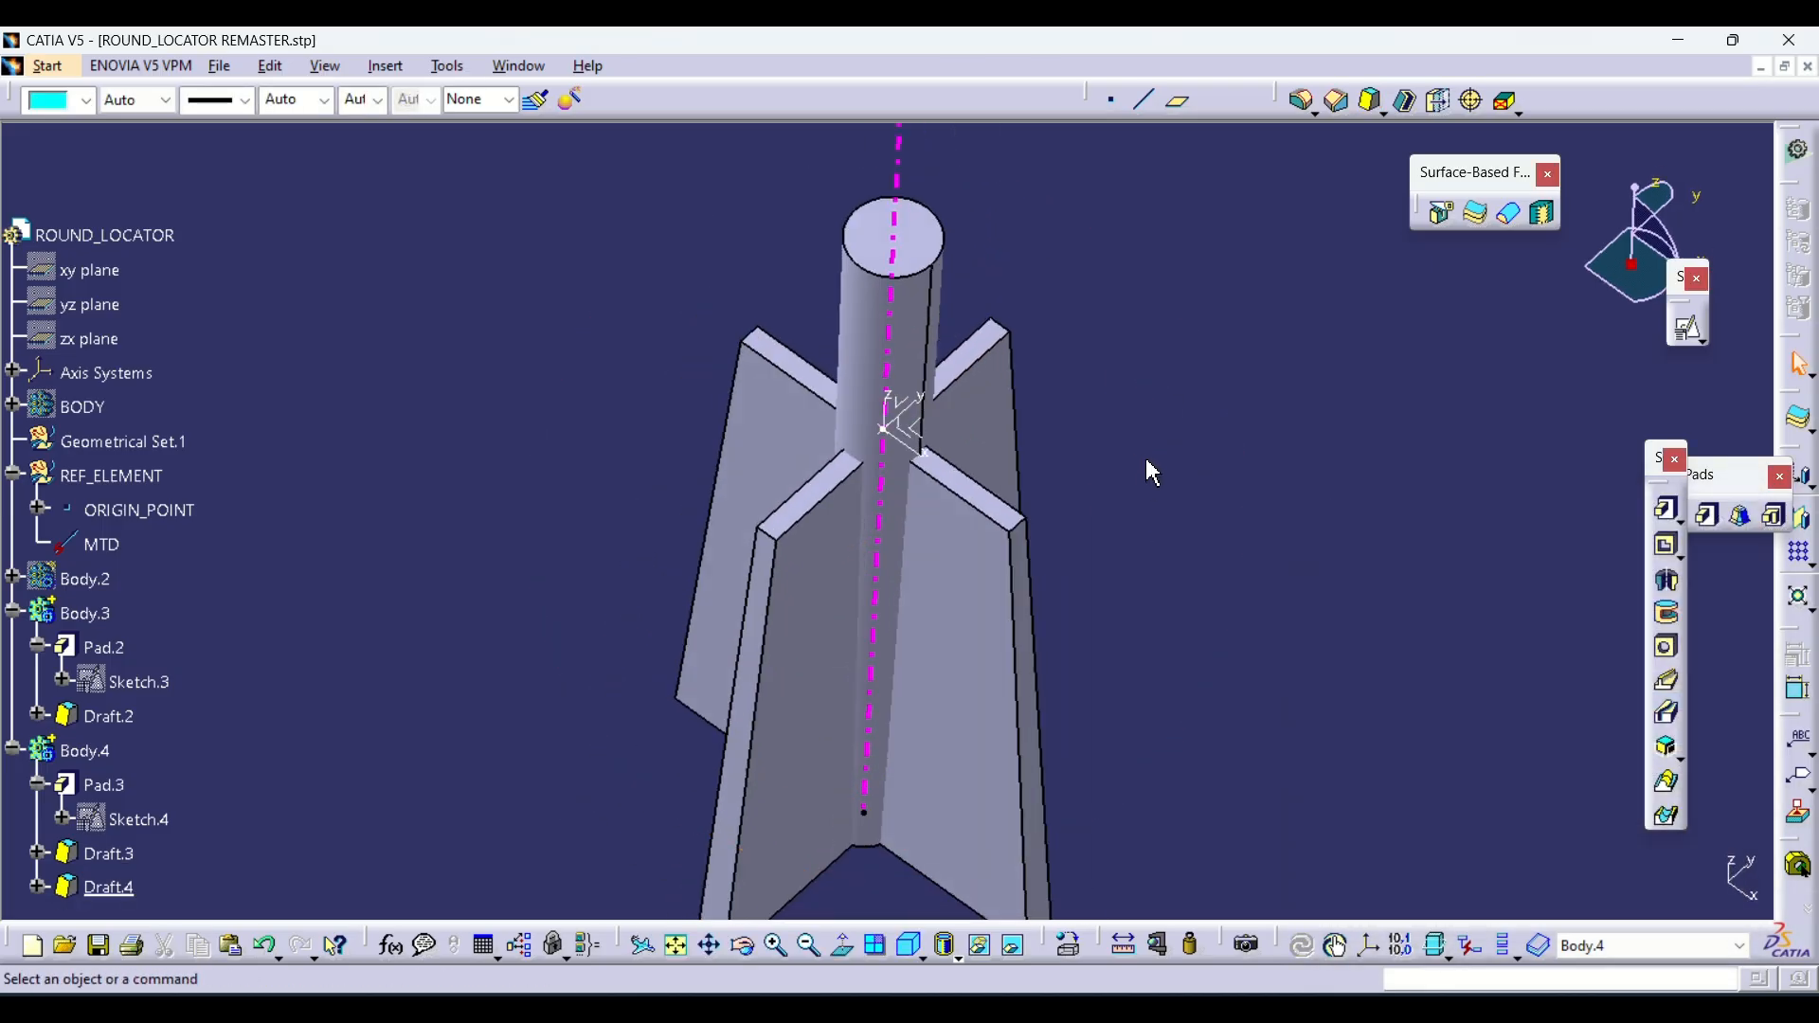
Show Body.2 together with the drafted ribs and check them against the original BODY
left_click(79, 576)
key("space")
middle_click_drag(933, 569, 953, 636)
middle_click_drag(636, 534, 674, 611)
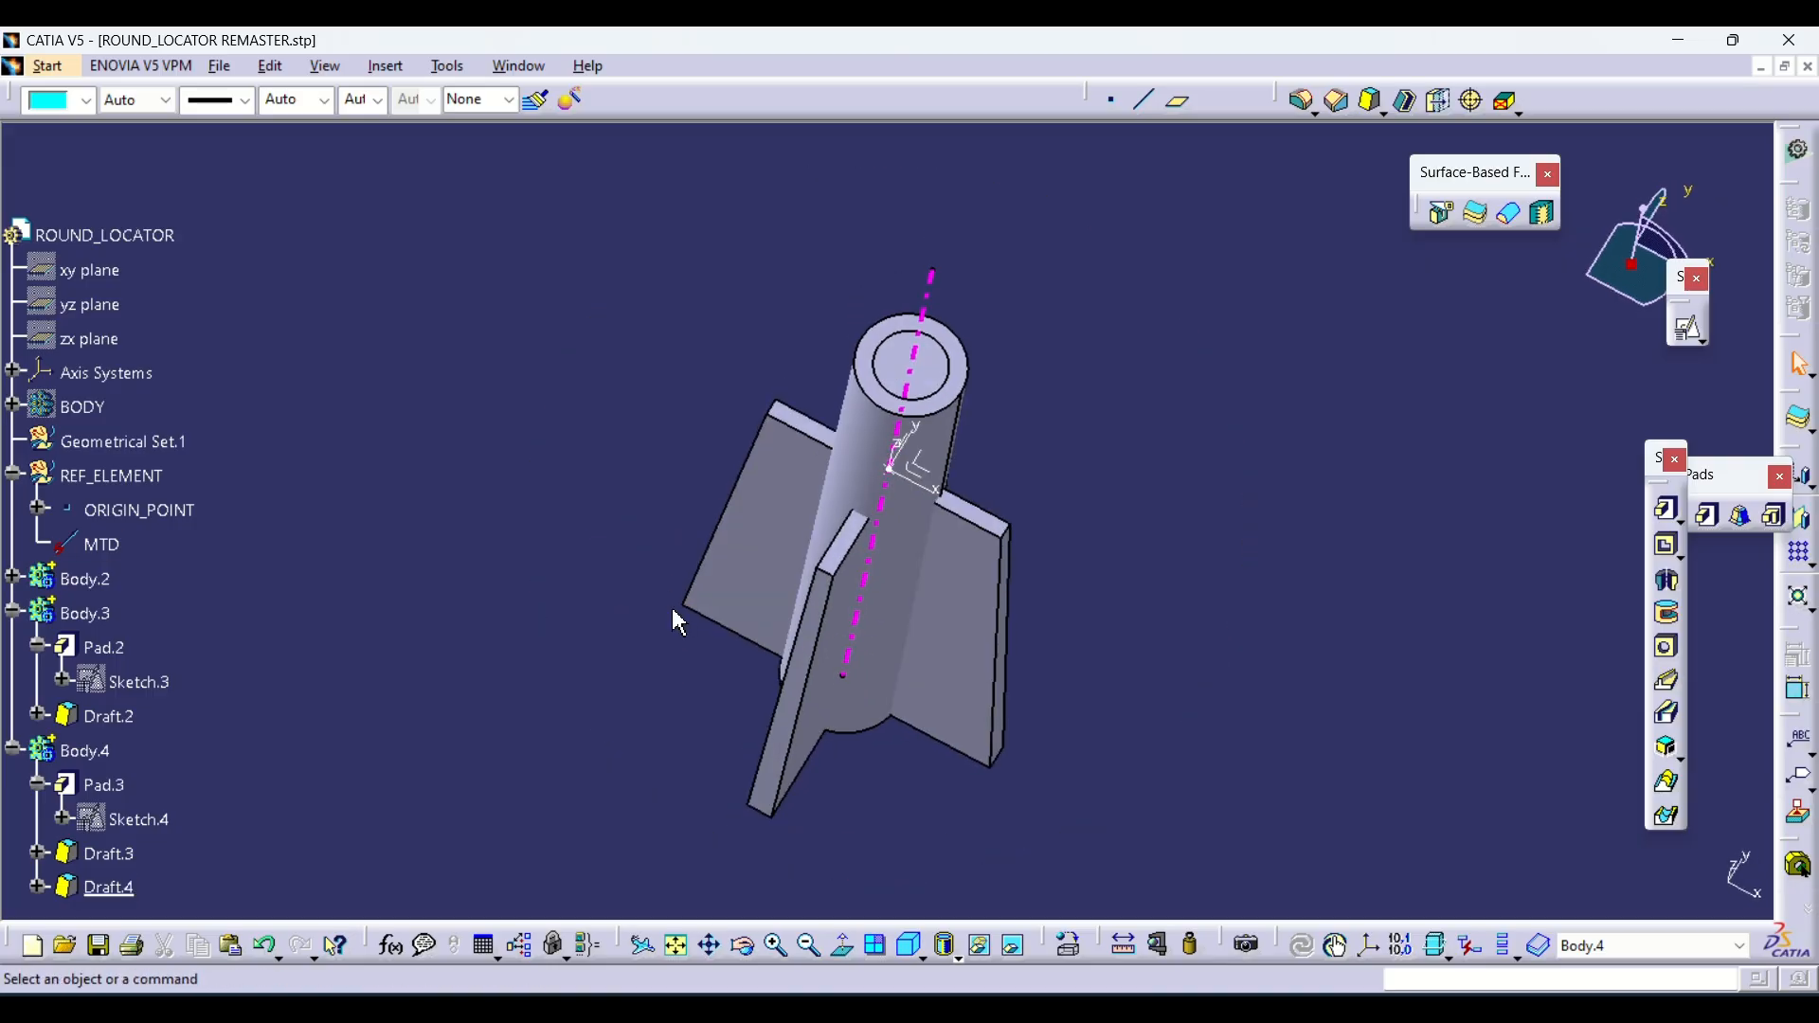
middle_click_drag(692, 530, 723, 374)
left_click(81, 407)
key("space")
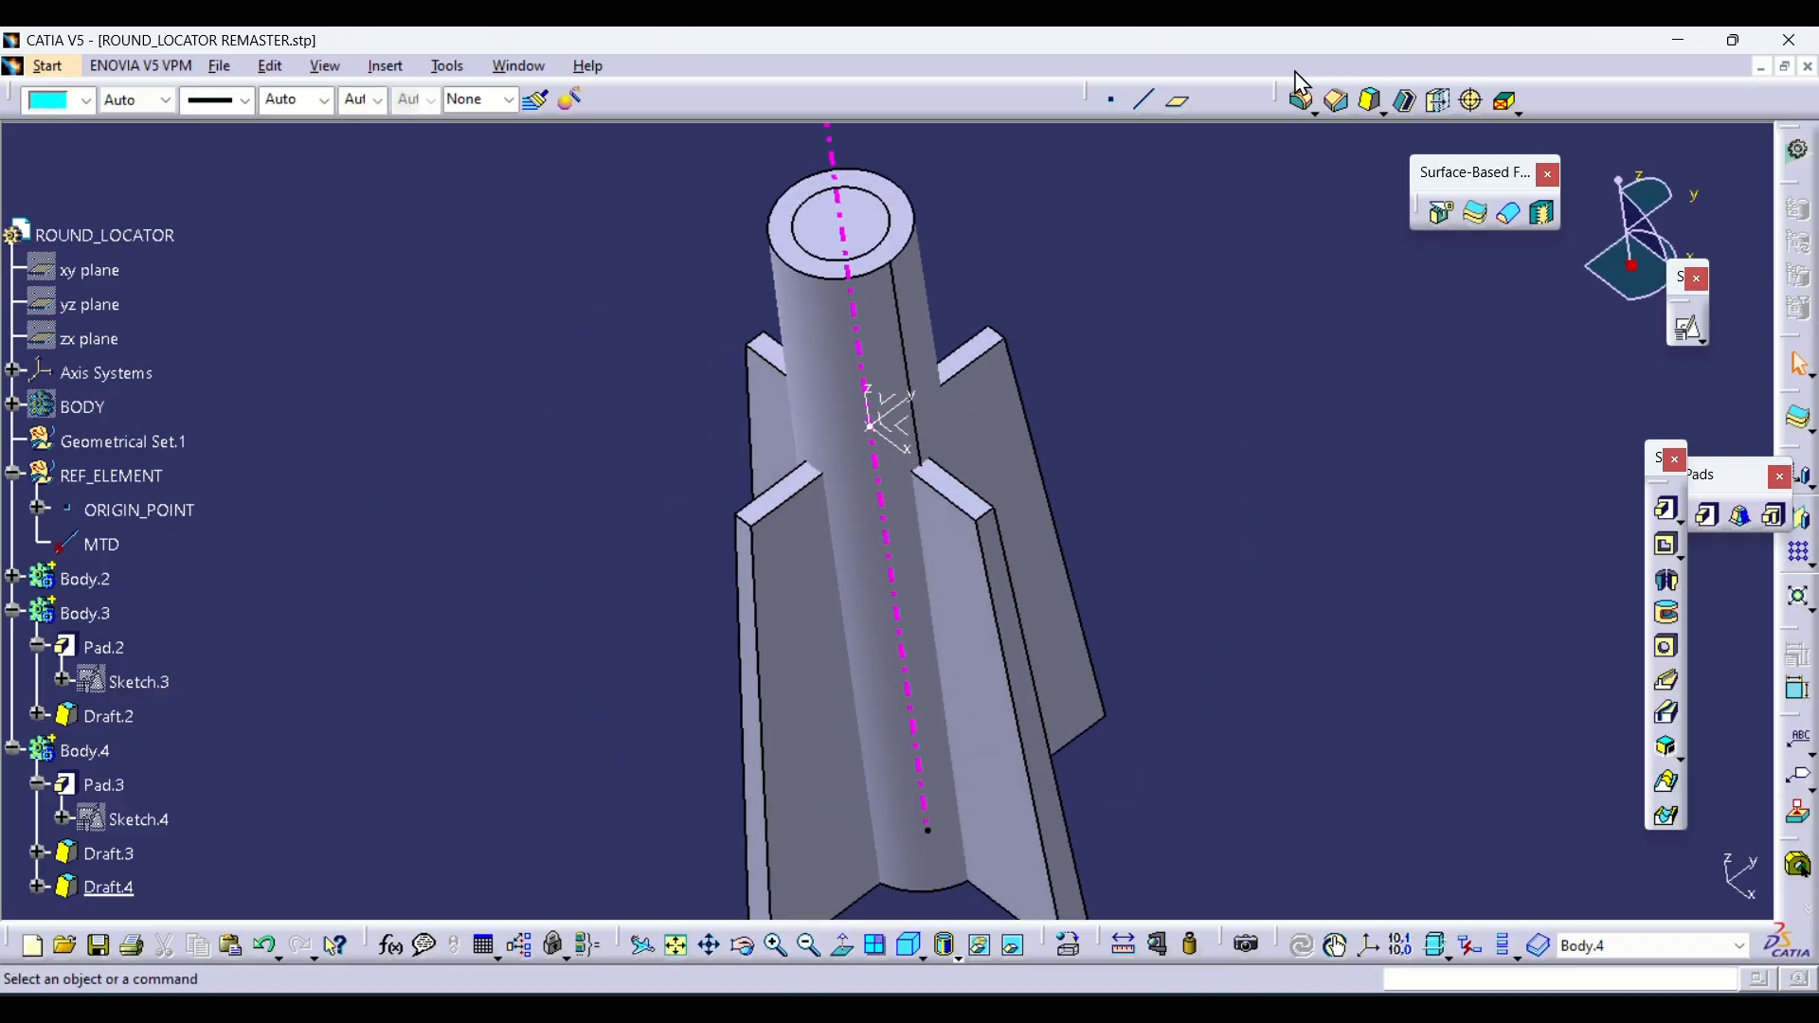
Fillet the outer top corner edges of the four ribs with a 1.5 mm radius
left_click(1315, 113)
left_click(1303, 100)
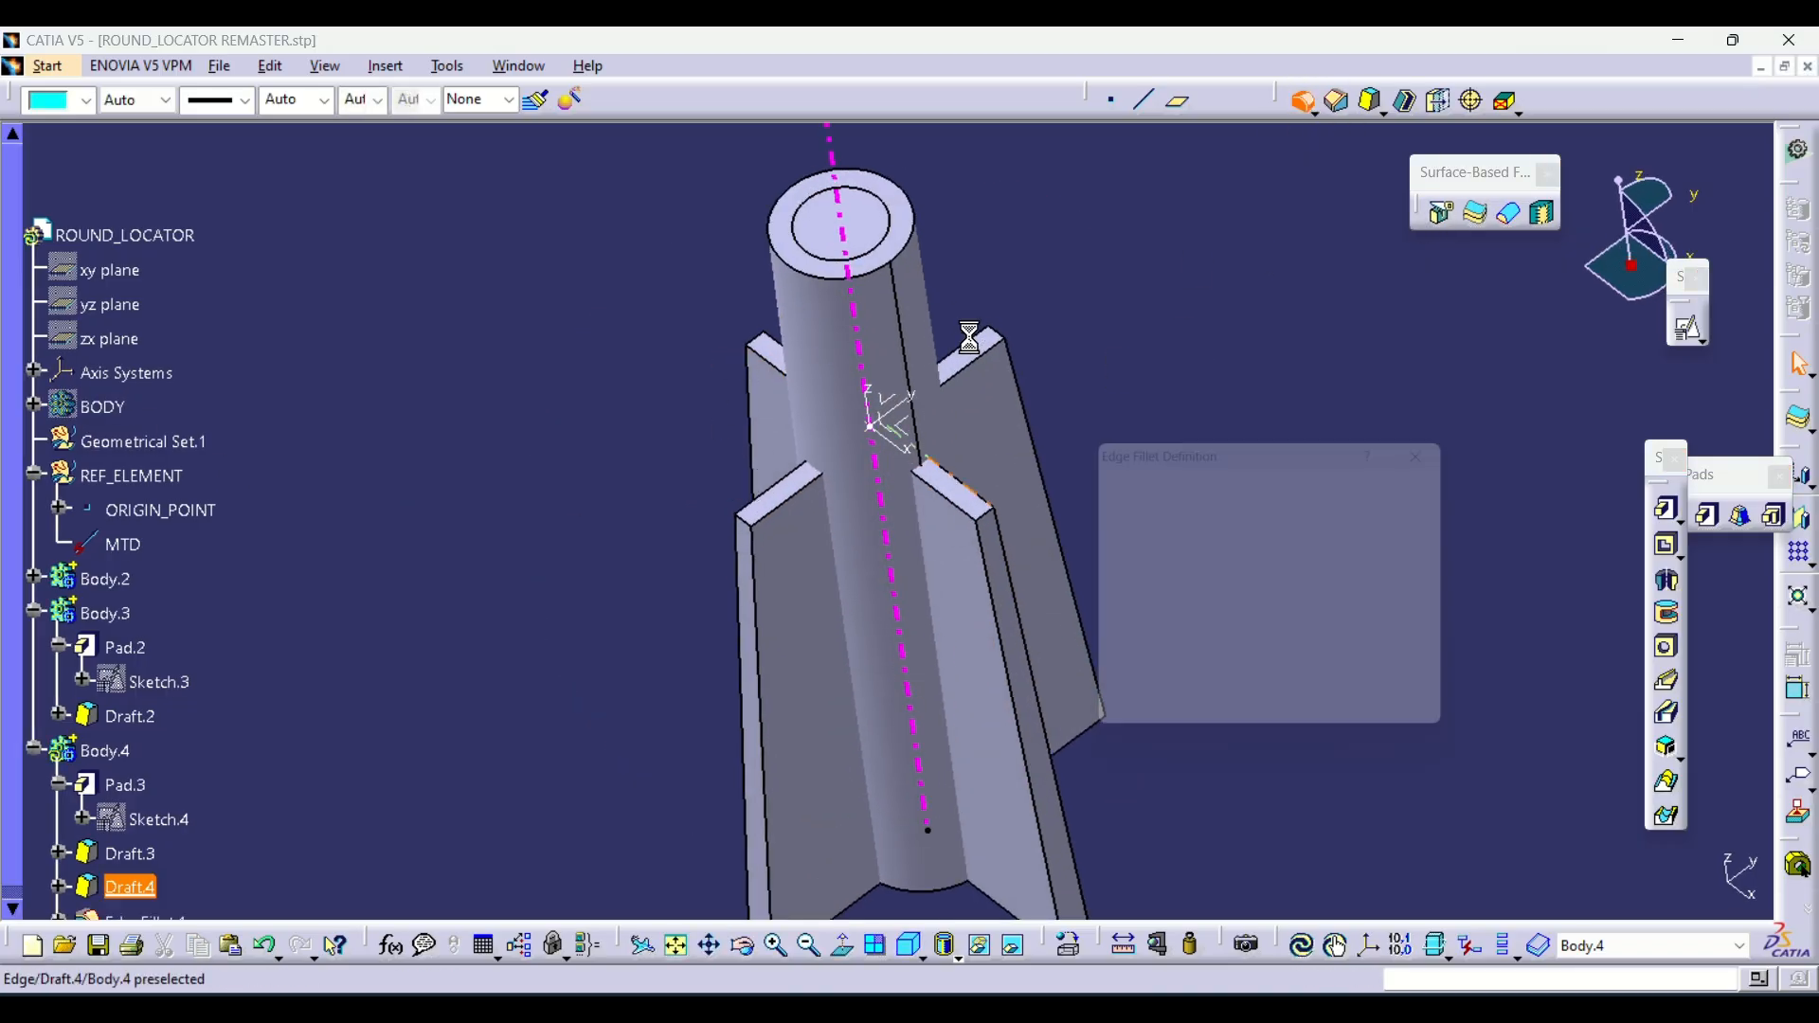
middle_click_drag(968, 339, 487, 580)
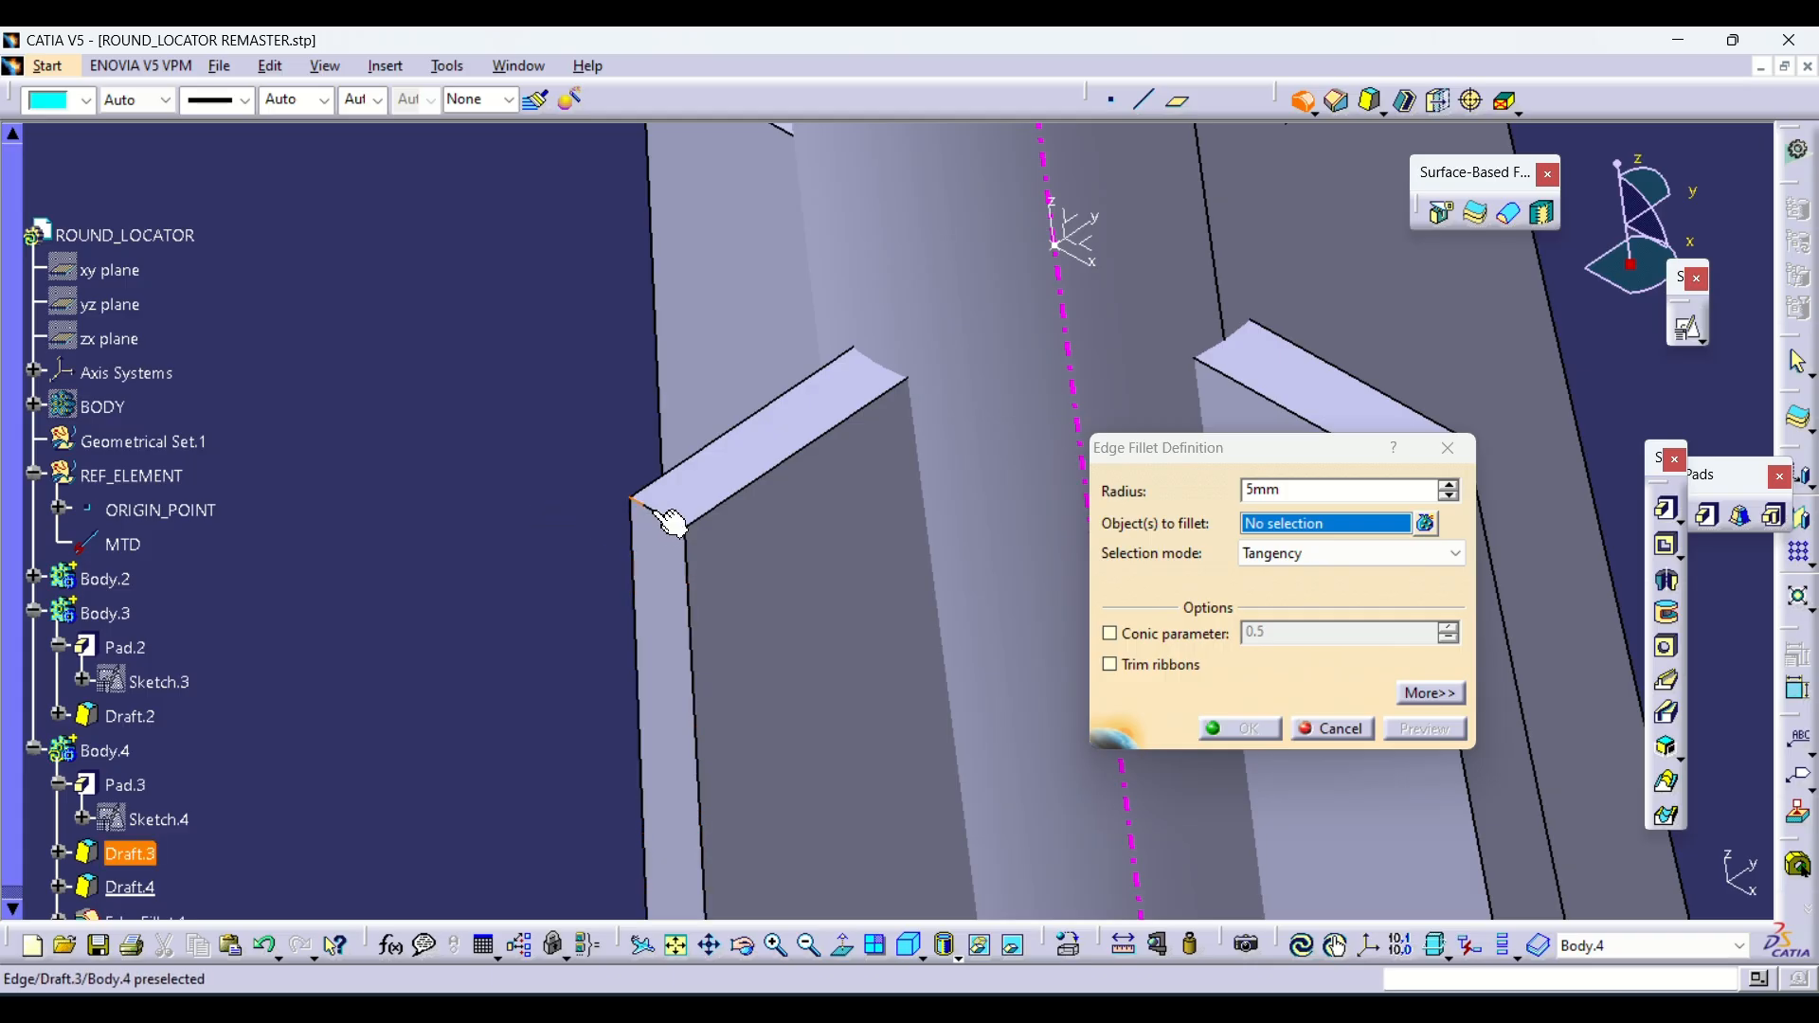
left_click(671, 518)
middle_click_drag(650, 365, 722, 418)
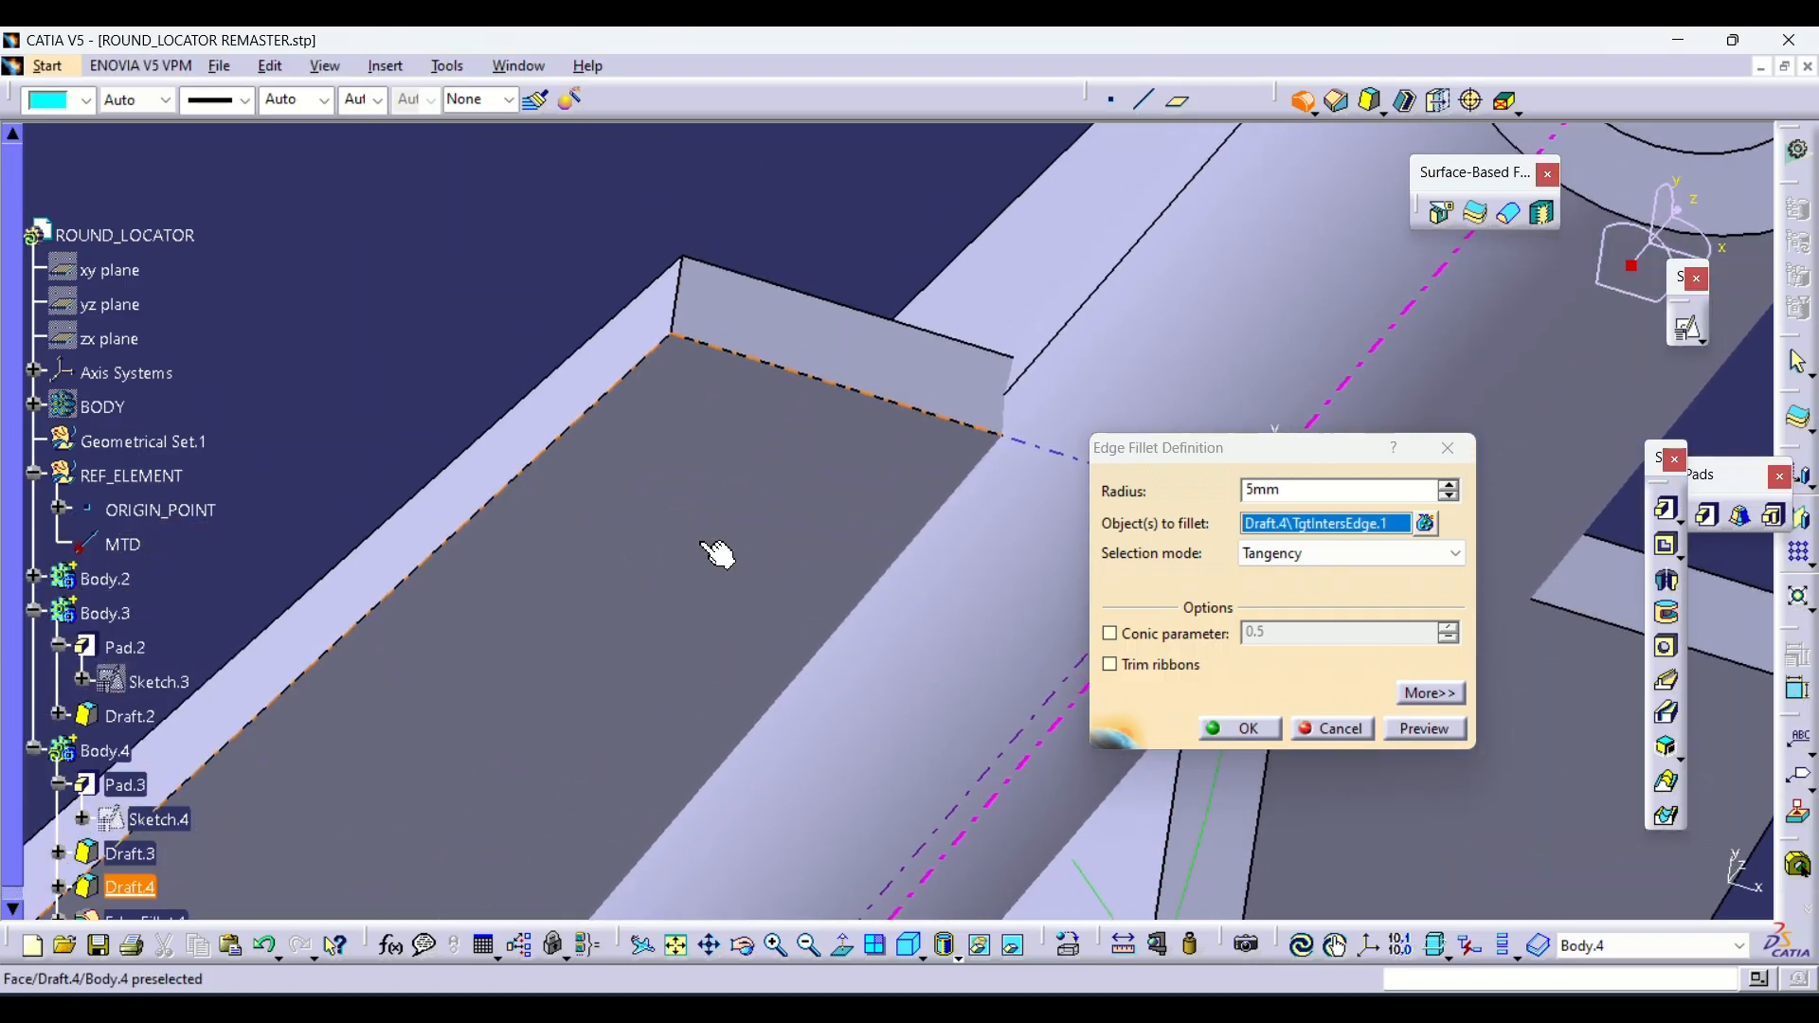
left_click(690, 306)
middle_click_drag(690, 306, 758, 245)
left_click(803, 453)
left_click(758, 244)
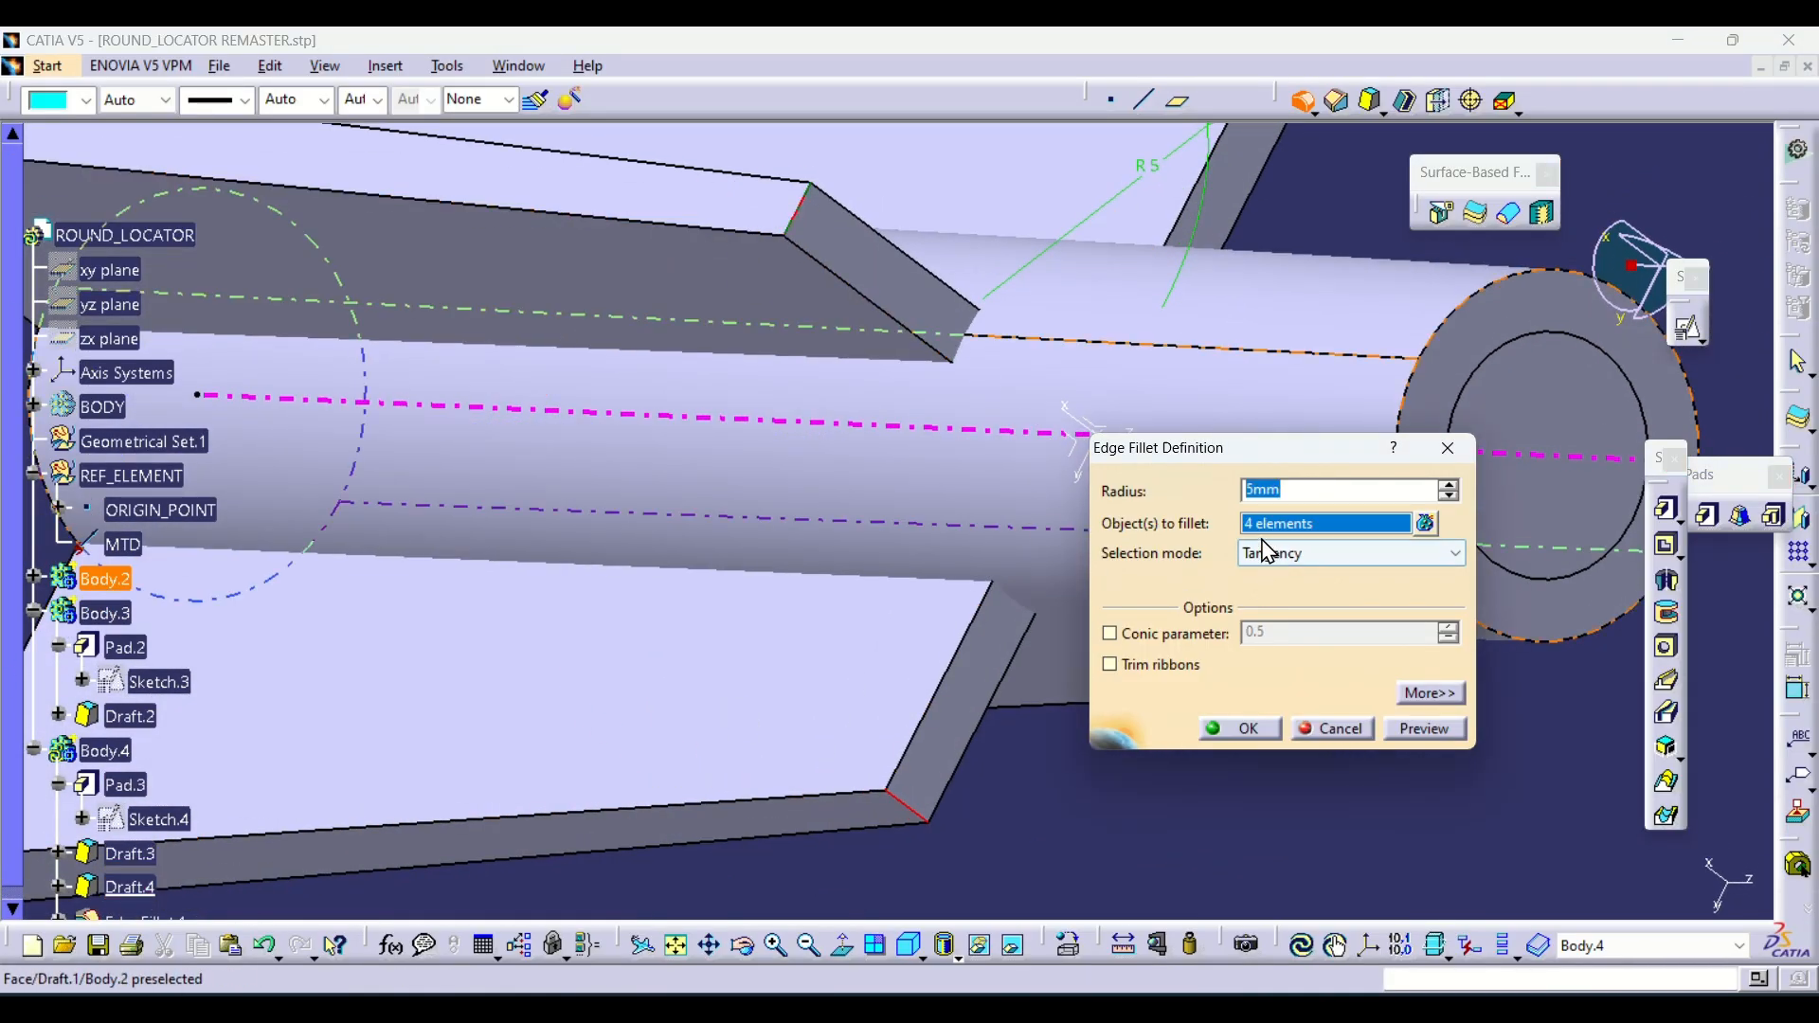
type("1.5")
key("Return")
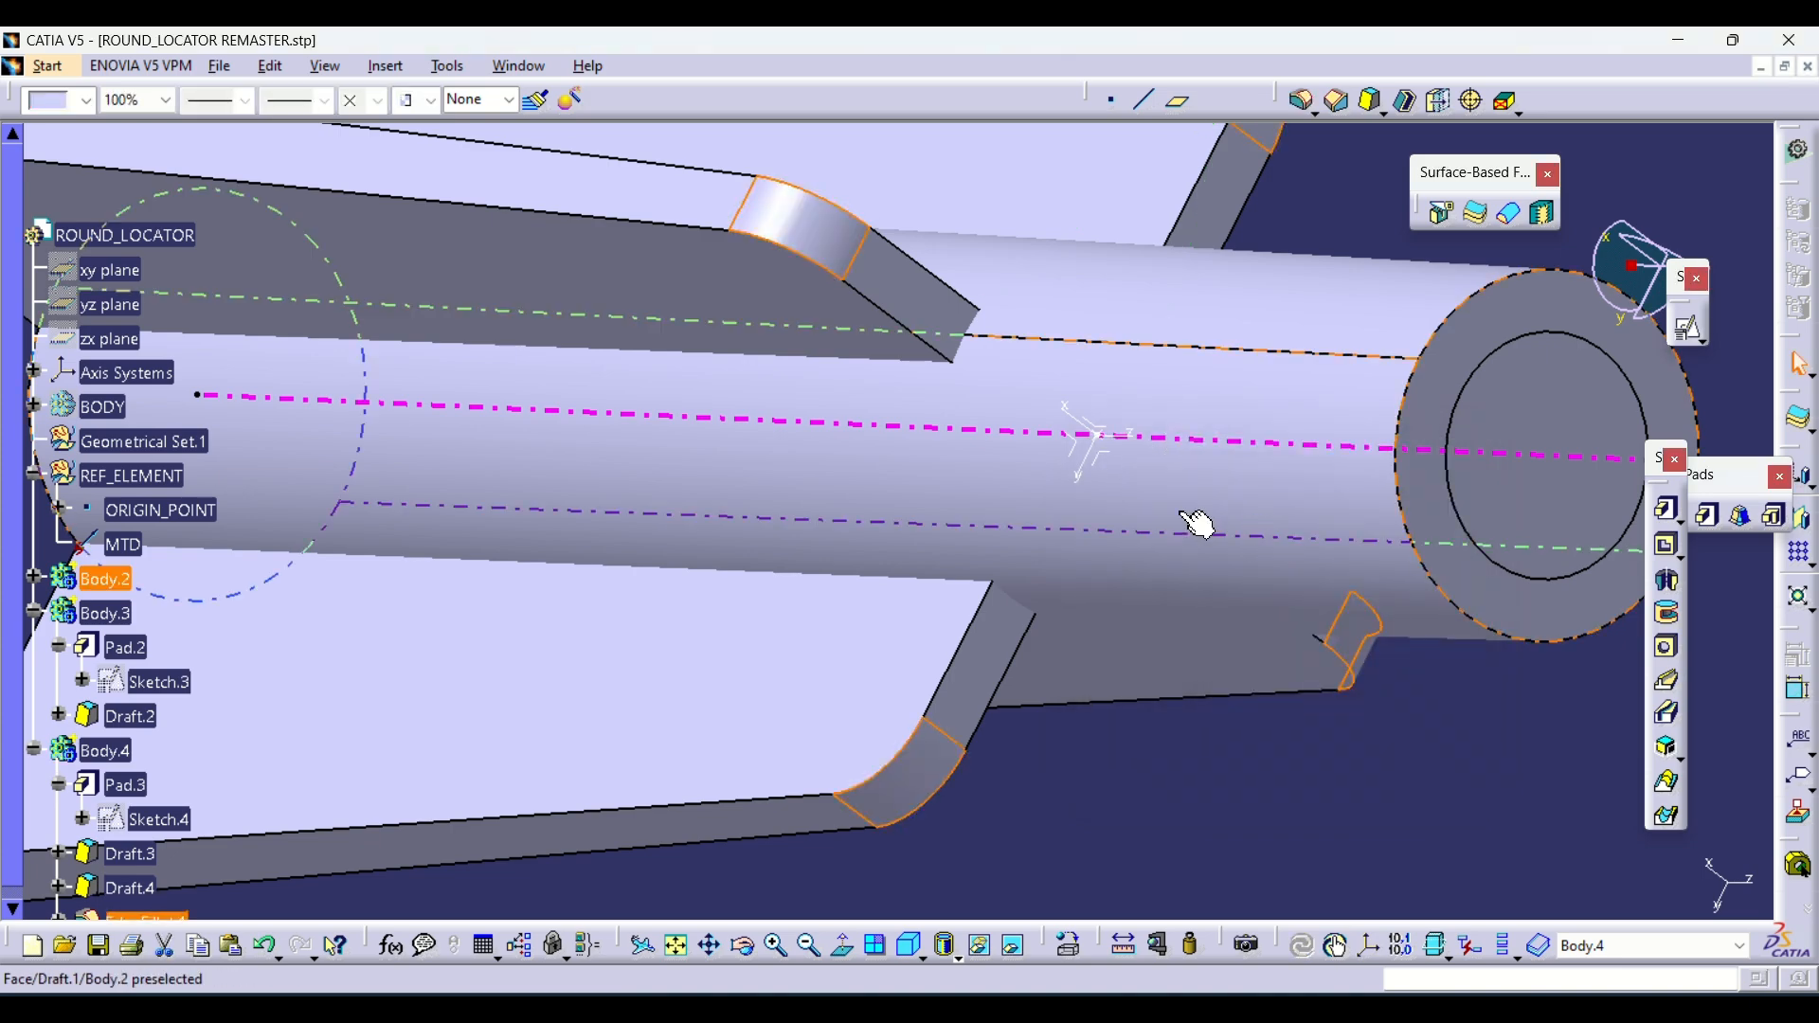
middle_click_drag(1202, 524, 1080, 361)
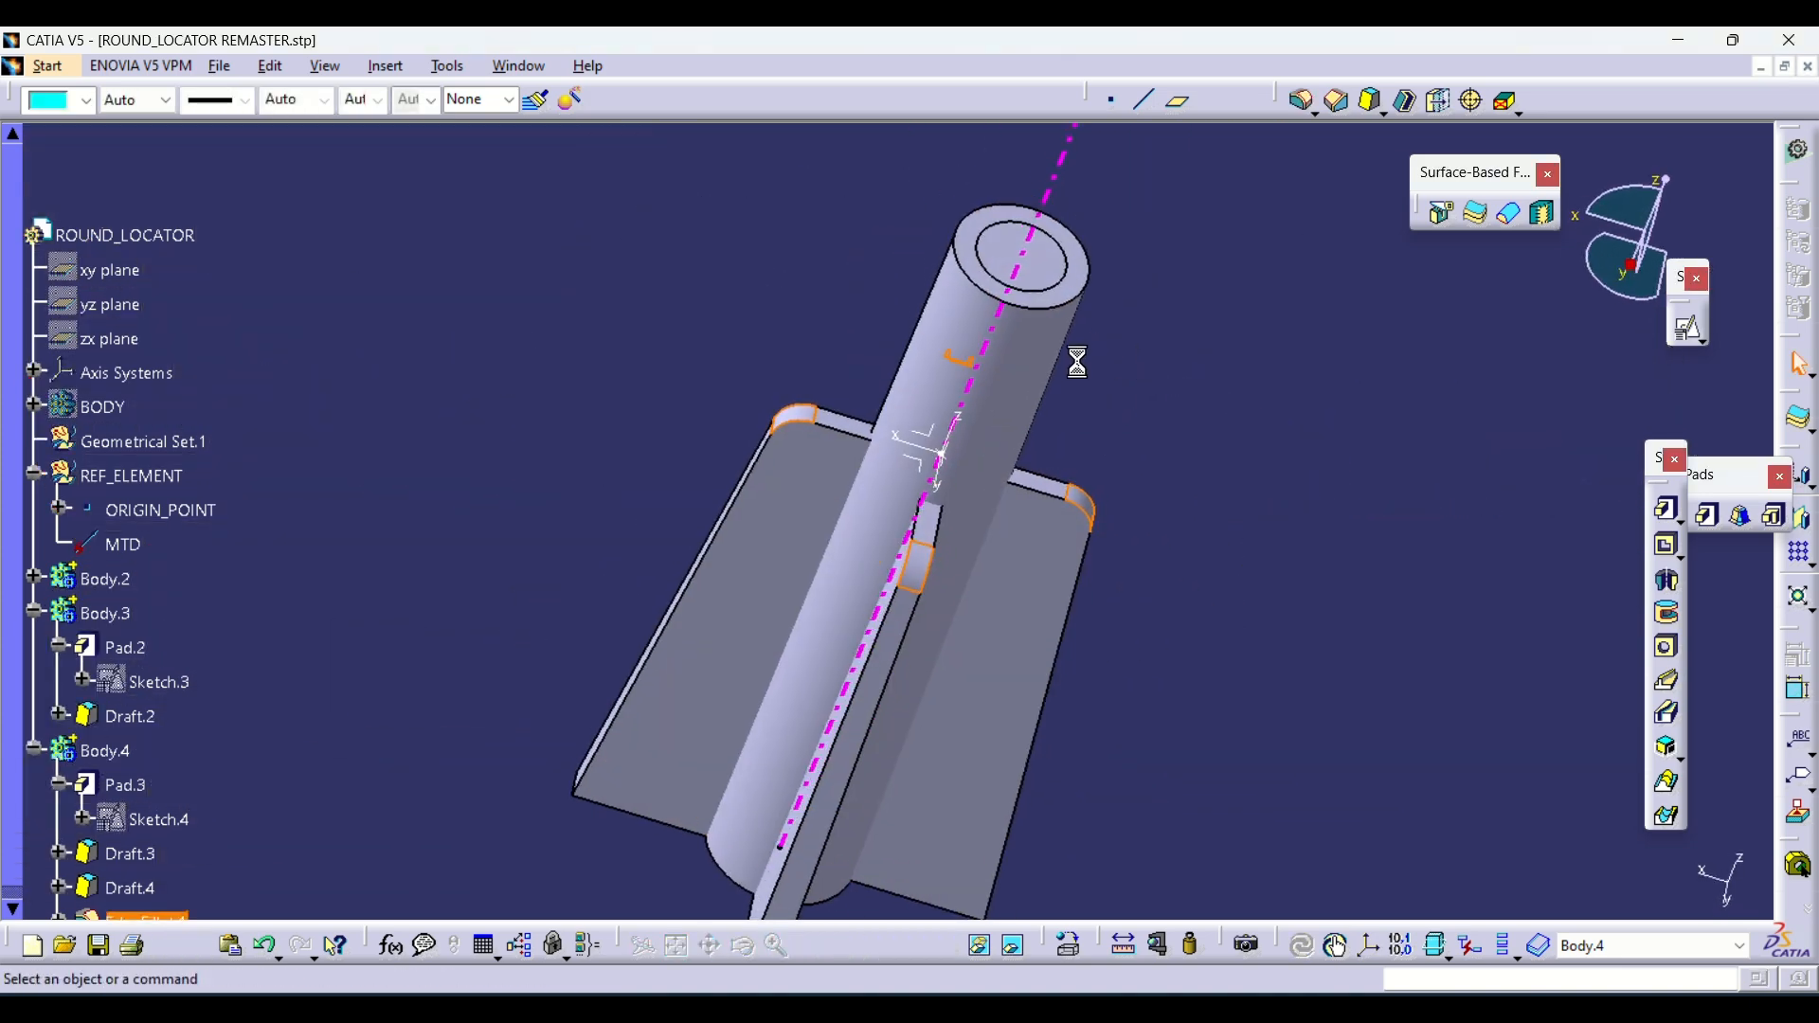
Show the original BODY briefly to compare the rib fillets with it, and hide it again
left_click(98, 407)
key("ctrl+h")
left_click(104, 409)
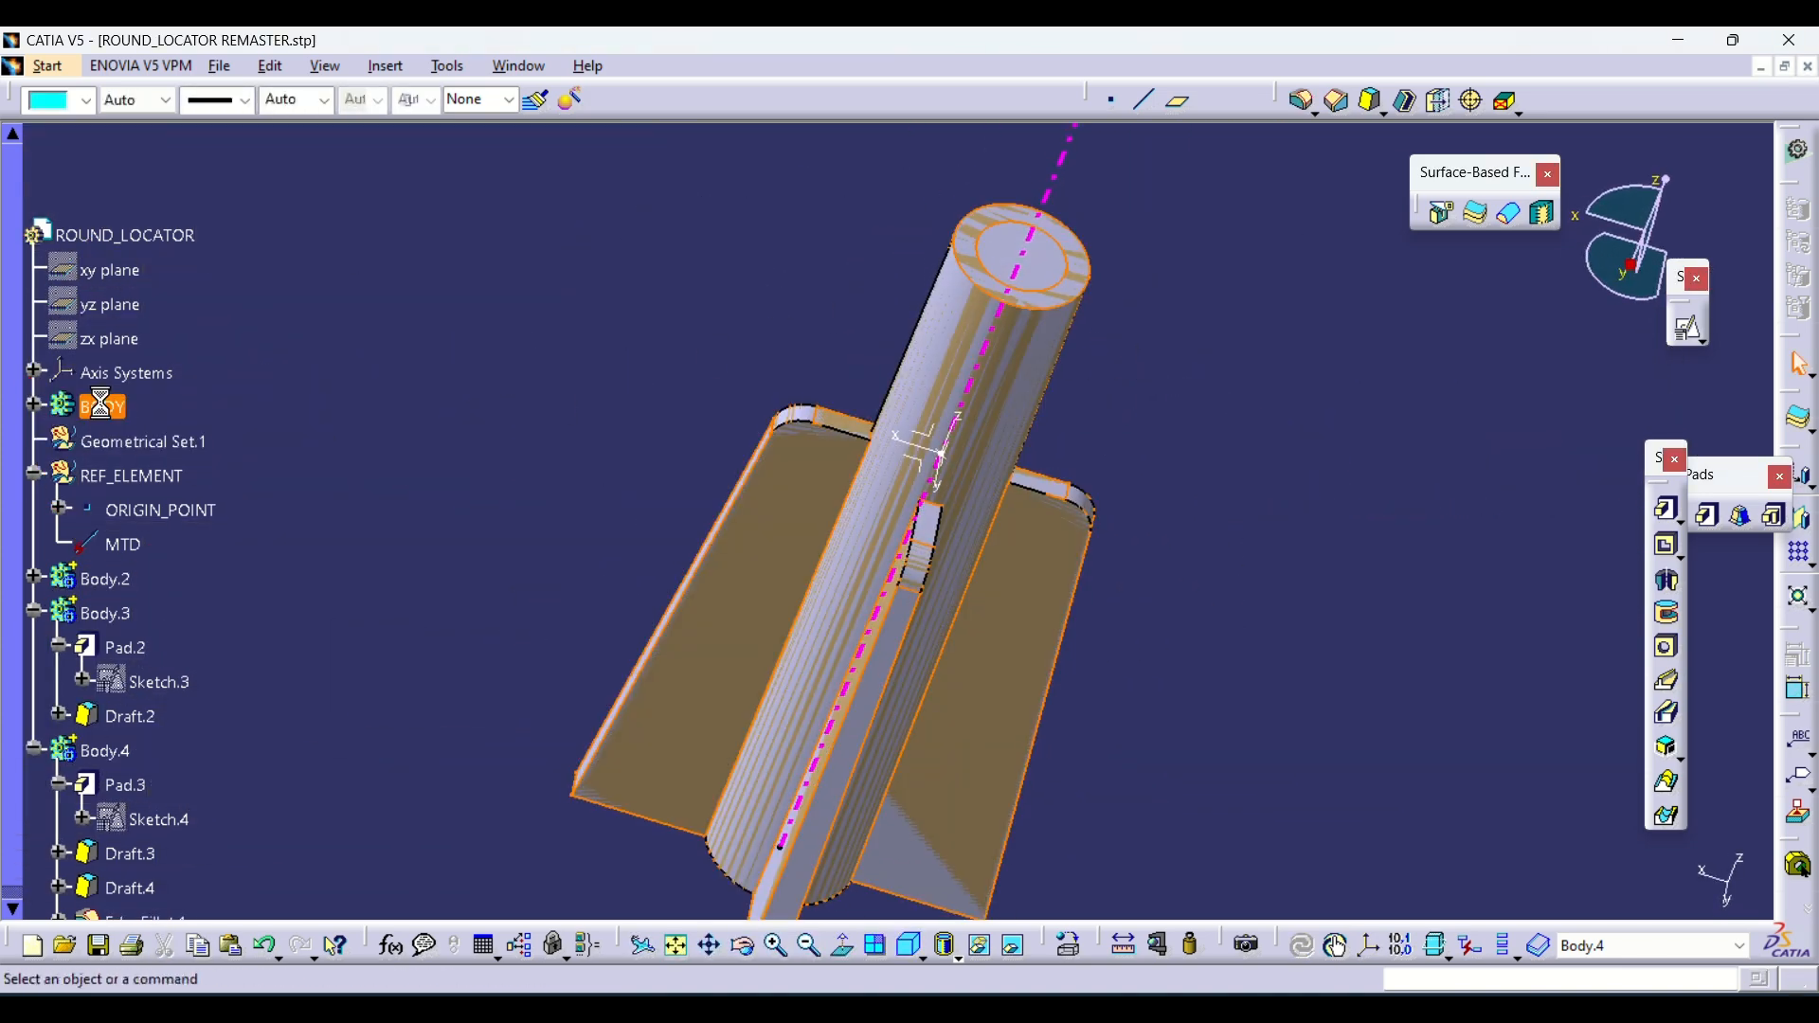
key("ctrl+h")
Rename Body.2 as MAIN_BODY
scroll(314, 479, "down", 3)
scroll(315, 478, "up", 1)
scroll(304, 511, "up", 2)
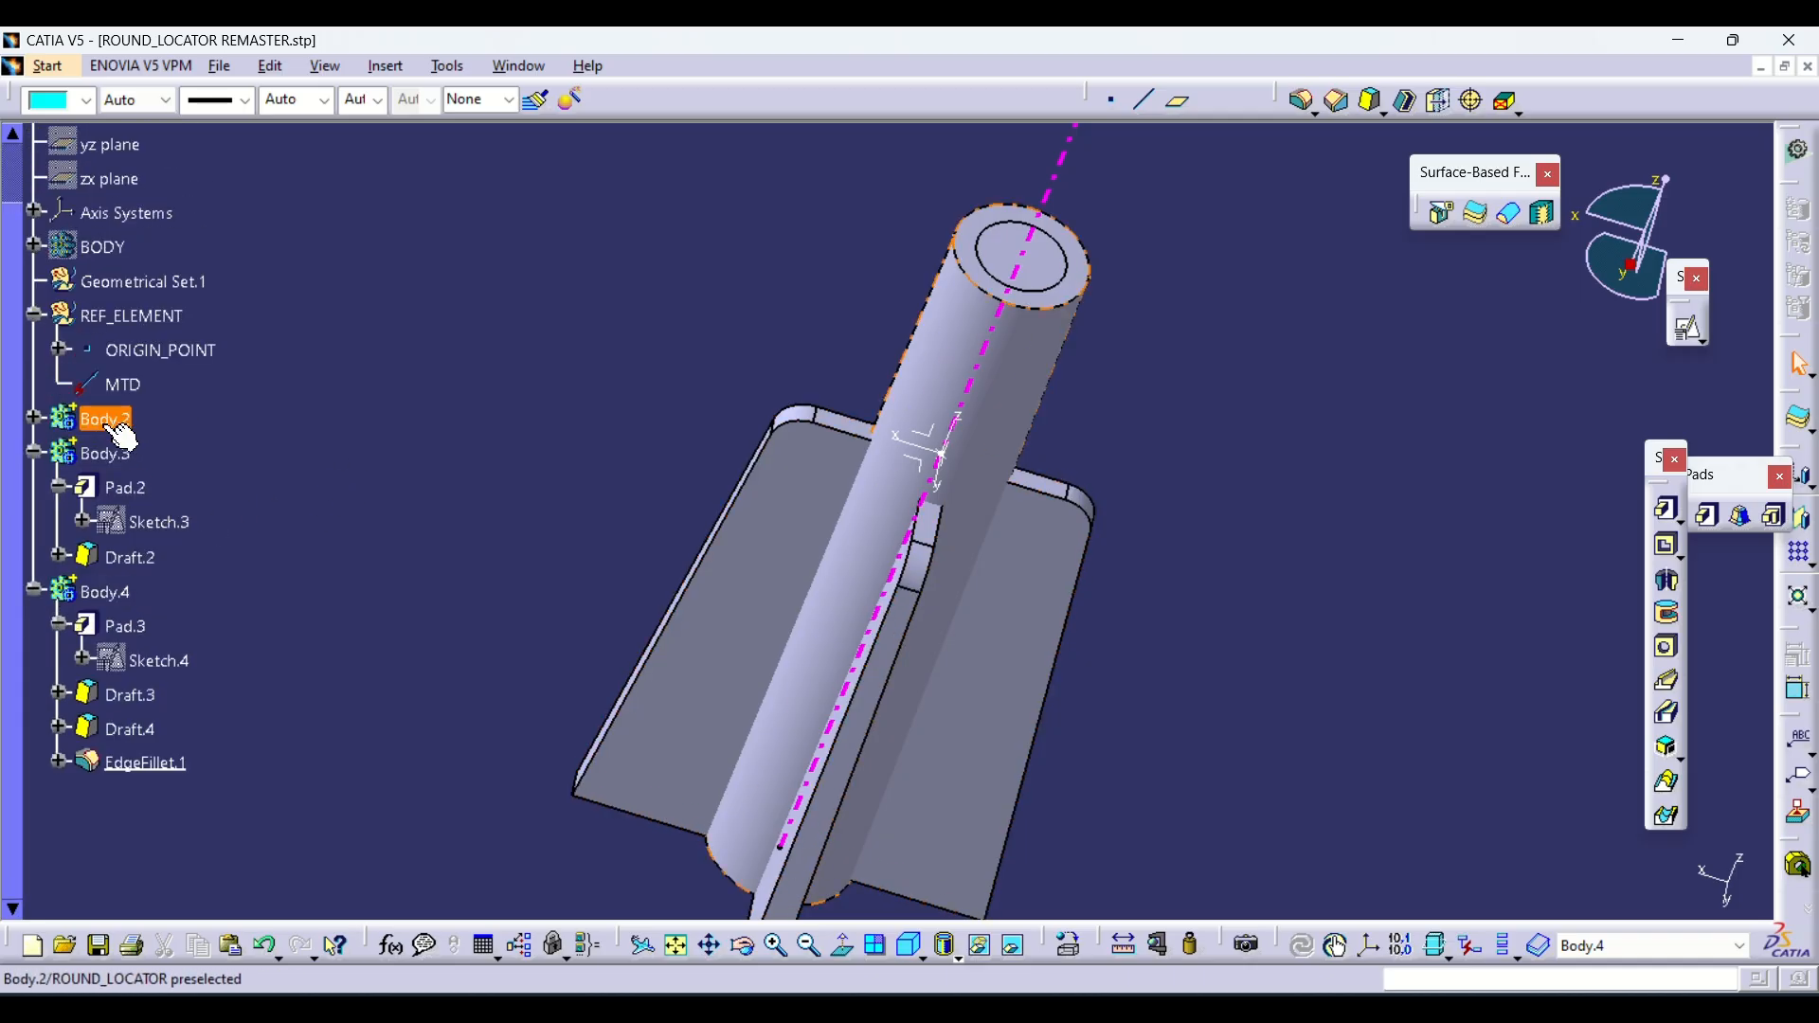
right_click(111, 455)
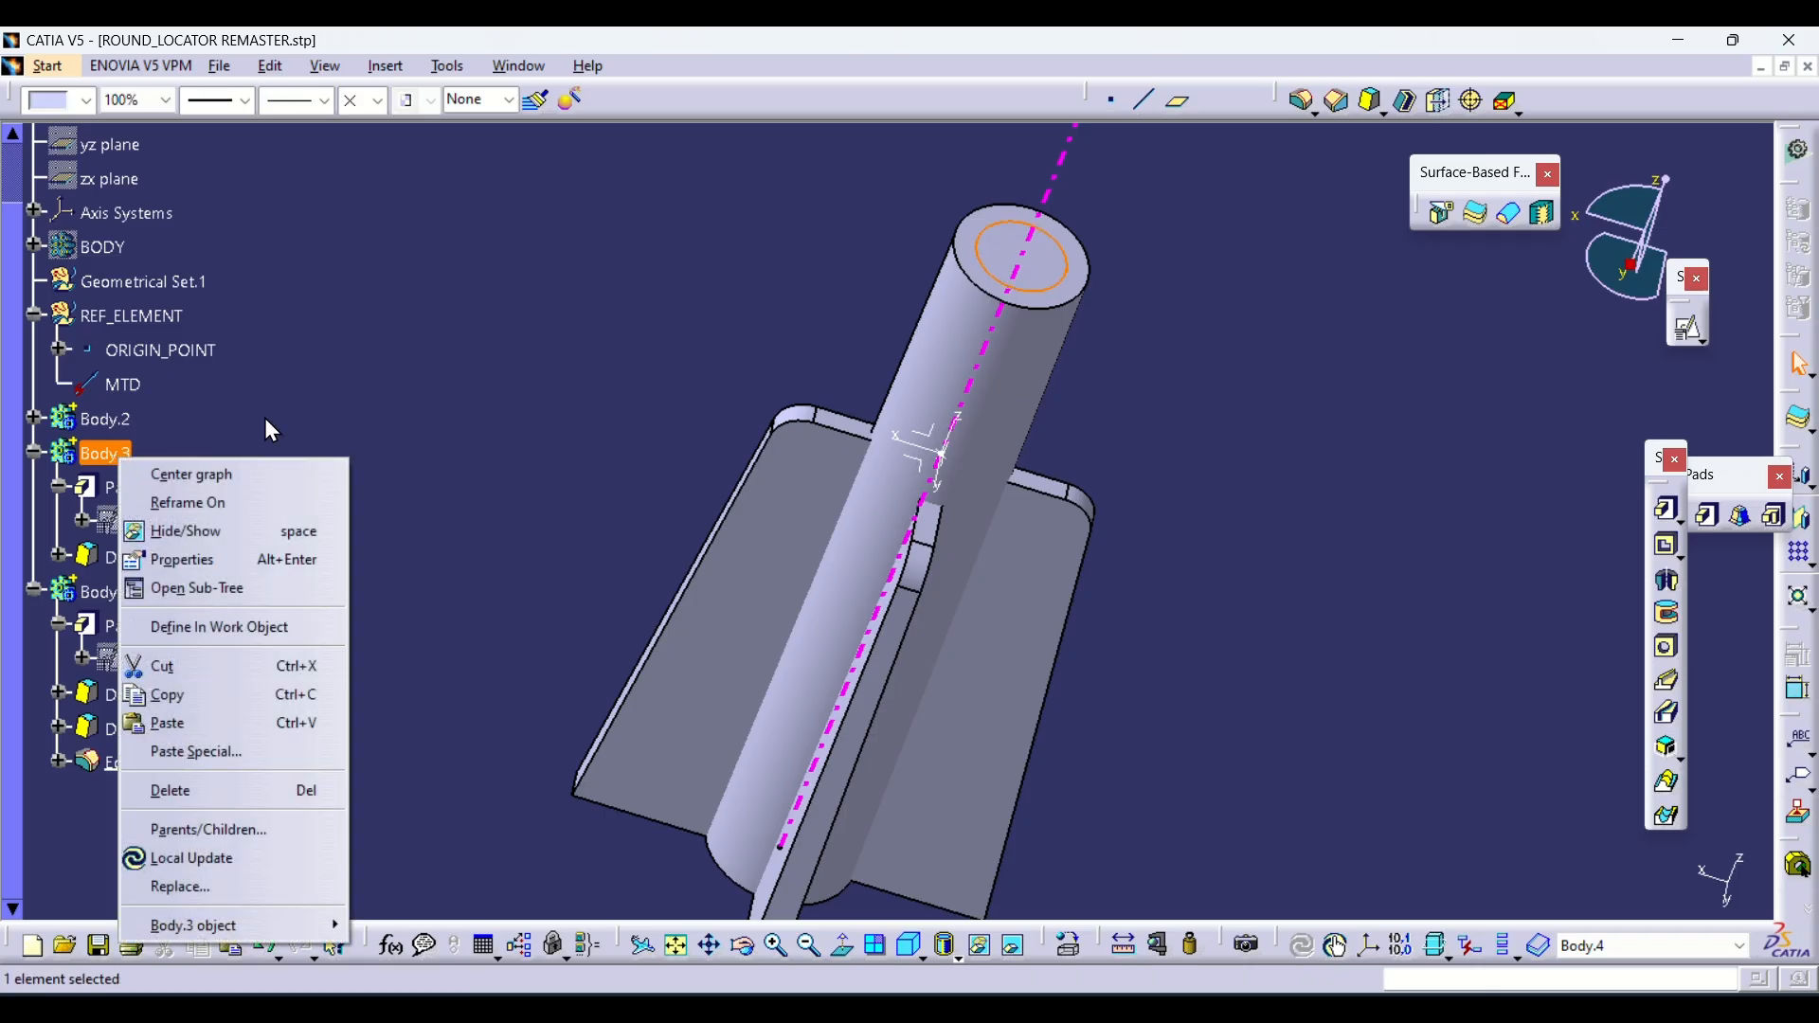
left_click(265, 418)
right_click(112, 422)
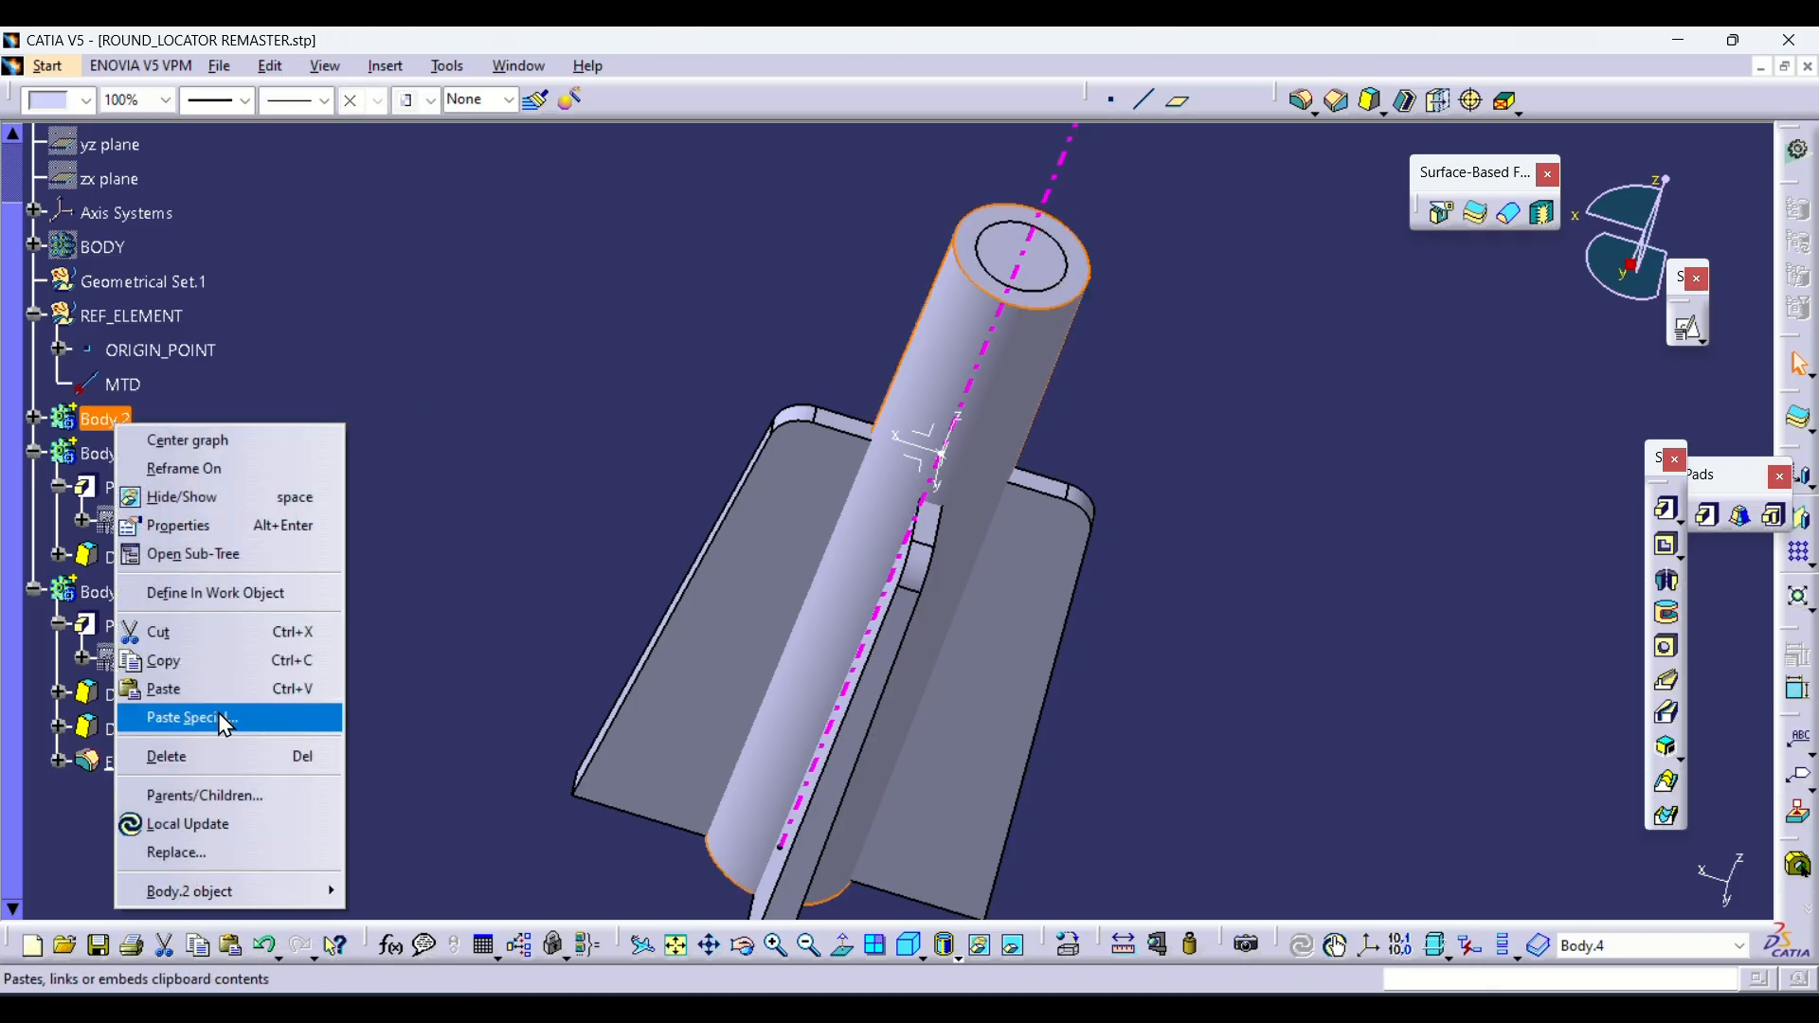
left_click(243, 524)
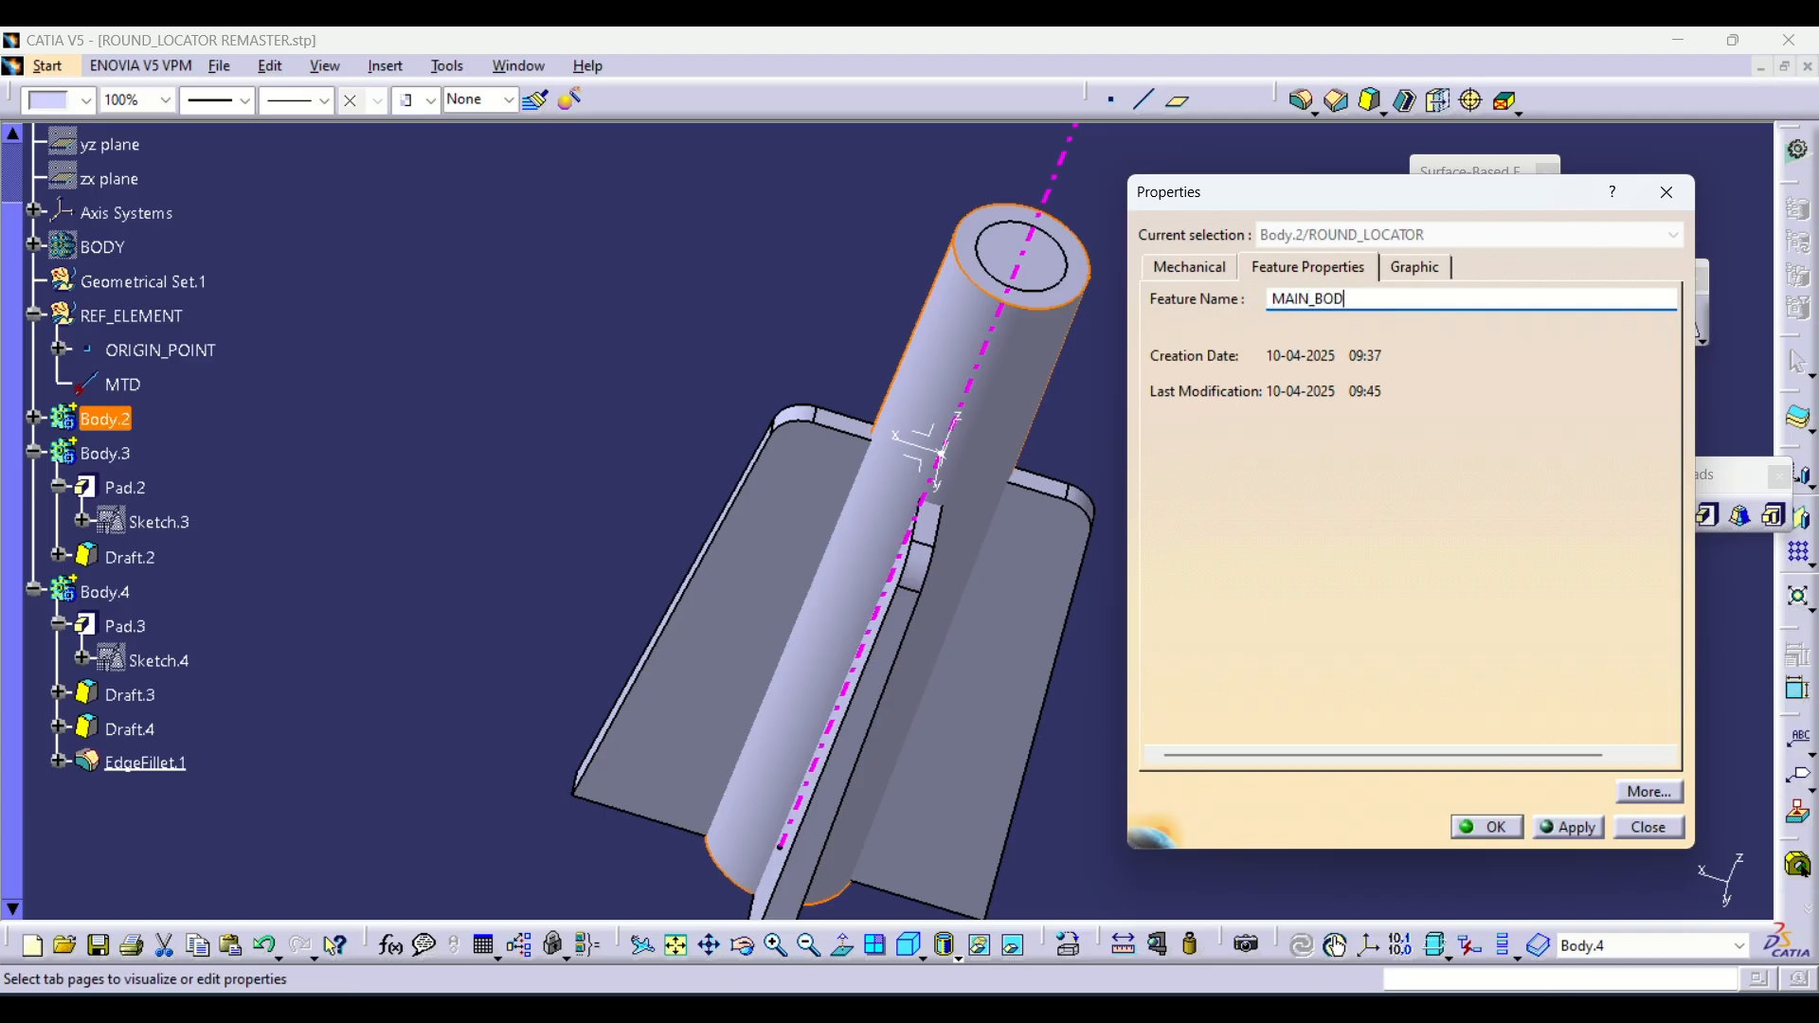
left_click(1496, 828)
Remove Body.3 from MAIN_BODY to cut the inner bore
left_click(106, 454)
right_click(116, 466)
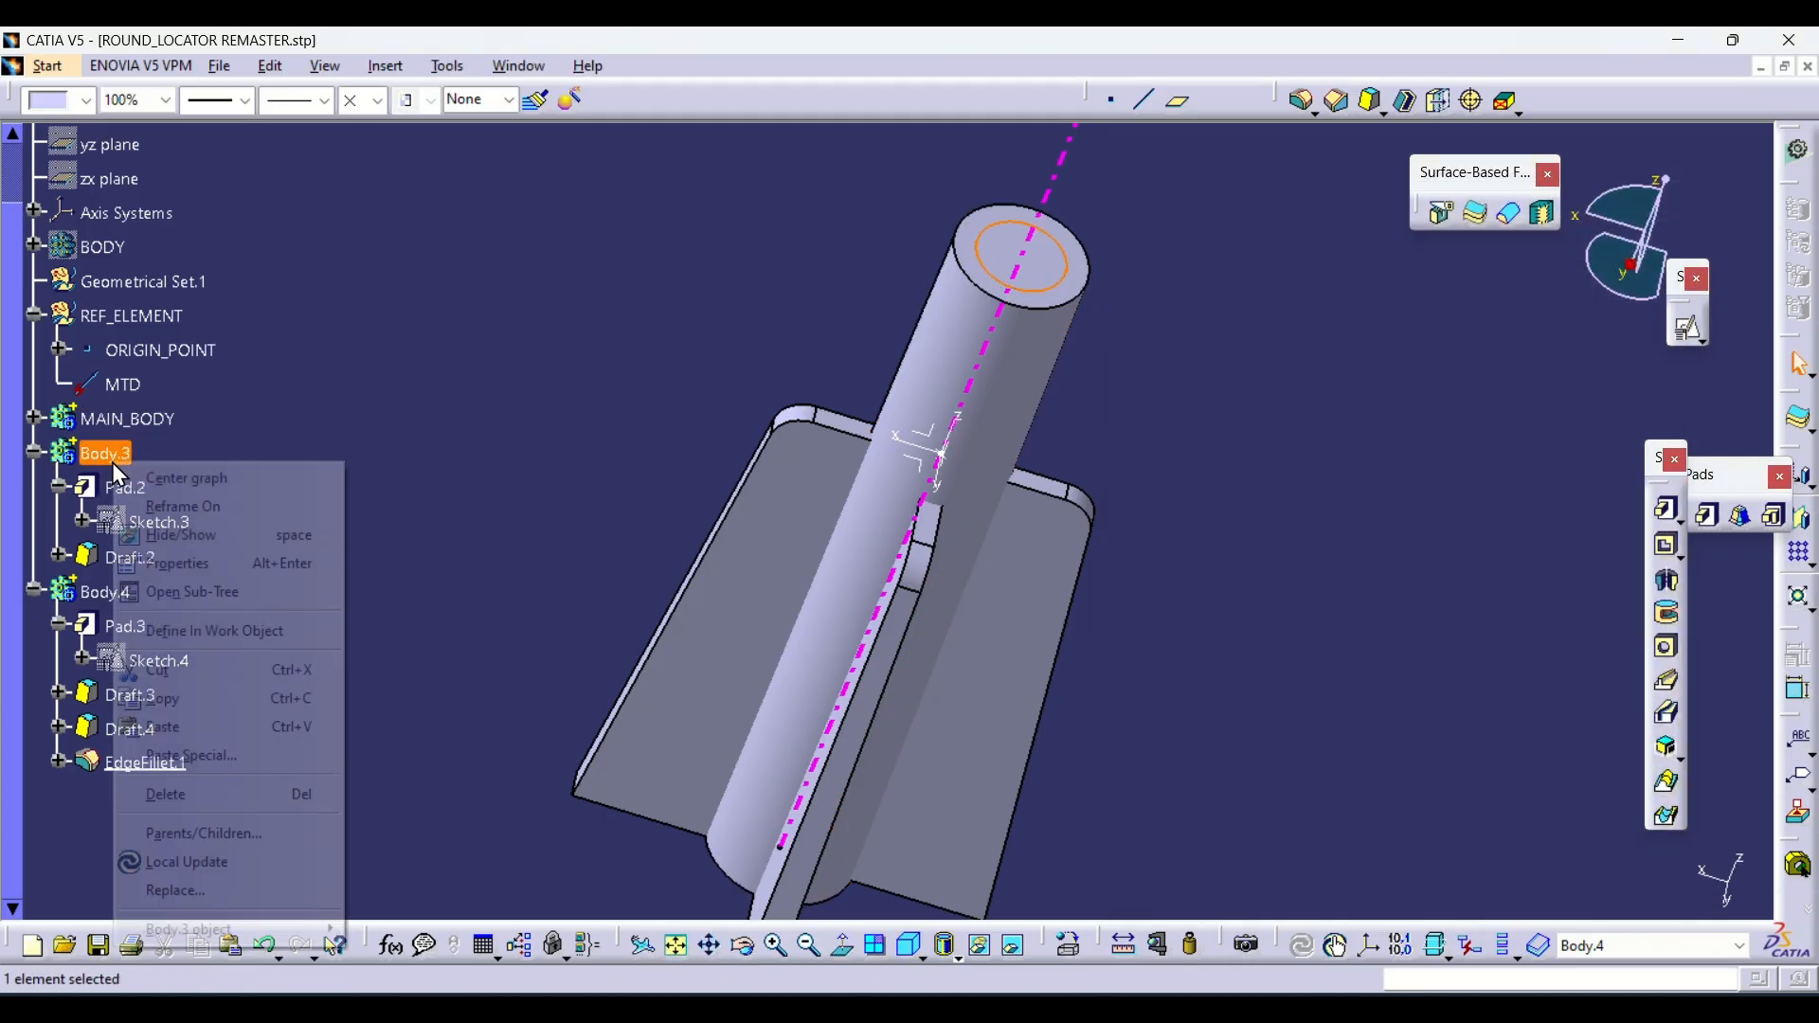
mouse_move(197, 938)
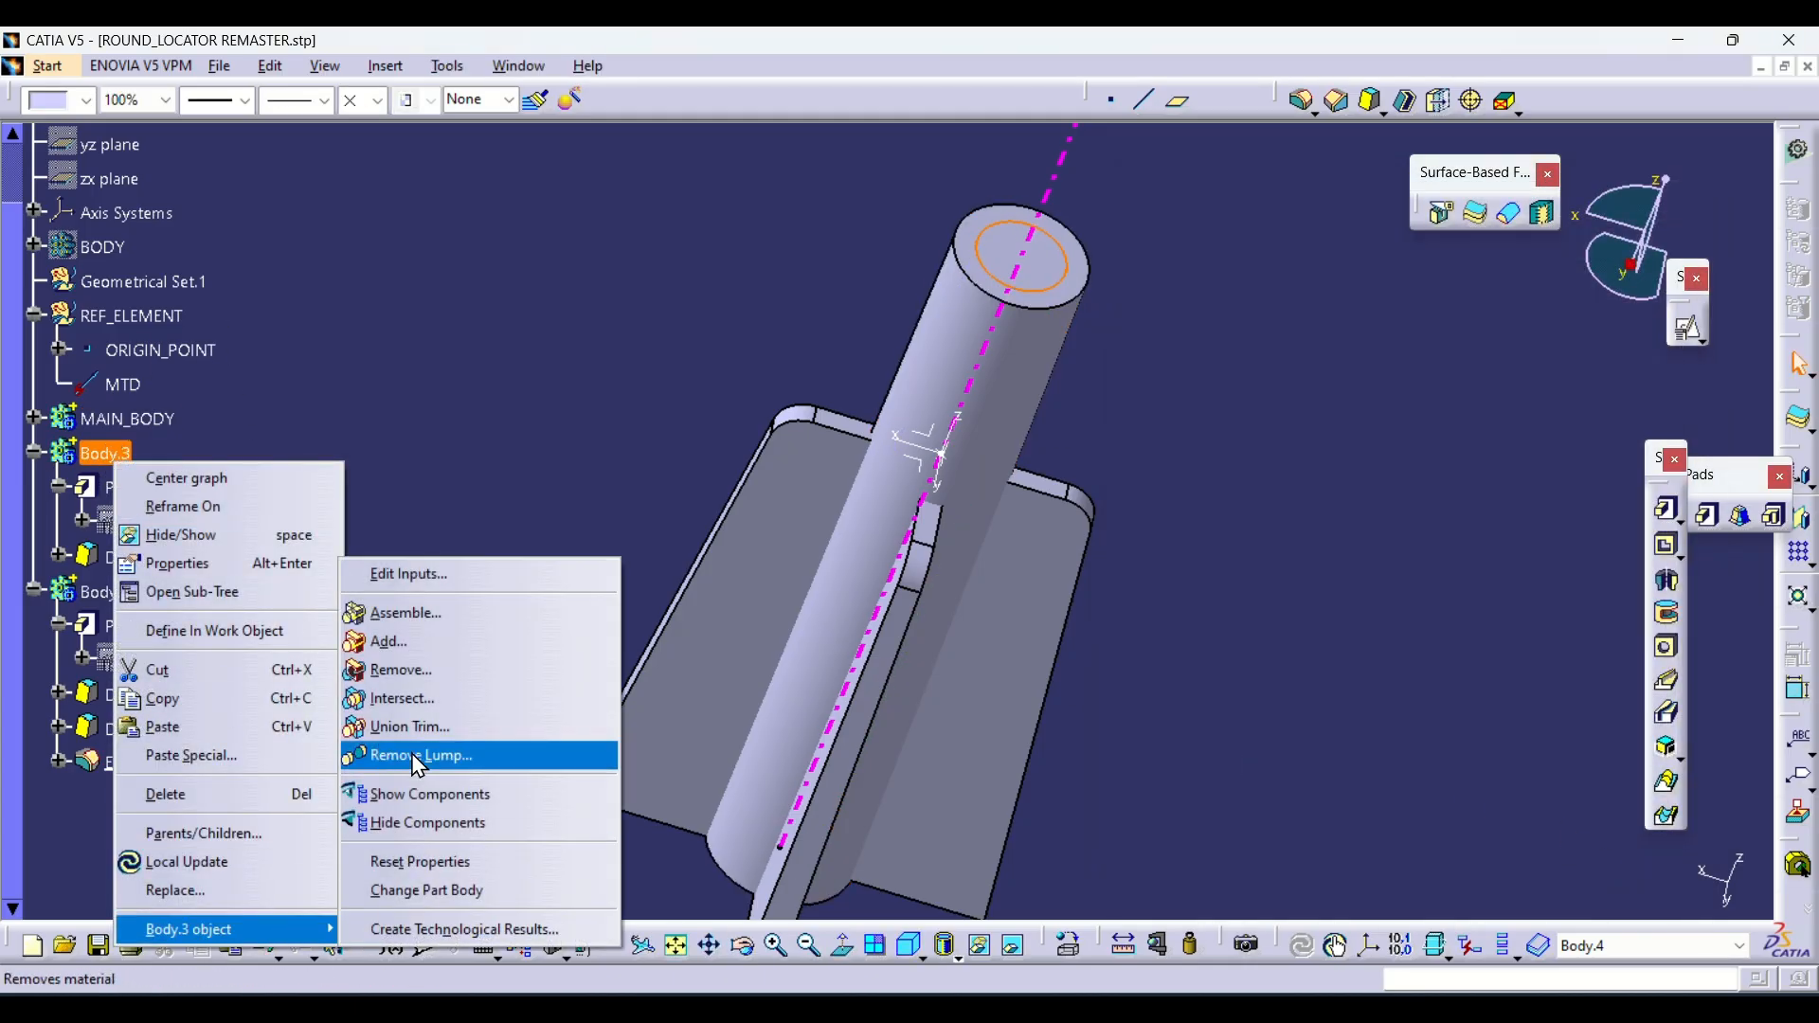
left_click(379, 670)
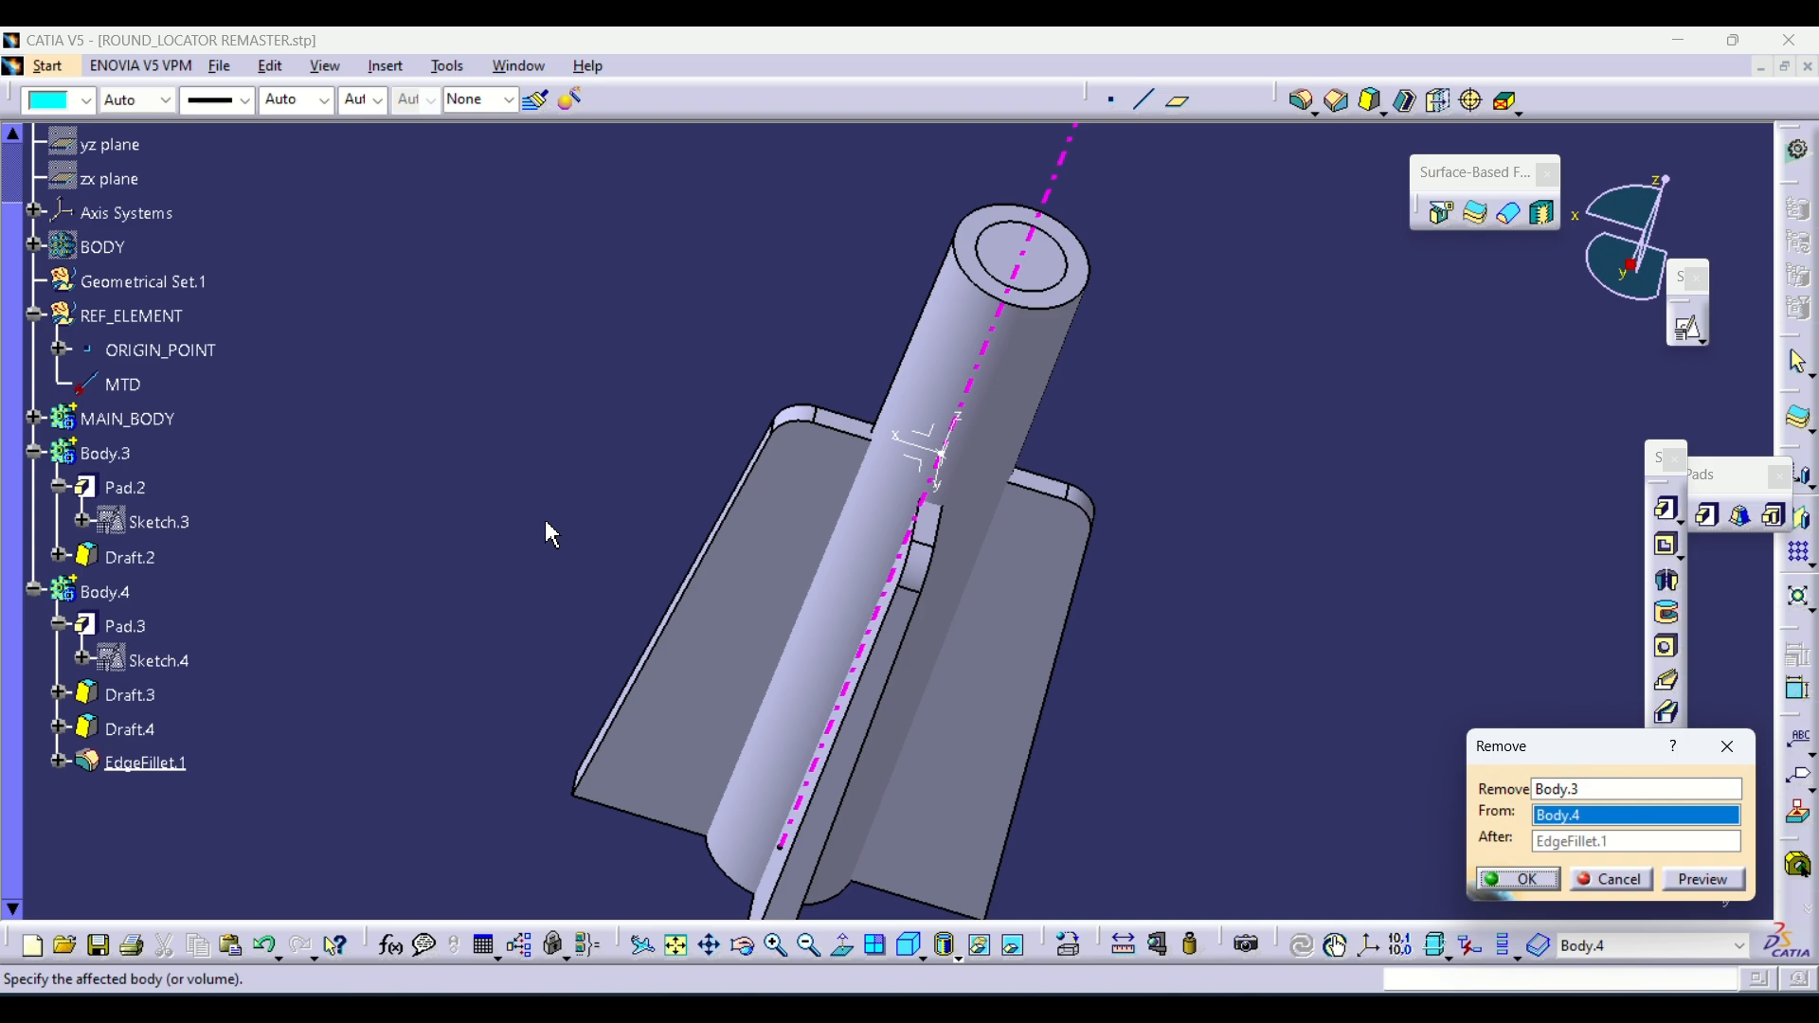
left_click(128, 419)
left_click(1521, 880)
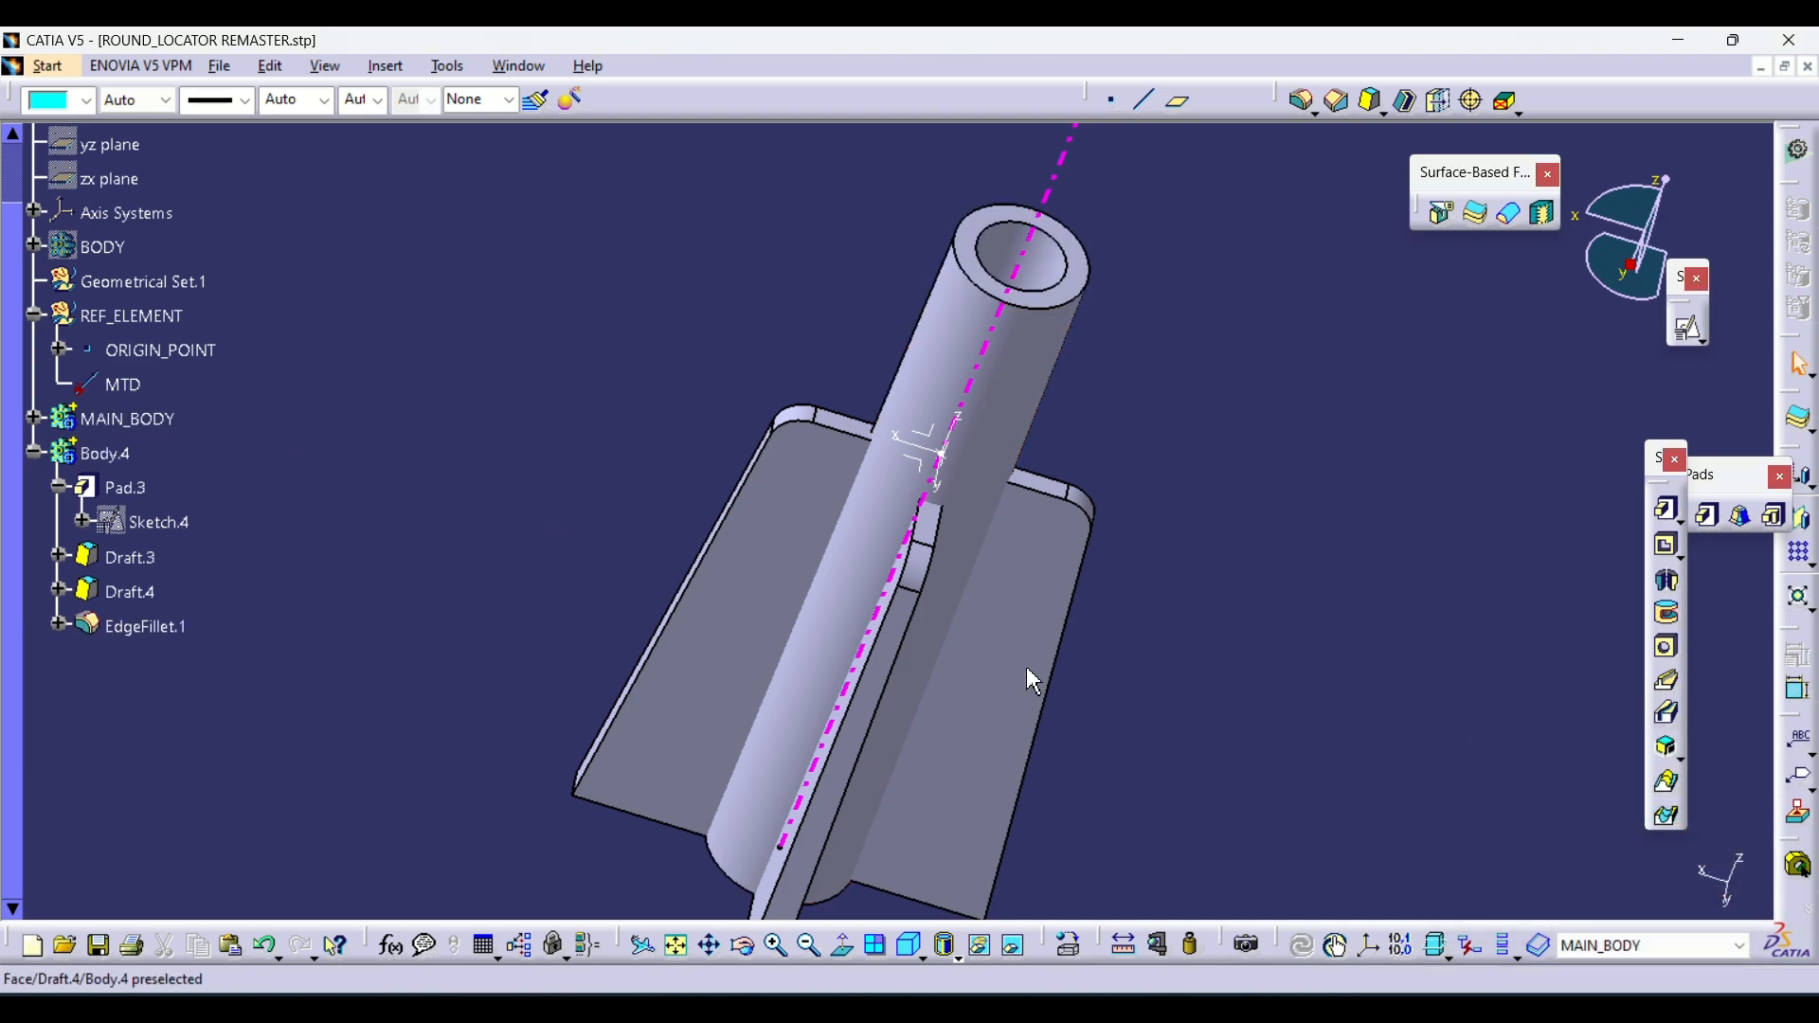
Union Trim Body.4 with MAIN_BODY, removing the cross-shaped rib face inside the bore
middle_click_drag(784, 345, 874, 517)
right_click(112, 456)
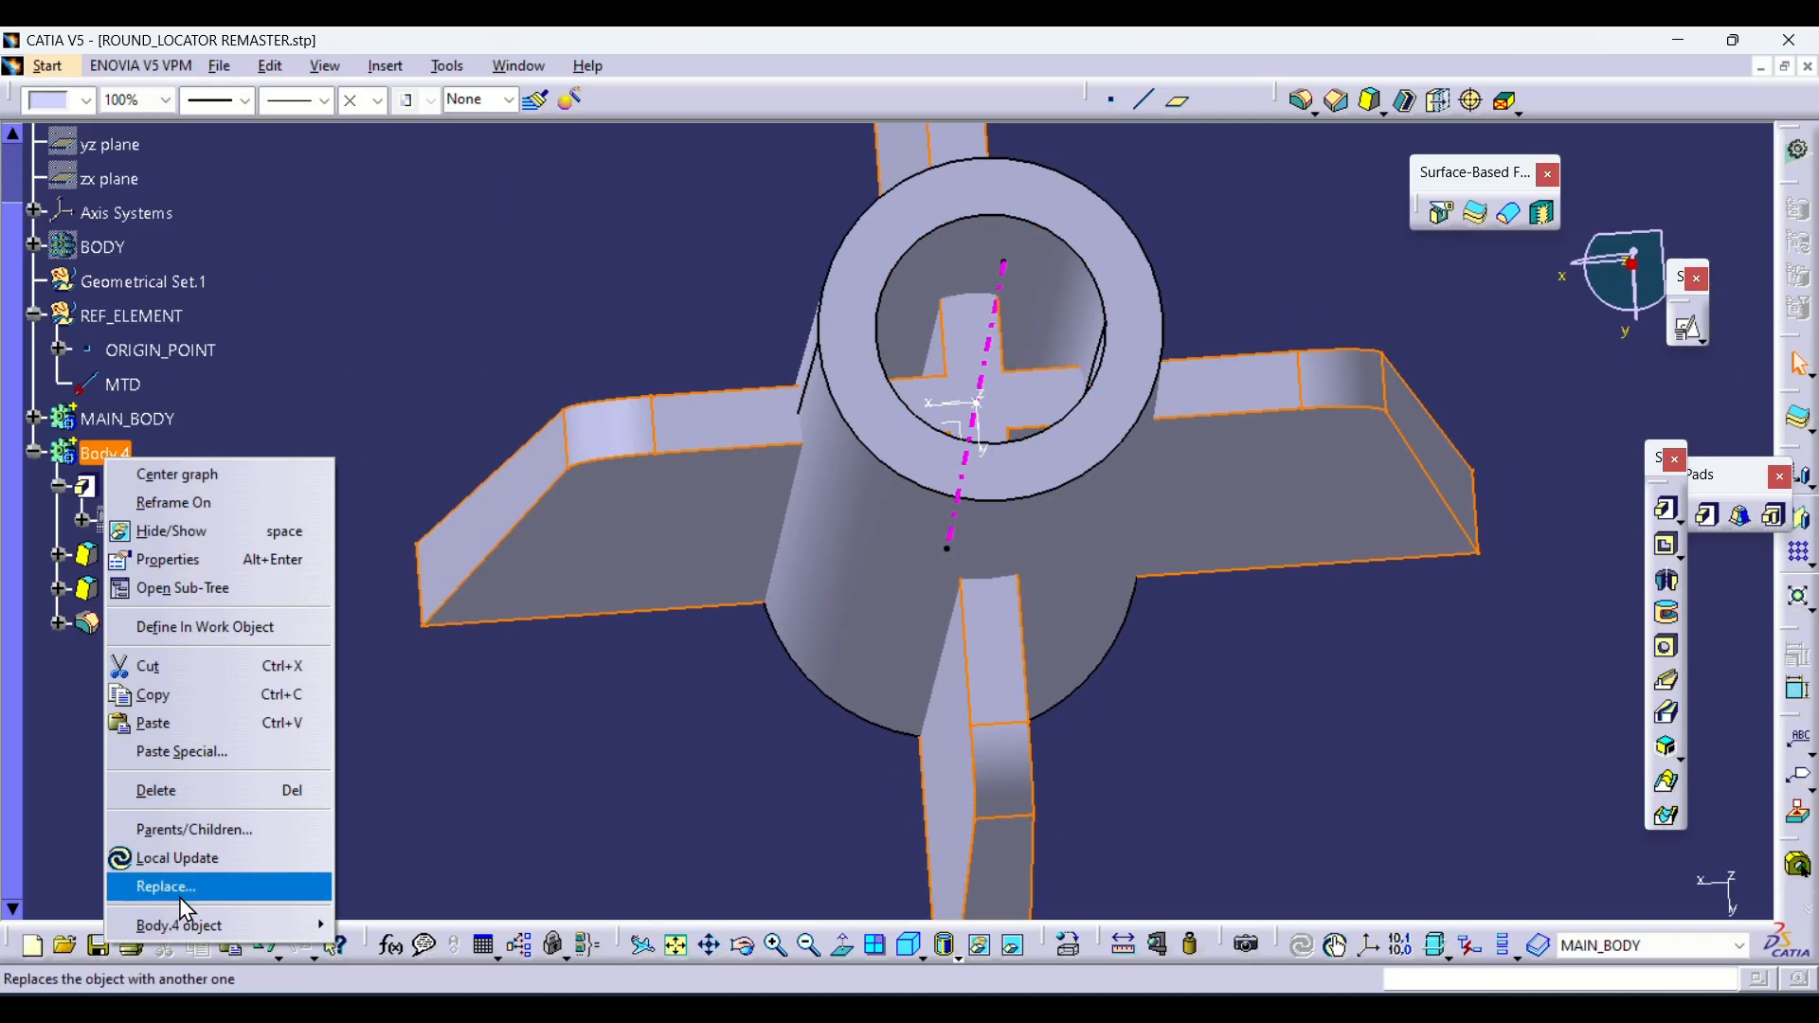
mouse_move(180, 917)
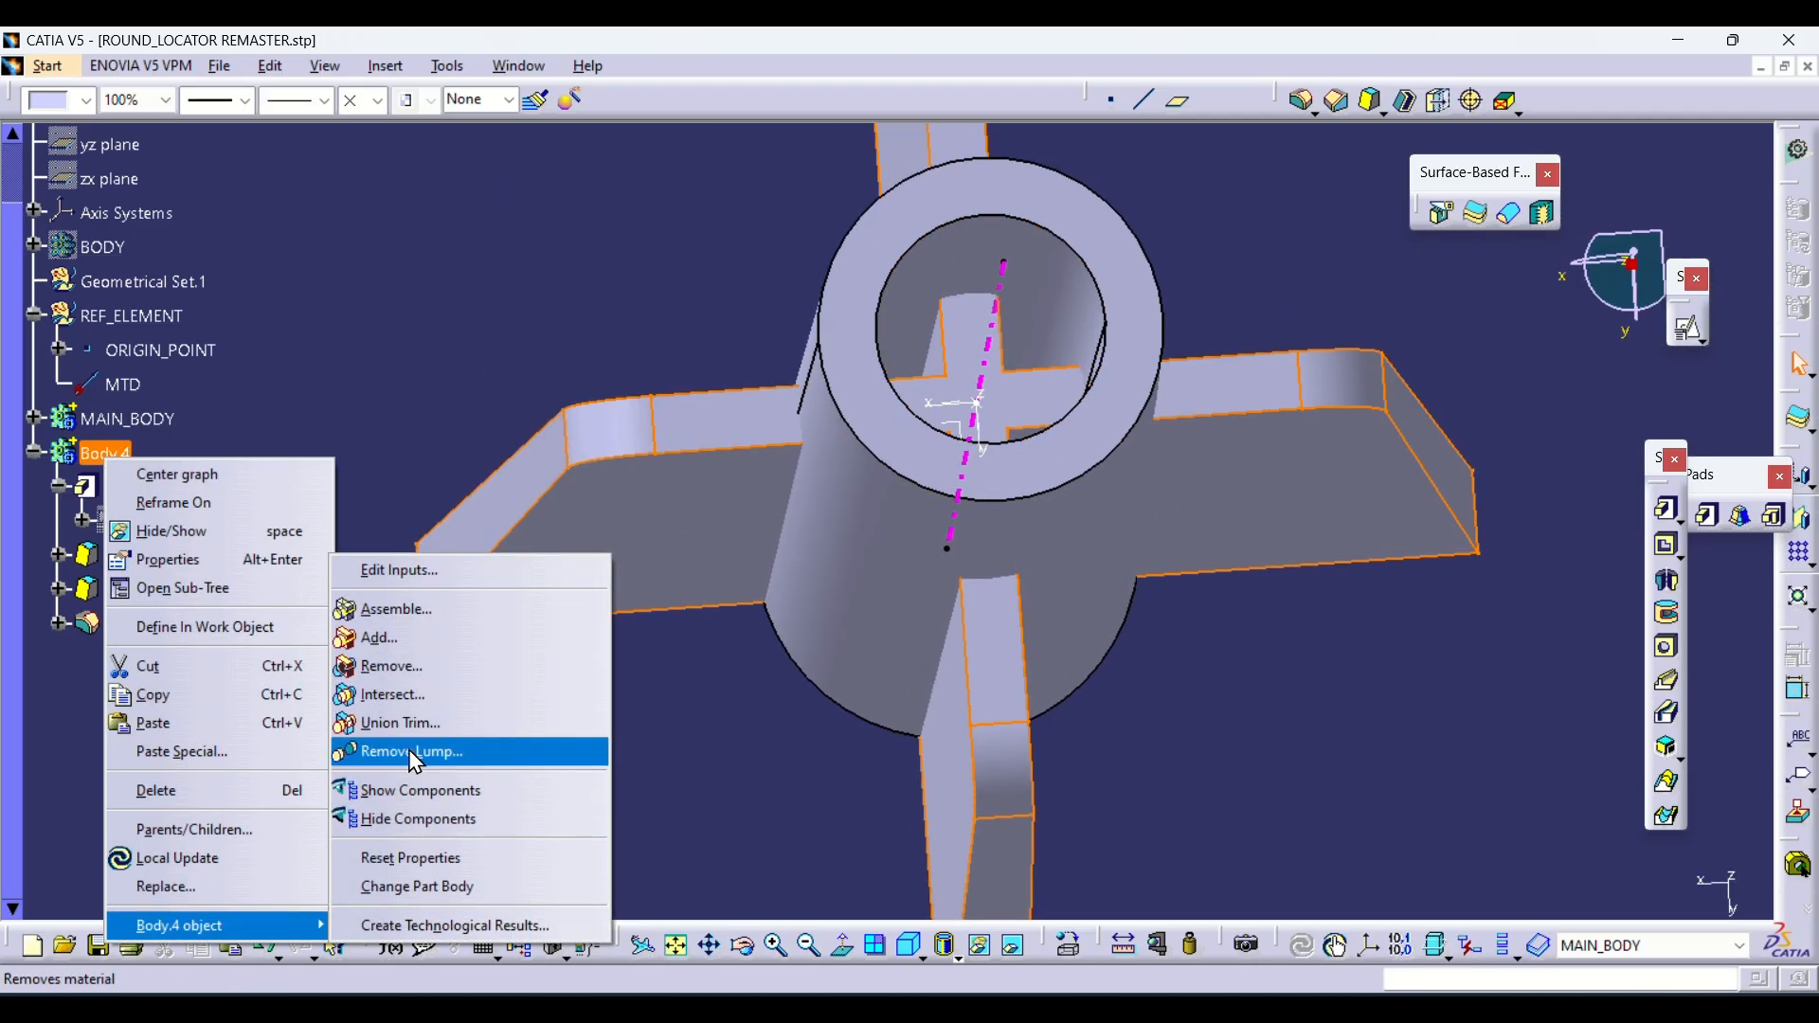
left_click(390, 724)
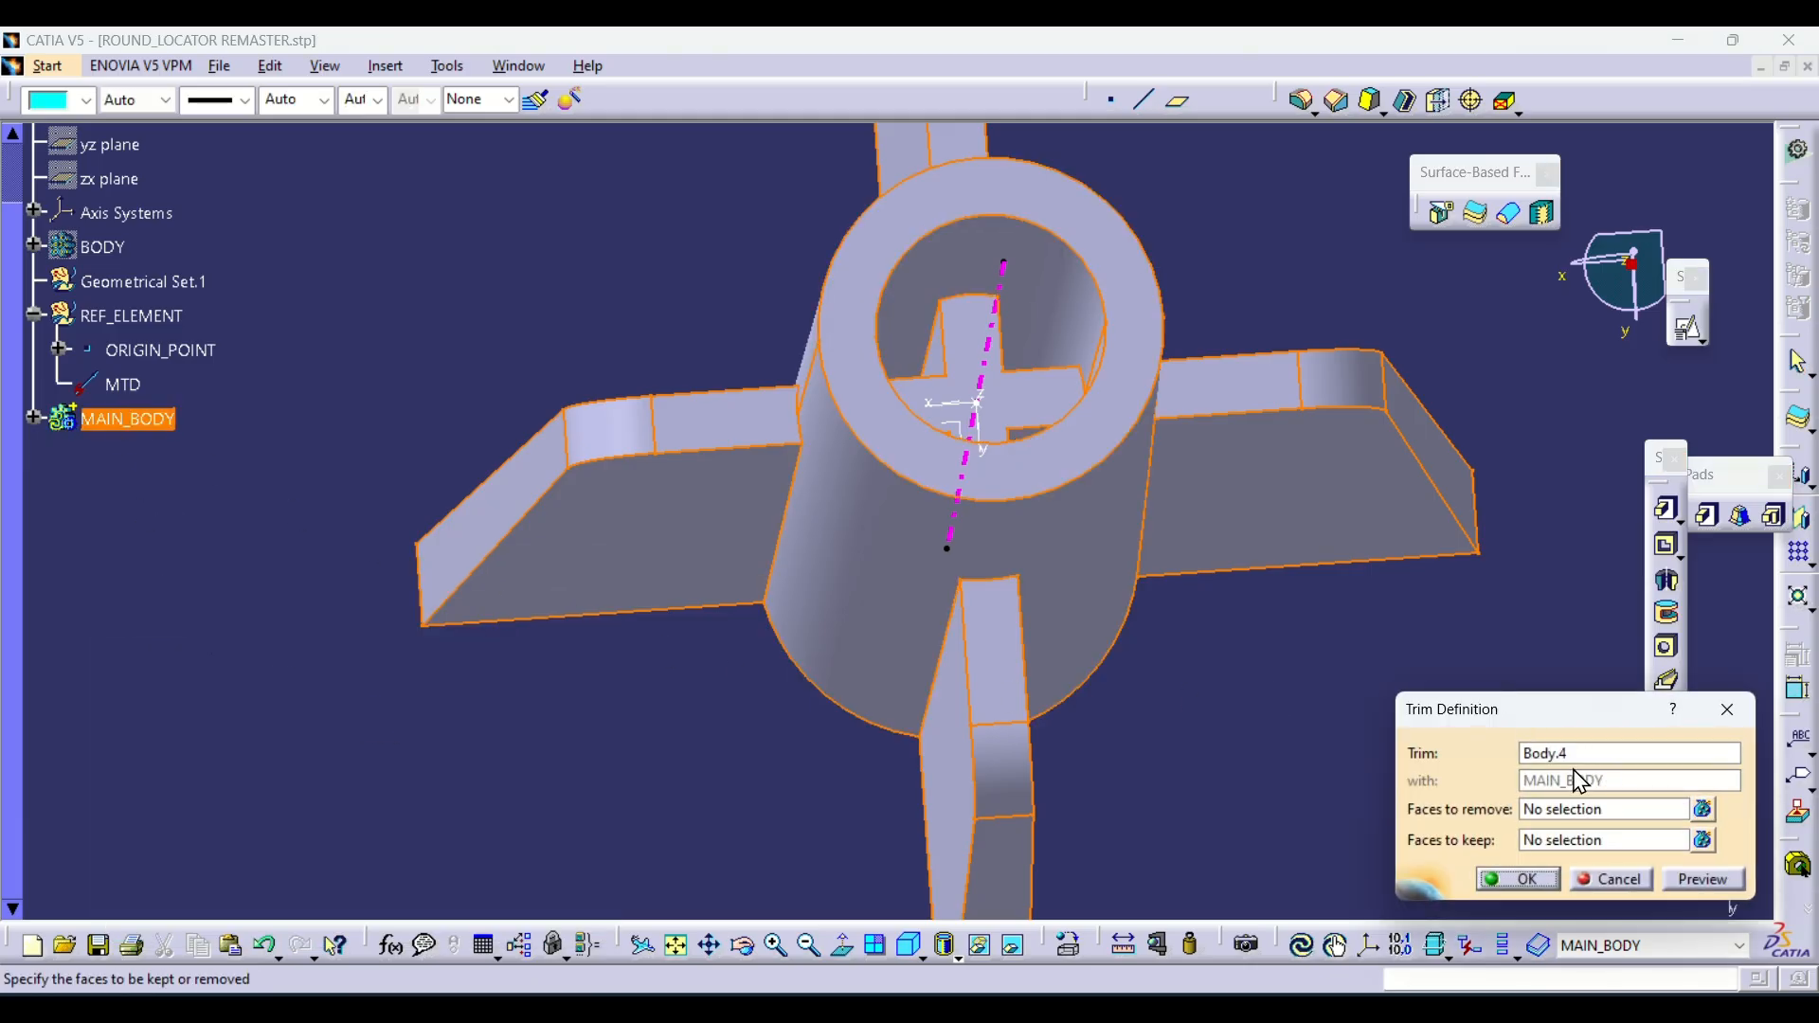
middle_click_drag(1199, 597, 1265, 668)
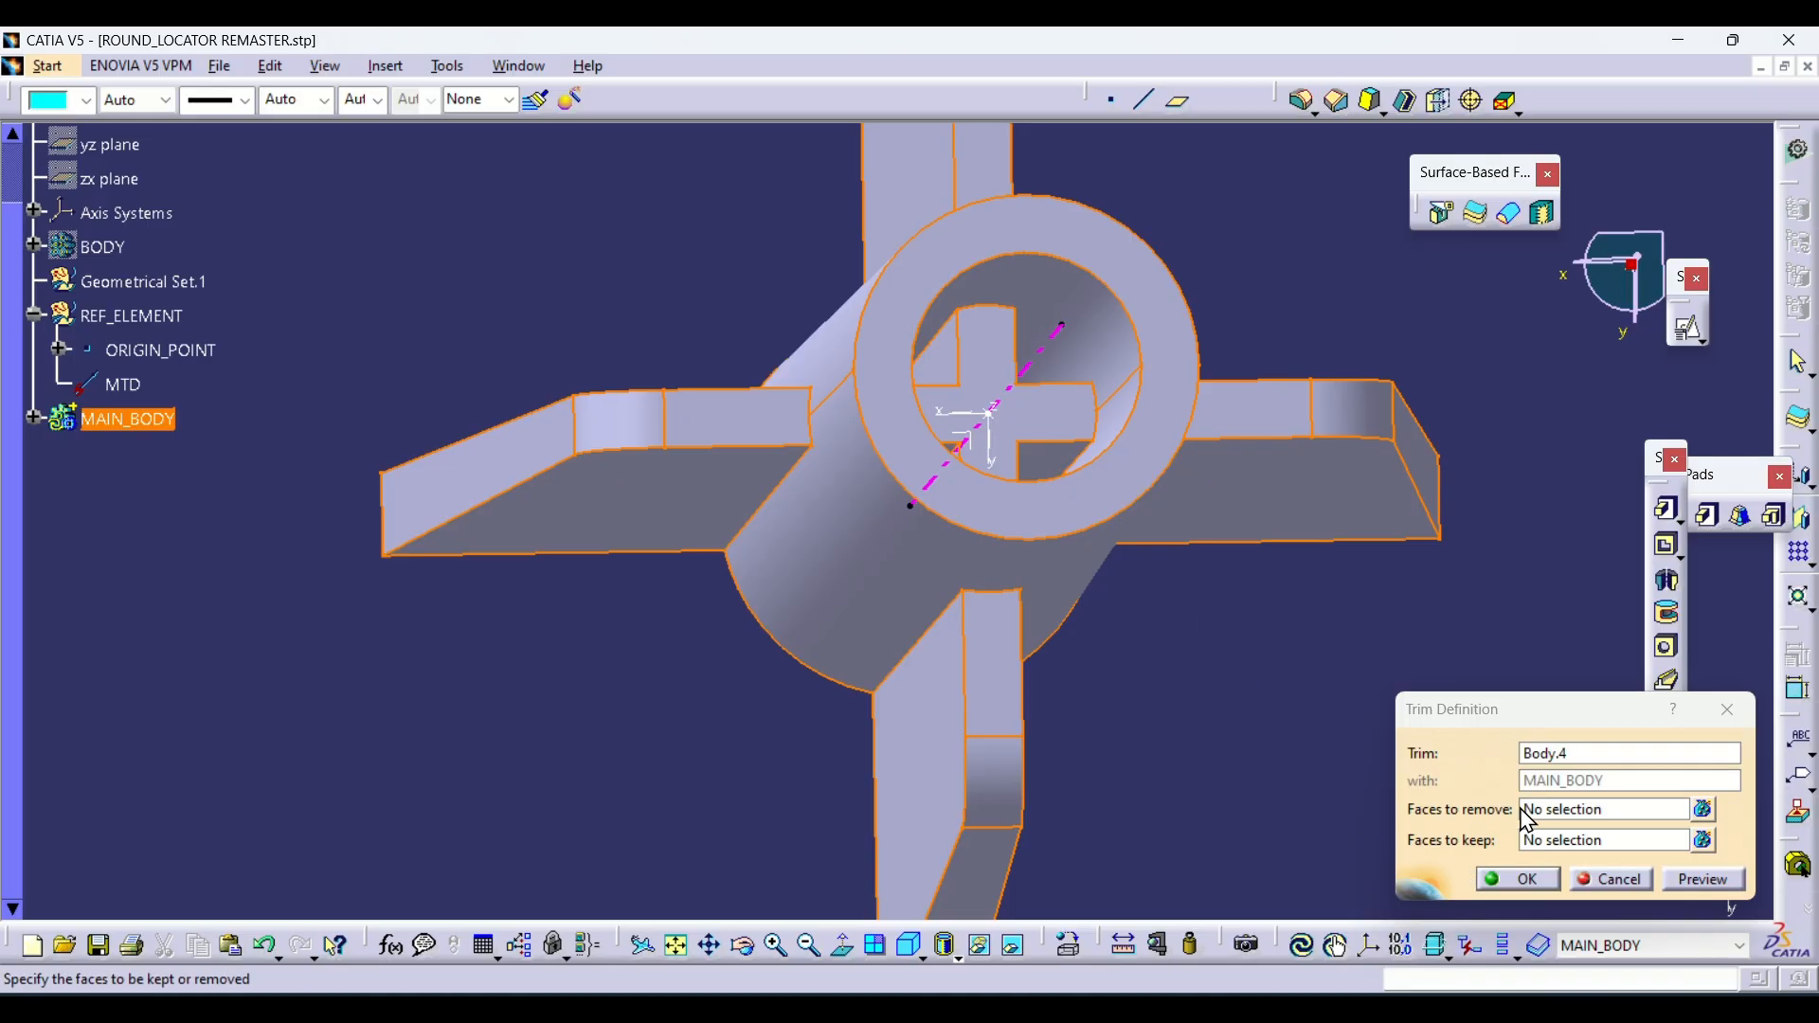
left_click(1560, 815)
middle_click_drag(981, 549, 986, 617)
left_click(992, 575)
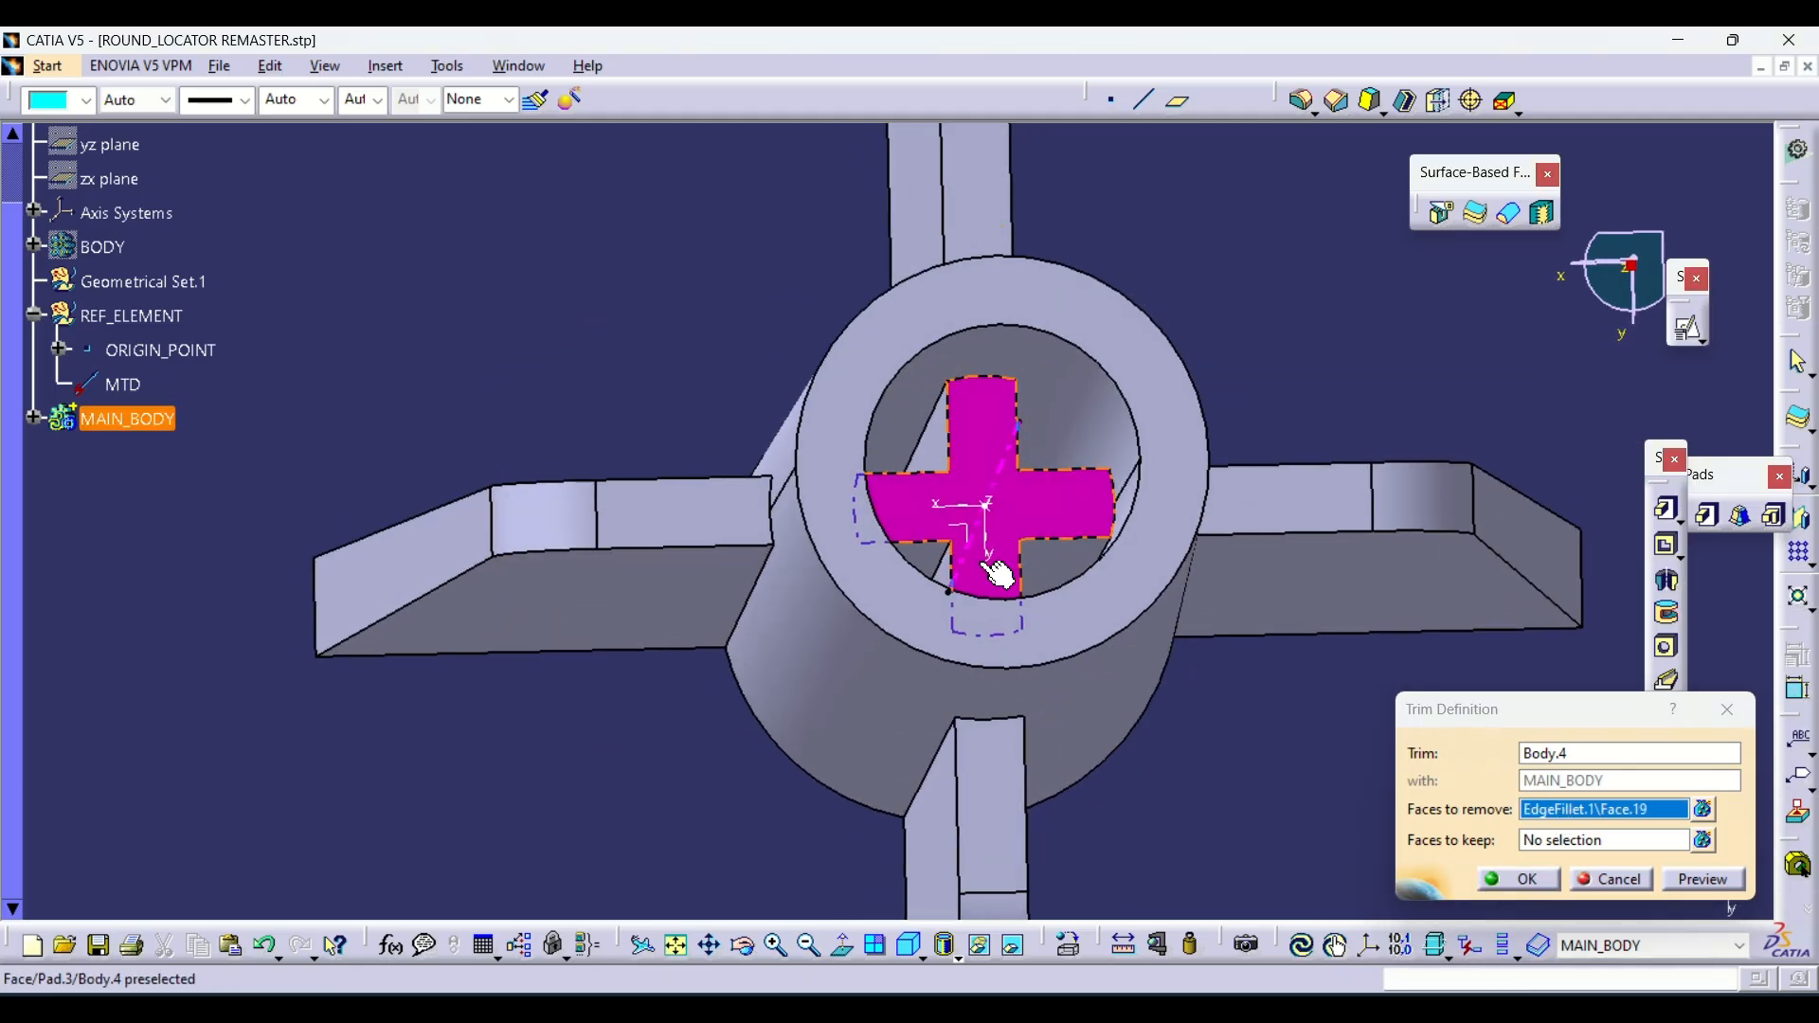
left_click(1521, 881)
Inspect the trimmed MAIN_BODY from several sides and show the original BODY for comparison
middle_click_drag(1272, 365, 1266, 530)
left_click(1266, 530)
middle_click_drag(1033, 488, 976, 453)
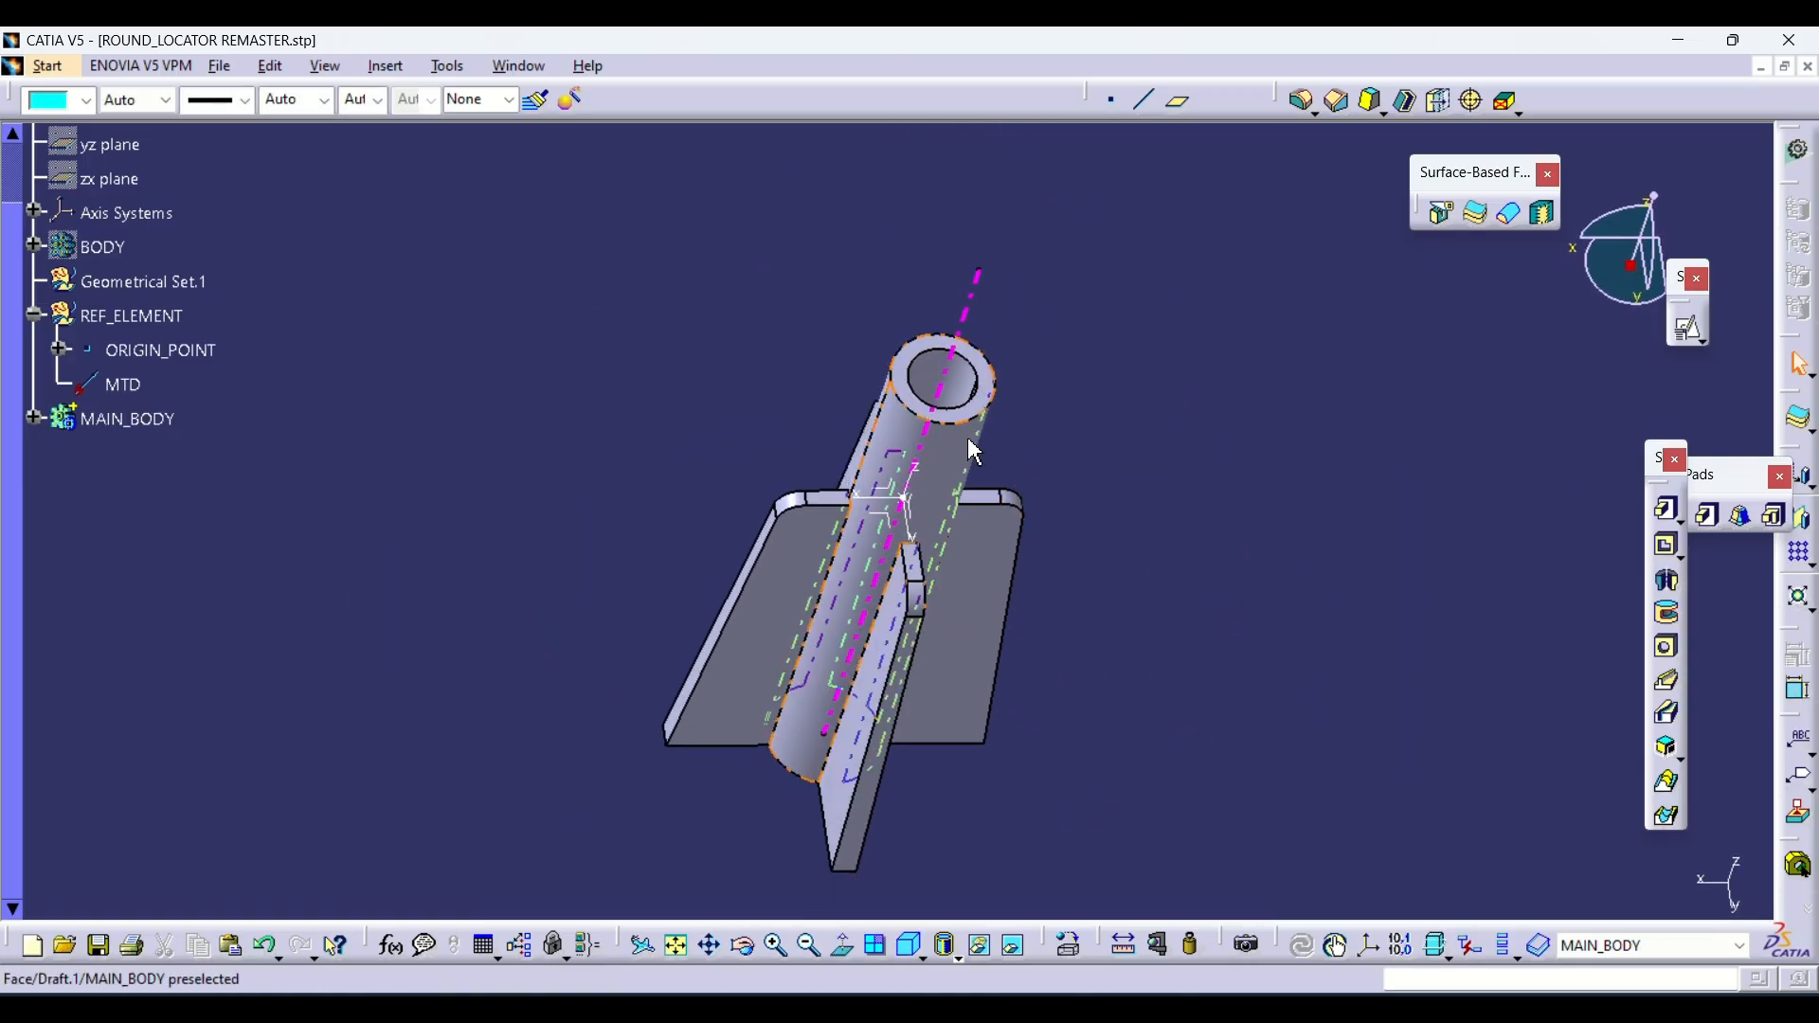
middle_click_drag(653, 545, 849, 459)
middle_click_drag(821, 567, 827, 355)
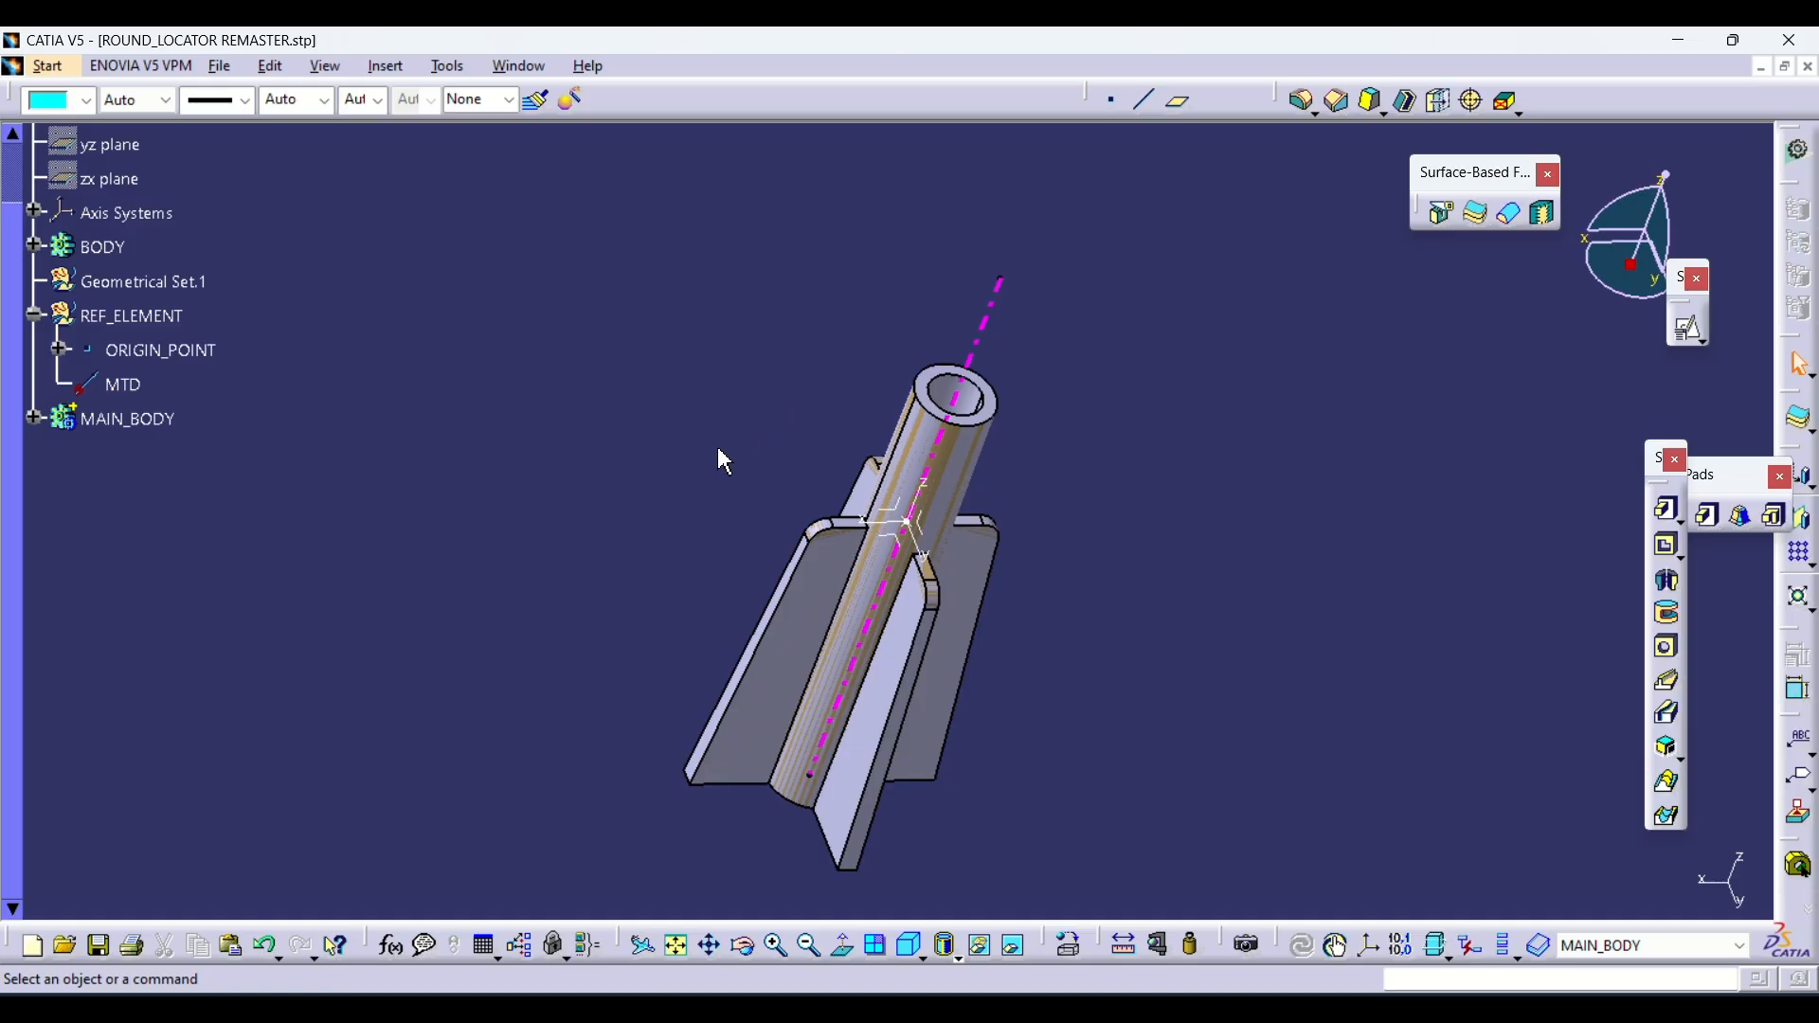
scroll(299, 527, "up", 2)
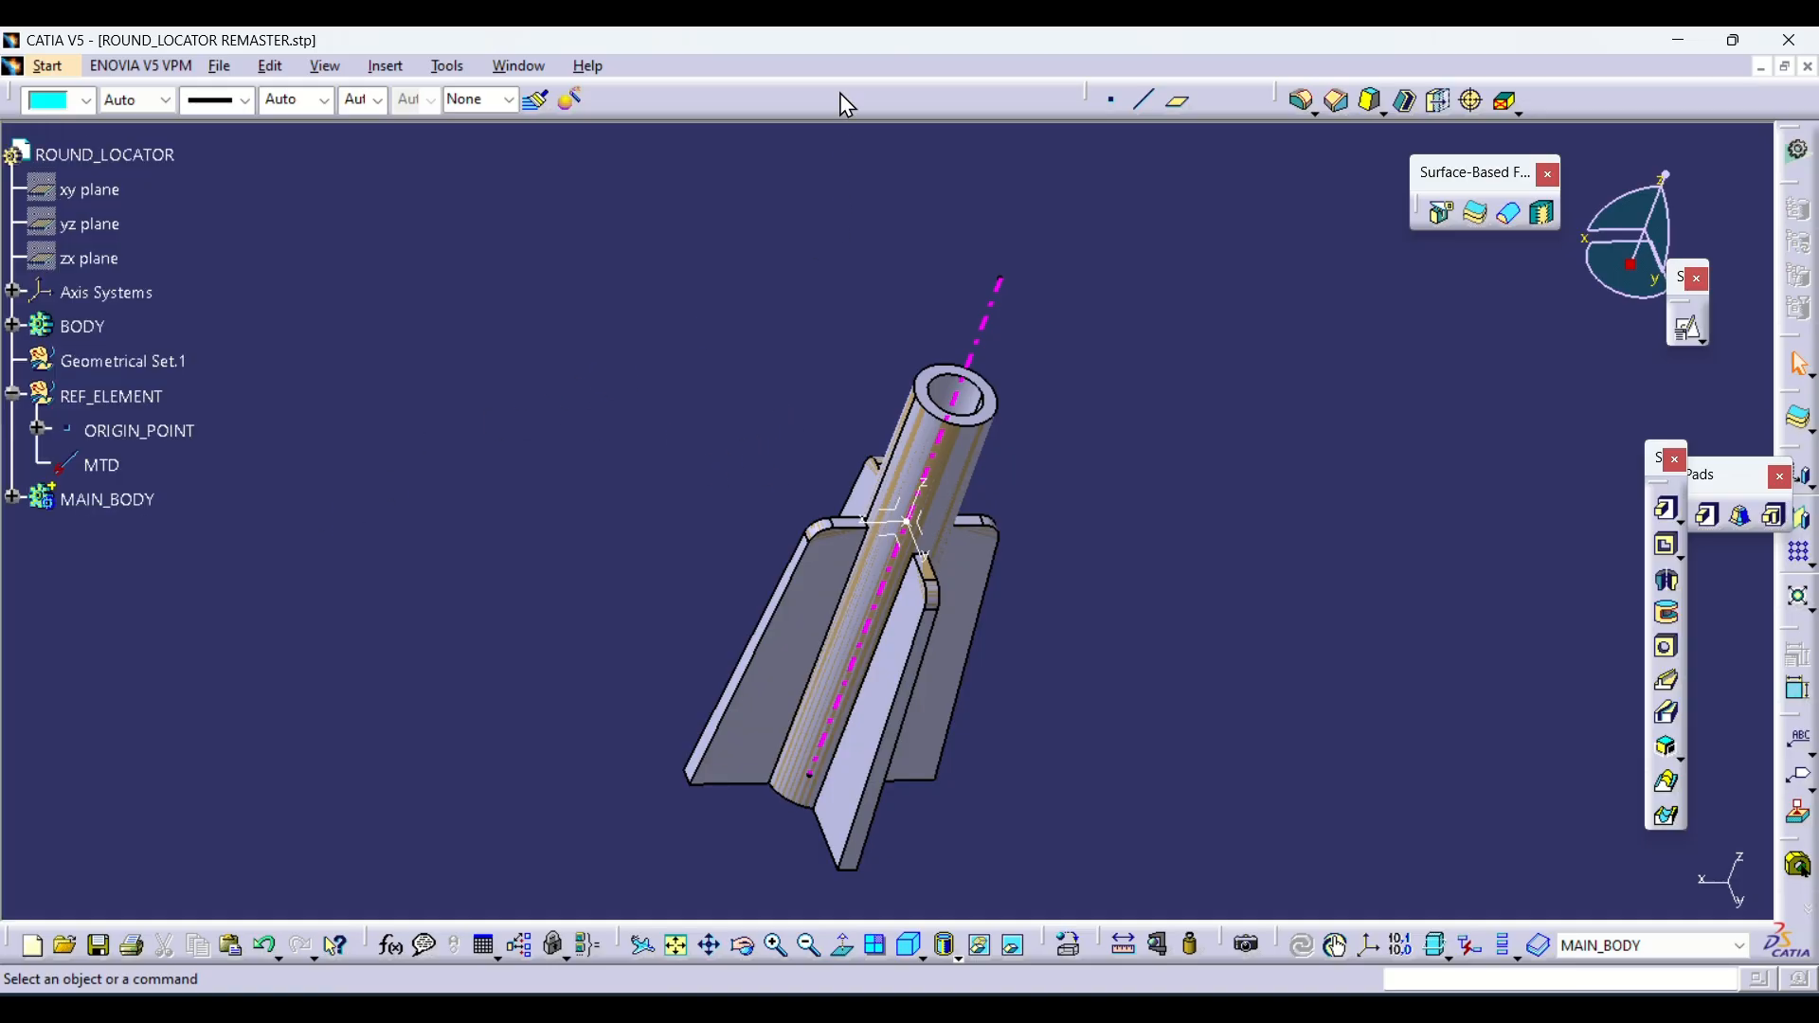